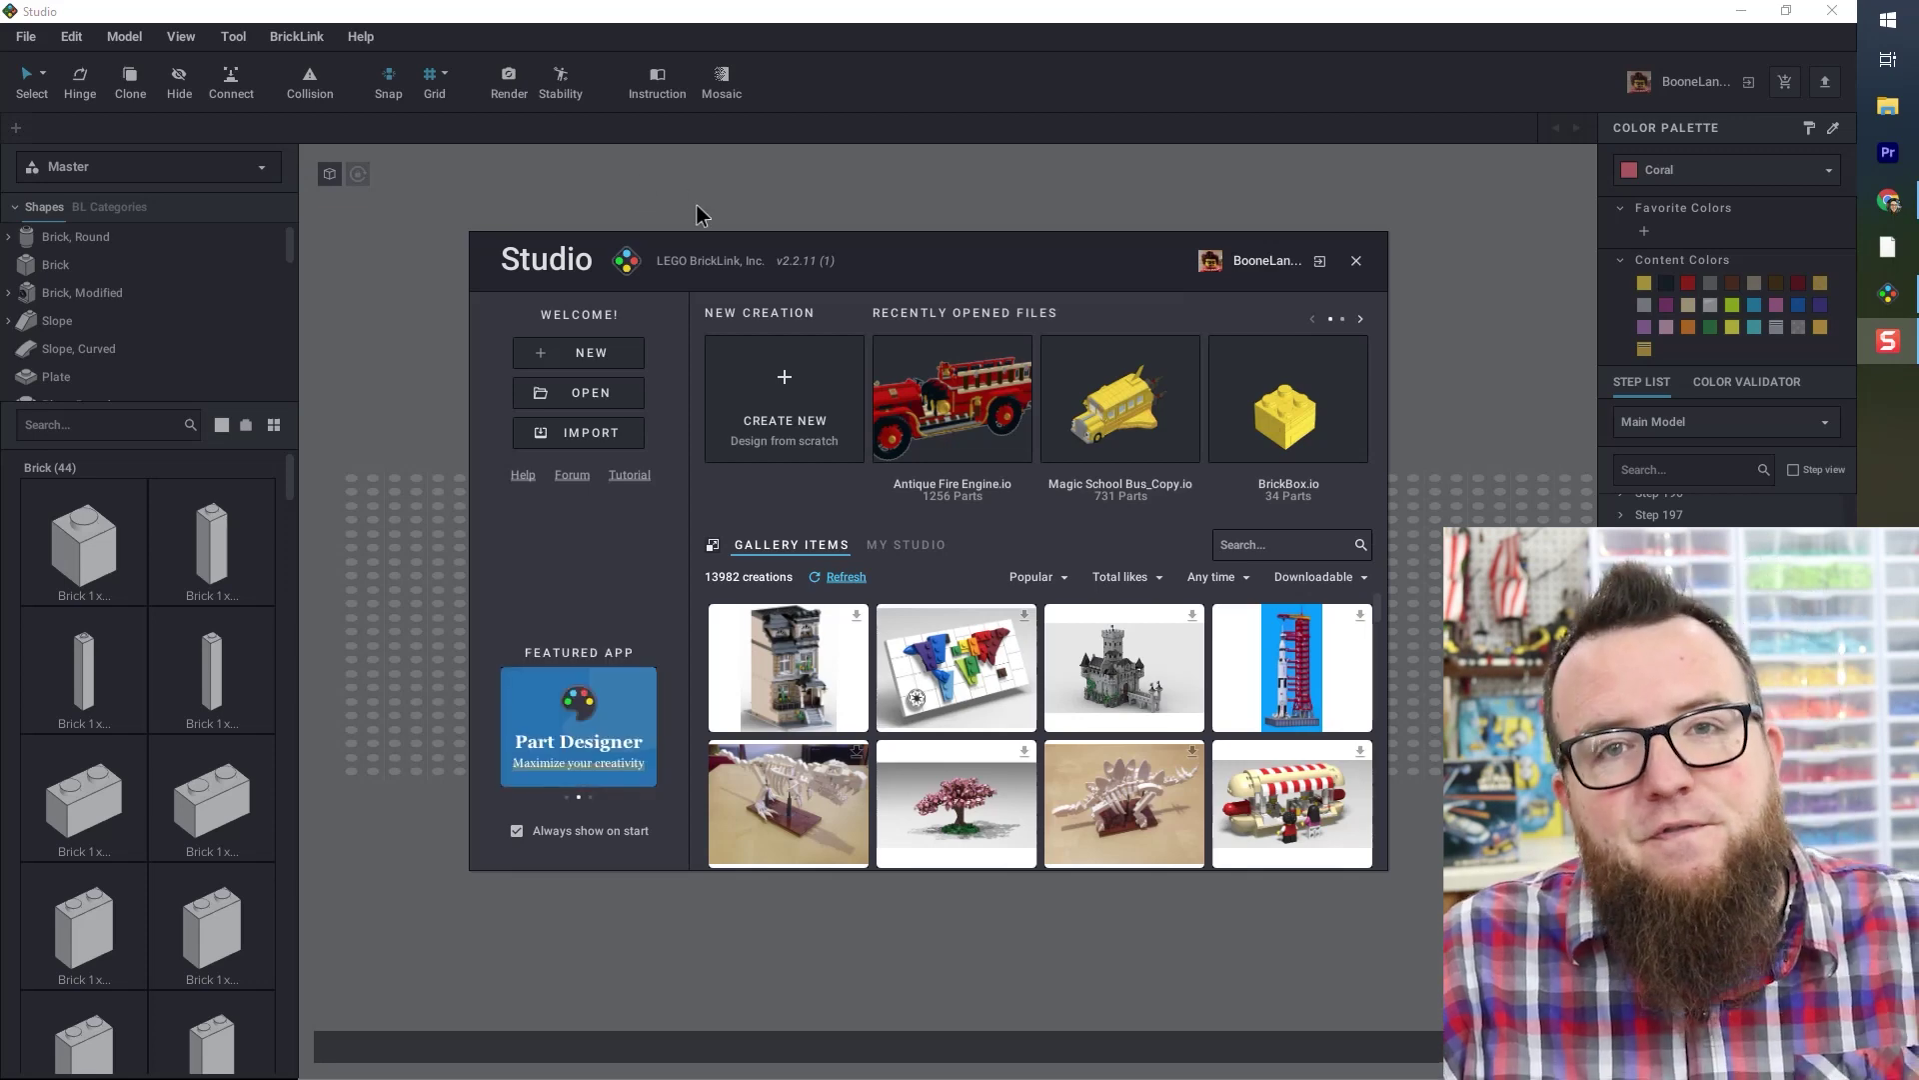
- Open and cancel the import file dialog, and close the welcome window to work in an empty model
{"action": "left_click", "coordinate": [586, 434]}
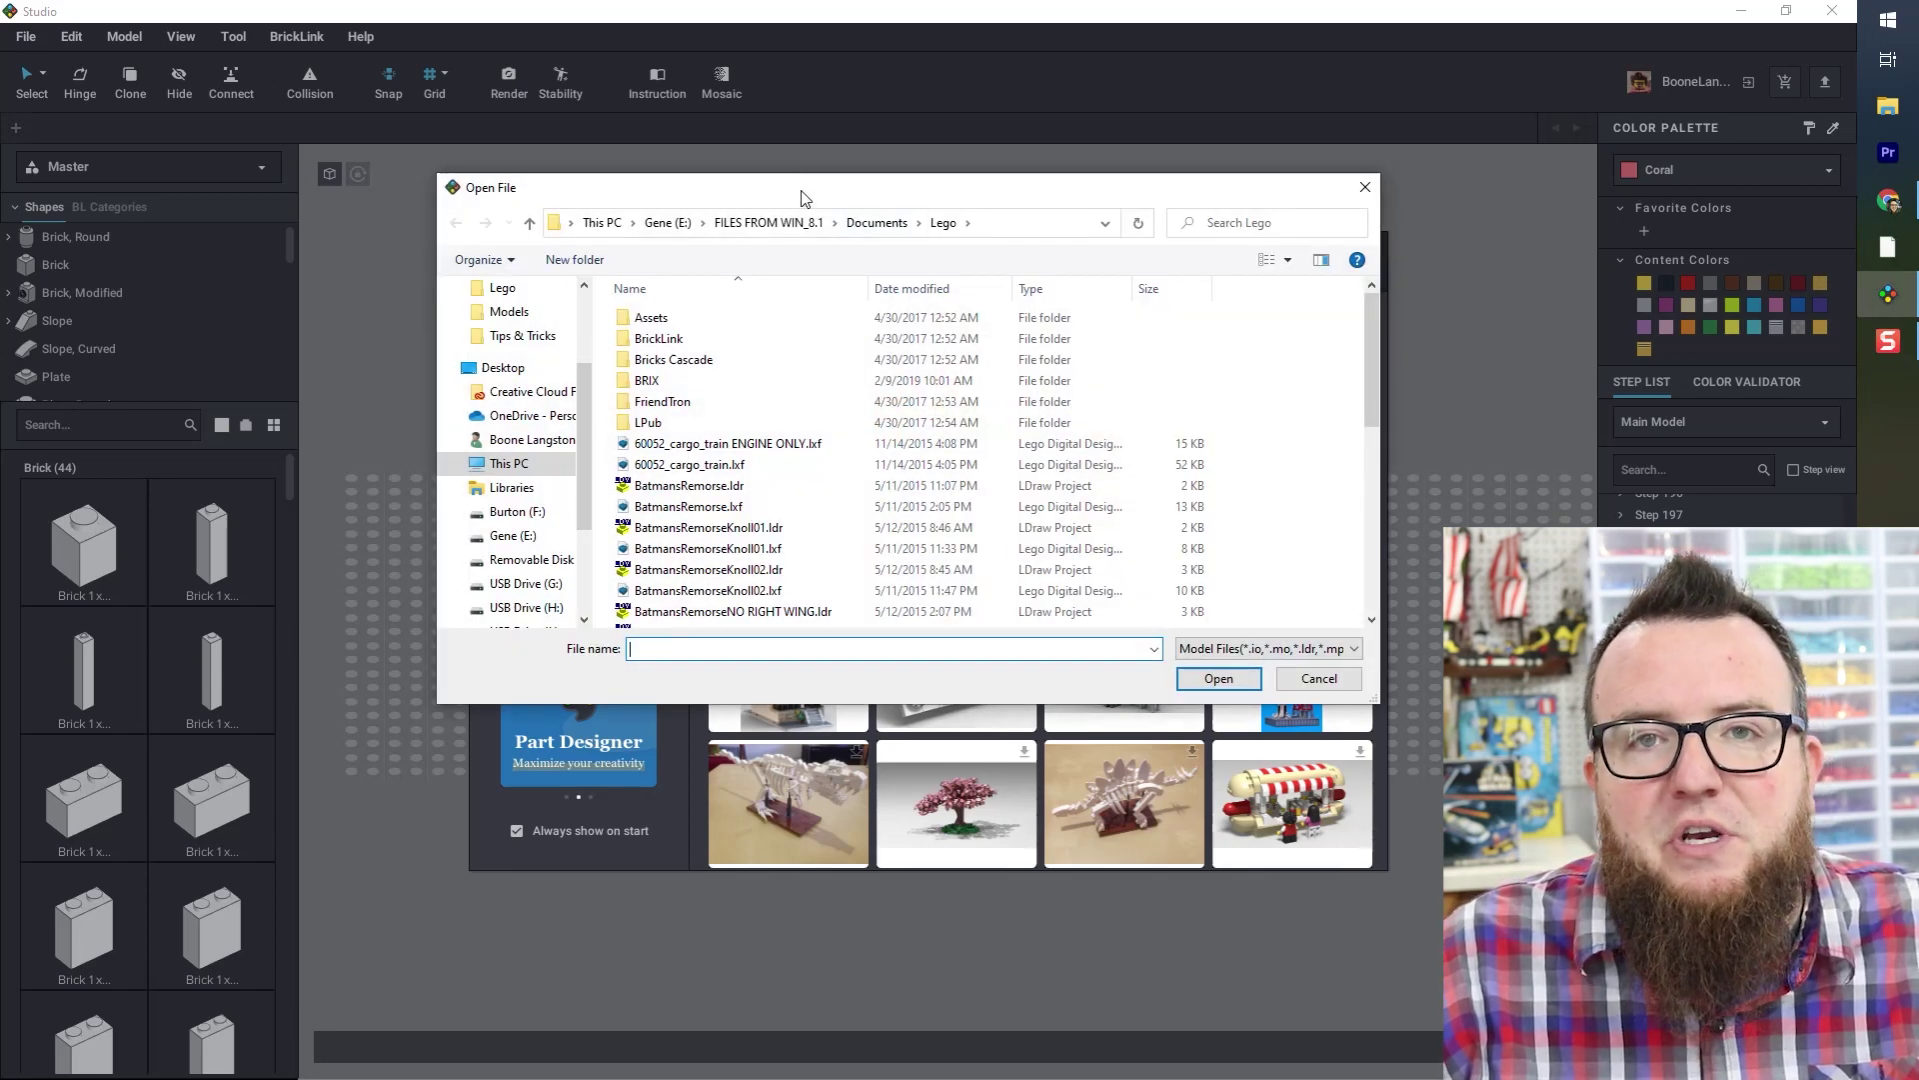
{"action": "left_click", "coordinate": [1365, 189]}
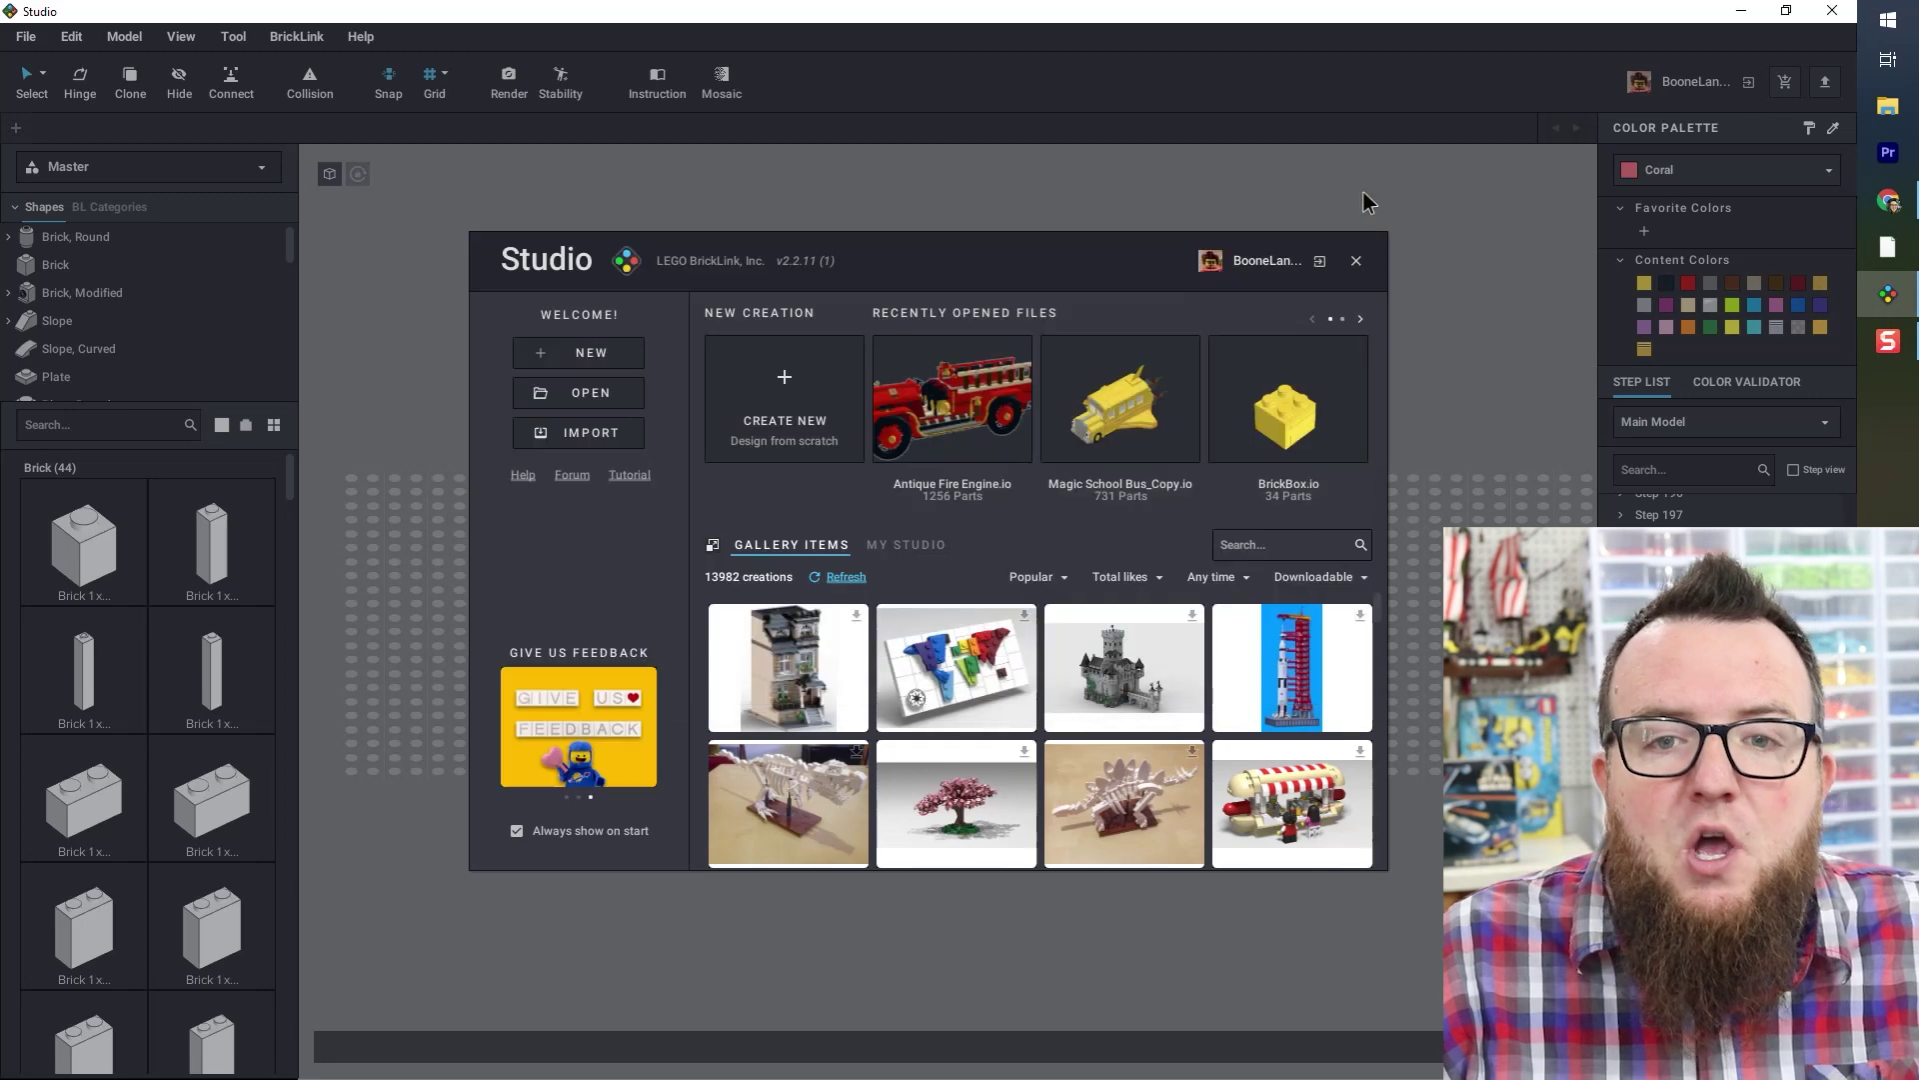
{"action": "left_click", "coordinate": [1357, 262]}
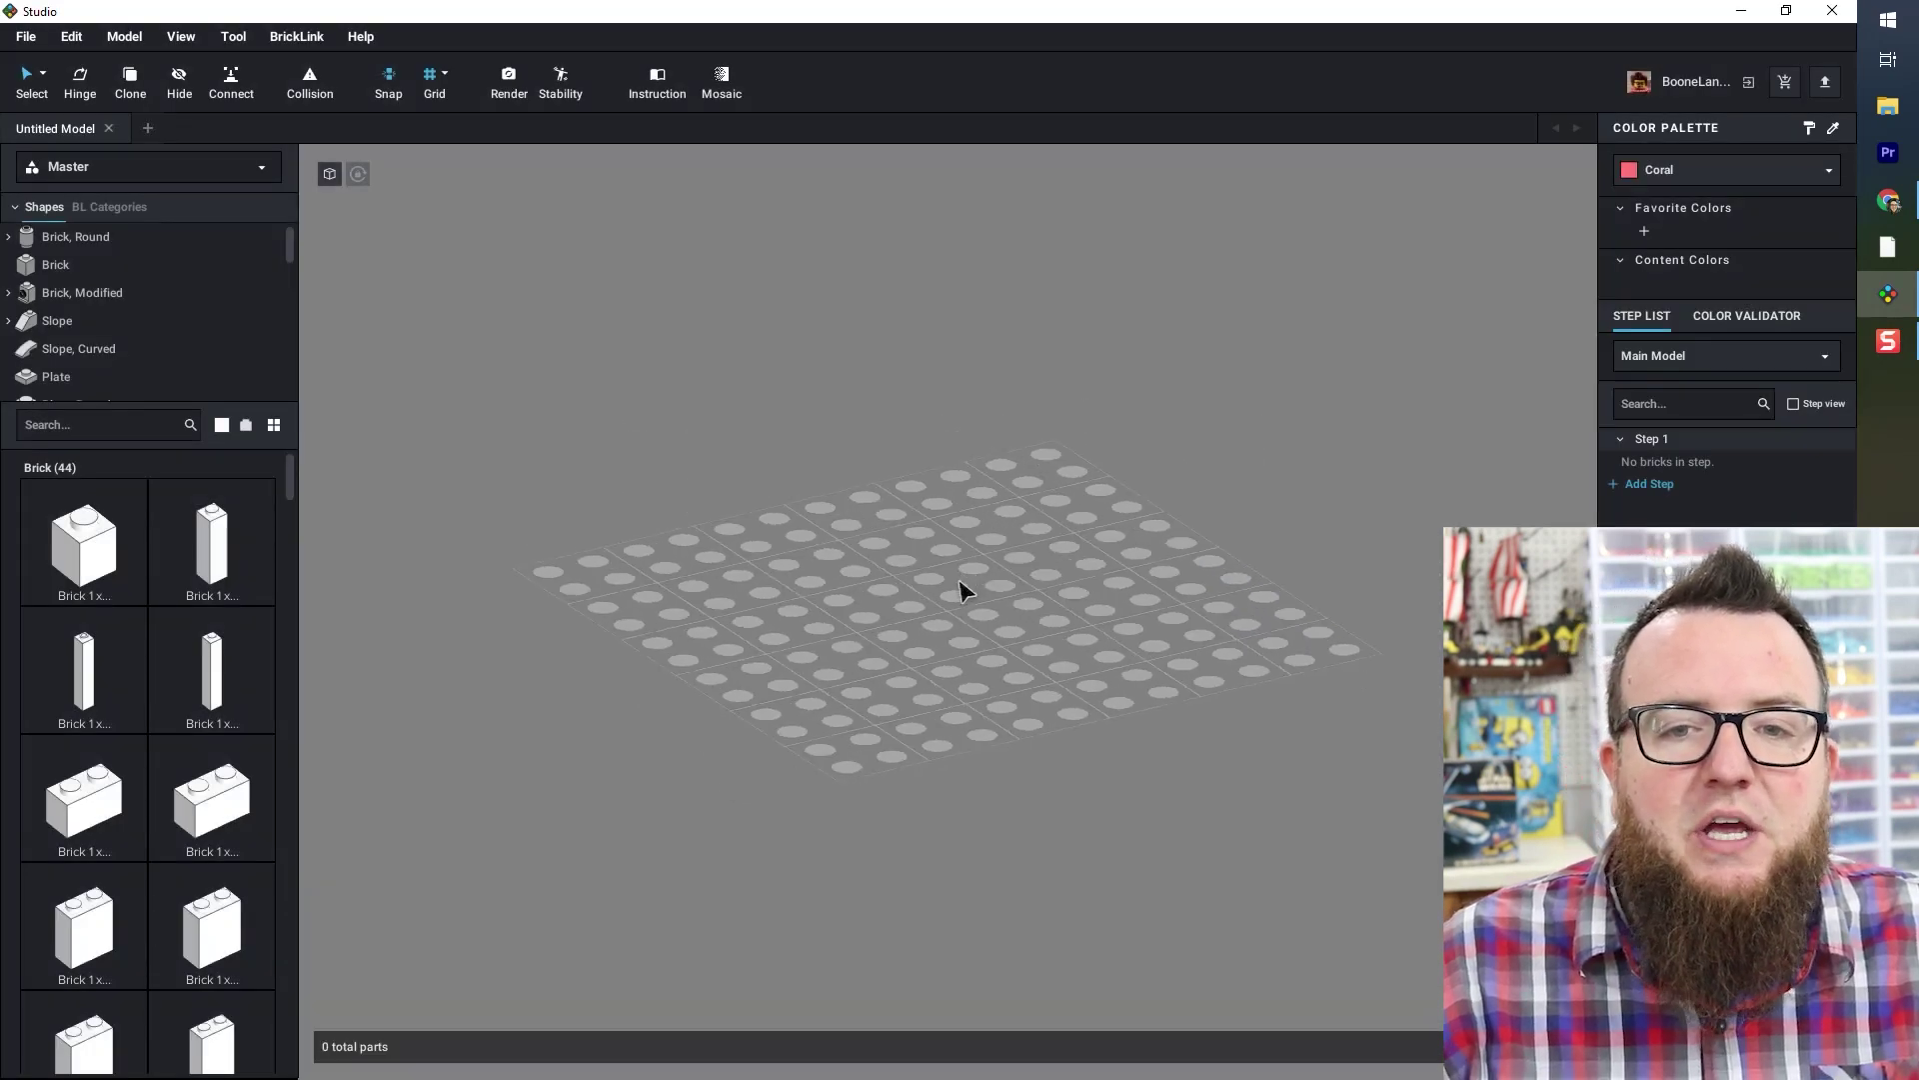
- Import the LEGO Digital Designer file Benny'sBatwing.lxf from the Lego documents folder into the empty model
{"action": "left_click", "coordinate": [26, 36]}
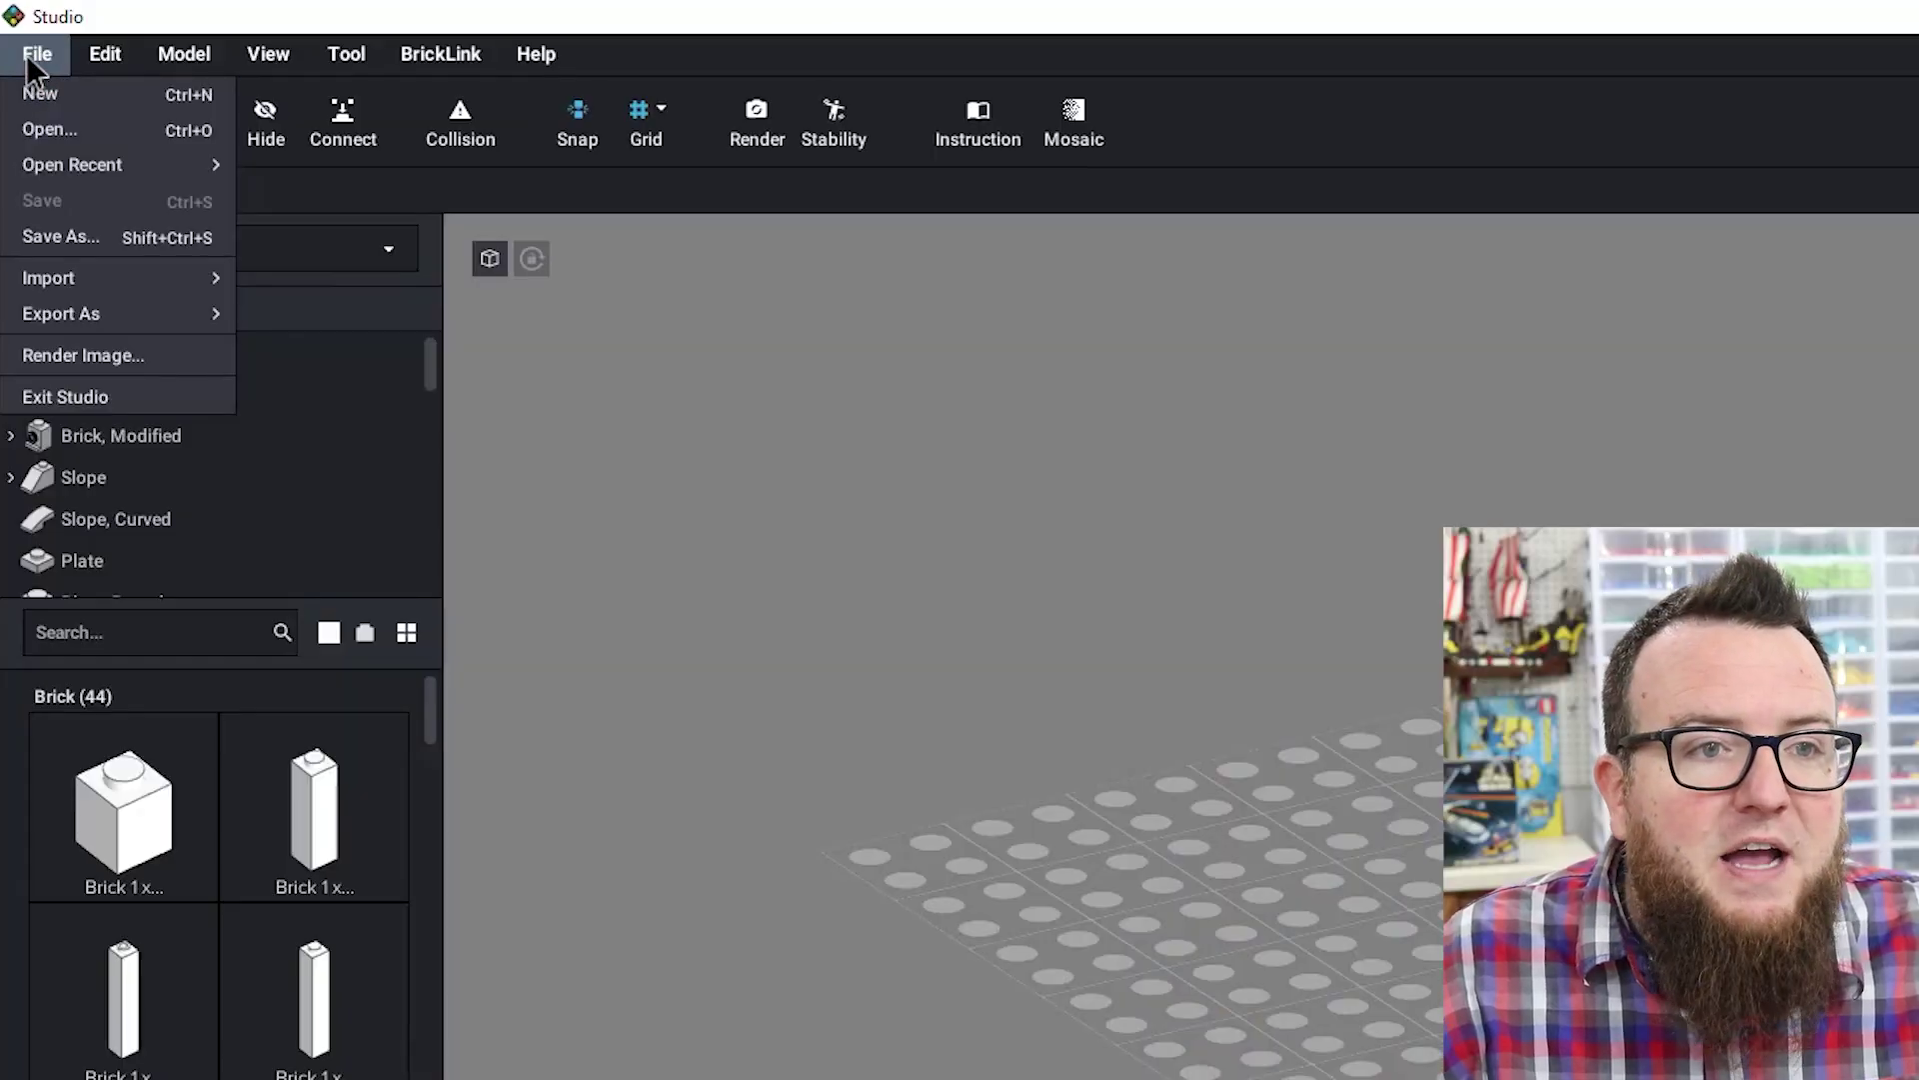
{"action": "mouse_move", "coordinate": [78, 278]}
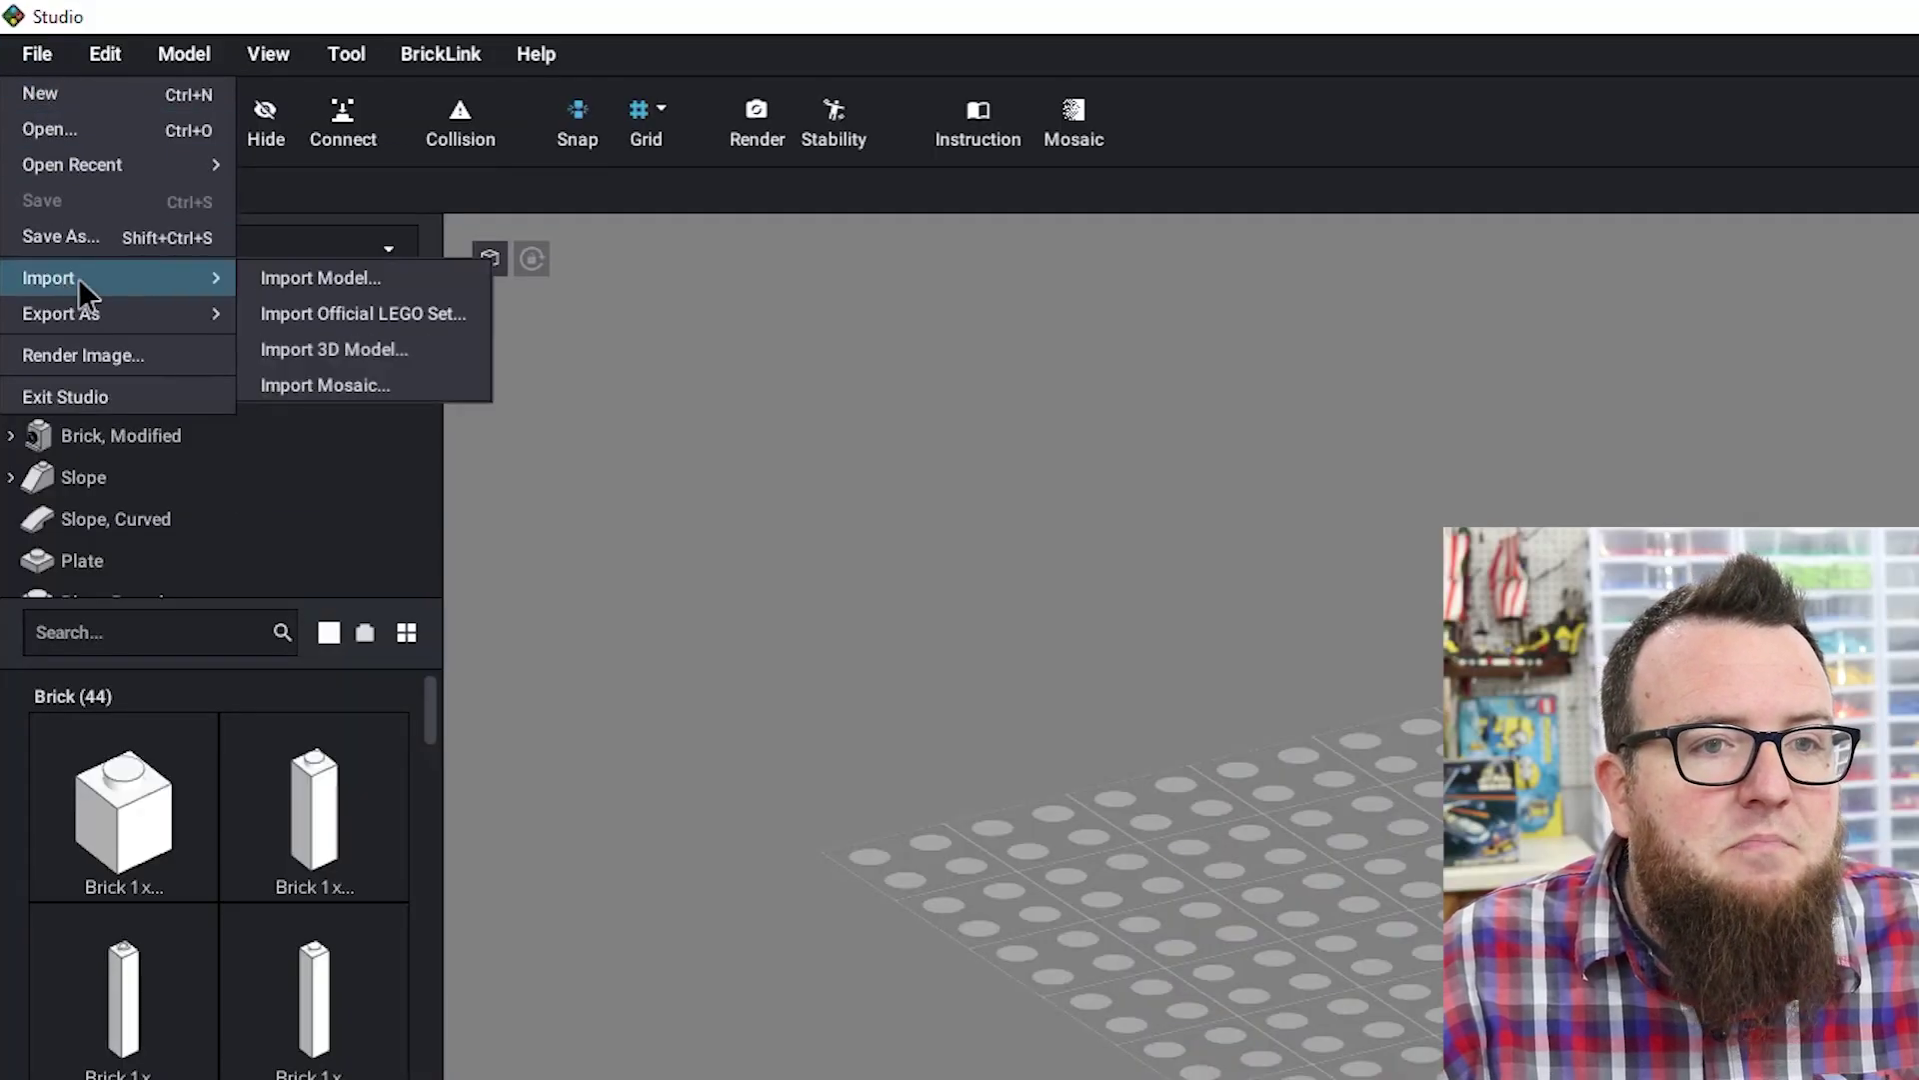
{"action": "left_click", "coordinate": [345, 276]}
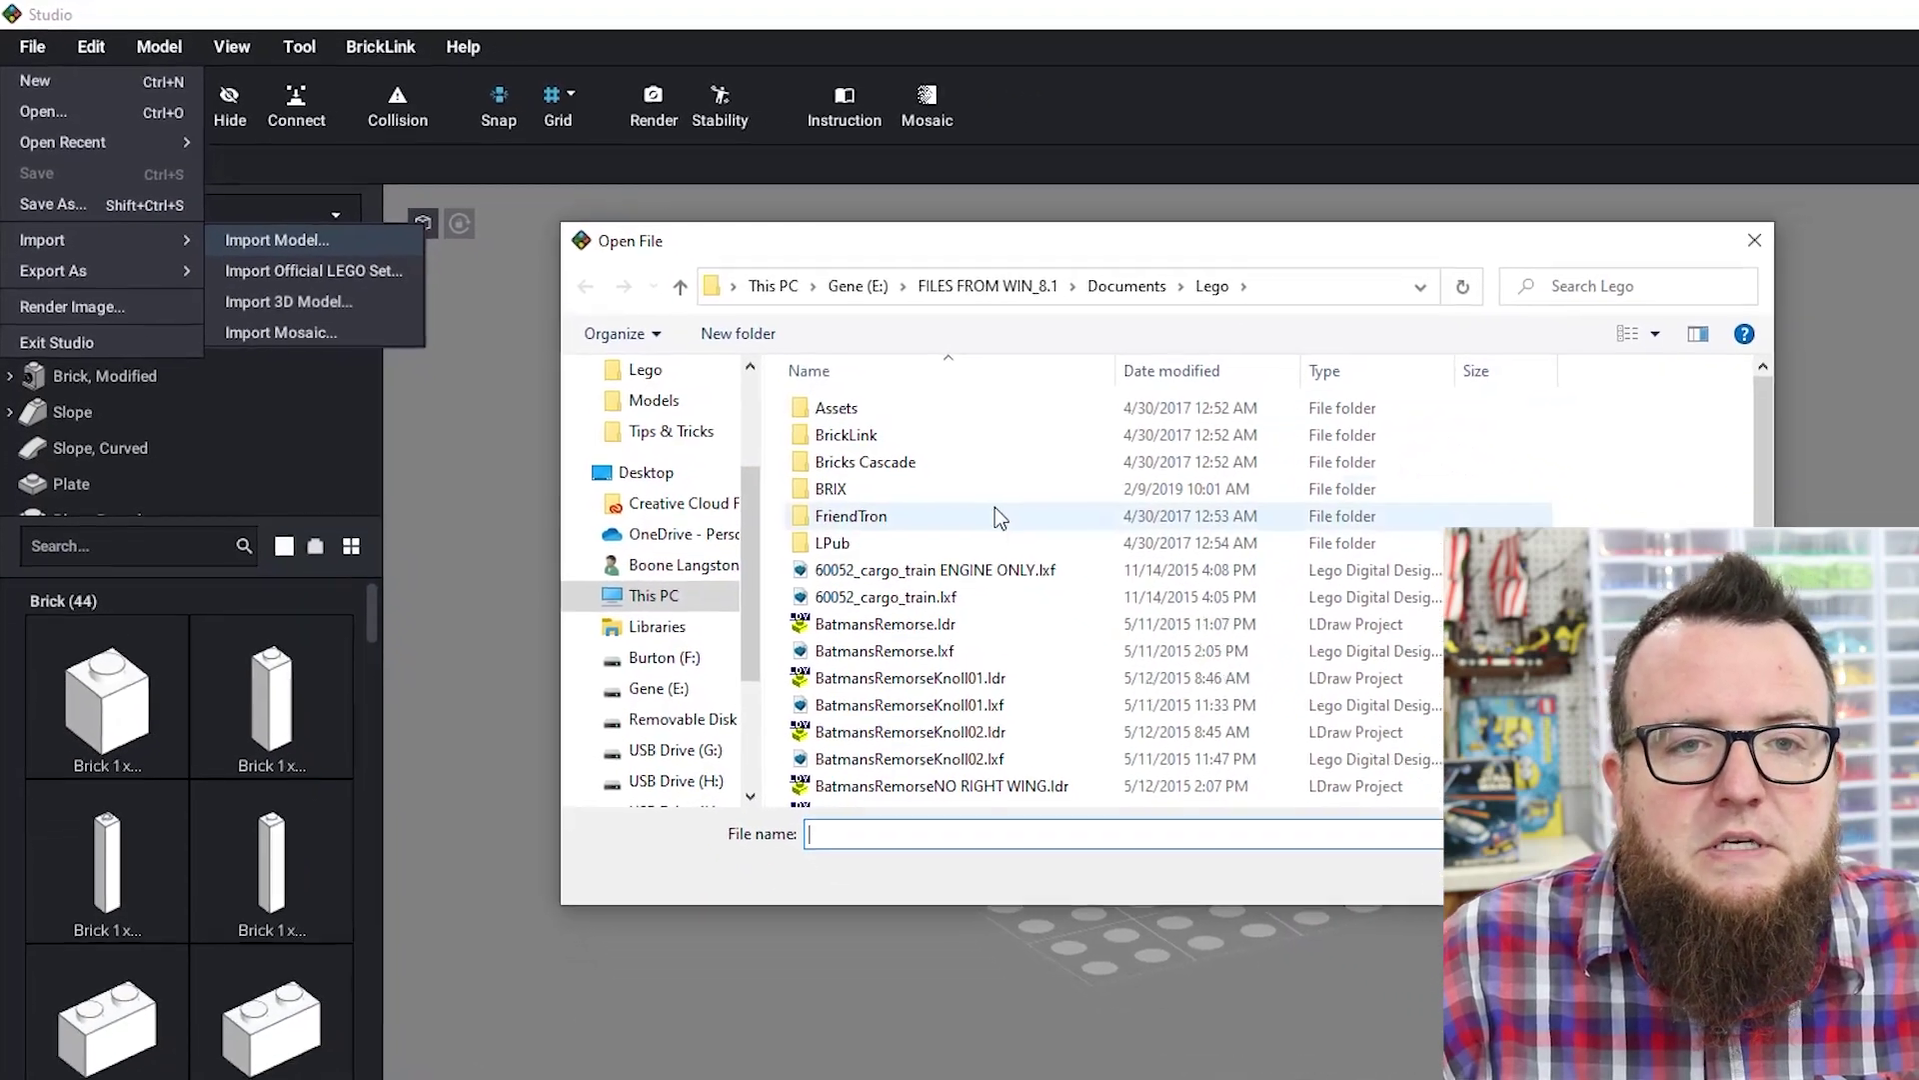
{"action": "scroll", "coordinate": [986, 586], "scroll_direction": "down", "scroll_amount": 5}
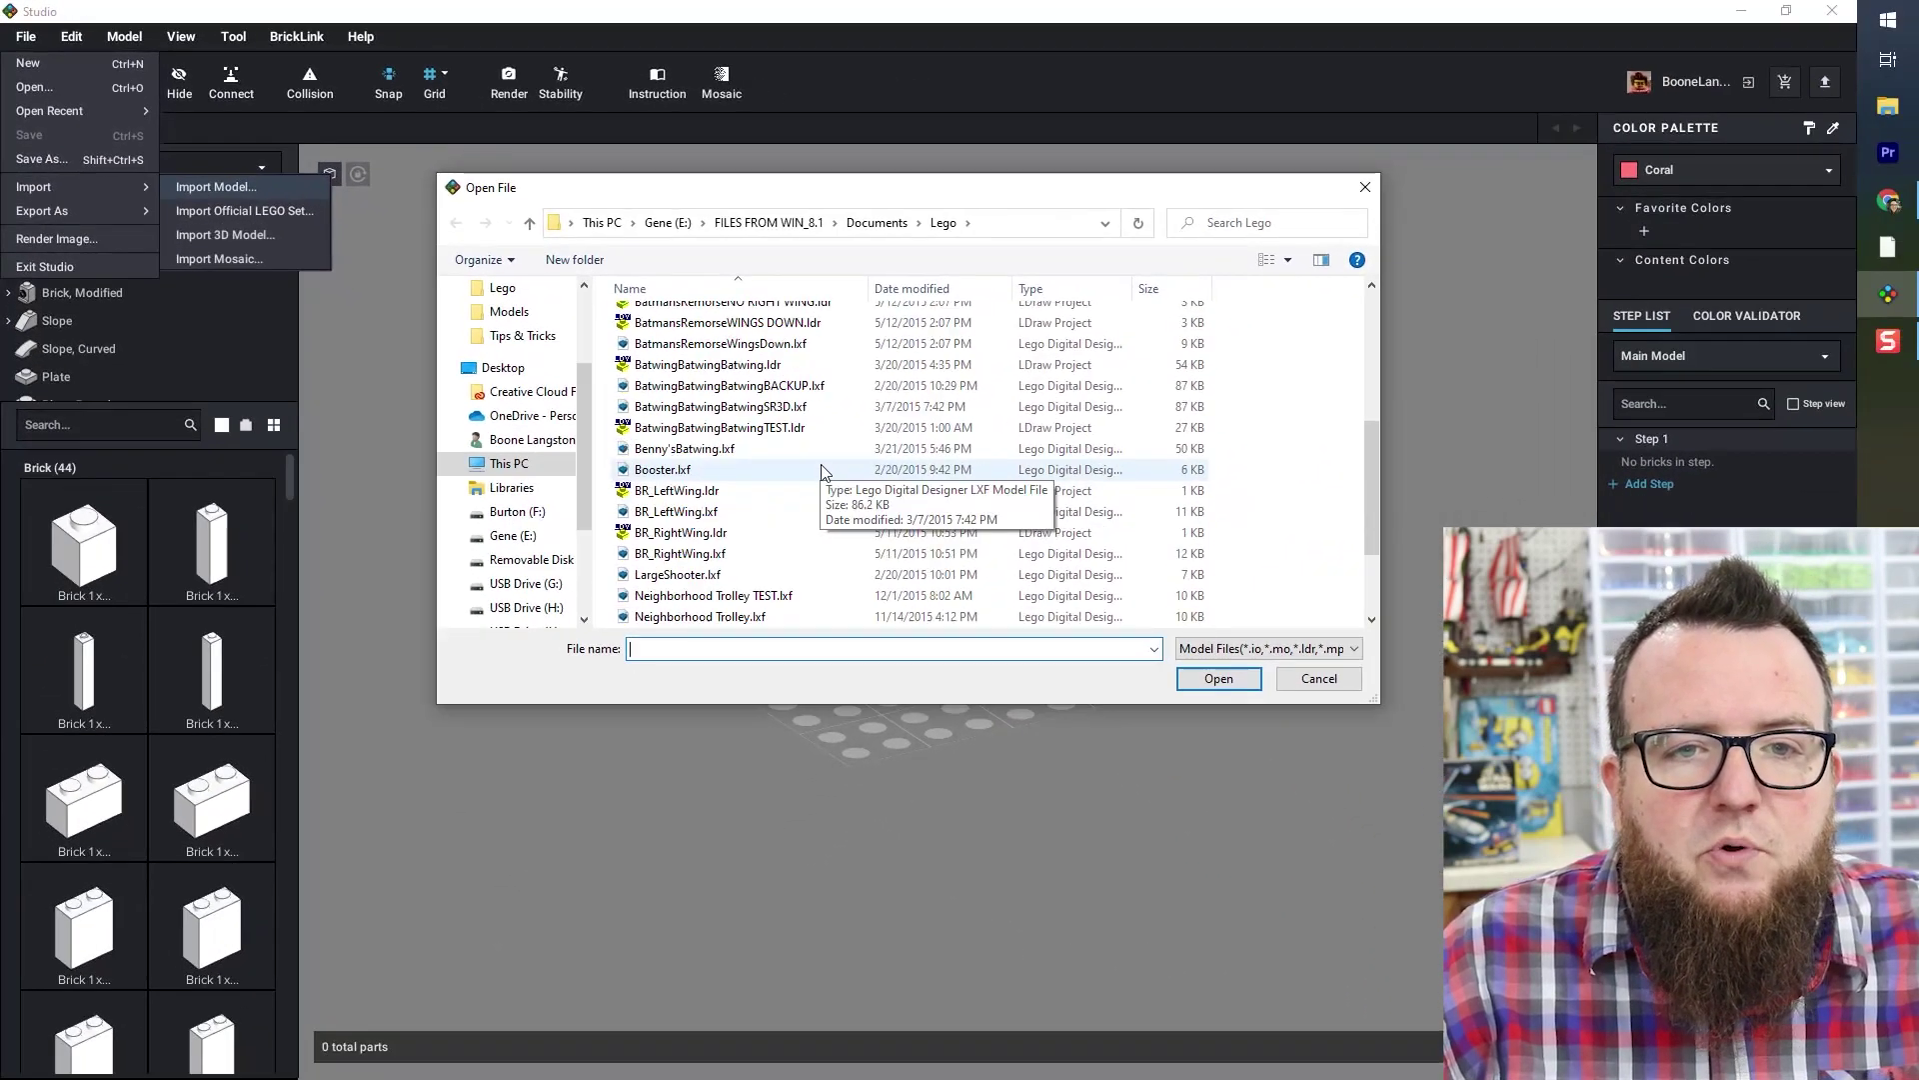
{"action": "scroll", "coordinate": [820, 470], "scroll_direction": "down", "scroll_amount": 2}
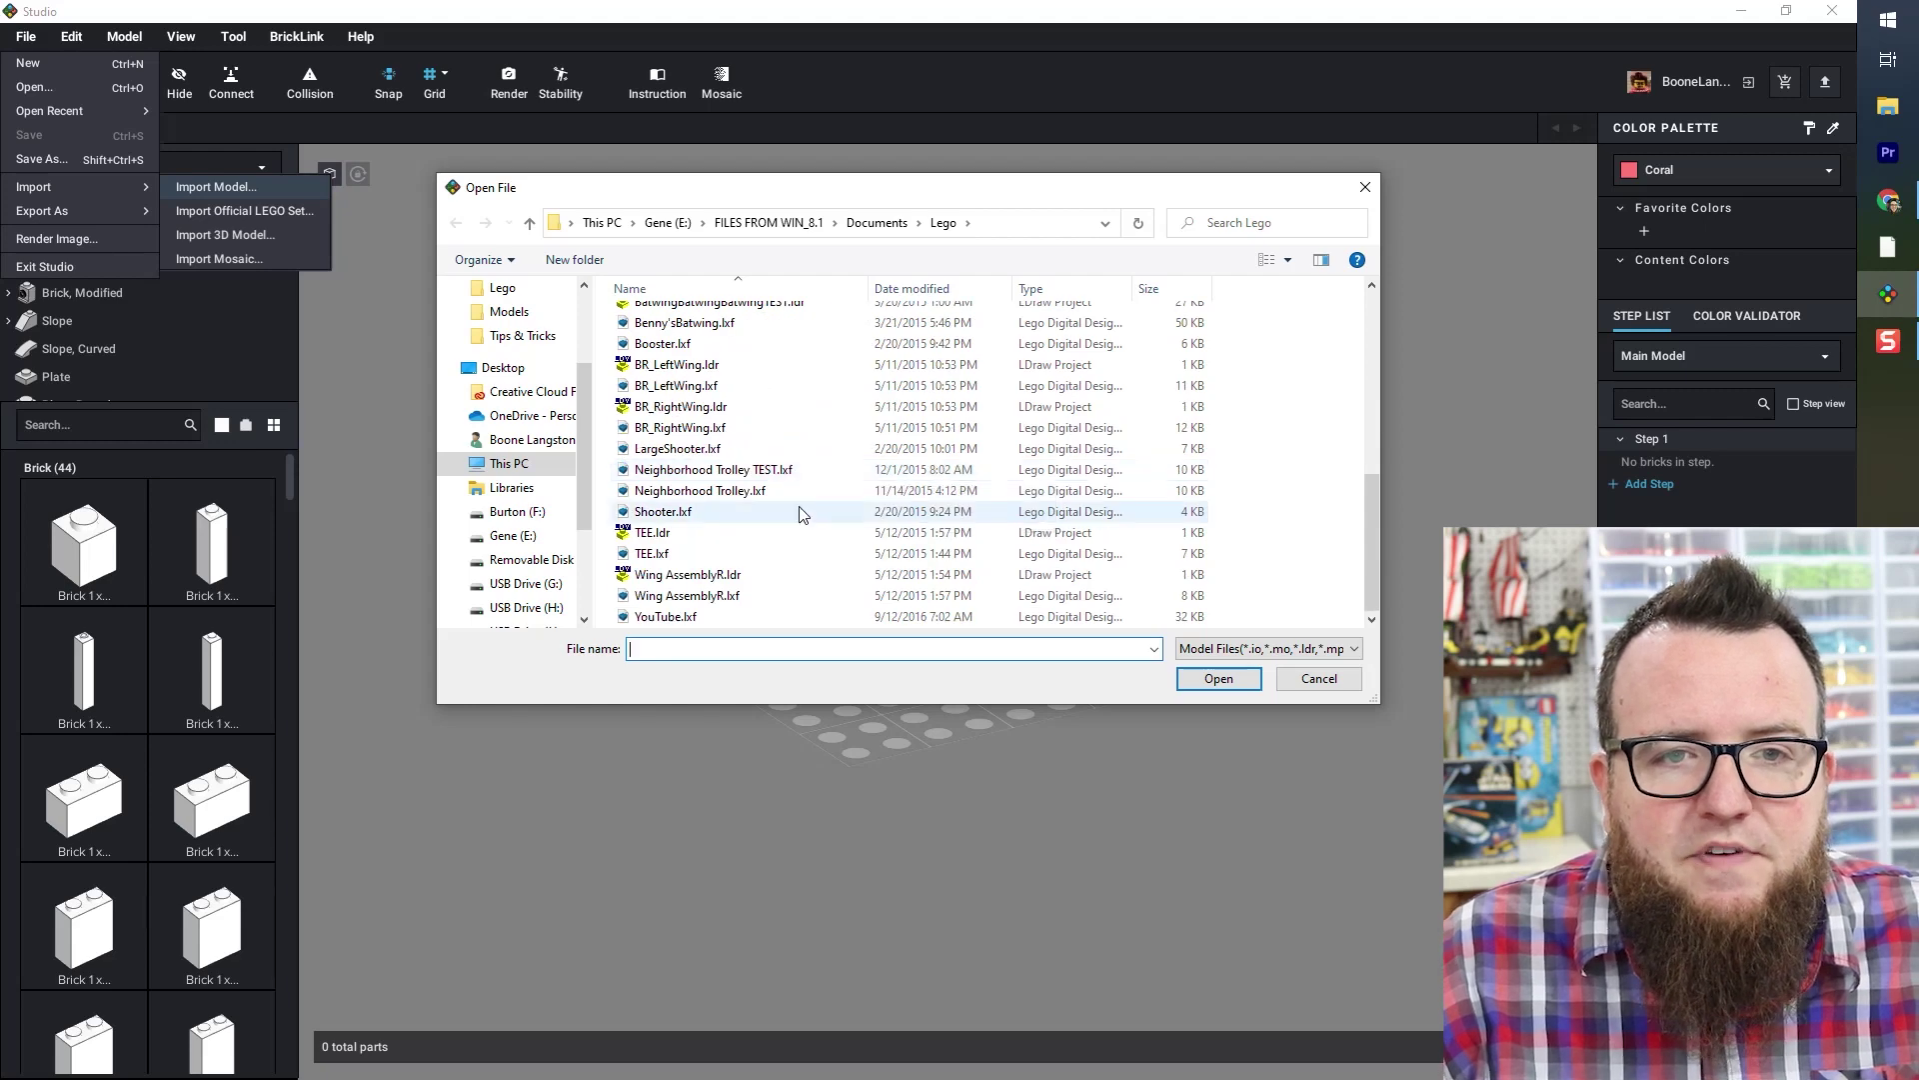
{"action": "scroll", "coordinate": [799, 514], "scroll_direction": "up", "scroll_amount": 2}
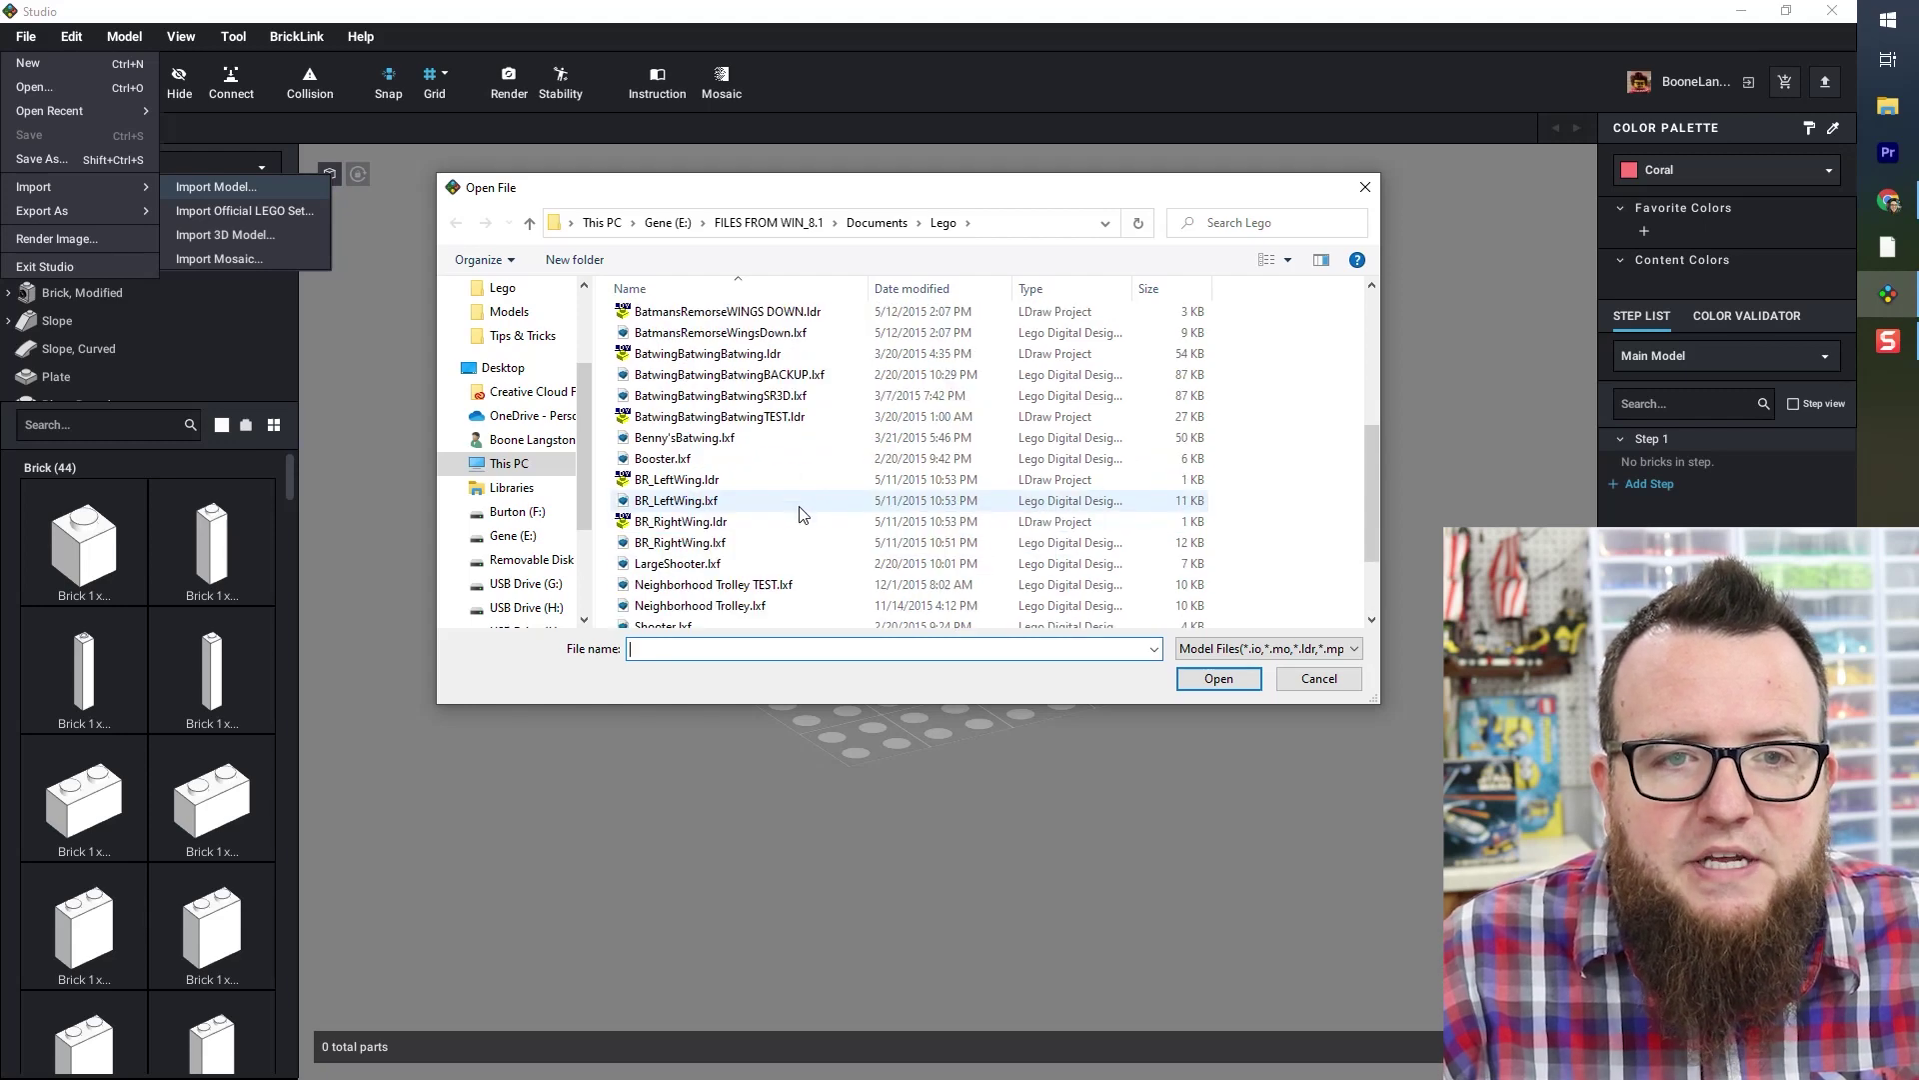
{"action": "double_click", "coordinate": [658, 440]}
{"action": "left_click", "coordinate": [730, 522]}
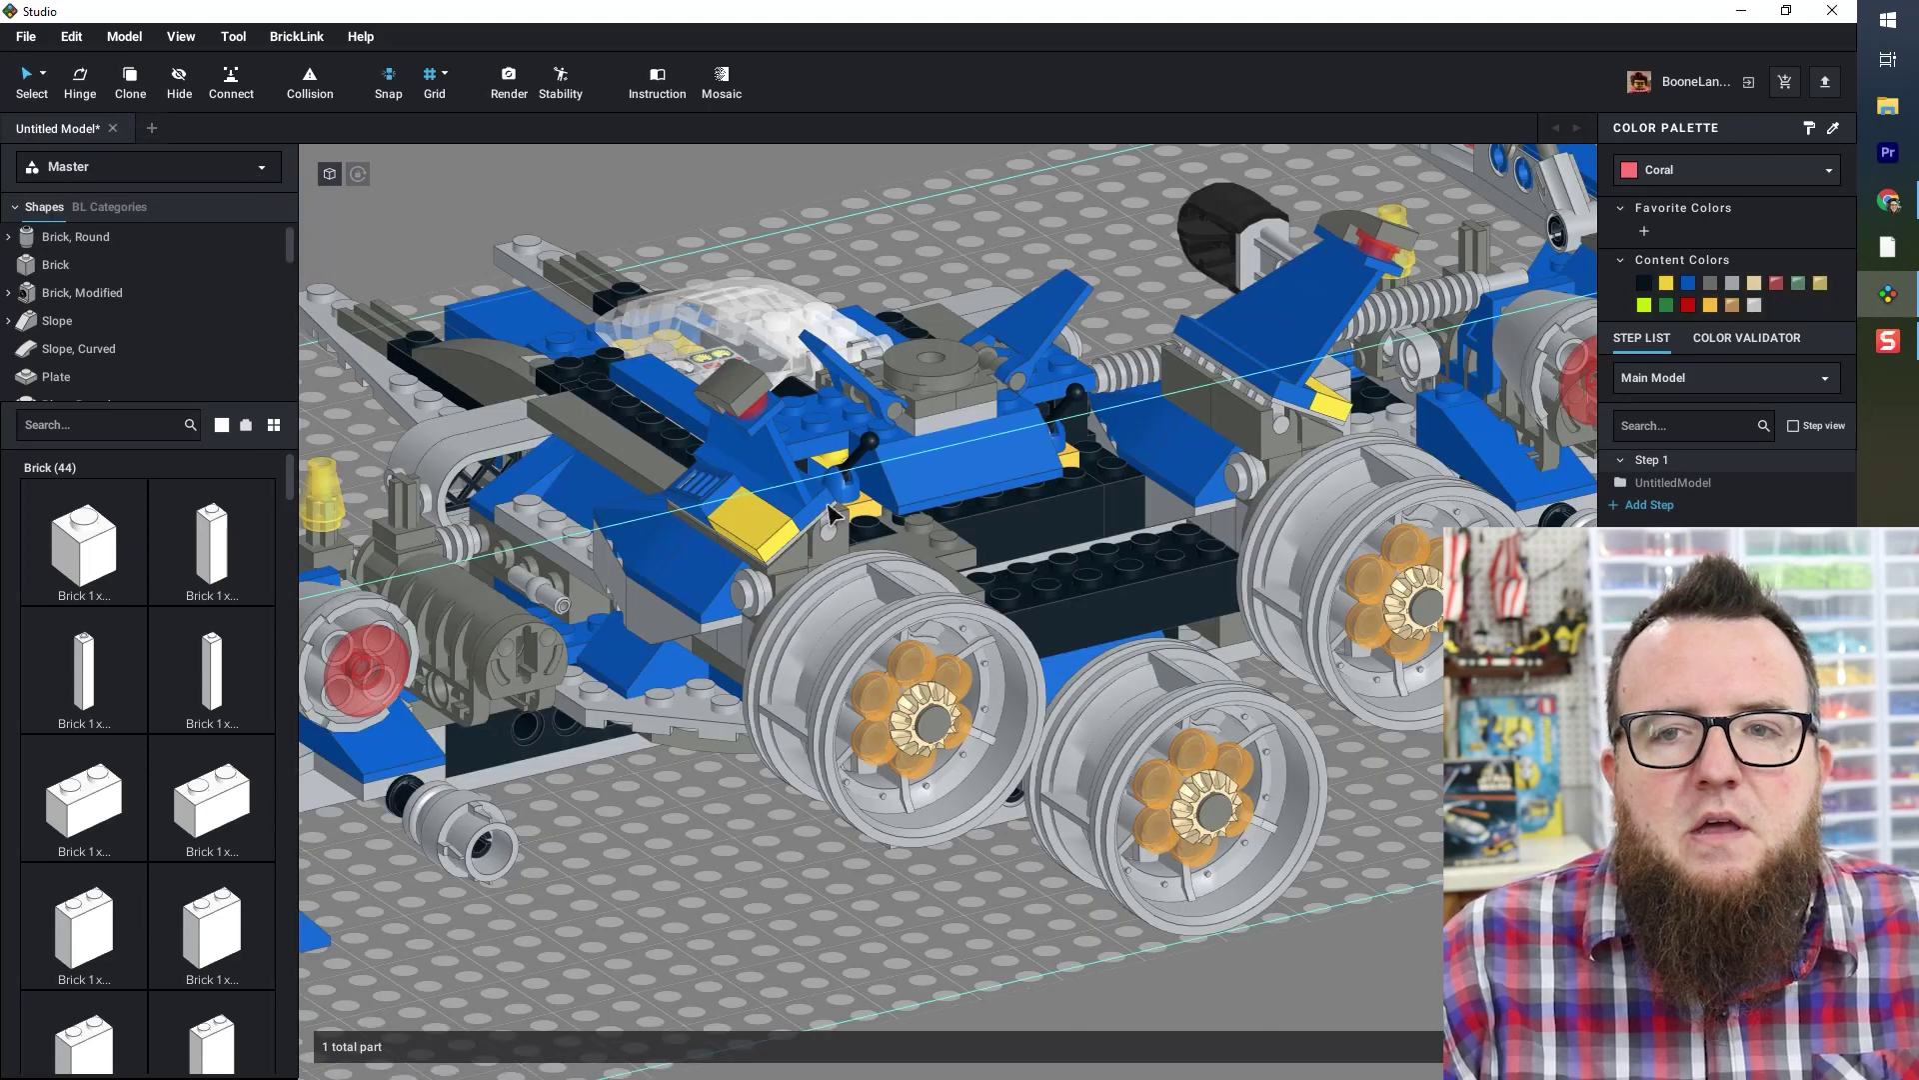
- Select the whole imported spaceship and shift it a short distance across the baseplate
{"action": "scroll", "coordinate": [829, 506], "scroll_direction": "down", "scroll_amount": 10}
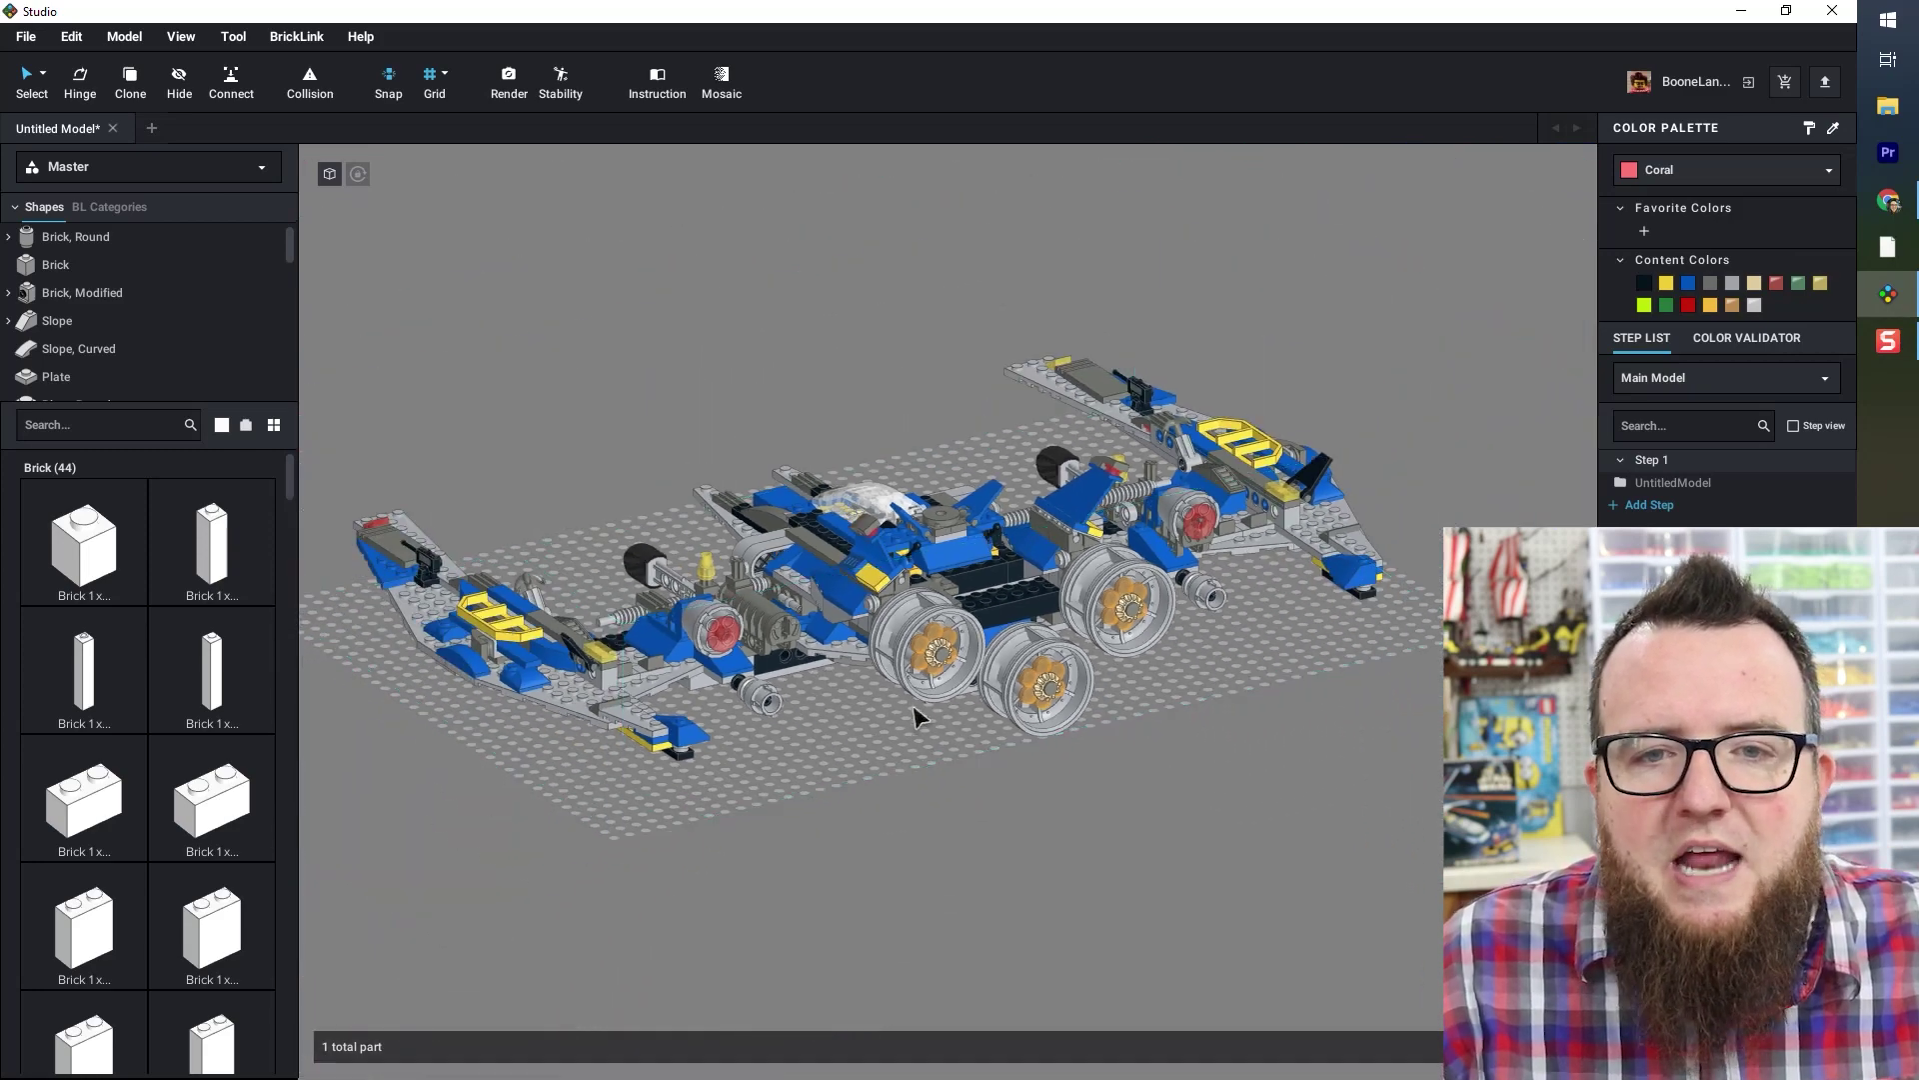
{"action": "right_click_drag", "start_coordinate": [889, 708], "coordinate": [1055, 729]}
{"action": "left_click", "coordinate": [1042, 517]}
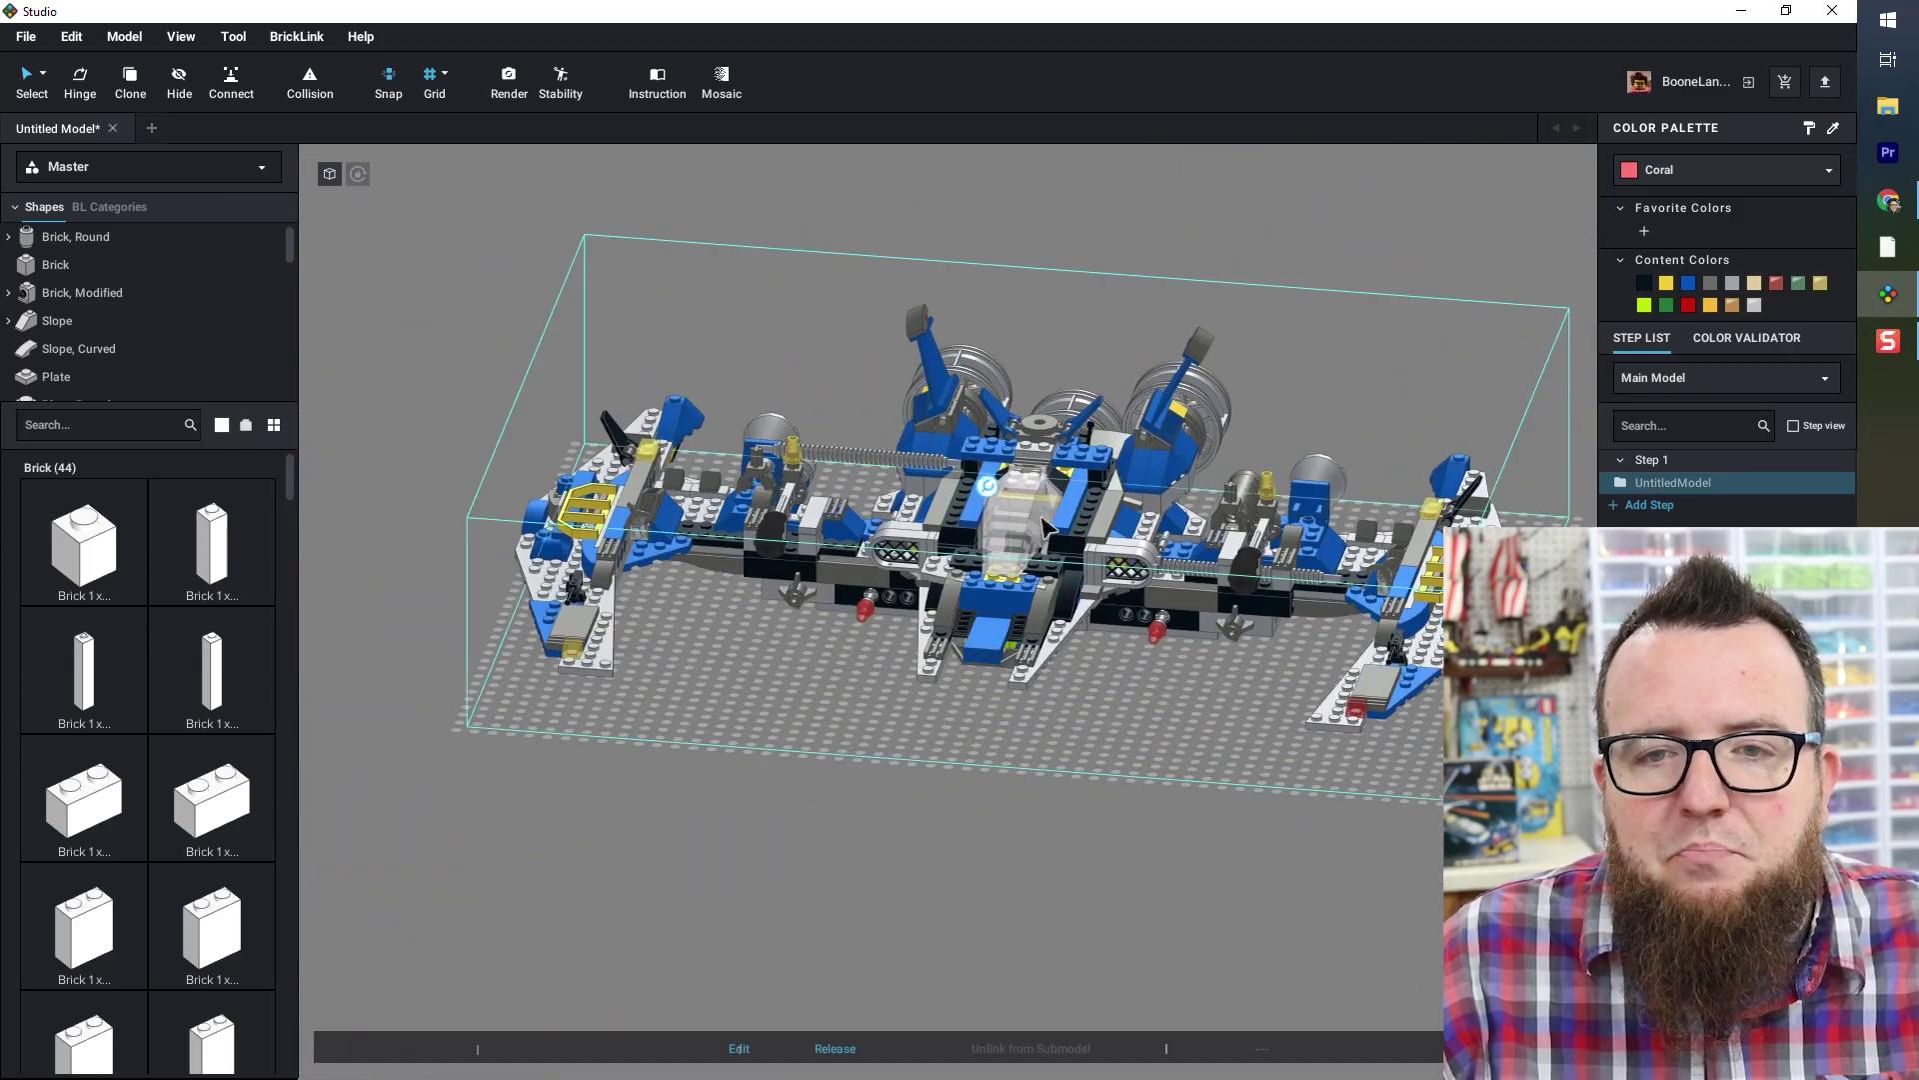
{"action": "right_click_drag", "start_coordinate": [736, 797], "coordinate": [896, 676]}
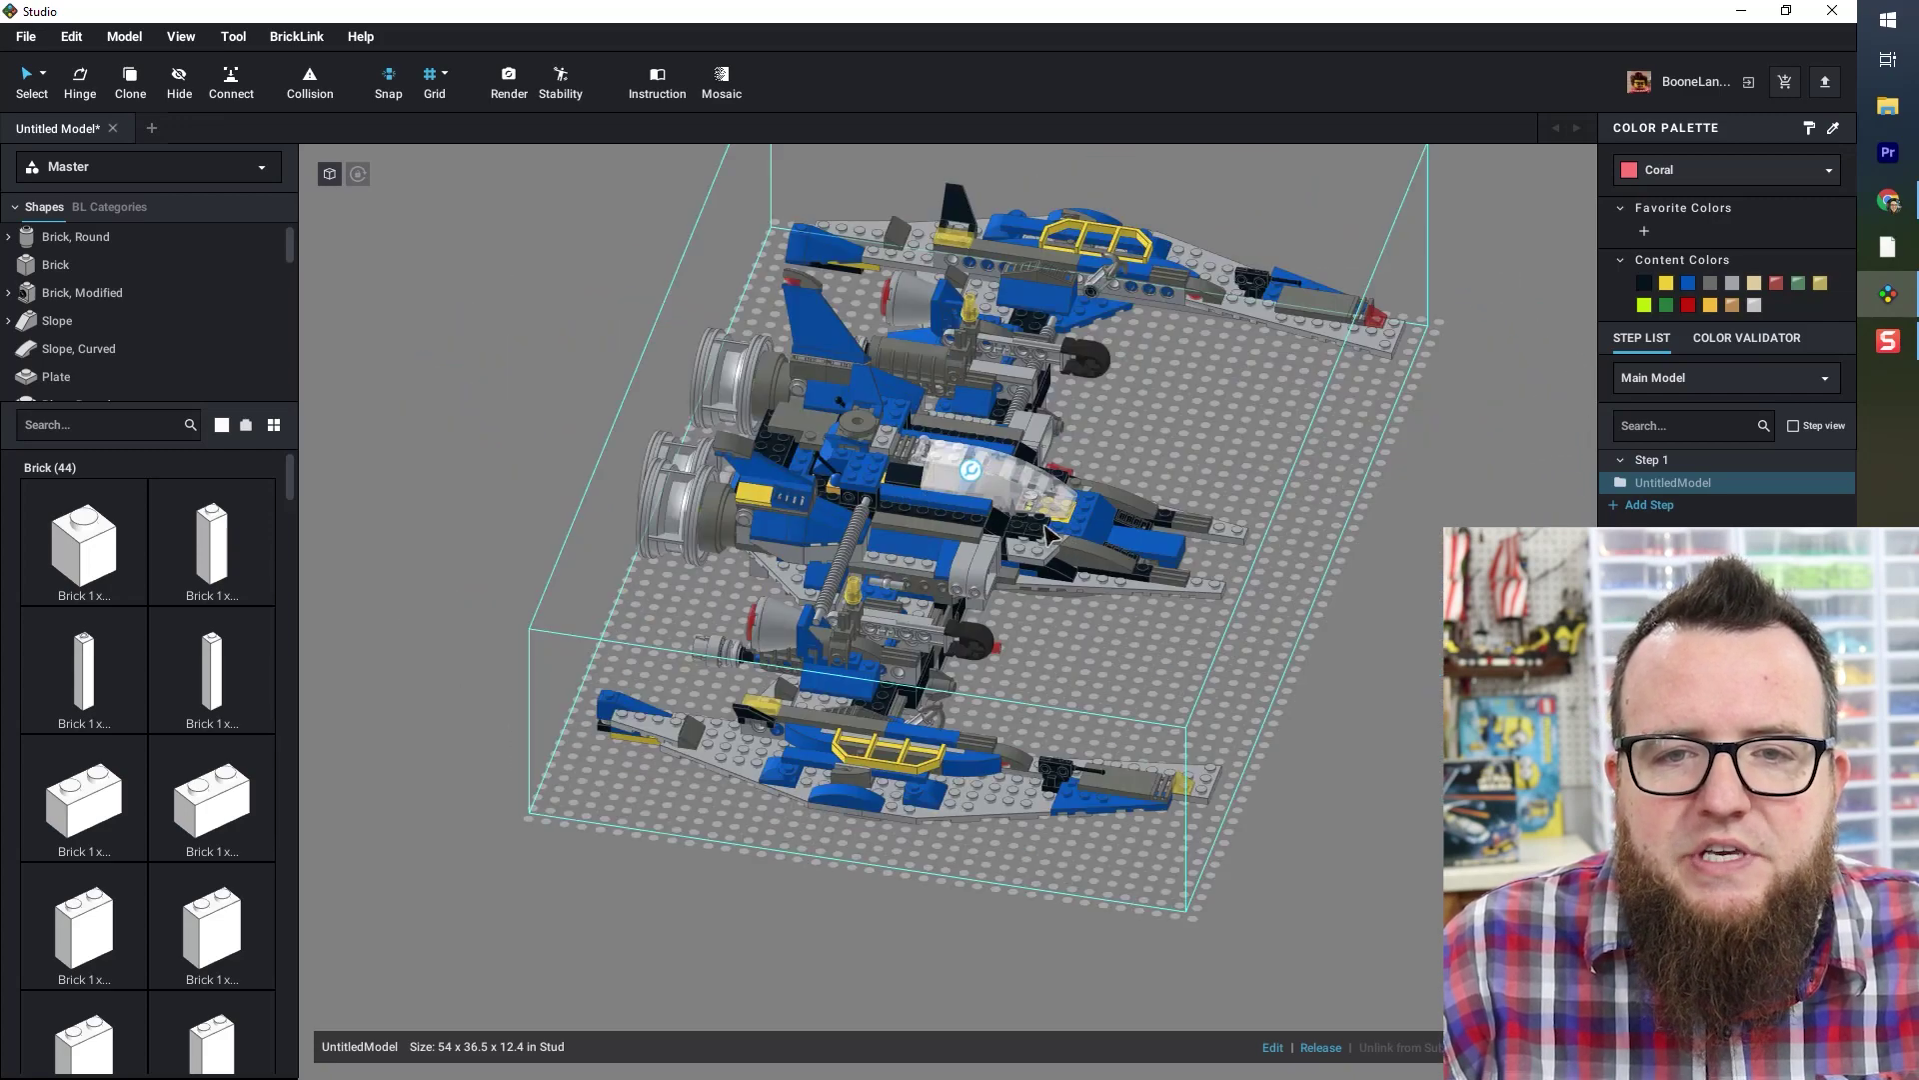
{"action": "left_click_drag", "start_coordinate": [1046, 535], "coordinate": [921, 537]}
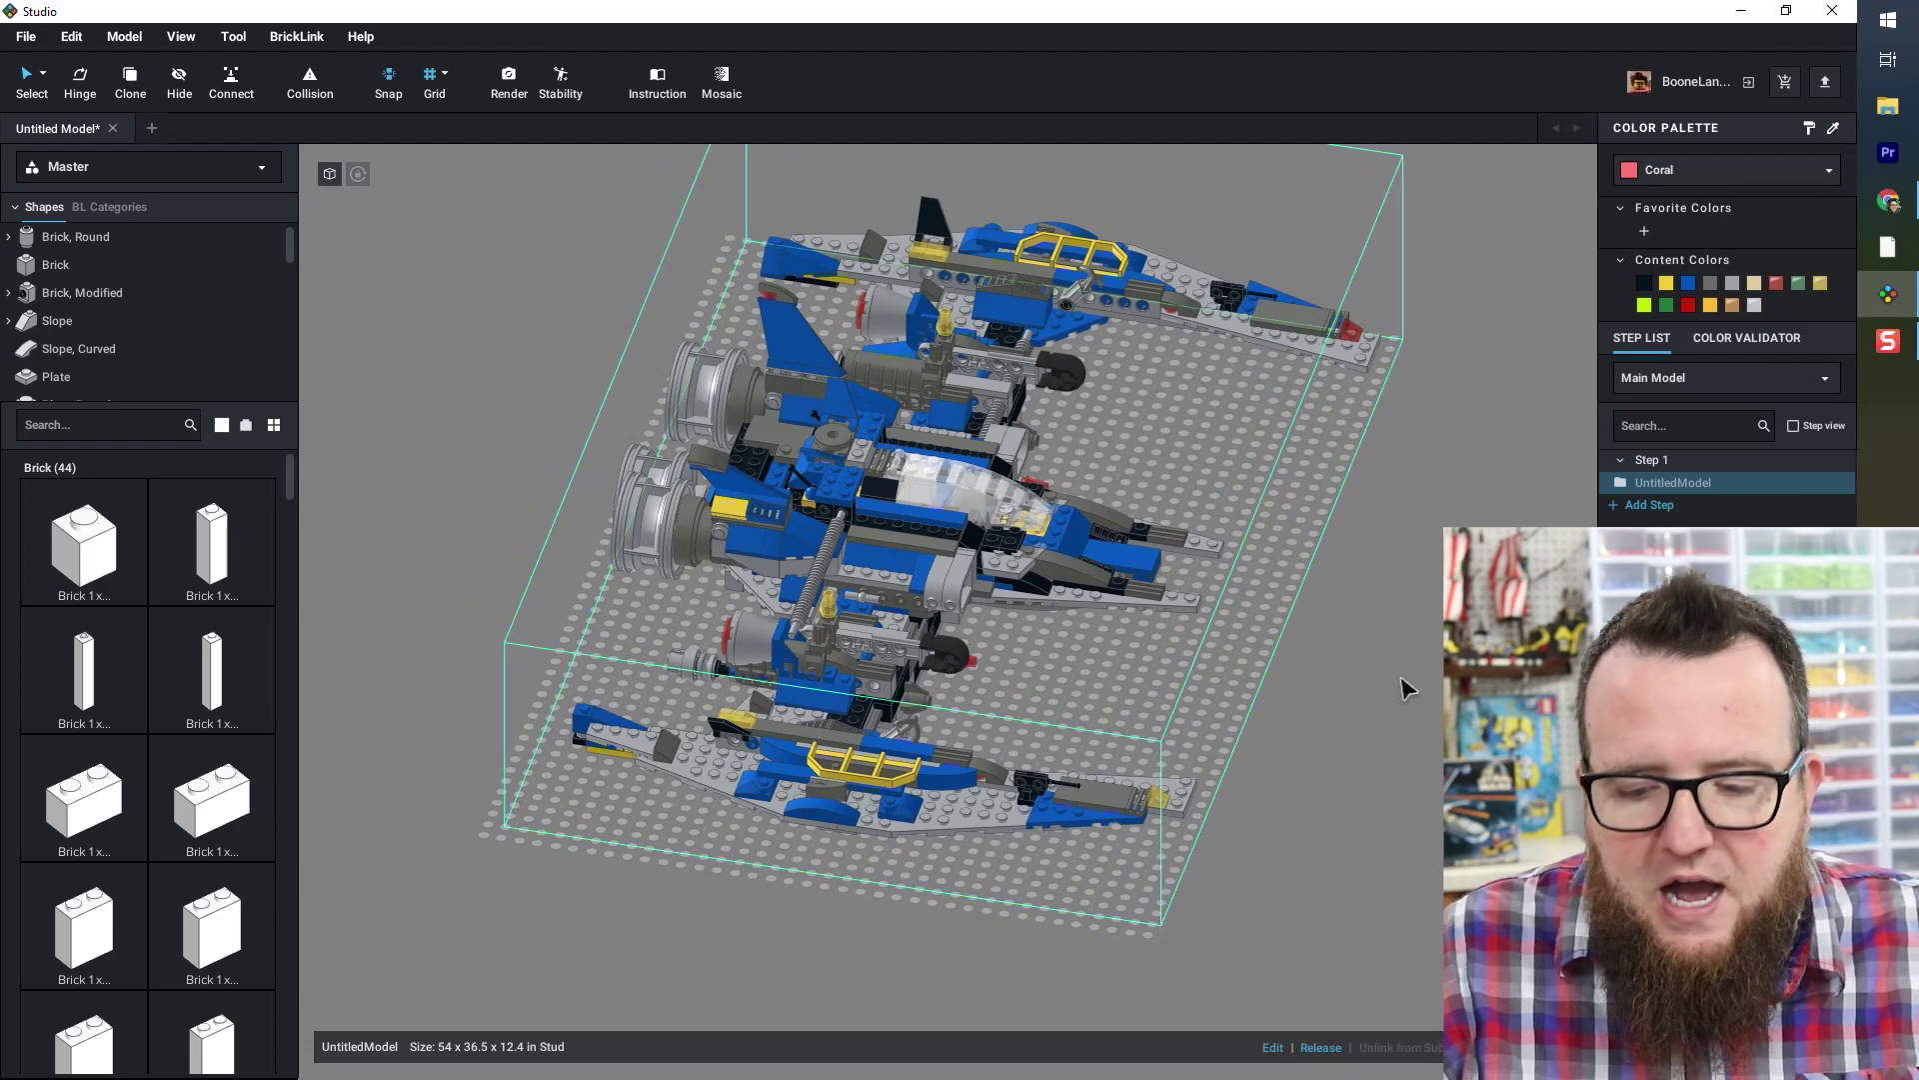
- Rotate the whole imported spaceship half a turn and back to its original heading, and deselect it
{"action": "key", "text": "Right"}
{"action": "key", "text": "Right"}
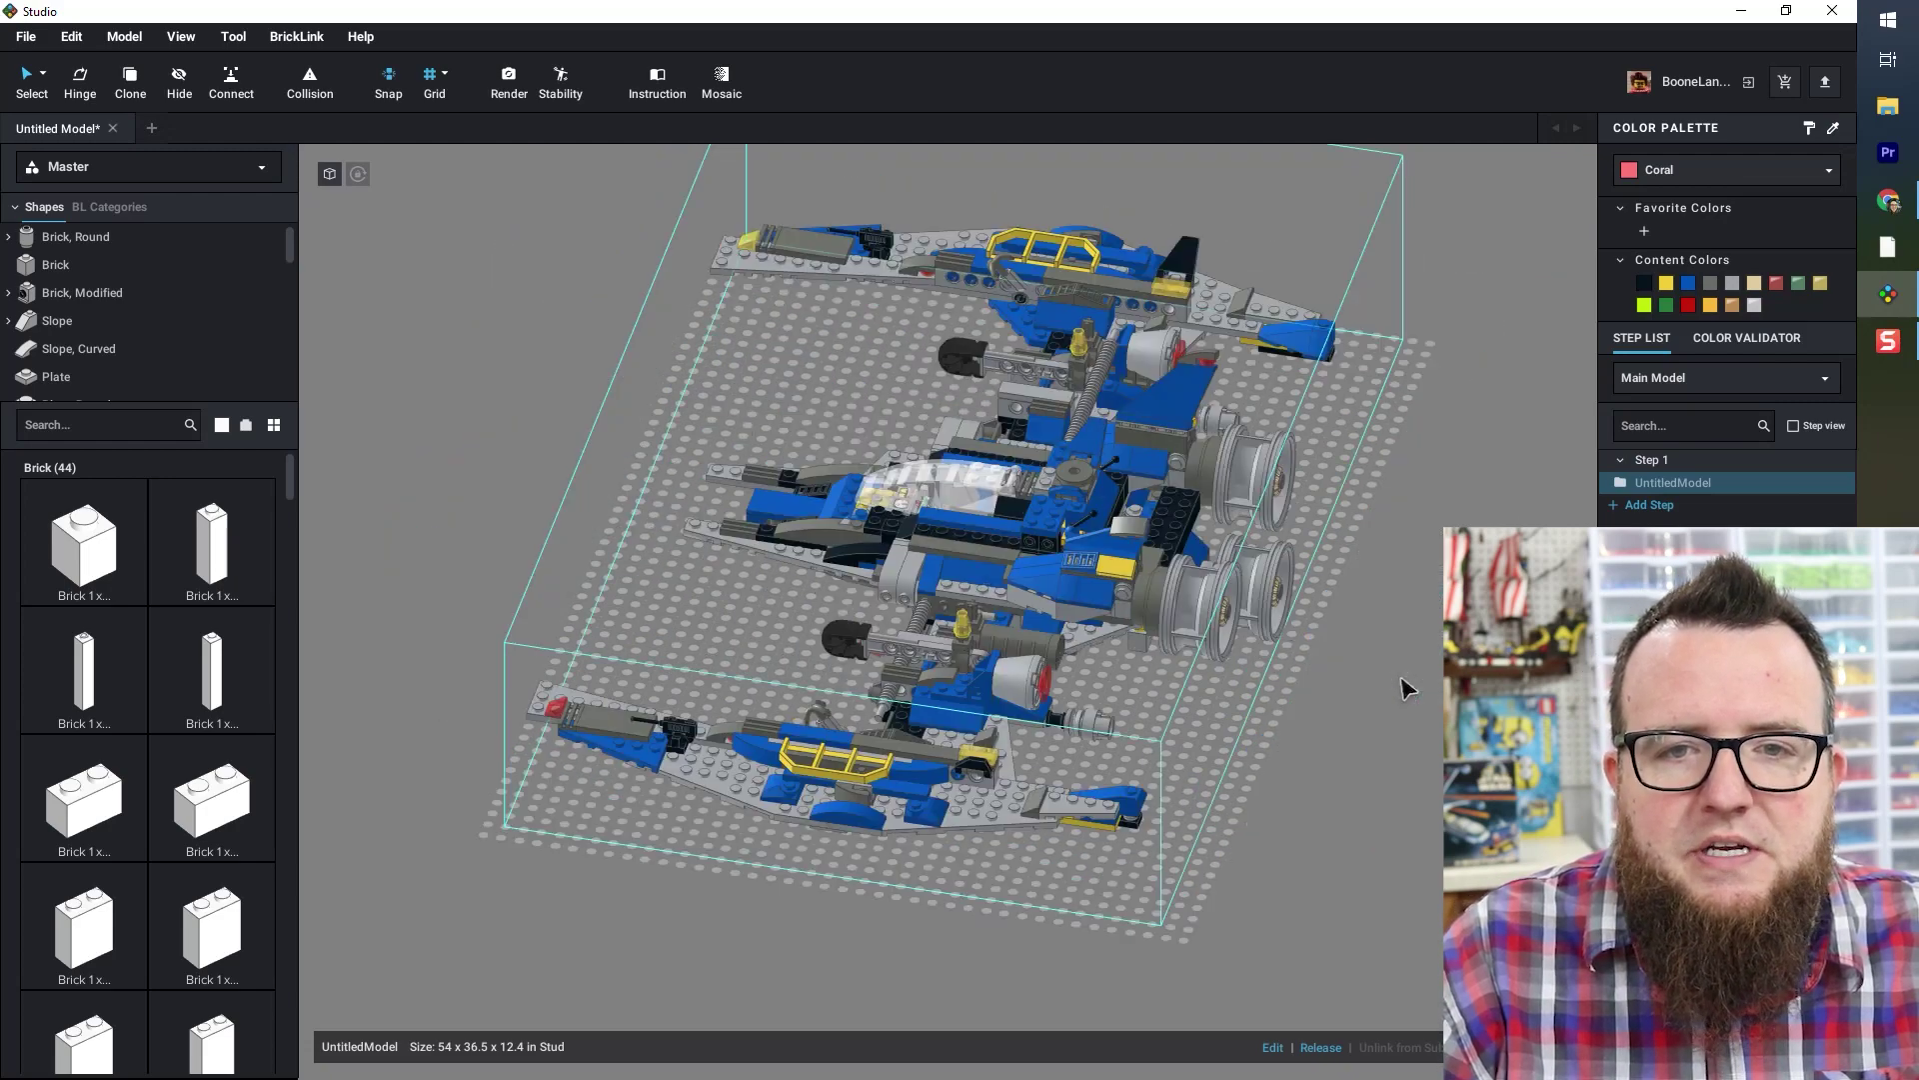
{"action": "key", "text": "Right"}
{"action": "key", "text": "Right"}
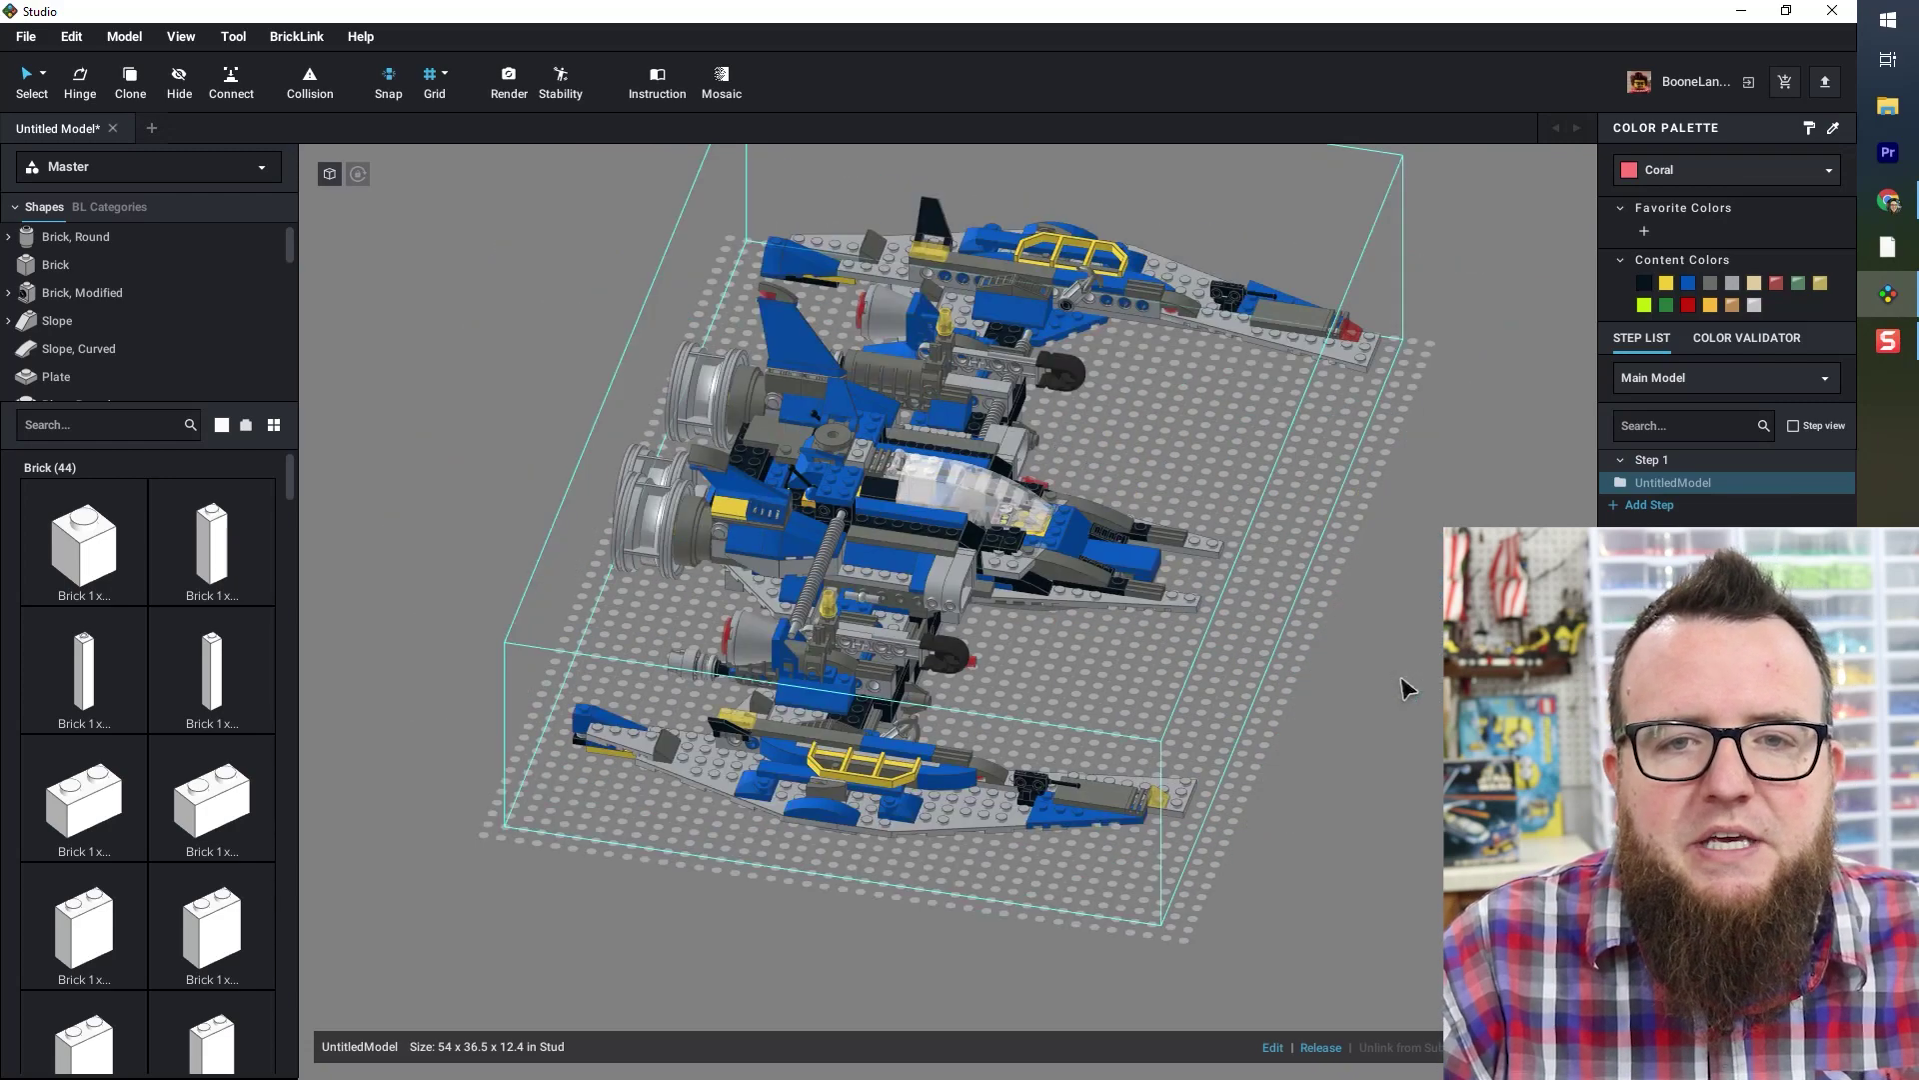
{"action": "left_click", "coordinate": [1430, 762]}
- Release the imported spaceship submodel into individual parts and clear the selection
{"action": "right_click_drag", "start_coordinate": [1473, 784], "coordinate": [1426, 792]}
{"action": "scroll", "coordinate": [1262, 629], "scroll_direction": "up", "scroll_amount": 2}
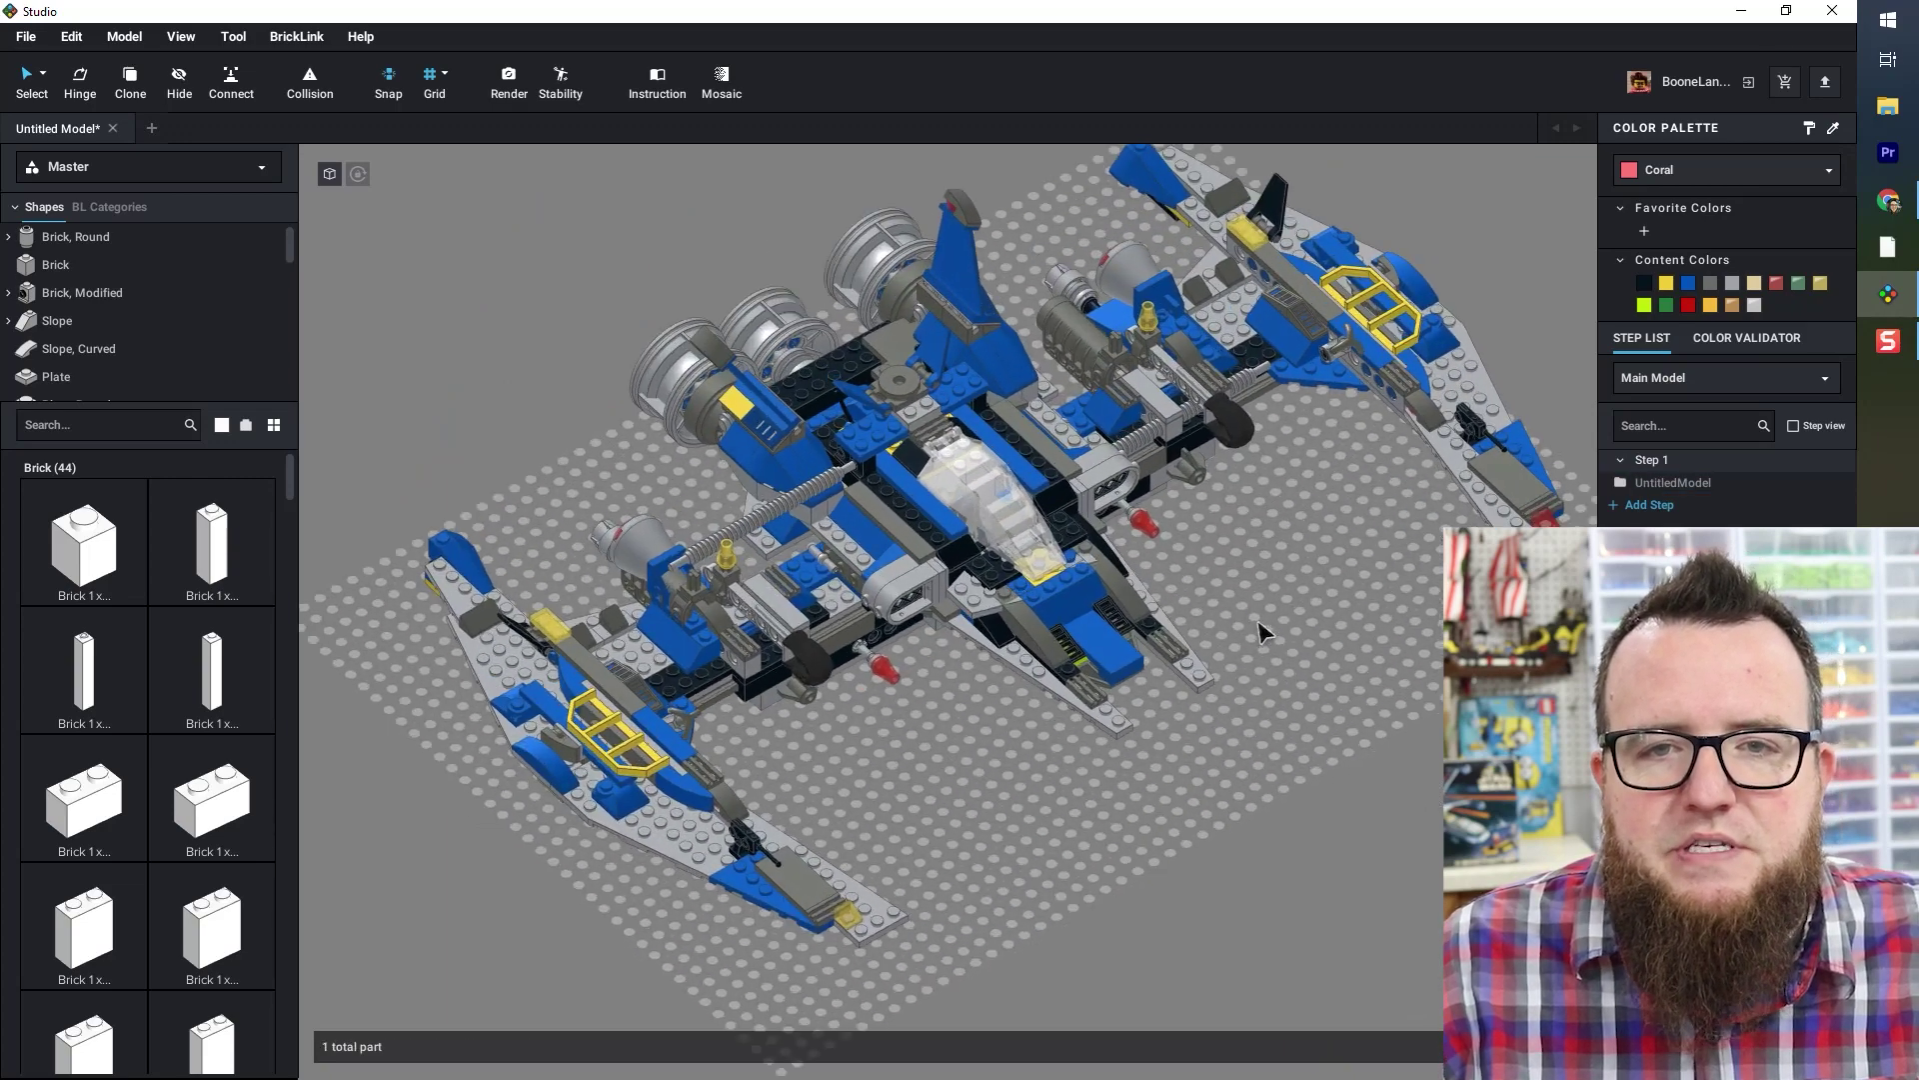
{"action": "left_click", "coordinate": [937, 492]}
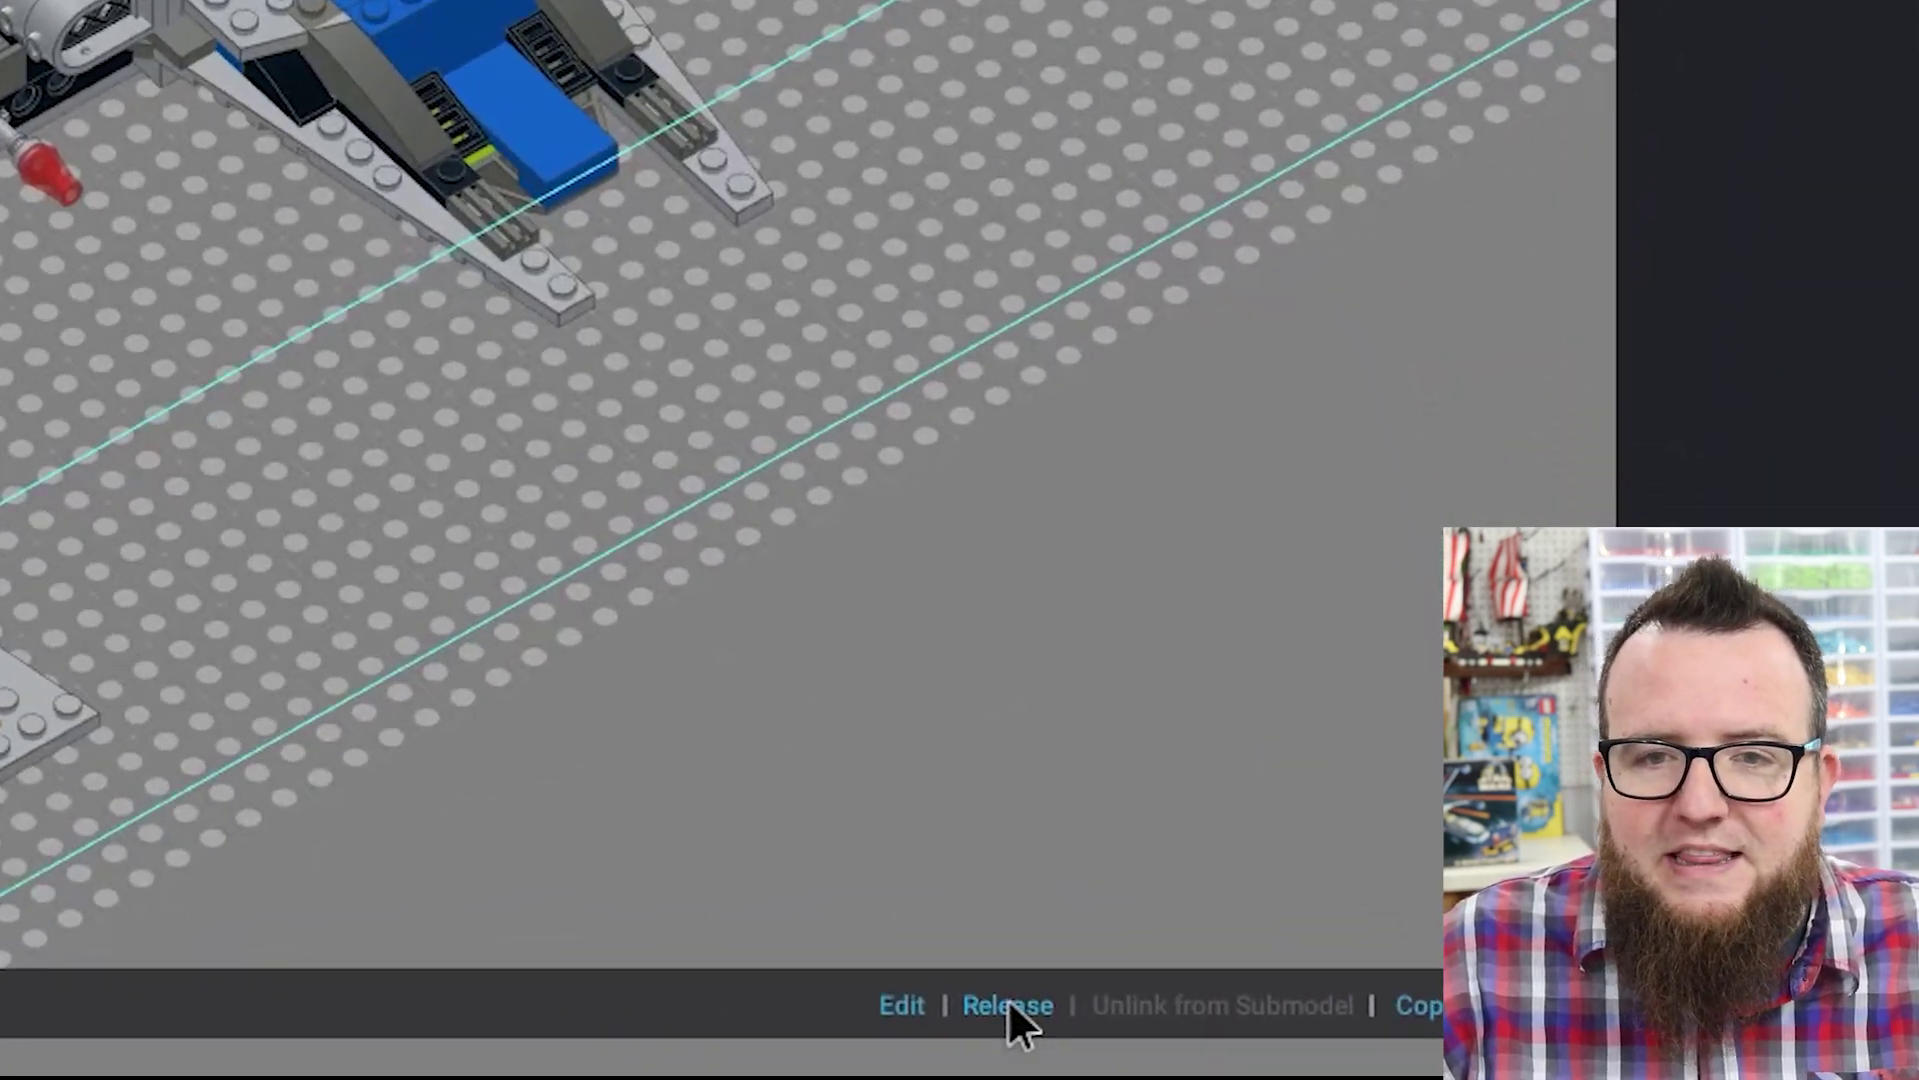
{"action": "left_click", "coordinate": [1008, 1003]}
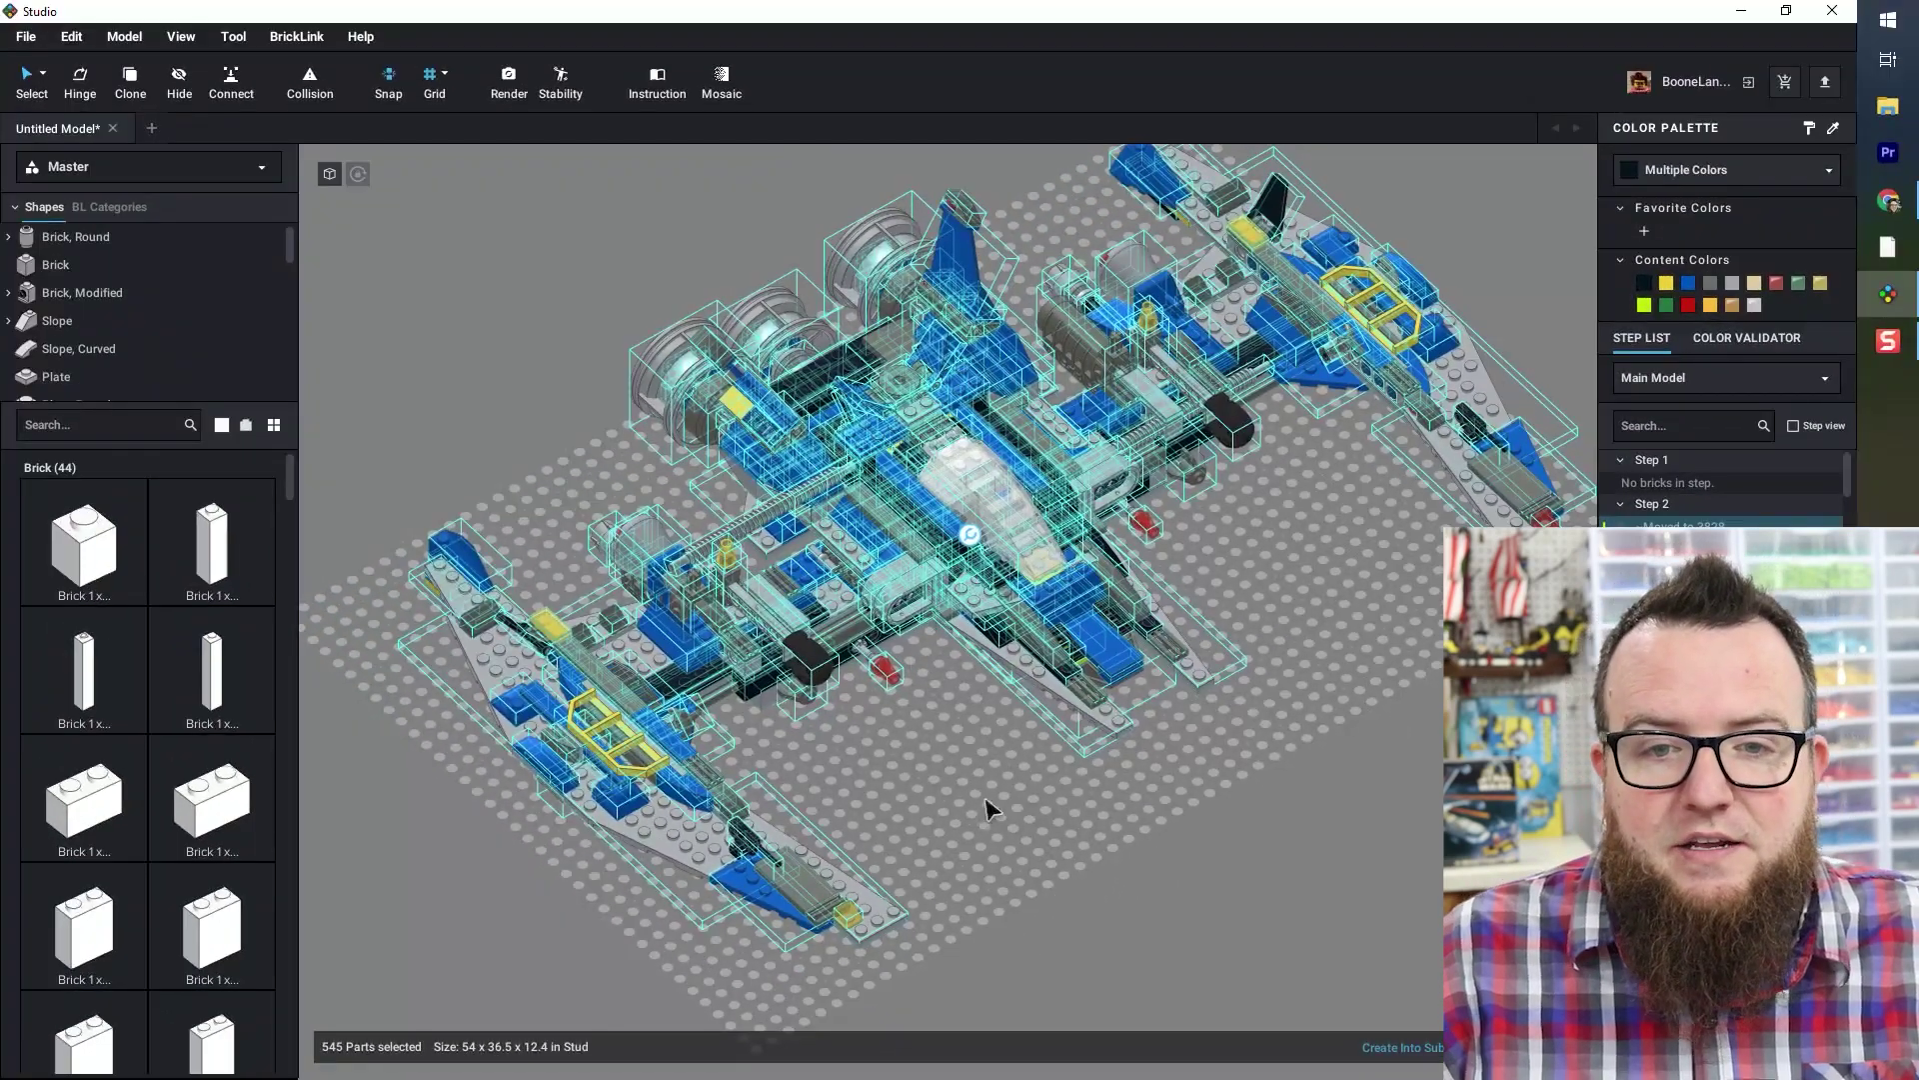
{"action": "left_click", "coordinate": [1313, 762]}
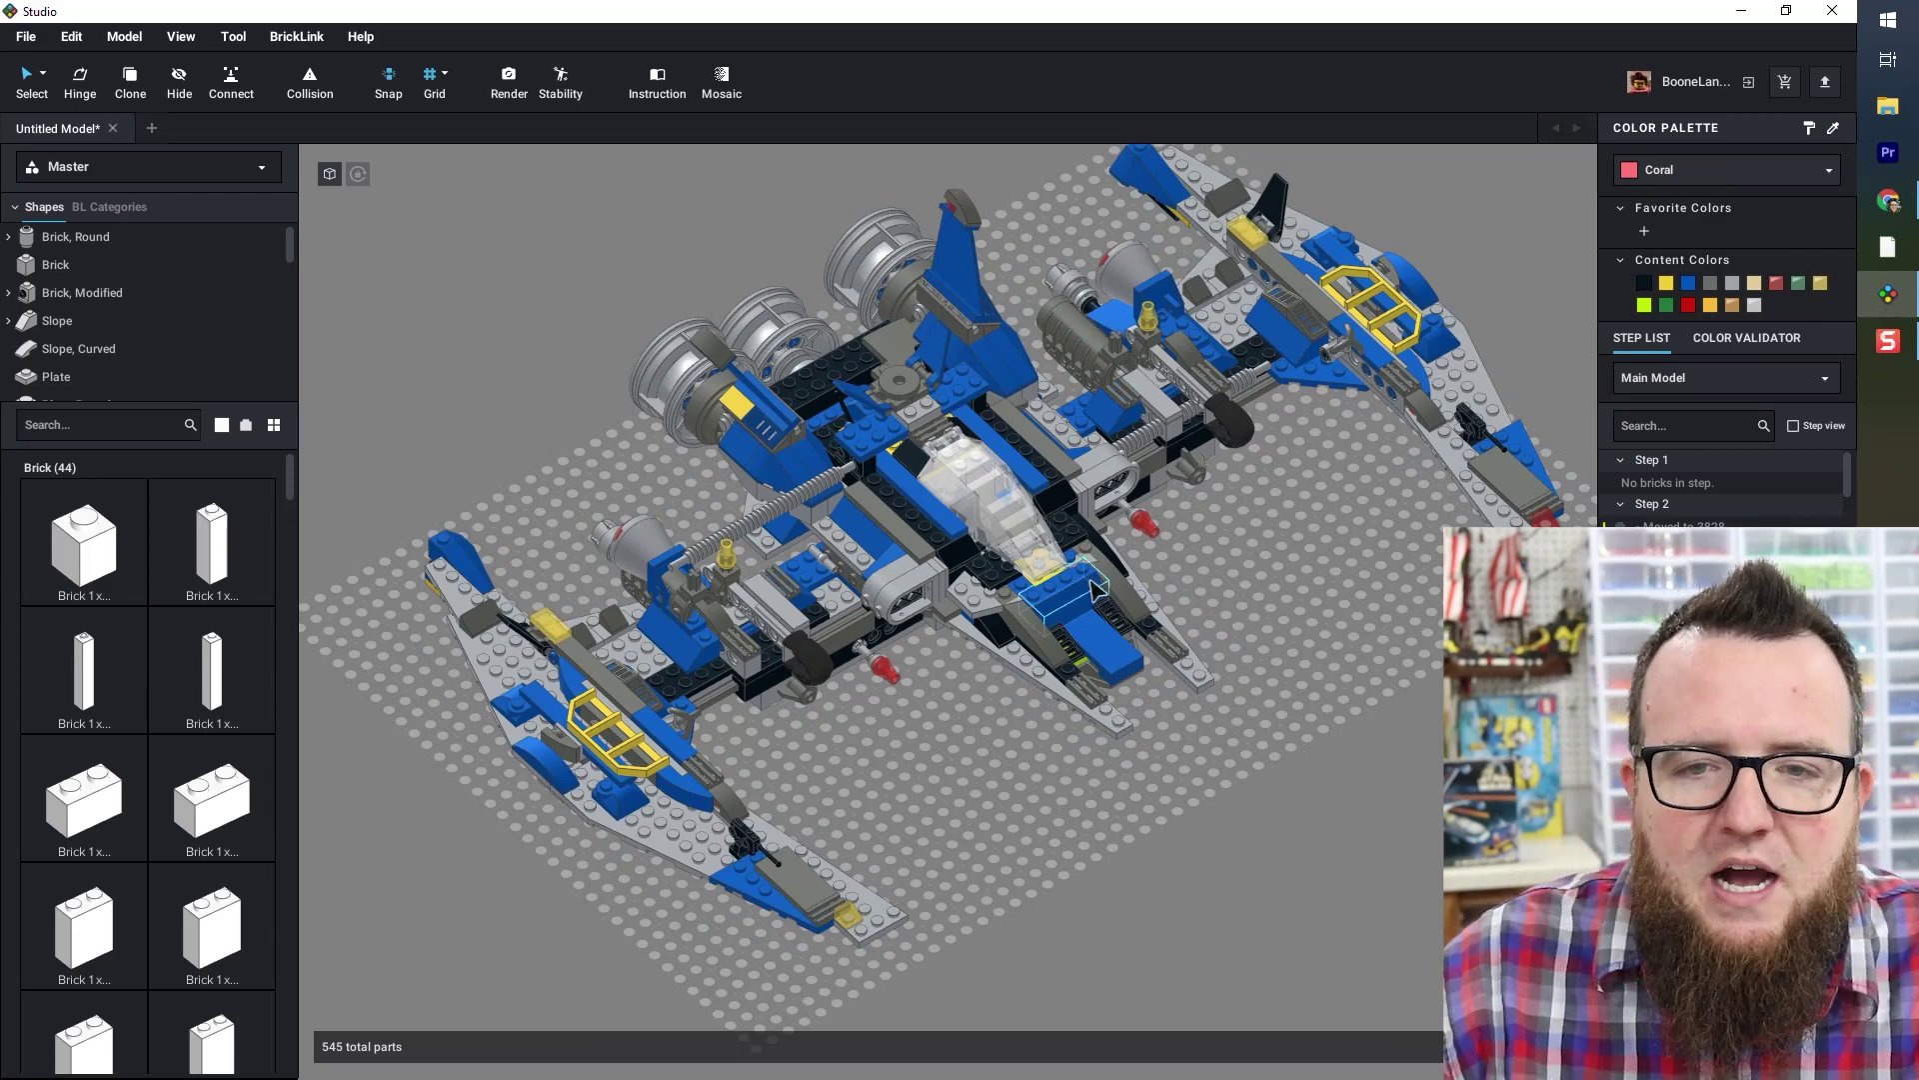
- Select the blue 2 x 4 slope and the blue part in front of it to check that parts are individually selectable
{"action": "left_click", "coordinate": [1072, 620]}
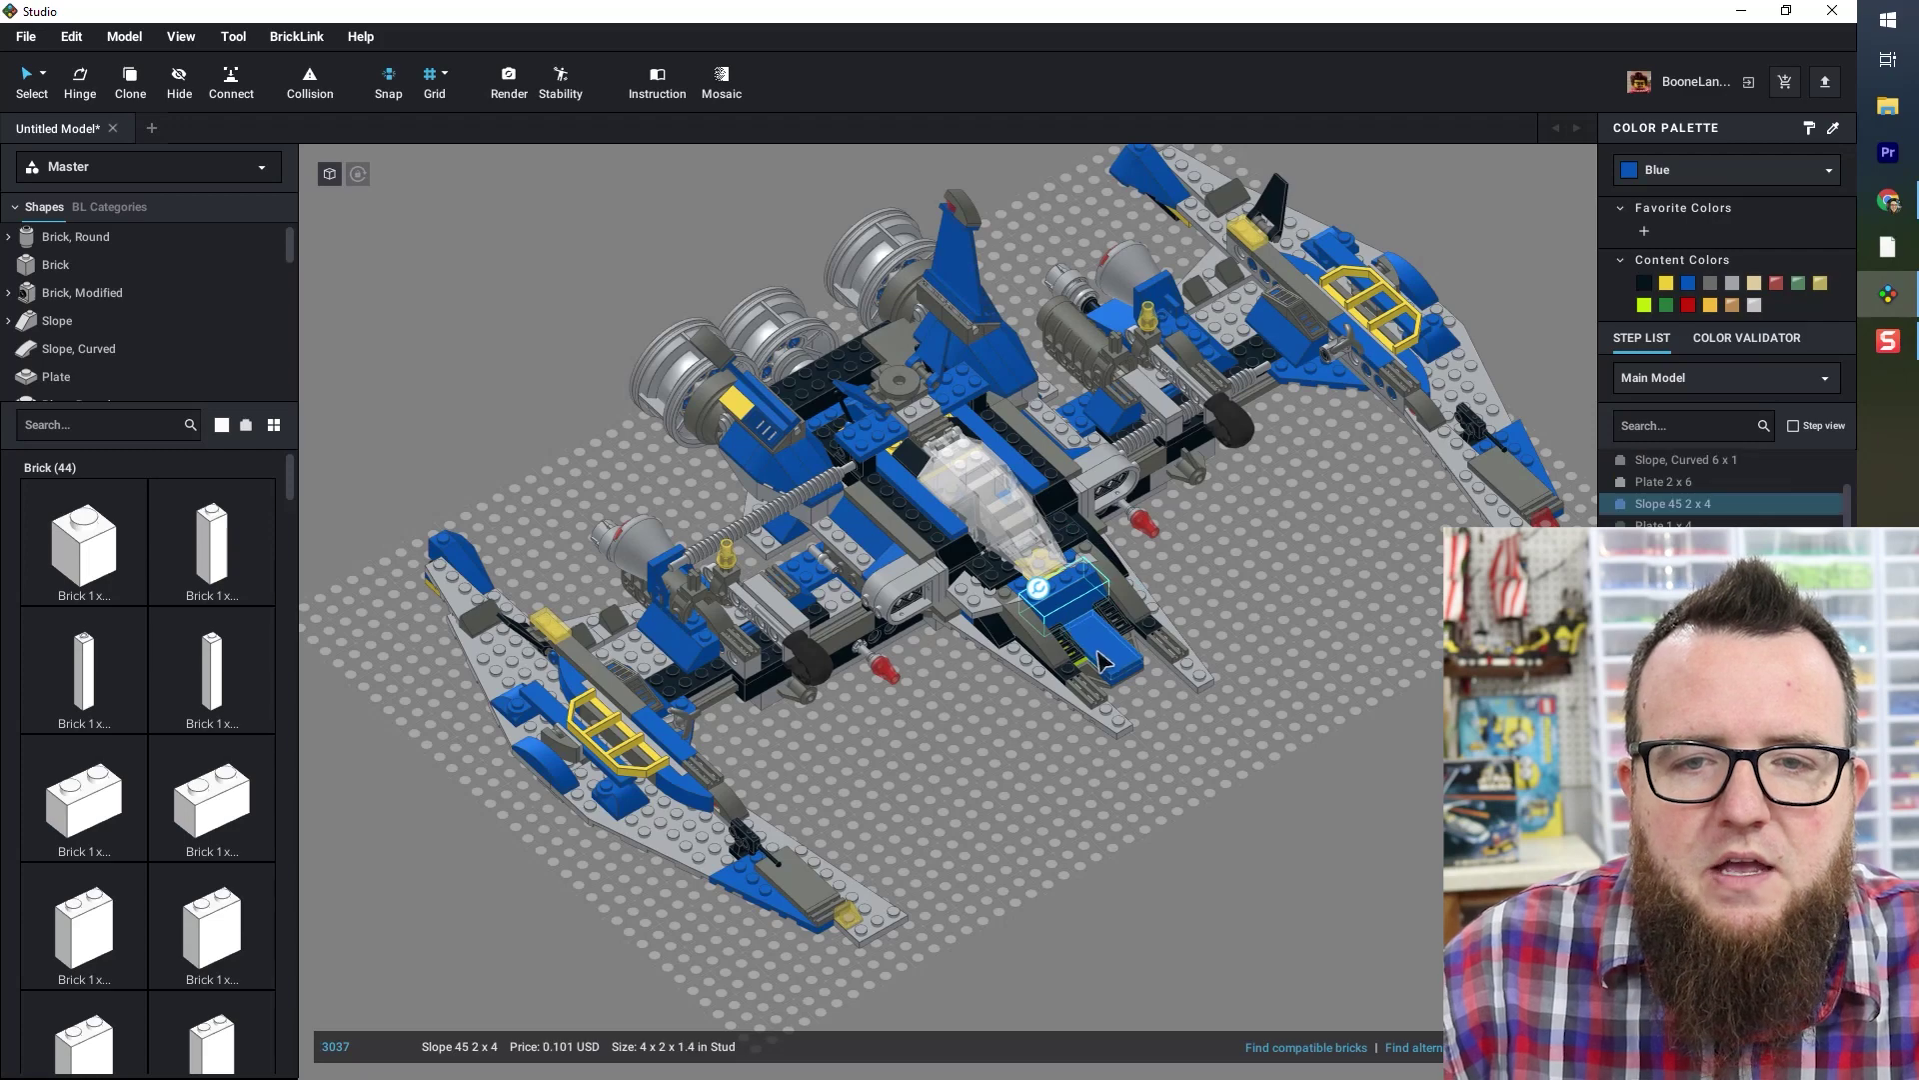
{"action": "left_click", "coordinate": [1100, 663]}
{"action": "left_click", "coordinate": [985, 775]}
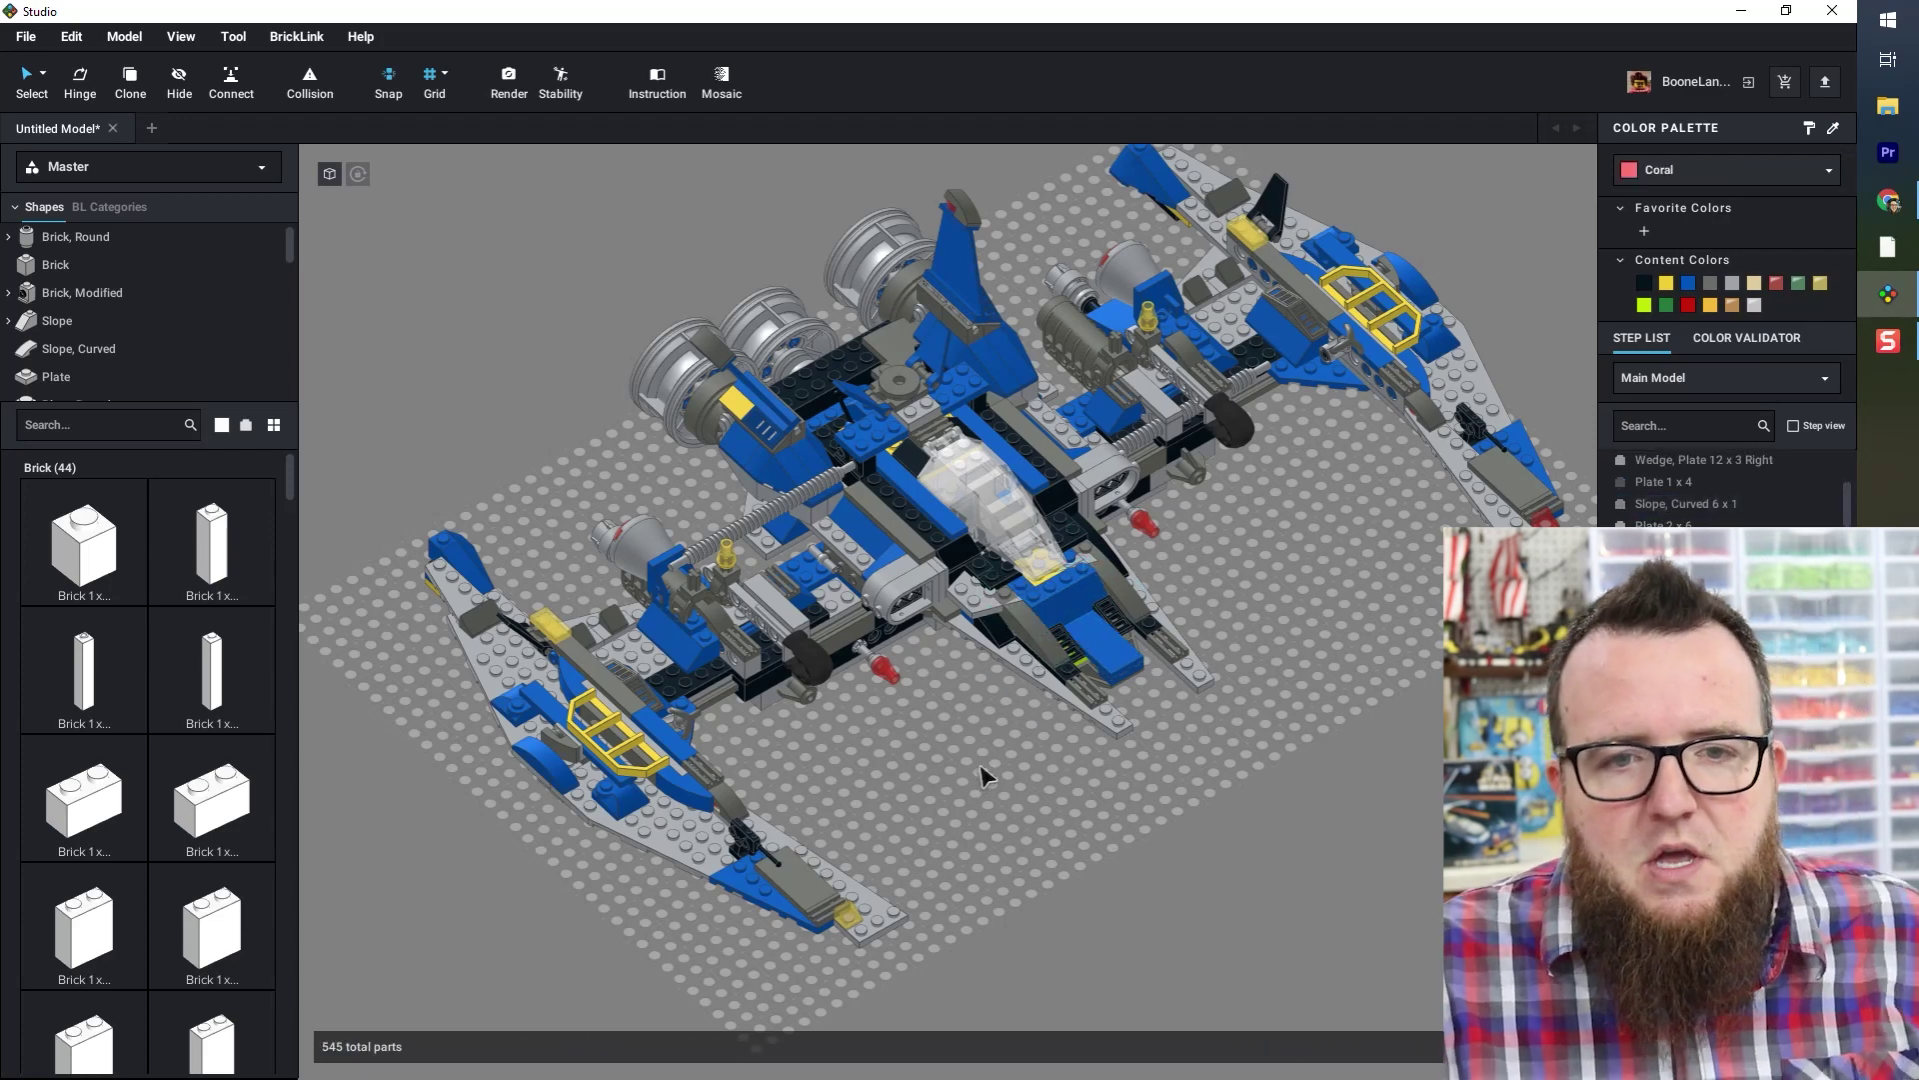
- Reposition both light bluish gray 3 x 4 wedge plates onto the studs on either side of the nose beside the cockpit canopy
{"action": "scroll", "coordinate": [989, 776], "scroll_direction": "up", "scroll_amount": 5}
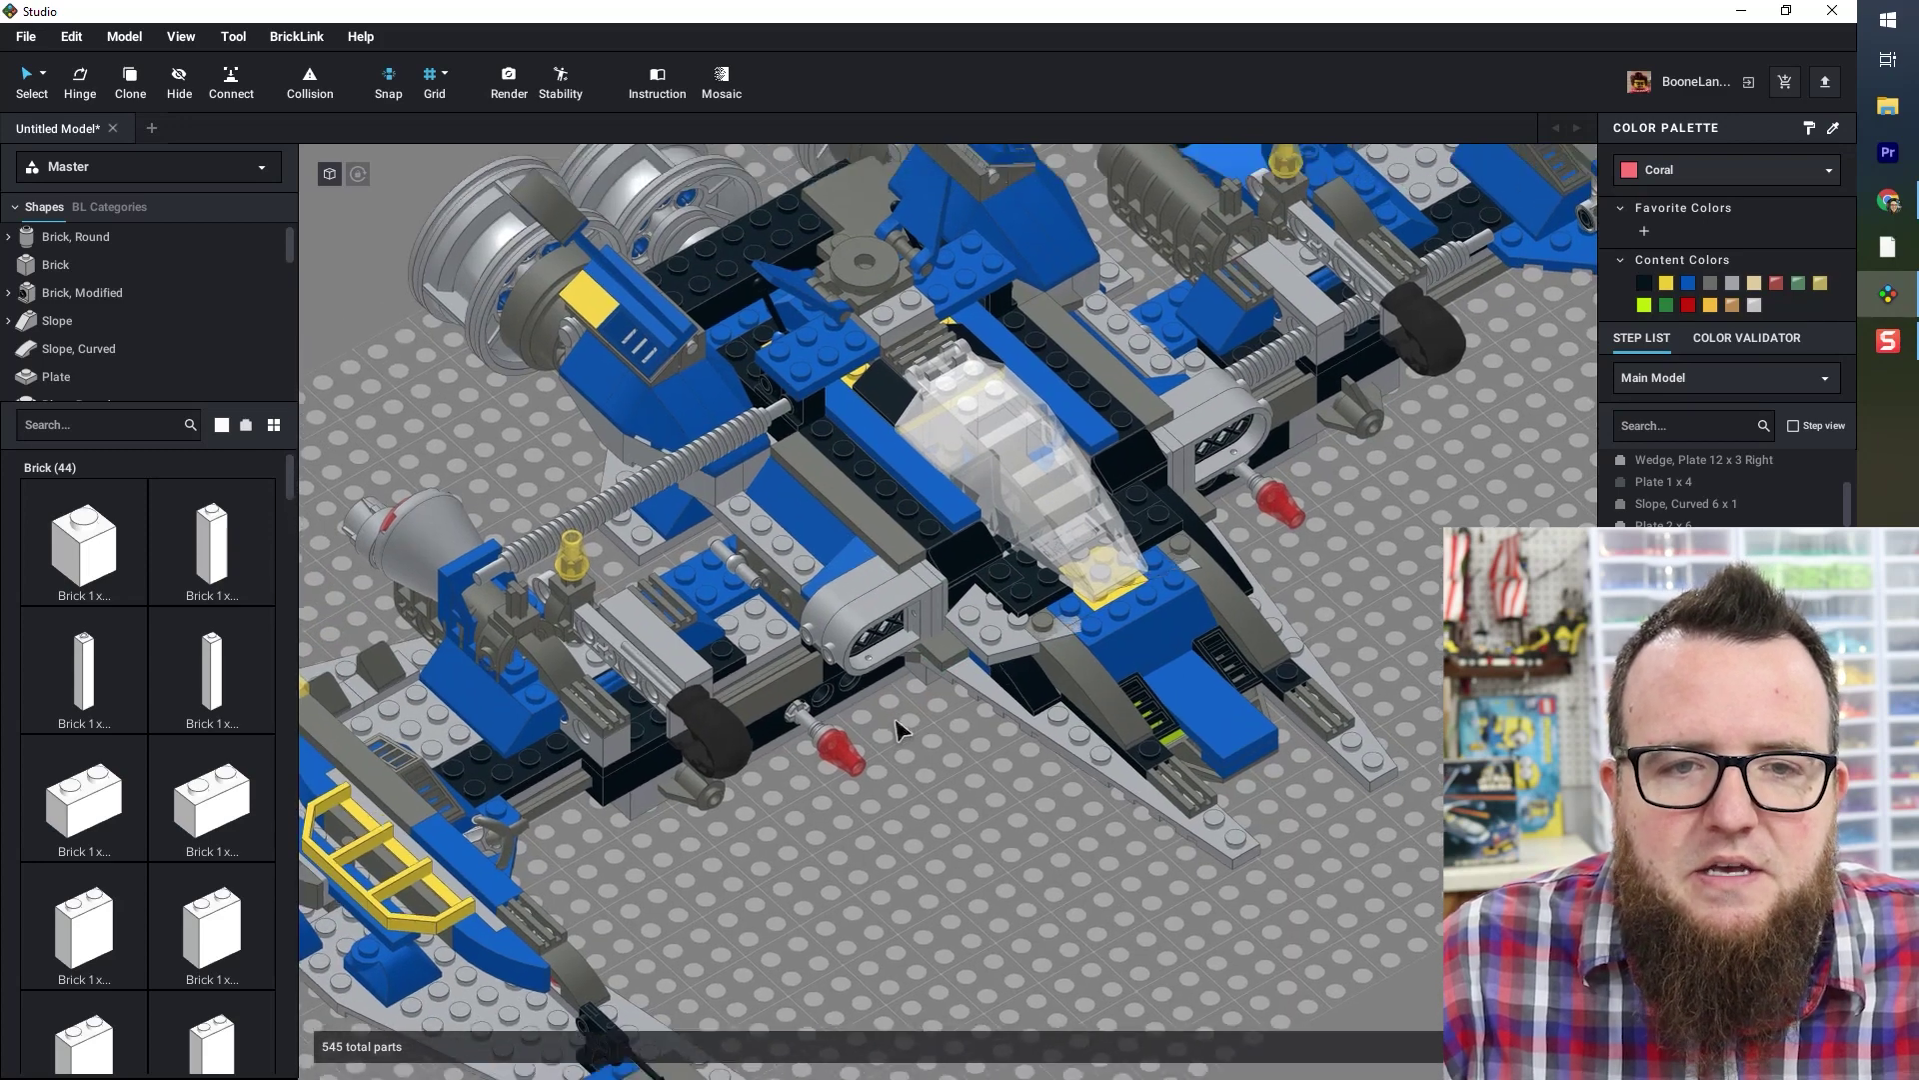
{"action": "scroll", "coordinate": [910, 745], "scroll_direction": "up", "scroll_amount": 2}
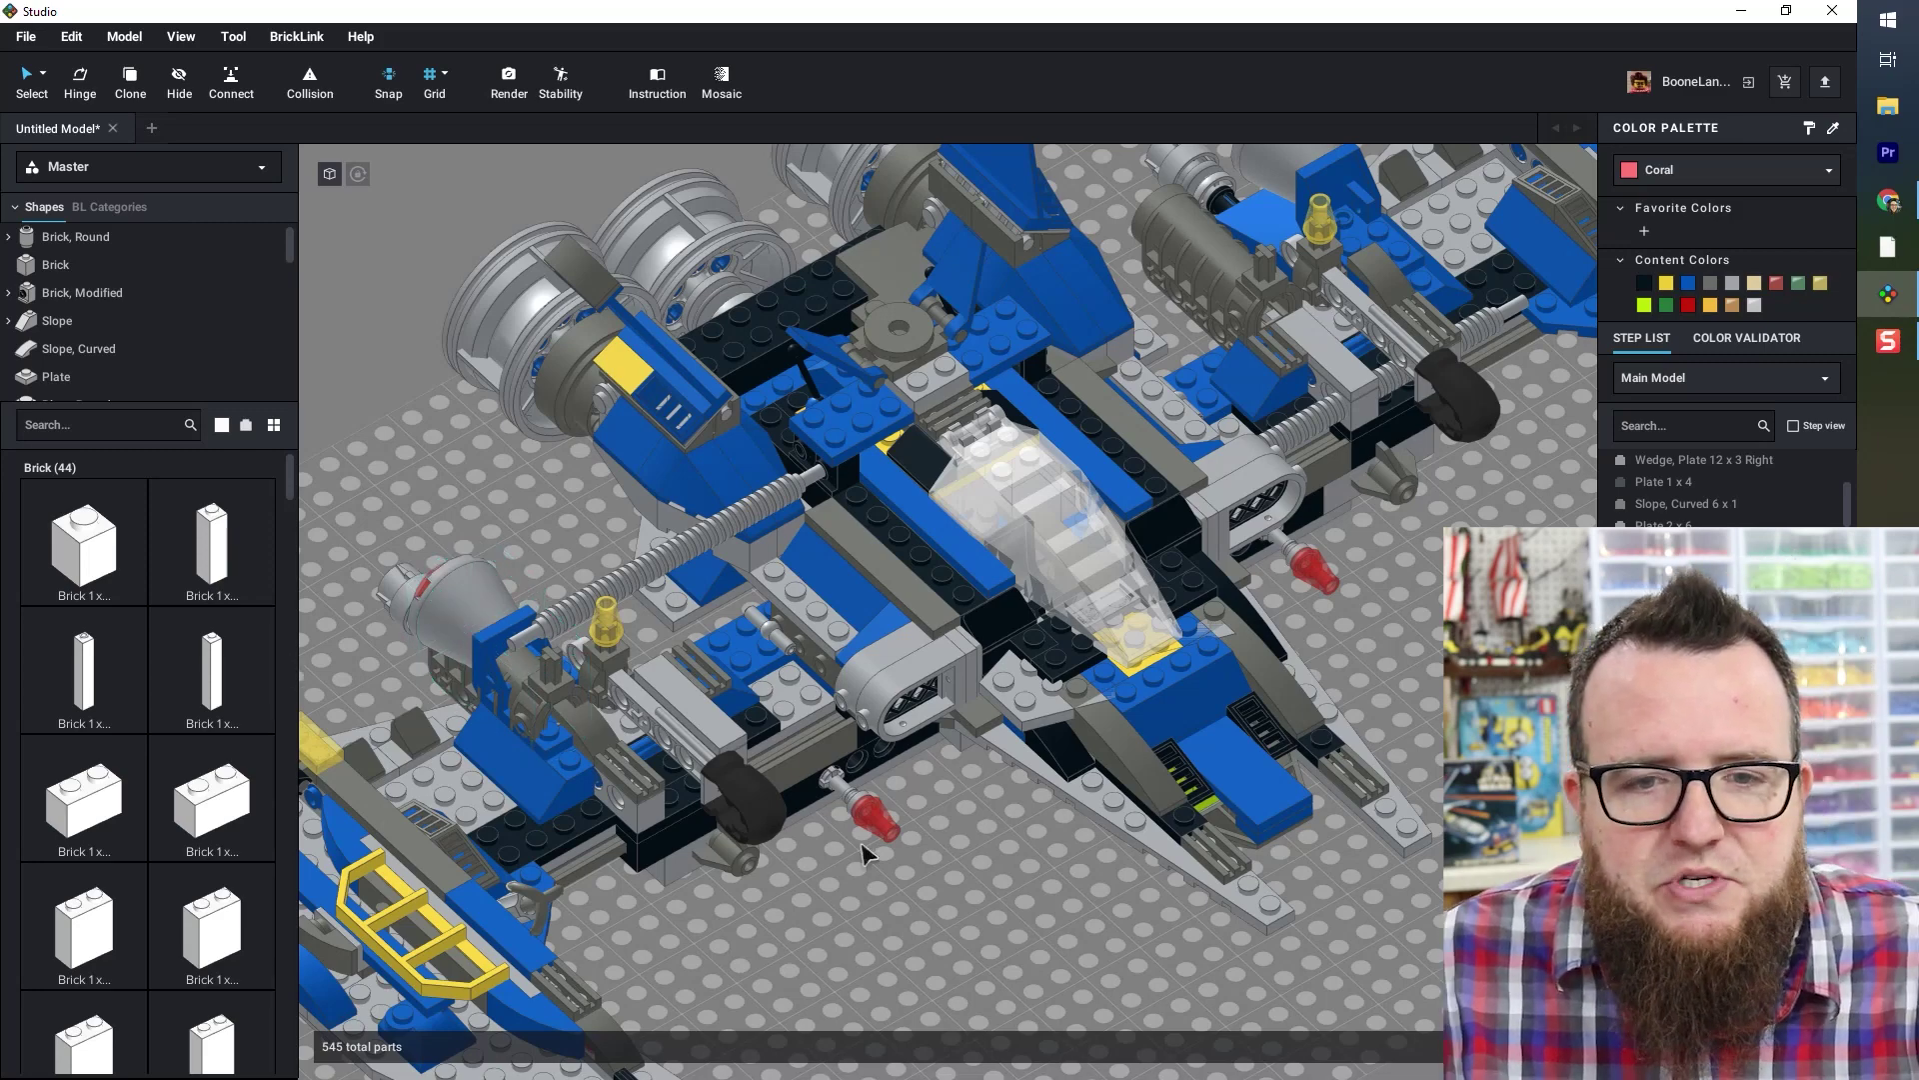
{"action": "mouse_move", "coordinate": [824, 921]}
{"action": "right_mouse_down"}
{"action": "mouse_move", "coordinate": [875, 899]}
{"action": "mouse_move", "coordinate": [874, 875]}
{"action": "mouse_move", "coordinate": [829, 881]}
{"action": "mouse_move", "coordinate": [808, 917]}
{"action": "right_mouse_up"}
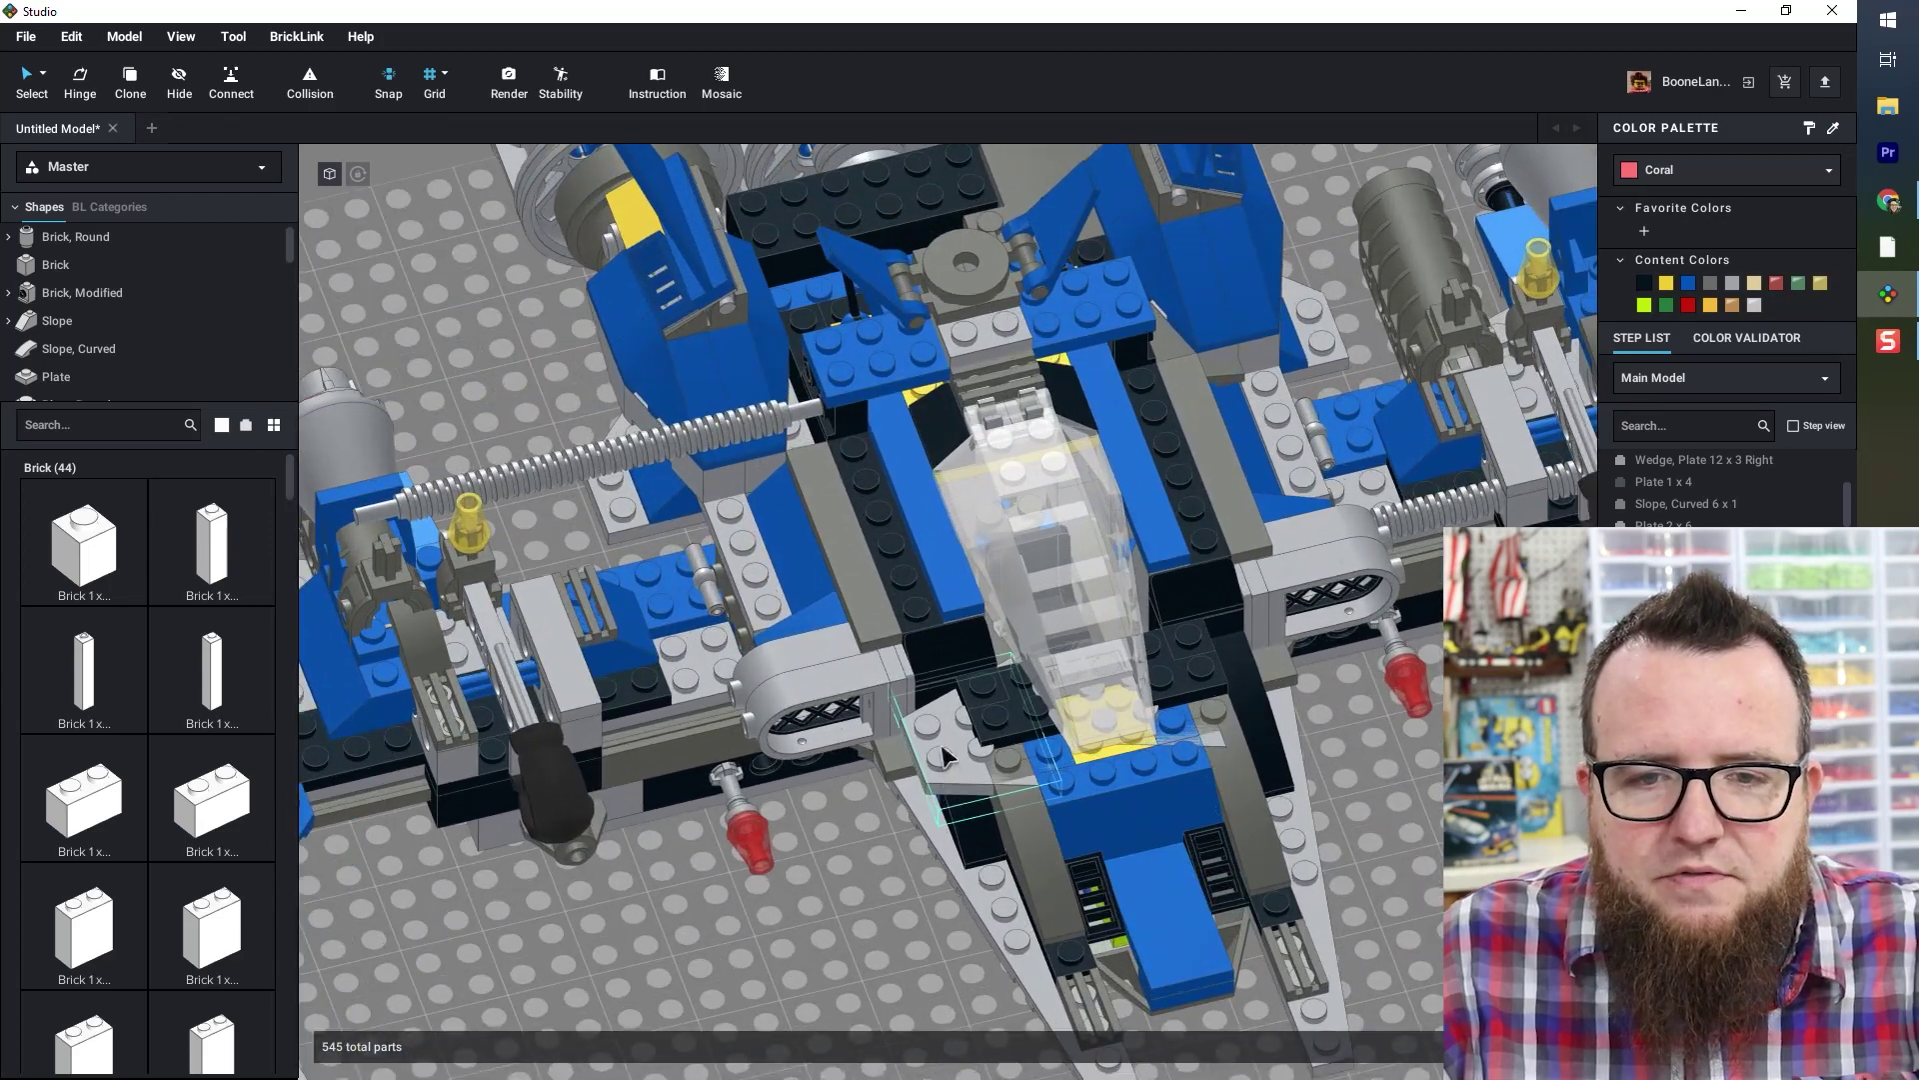
{"action": "left_click", "coordinate": [944, 745]}
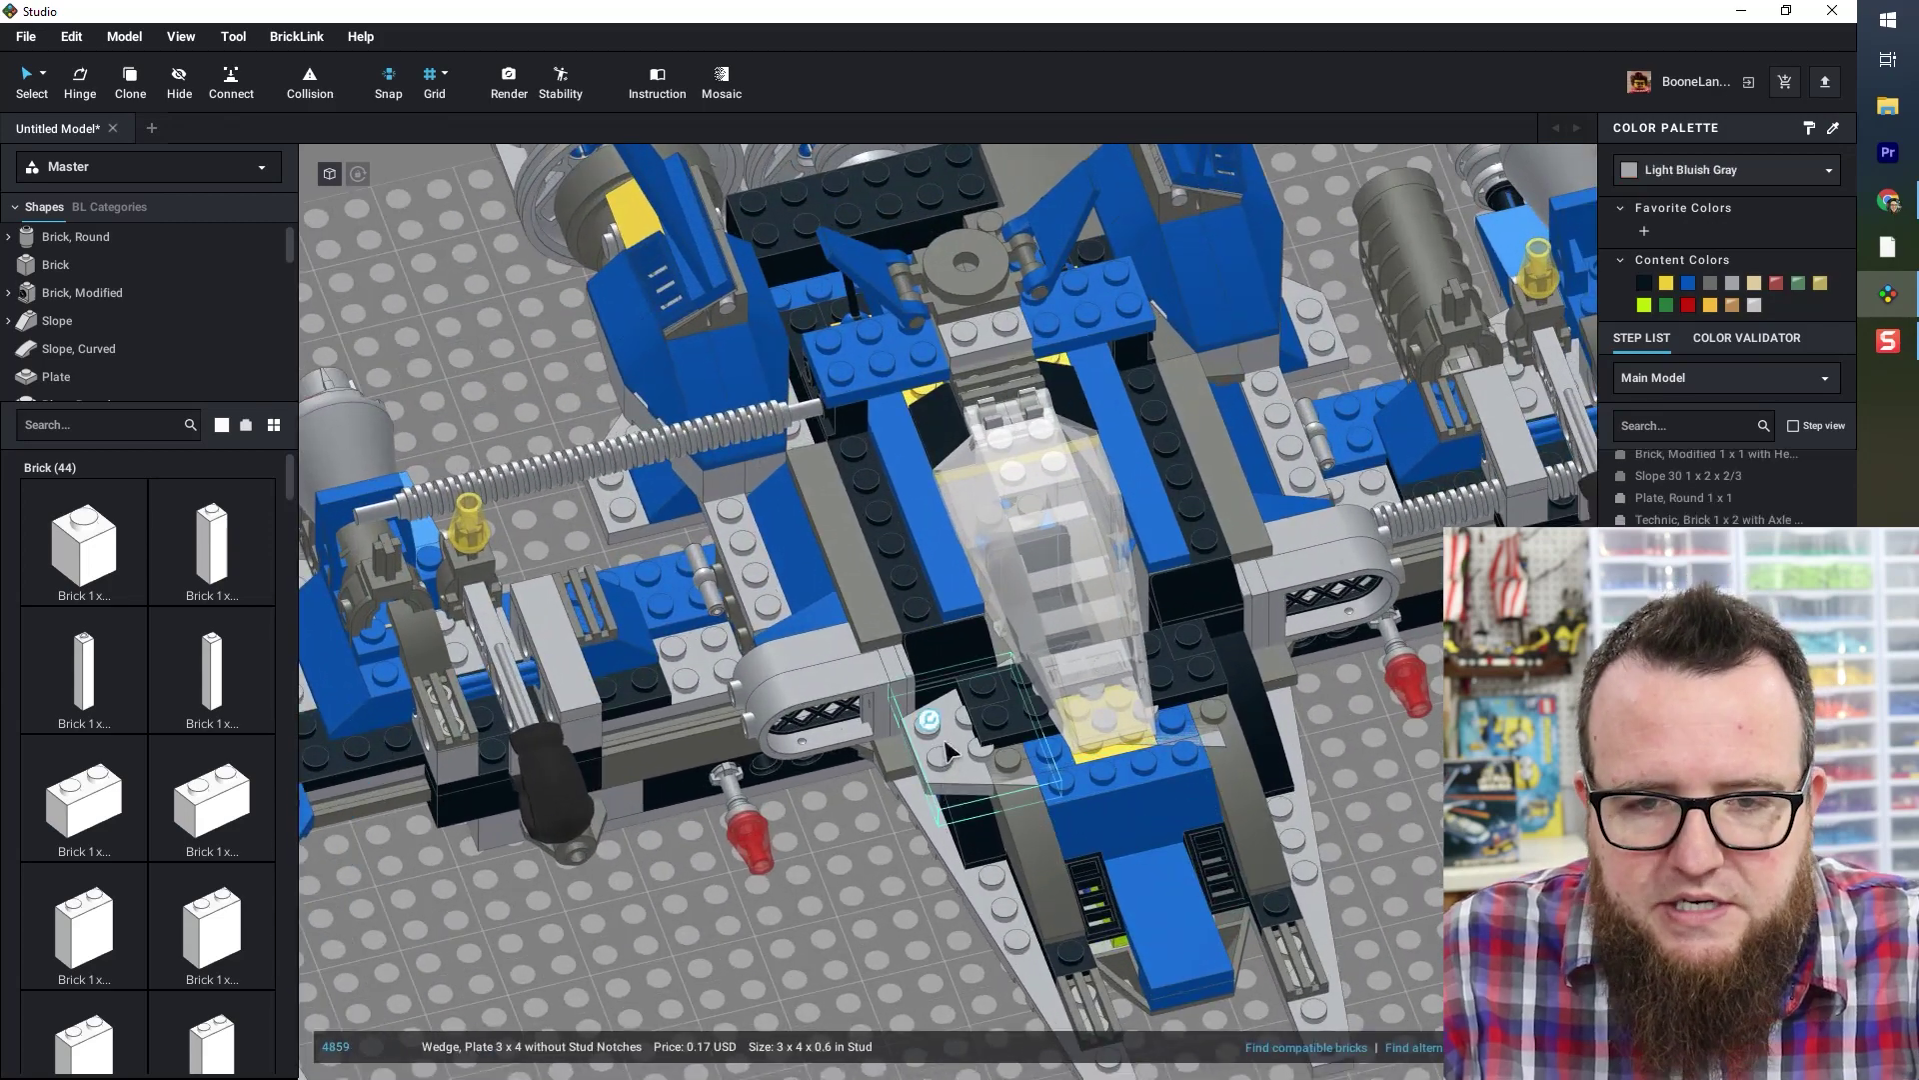
{"action": "left_click_drag", "start_coordinate": [955, 756], "coordinate": [965, 750]}
{"action": "left_click_drag", "start_coordinate": [893, 805], "coordinate": [1037, 753]}
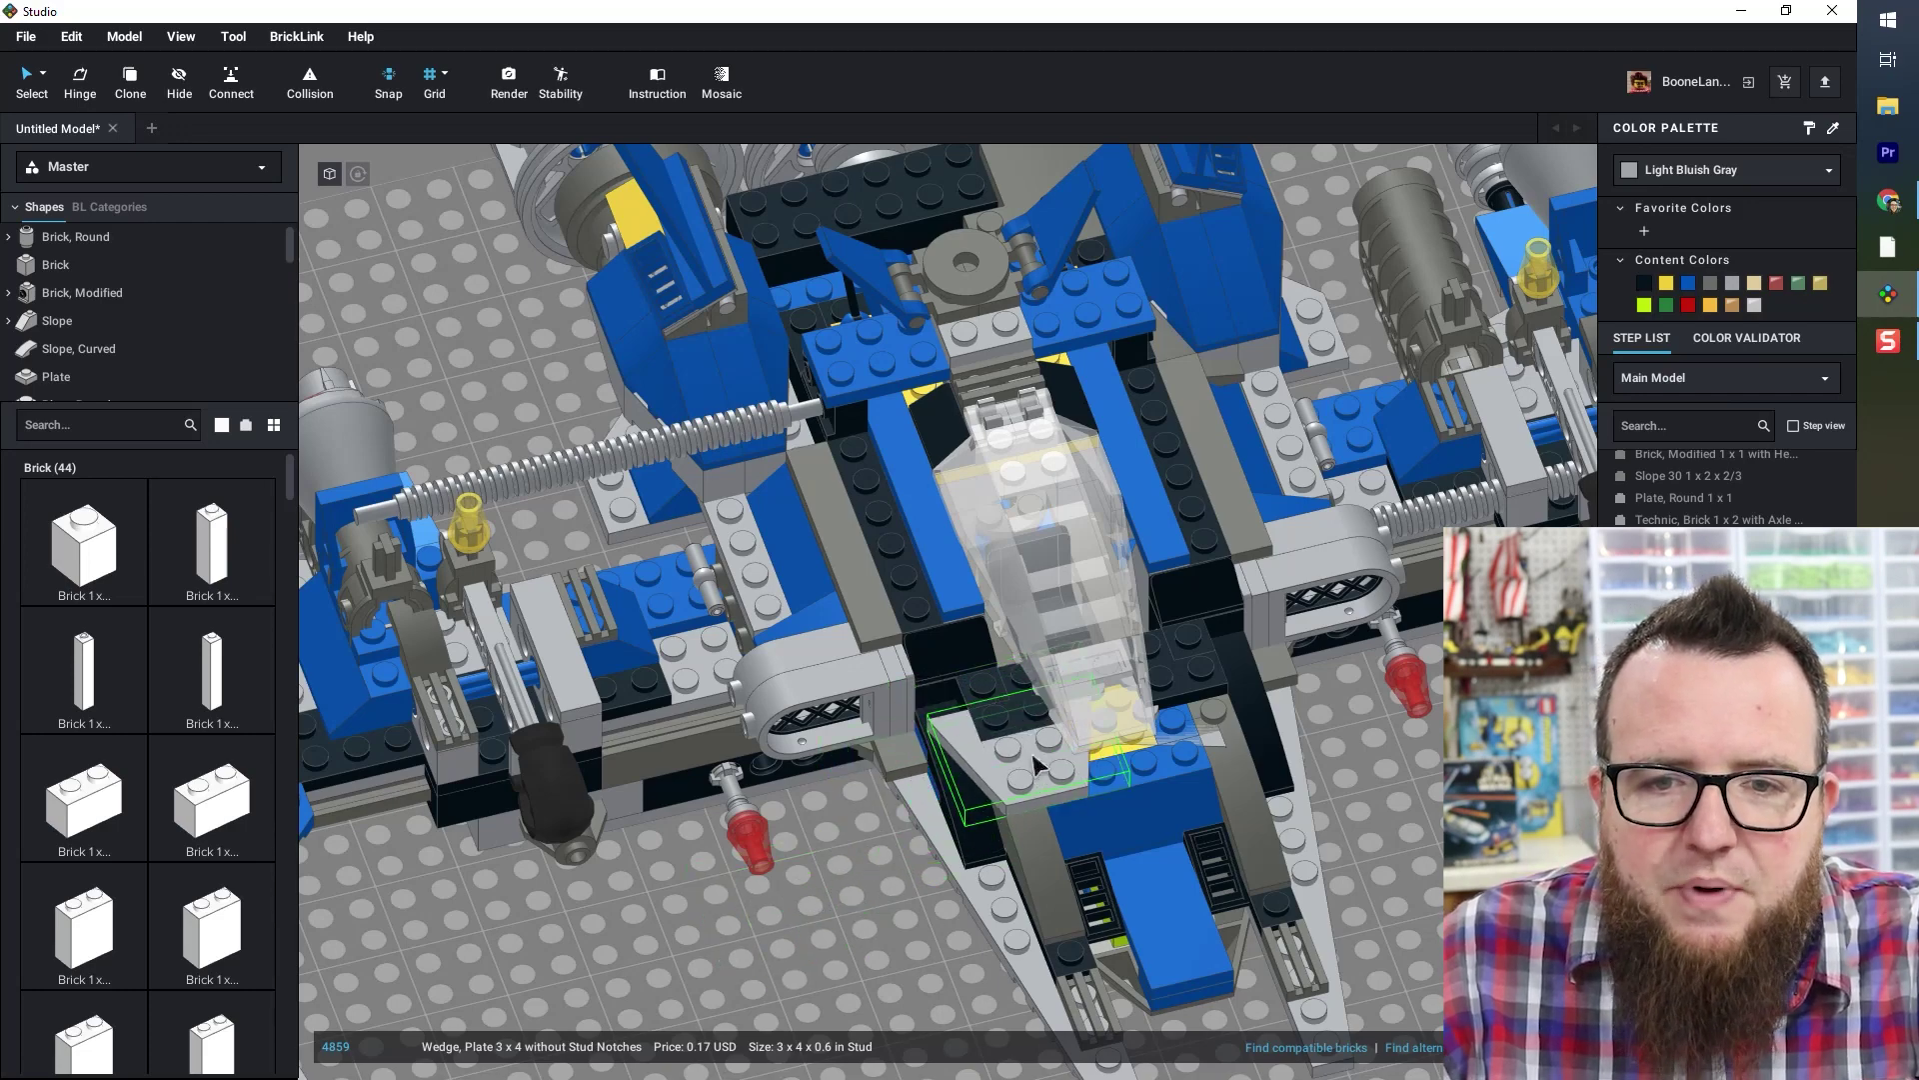
{"action": "left_click_drag", "start_coordinate": [1154, 745], "coordinate": [1219, 745]}
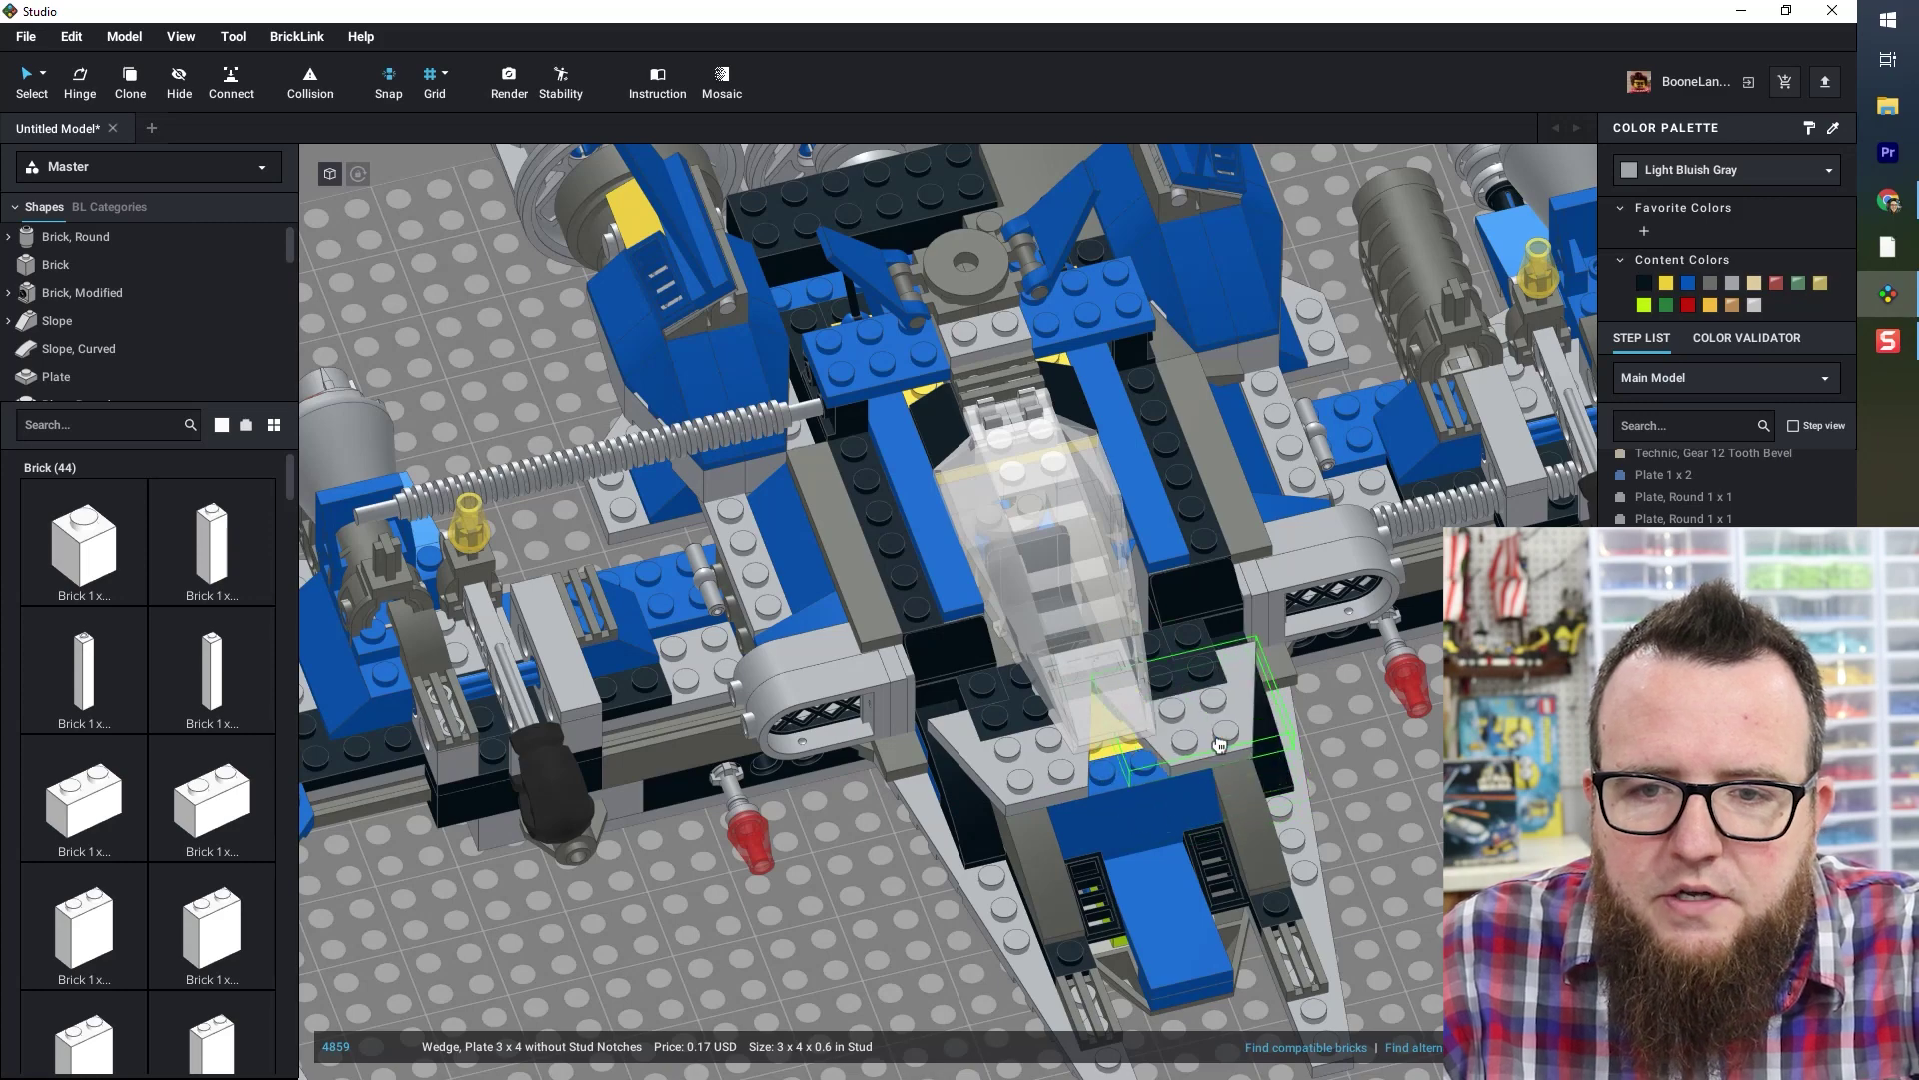
{"action": "left_click", "coordinate": [1401, 814]}
- Pull the dark bluish gray cannon launcher off the engine mount beside the cockpit and set it aside on the baseplate
{"action": "middle_click_drag", "start_coordinate": [573, 908], "coordinate": [975, 911]}
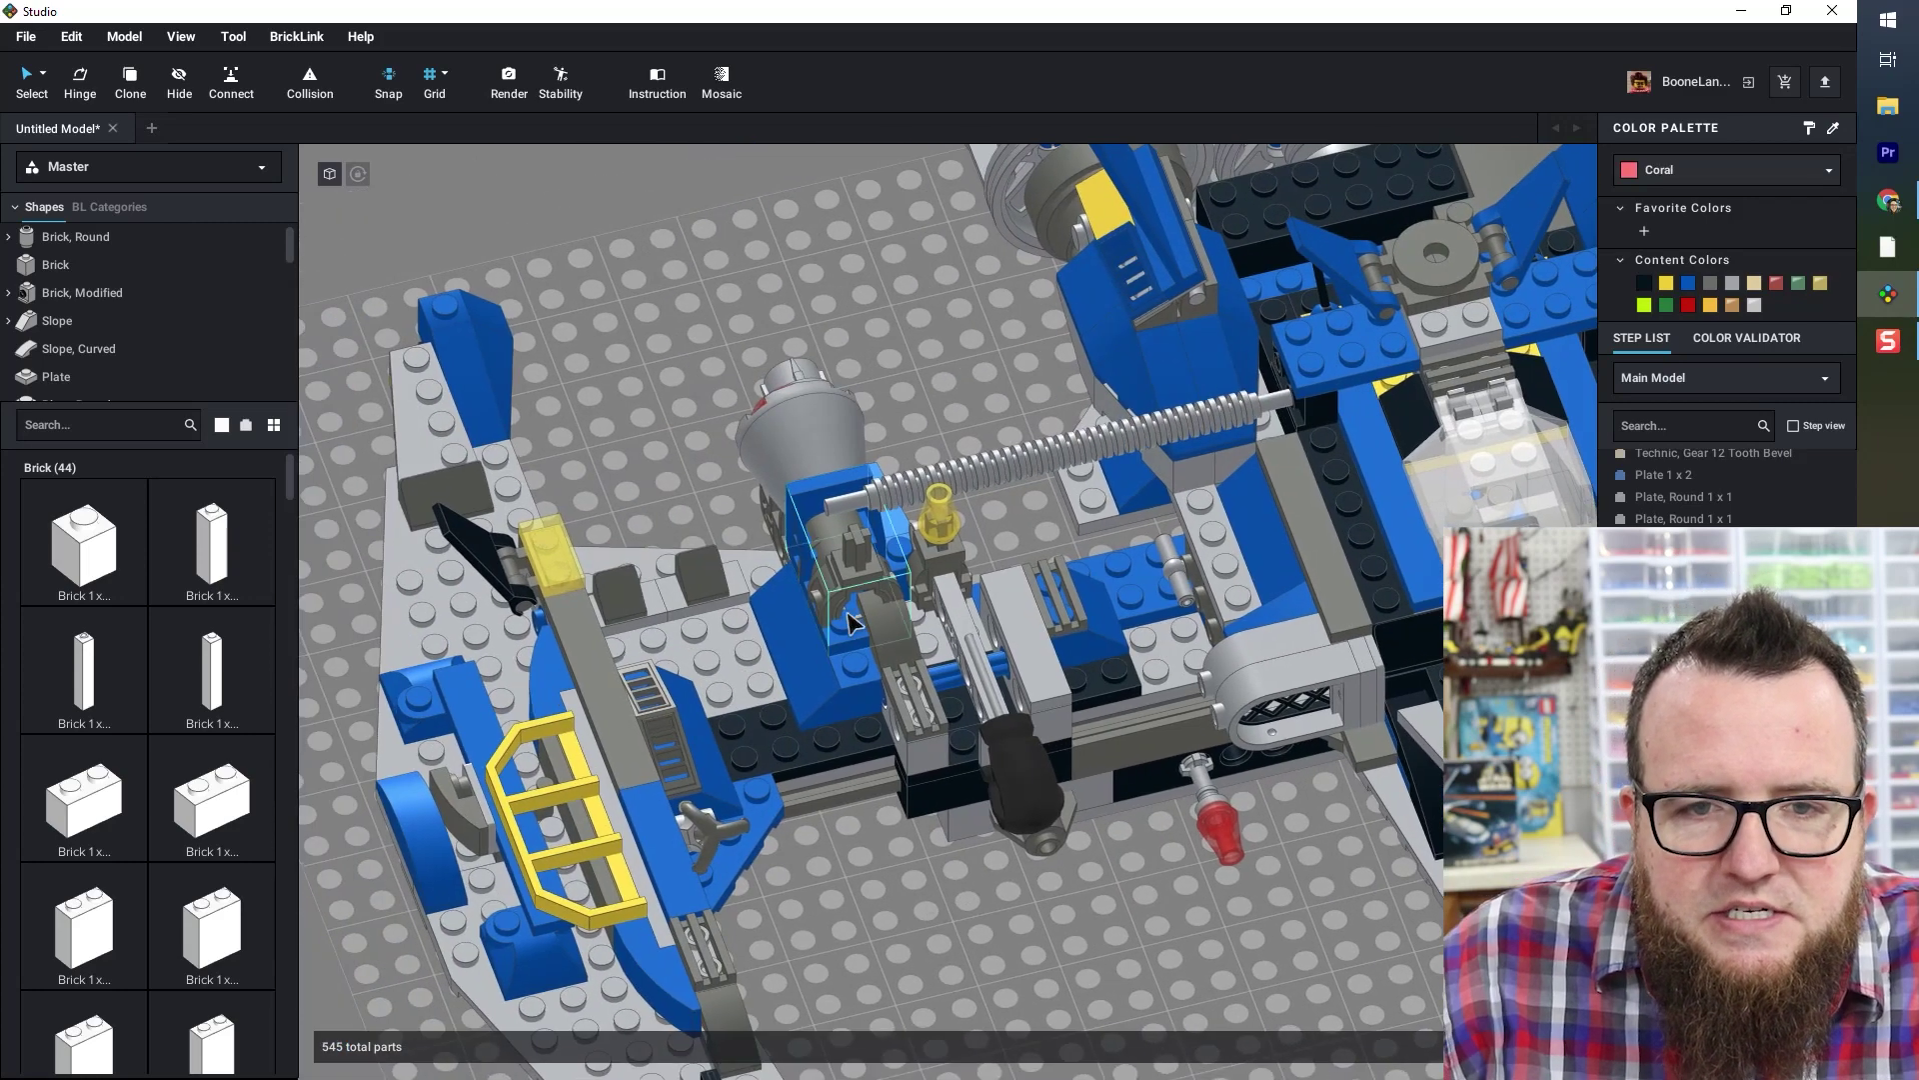
{"action": "right_click_drag", "start_coordinate": [847, 690], "coordinate": [893, 688]}
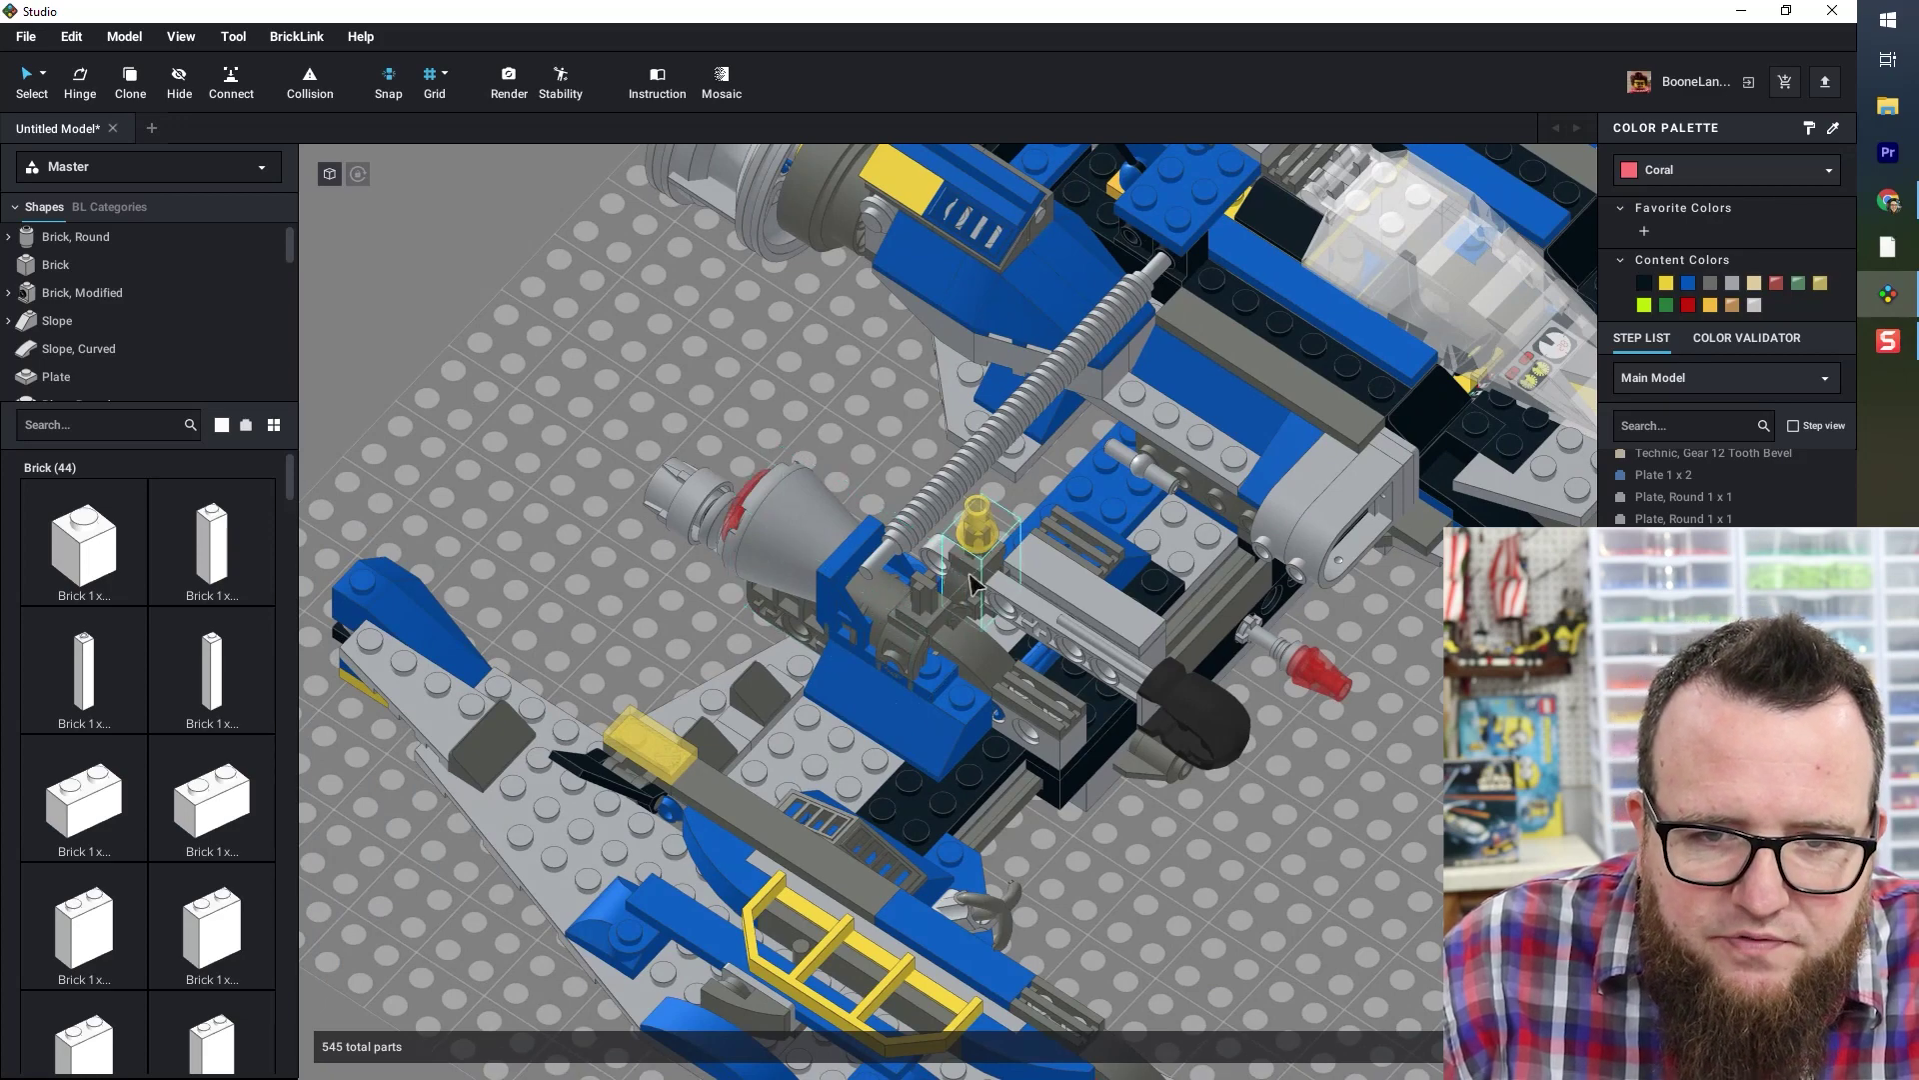
{"action": "left_click_drag", "start_coordinate": [880, 605], "coordinate": [590, 564]}
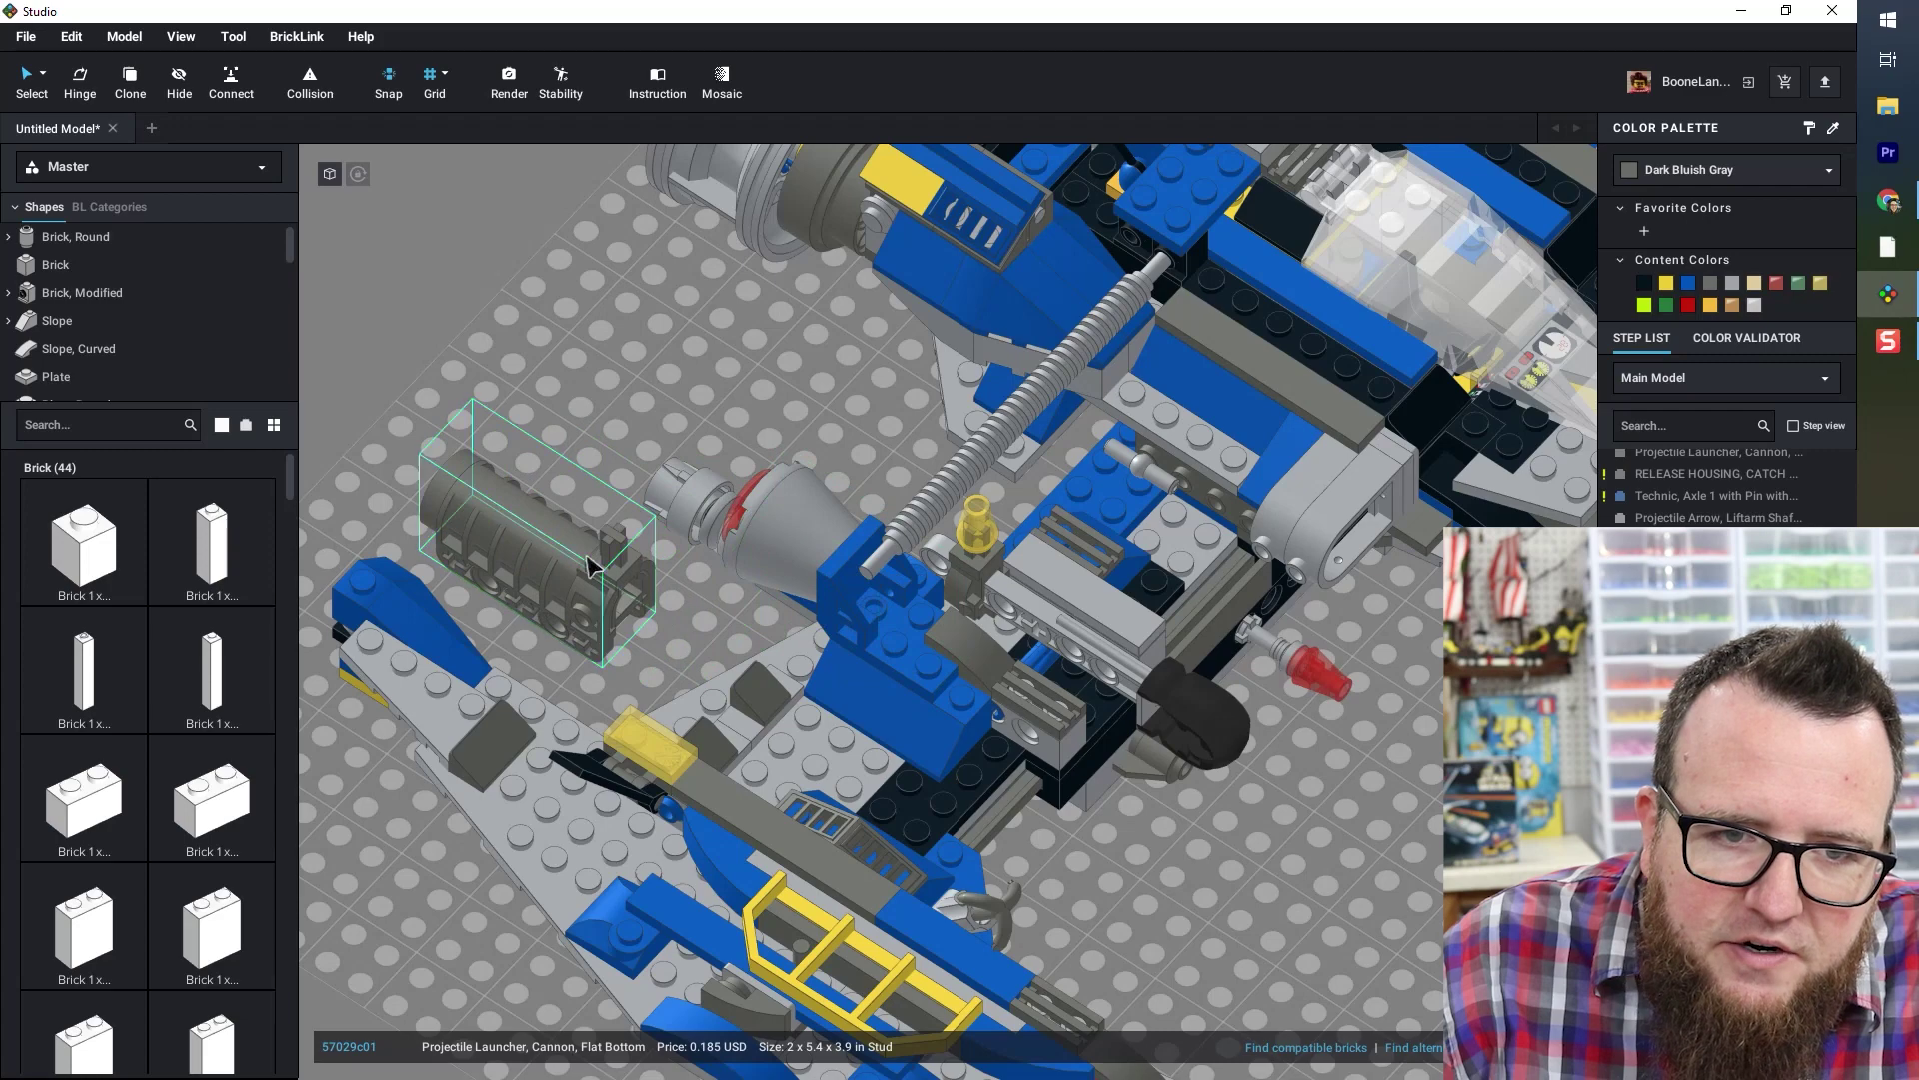
- Delete the release housing catch under the yellow cone and seat the cannon launcher on the mount in front of the cone
{"action": "left_click", "coordinate": [980, 577]}
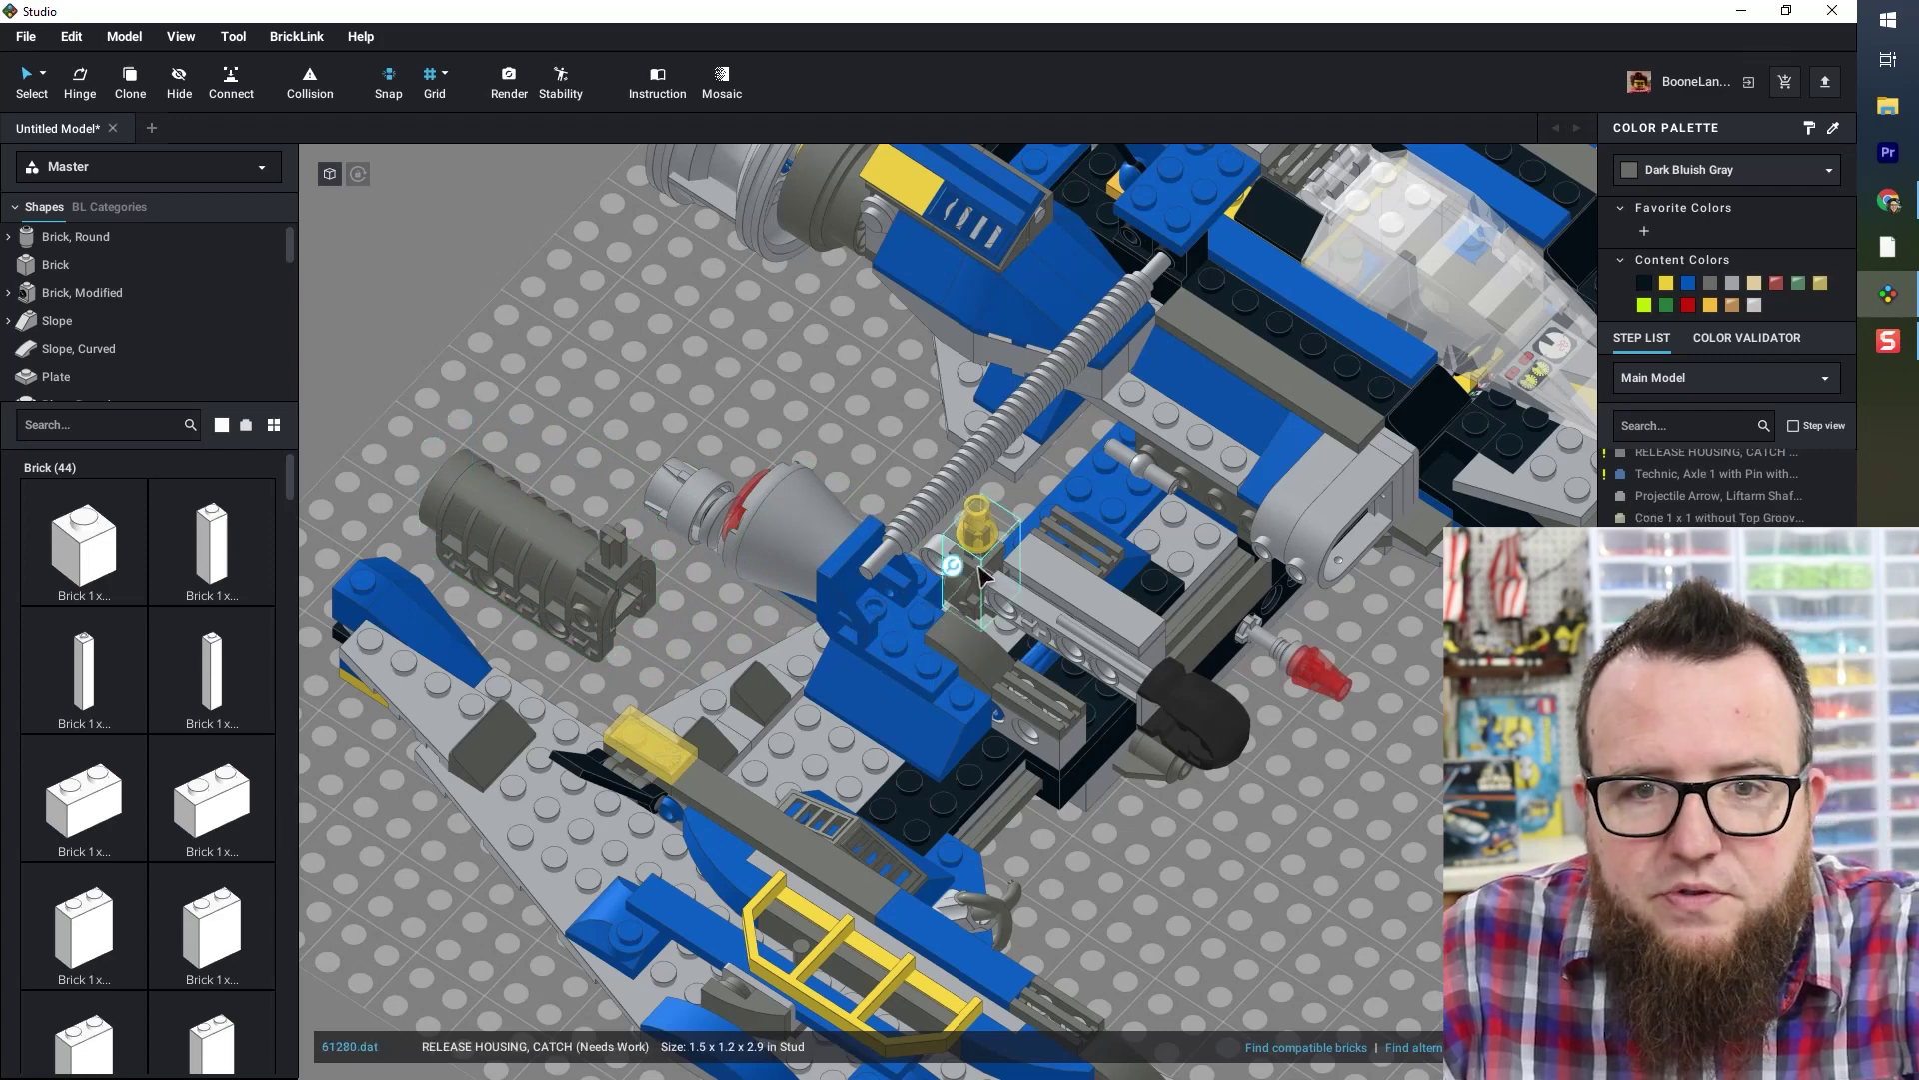
{"action": "key", "text": "Escape"}
{"action": "left_click_drag", "start_coordinate": [533, 563], "coordinate": [975, 629]}
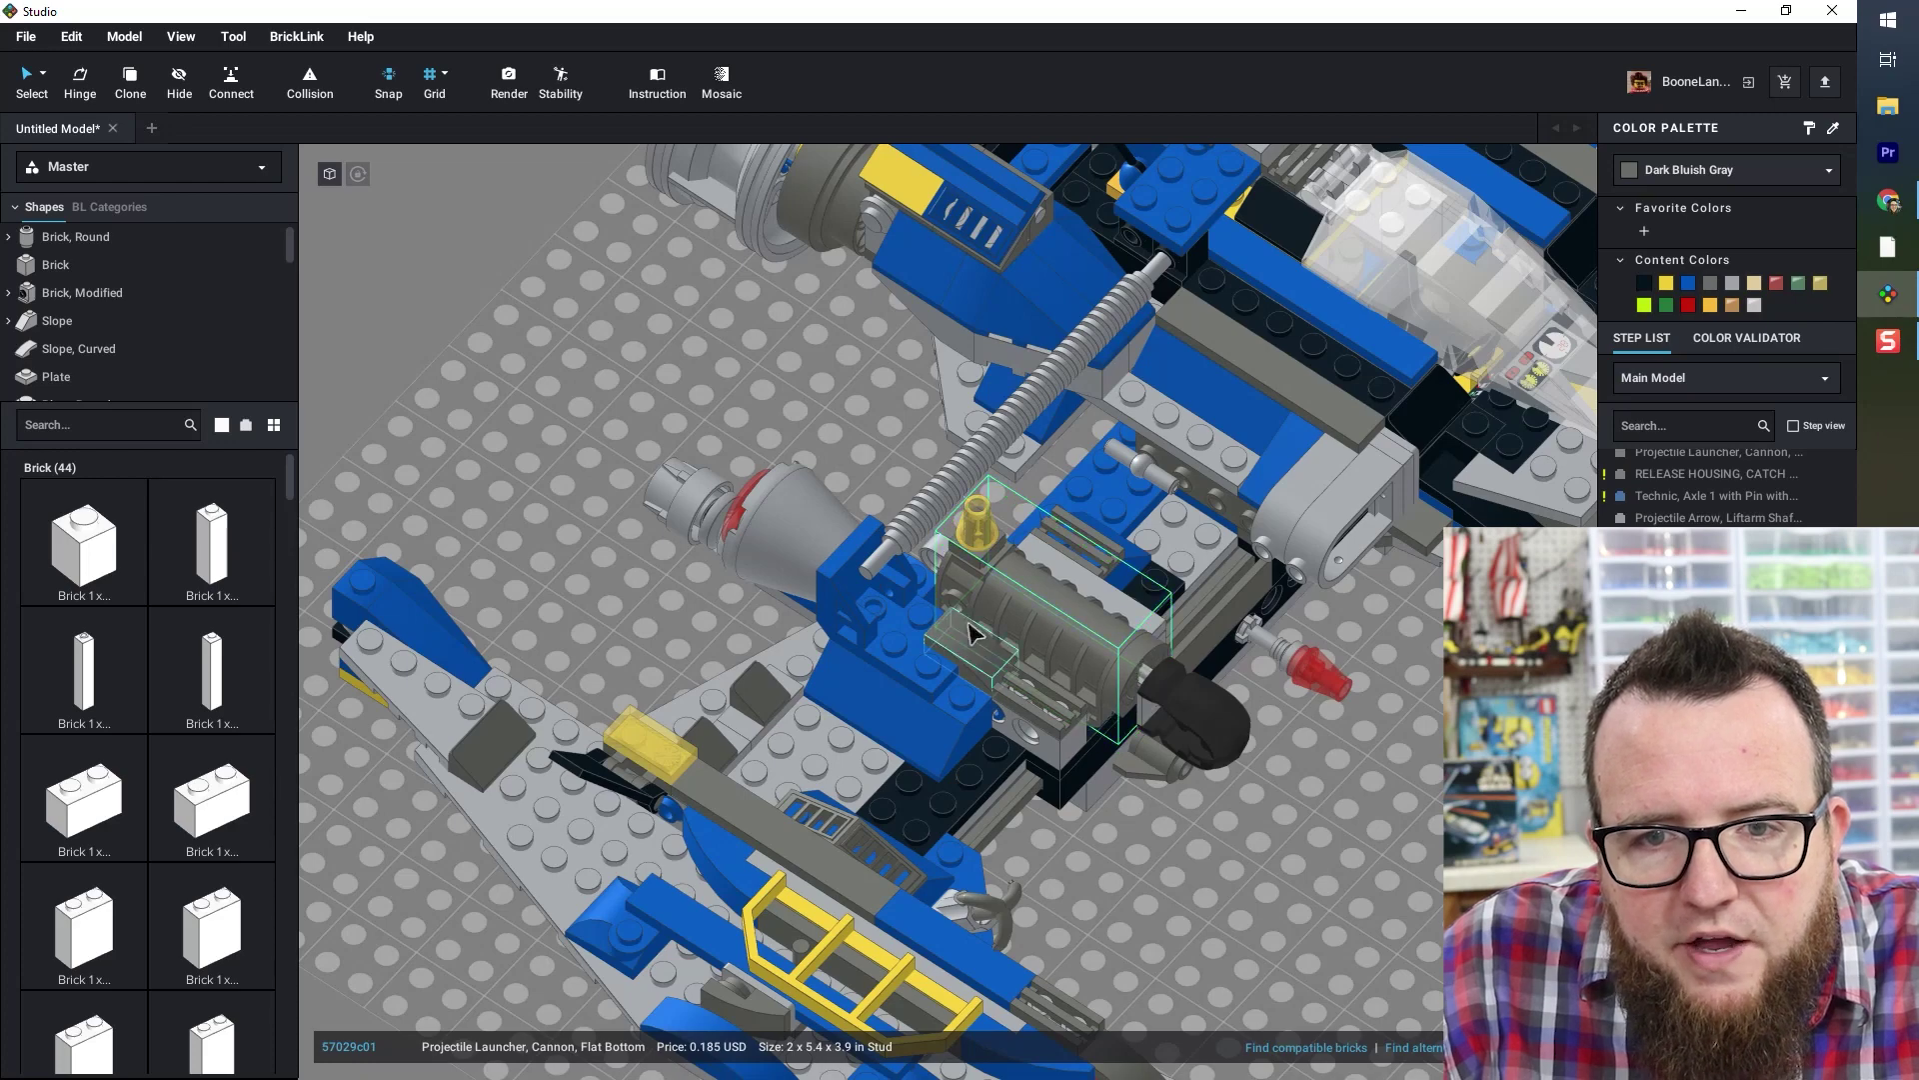
{"action": "left_click", "coordinate": [1417, 742]}
- Pull the light bluish gray ribbed hose out of the second cannon's engine mount and set it aside on the open baseplate
{"action": "right_click_drag", "start_coordinate": [1426, 737], "coordinate": [1017, 915]}
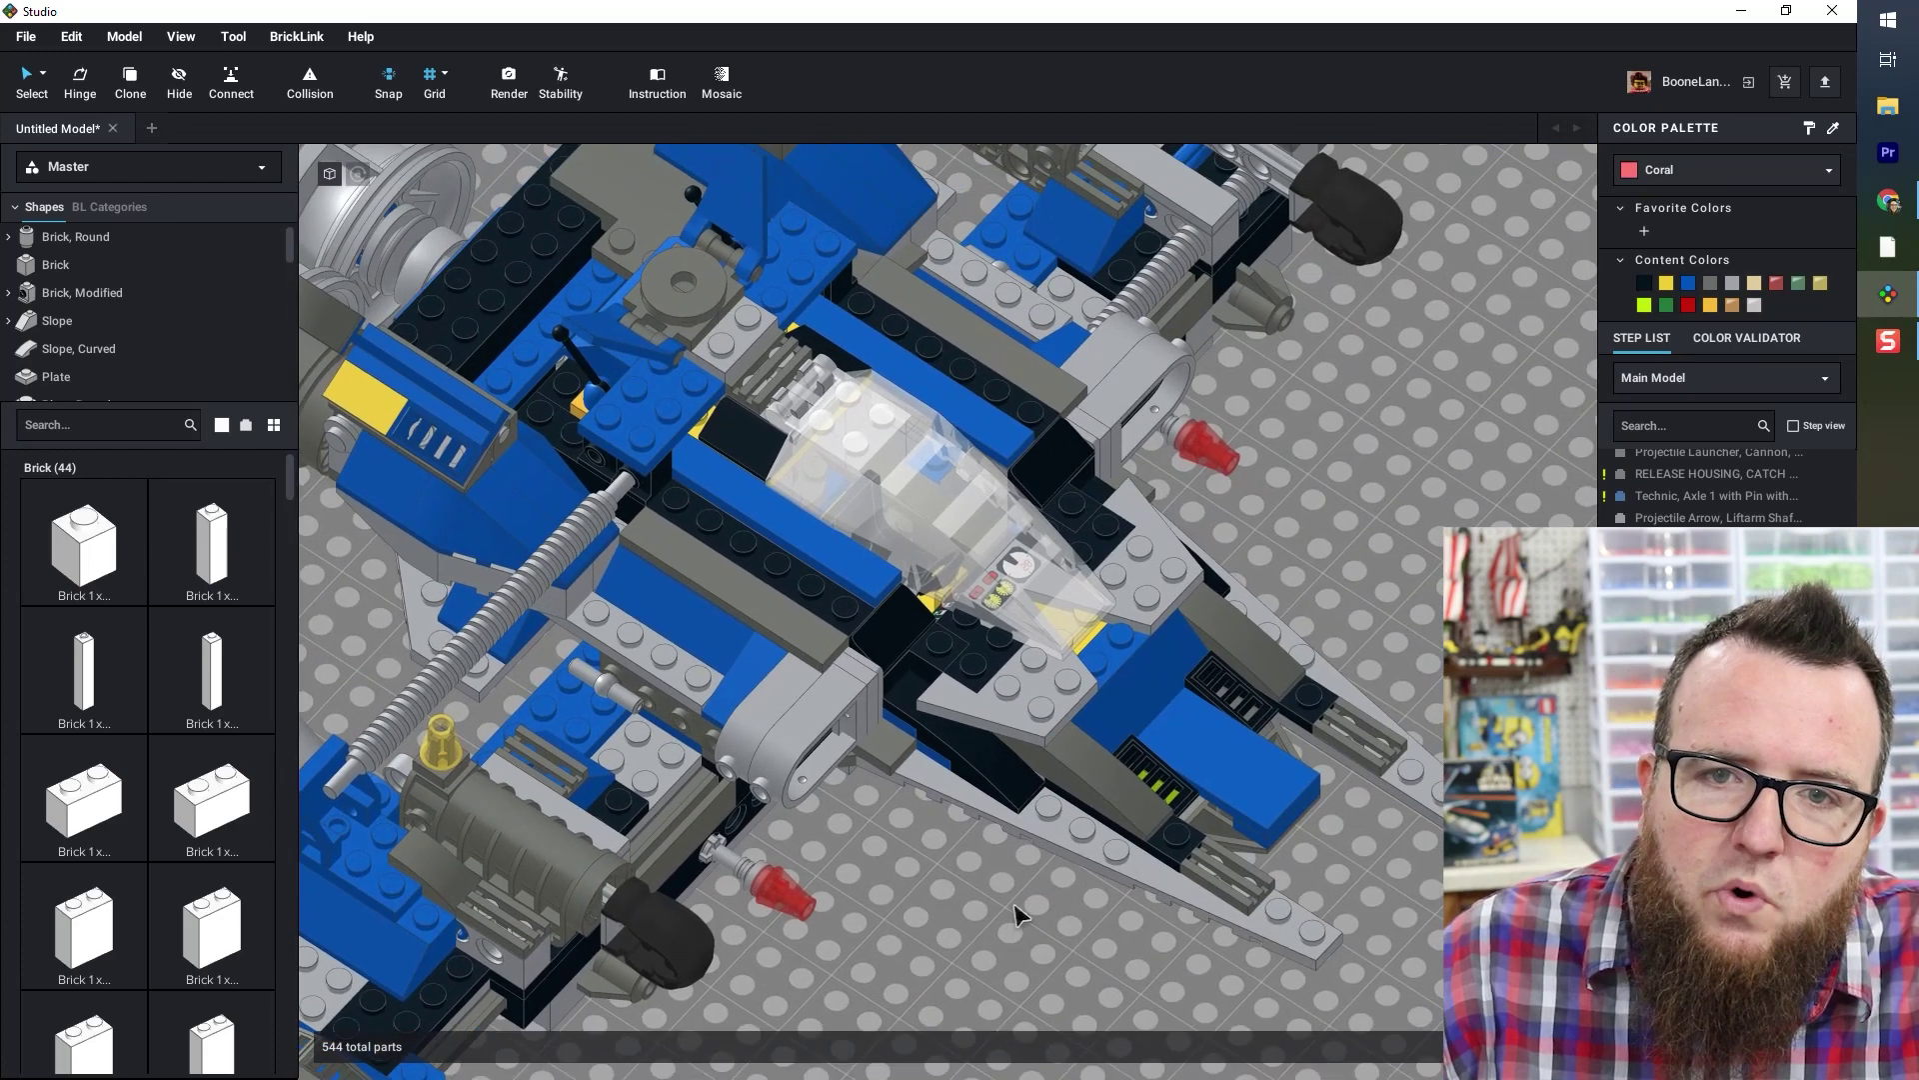
{"action": "right_click_drag", "start_coordinate": [1328, 420], "coordinate": [1073, 703]}
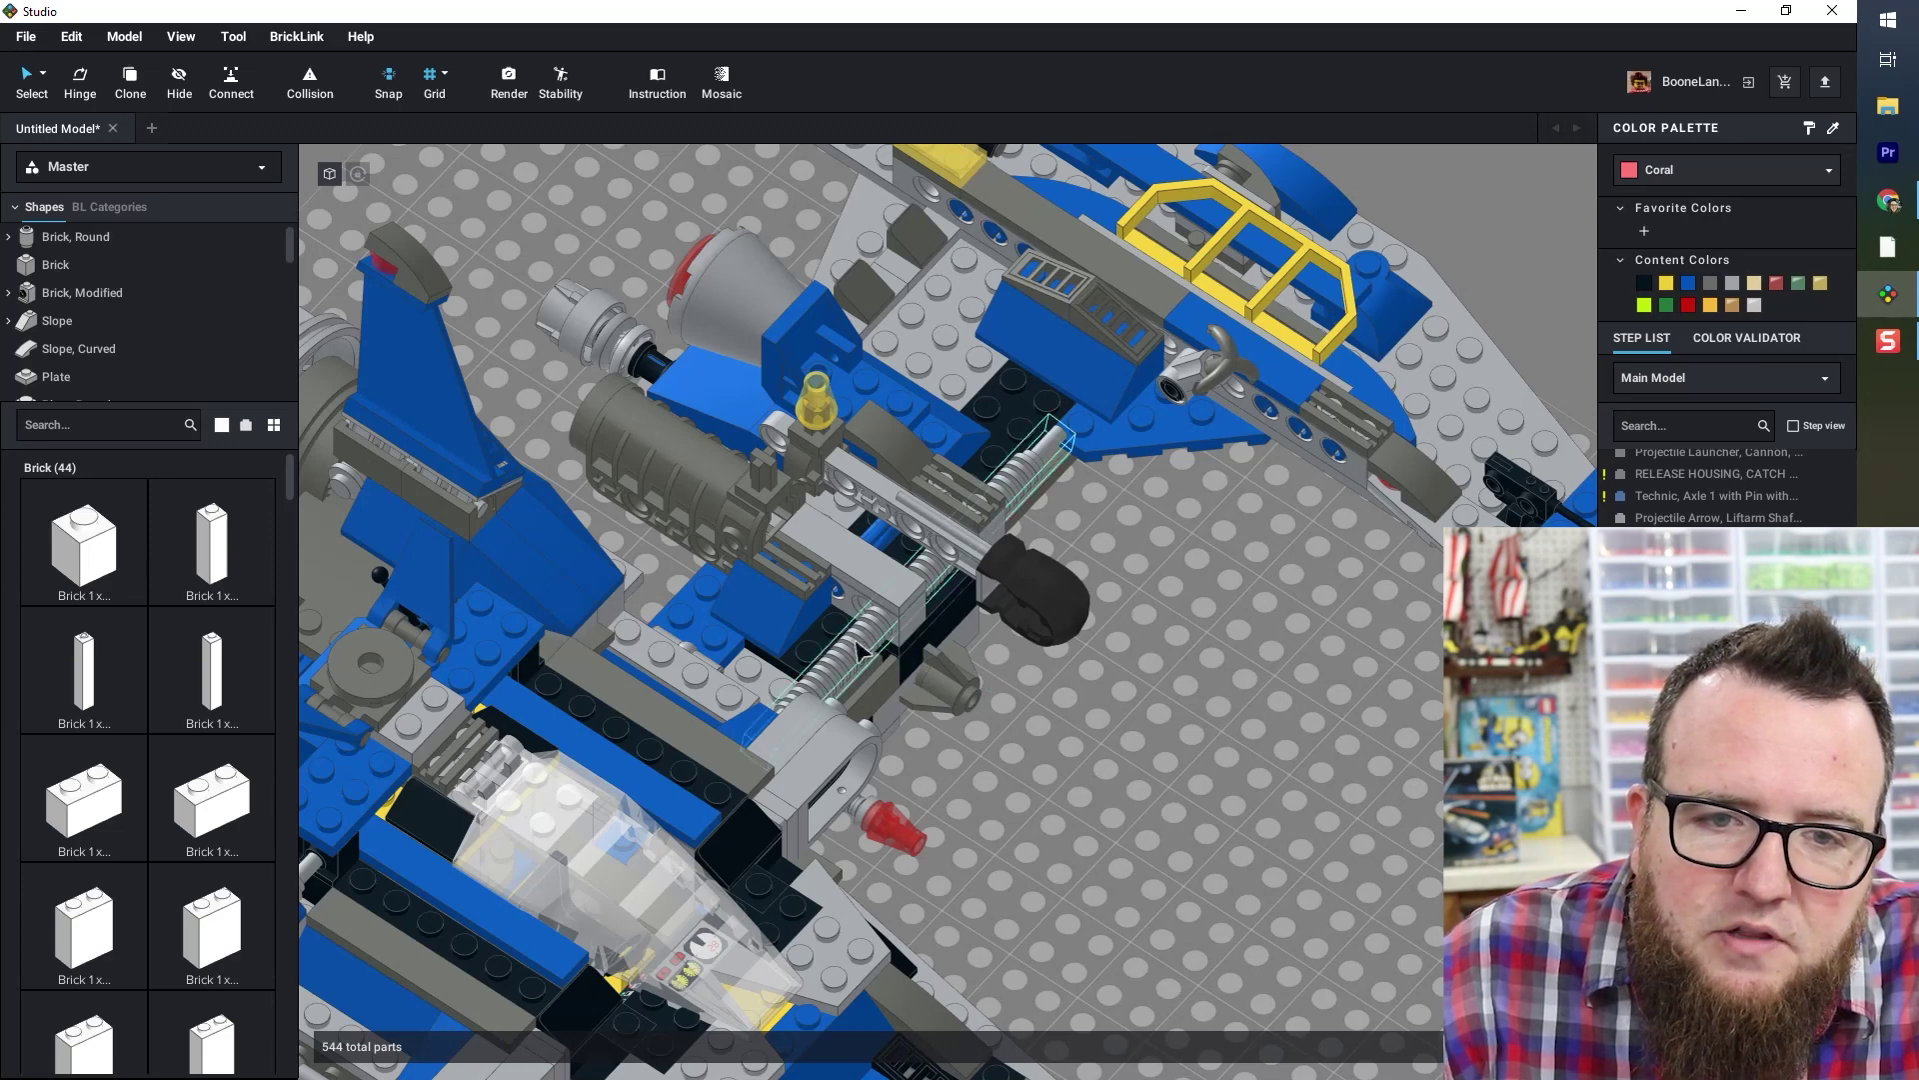
{"action": "left_click_drag", "start_coordinate": [858, 650], "coordinate": [1085, 809]}
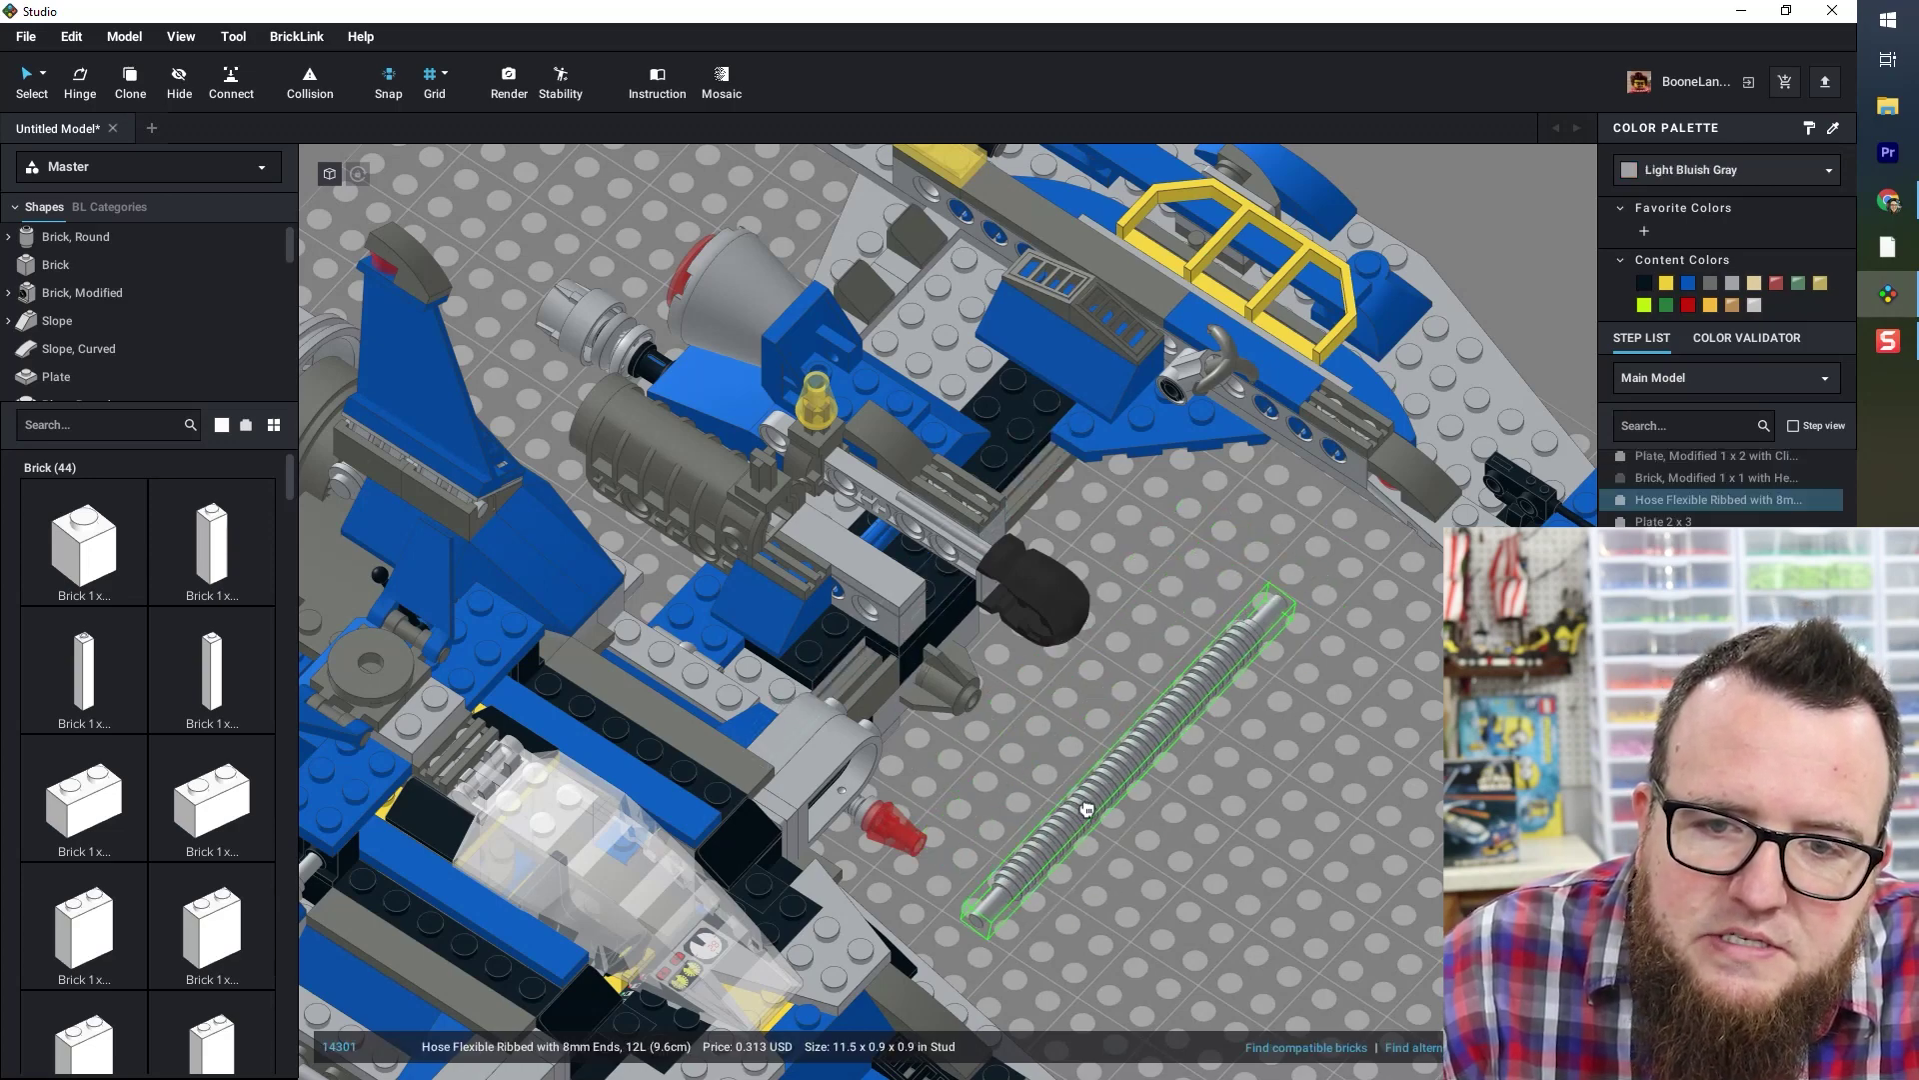
{"action": "left_click", "coordinate": [1205, 808]}
- Seat the second dark bluish gray cannon launcher under the yellow cone, between the gray bricks of its engine mount
{"action": "left_click_drag", "start_coordinate": [667, 420], "coordinate": [800, 512]}
{"action": "left_click", "coordinate": [1177, 679]}
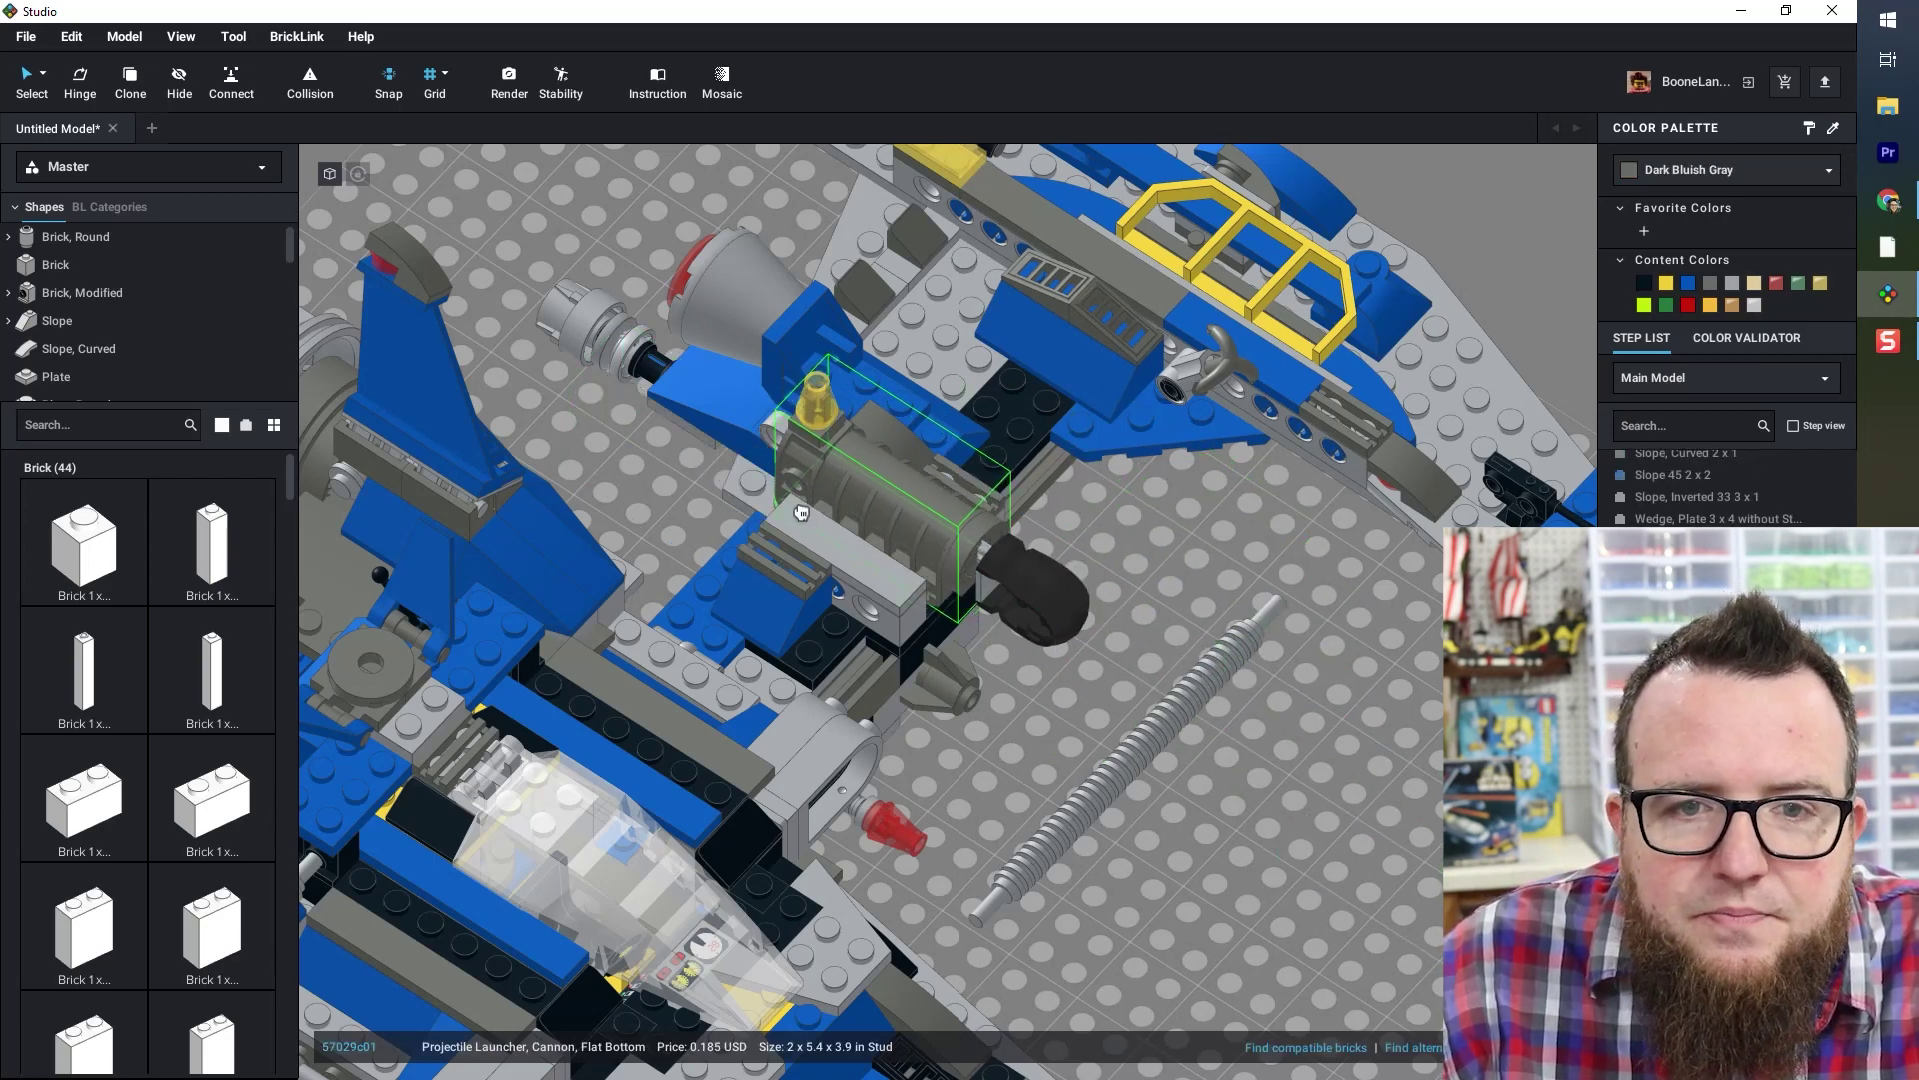
{"action": "left_click", "coordinate": [1101, 573]}
- Set the grid to its finest spacing and lower the second cannon launcher toward the black studs of its mount
{"action": "right_click_drag", "start_coordinate": [1342, 898], "coordinate": [1277, 830]}
{"action": "scroll", "coordinate": [1250, 879], "scroll_direction": "up", "scroll_amount": 3}
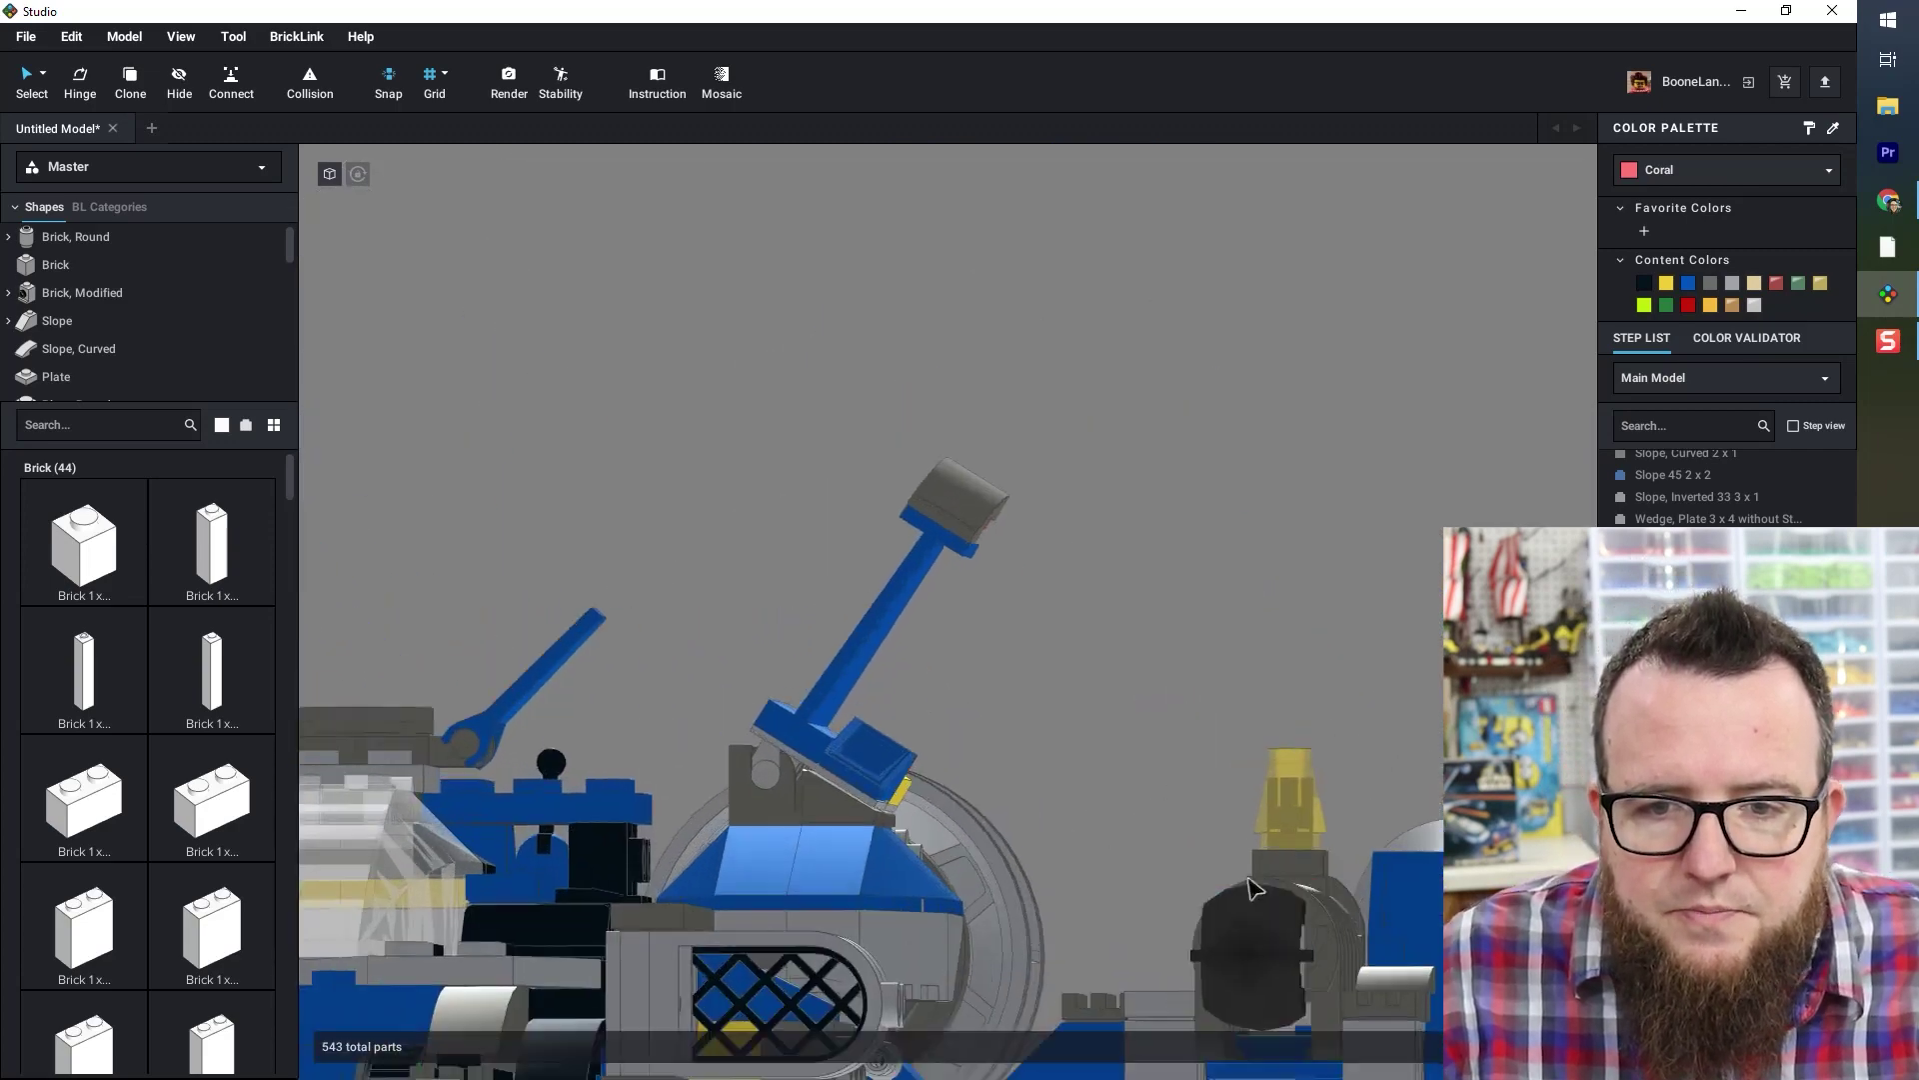
{"action": "scroll", "coordinate": [1264, 880], "scroll_direction": "up", "scroll_amount": 2}
{"action": "middle_click_drag", "start_coordinate": [1280, 880], "coordinate": [840, 275]}
{"action": "scroll", "coordinate": [1031, 547], "scroll_direction": "up", "scroll_amount": 4}
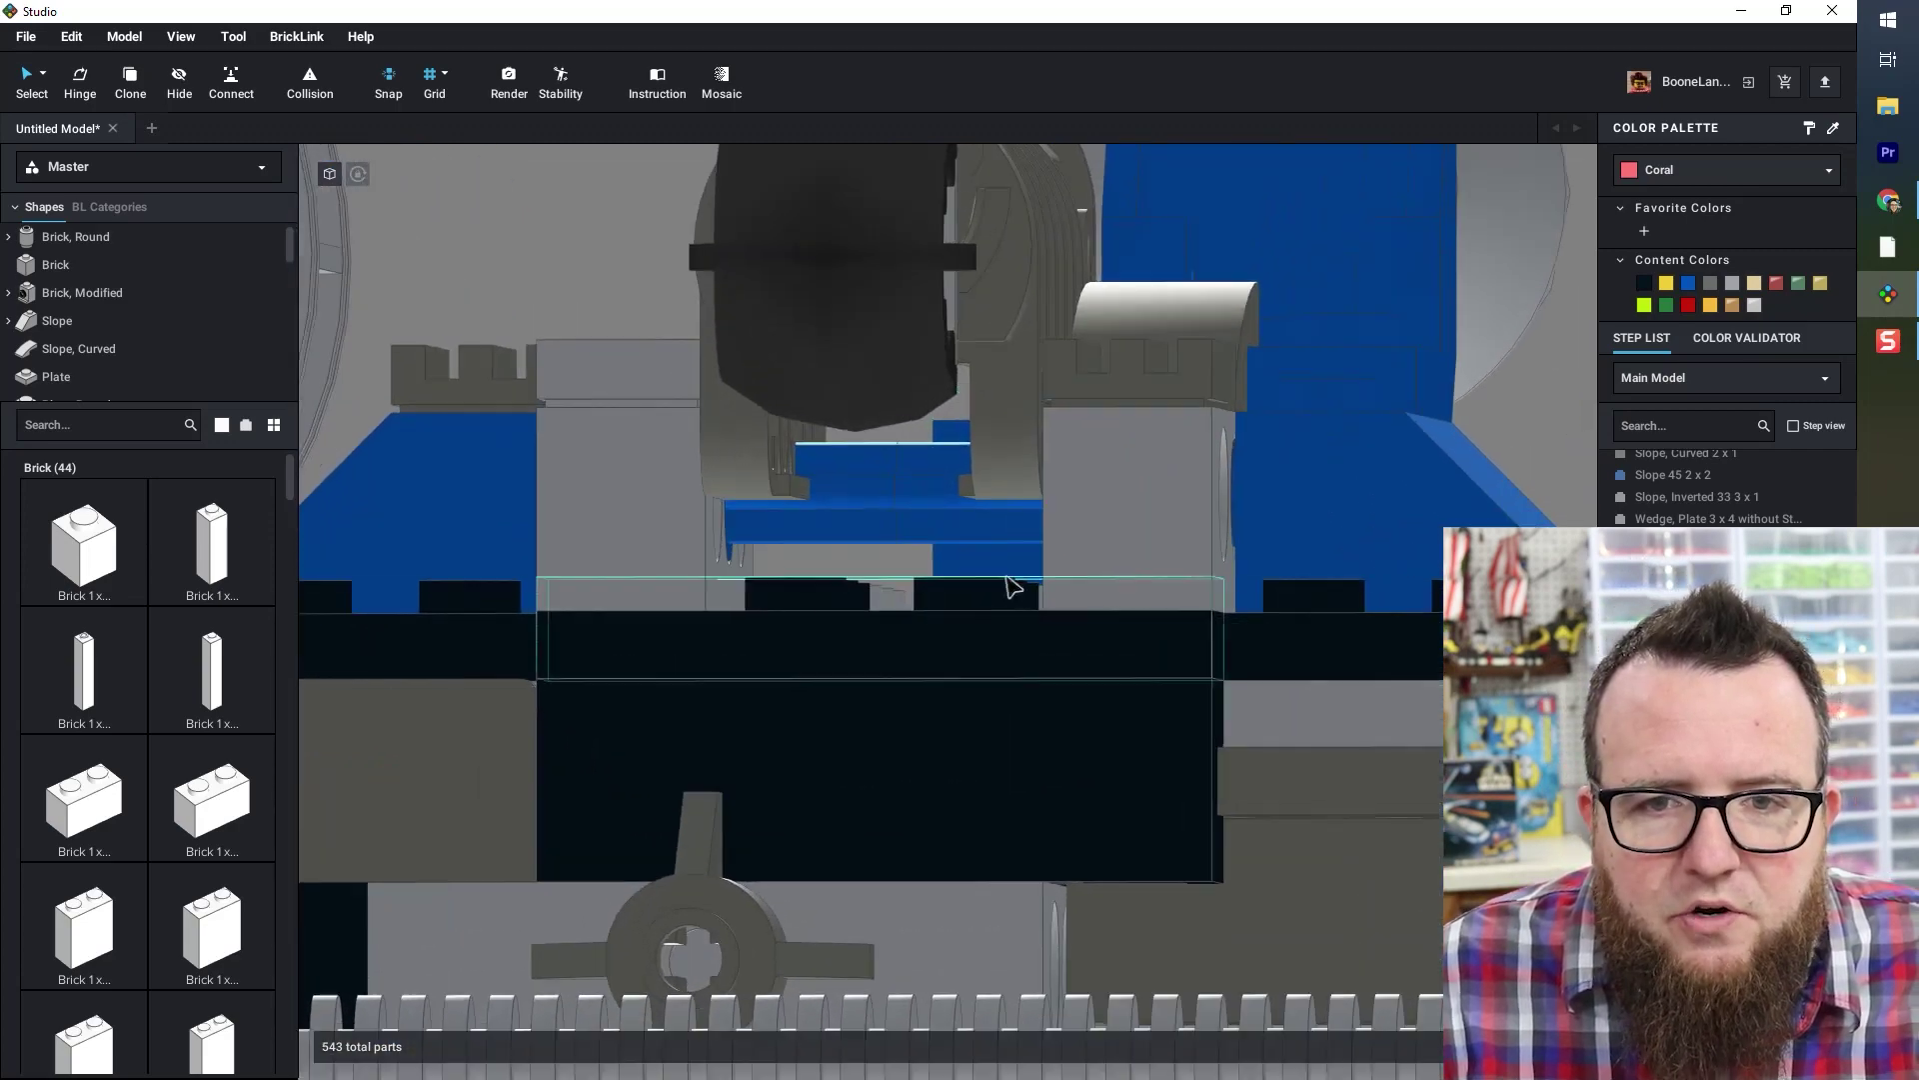
{"action": "left_click", "coordinate": [1025, 449]}
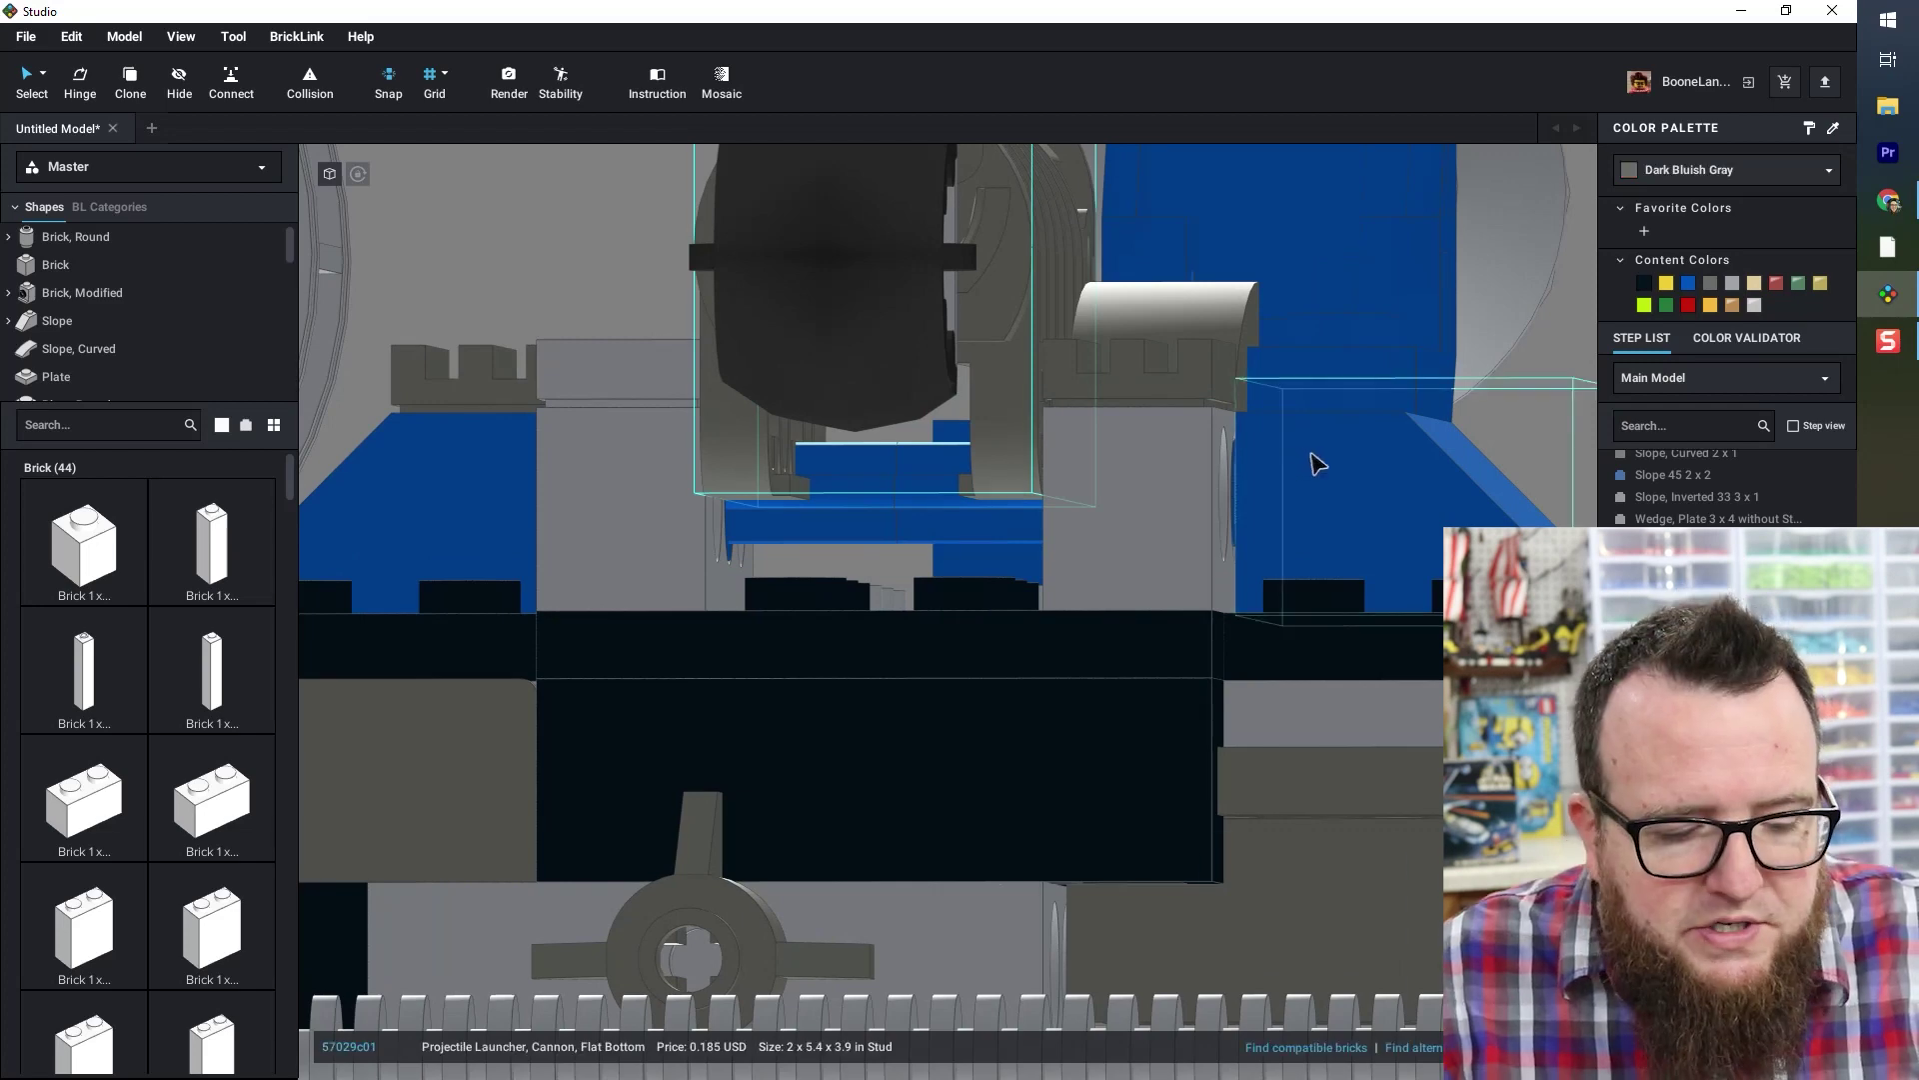
{"action": "key", "text": "s"}
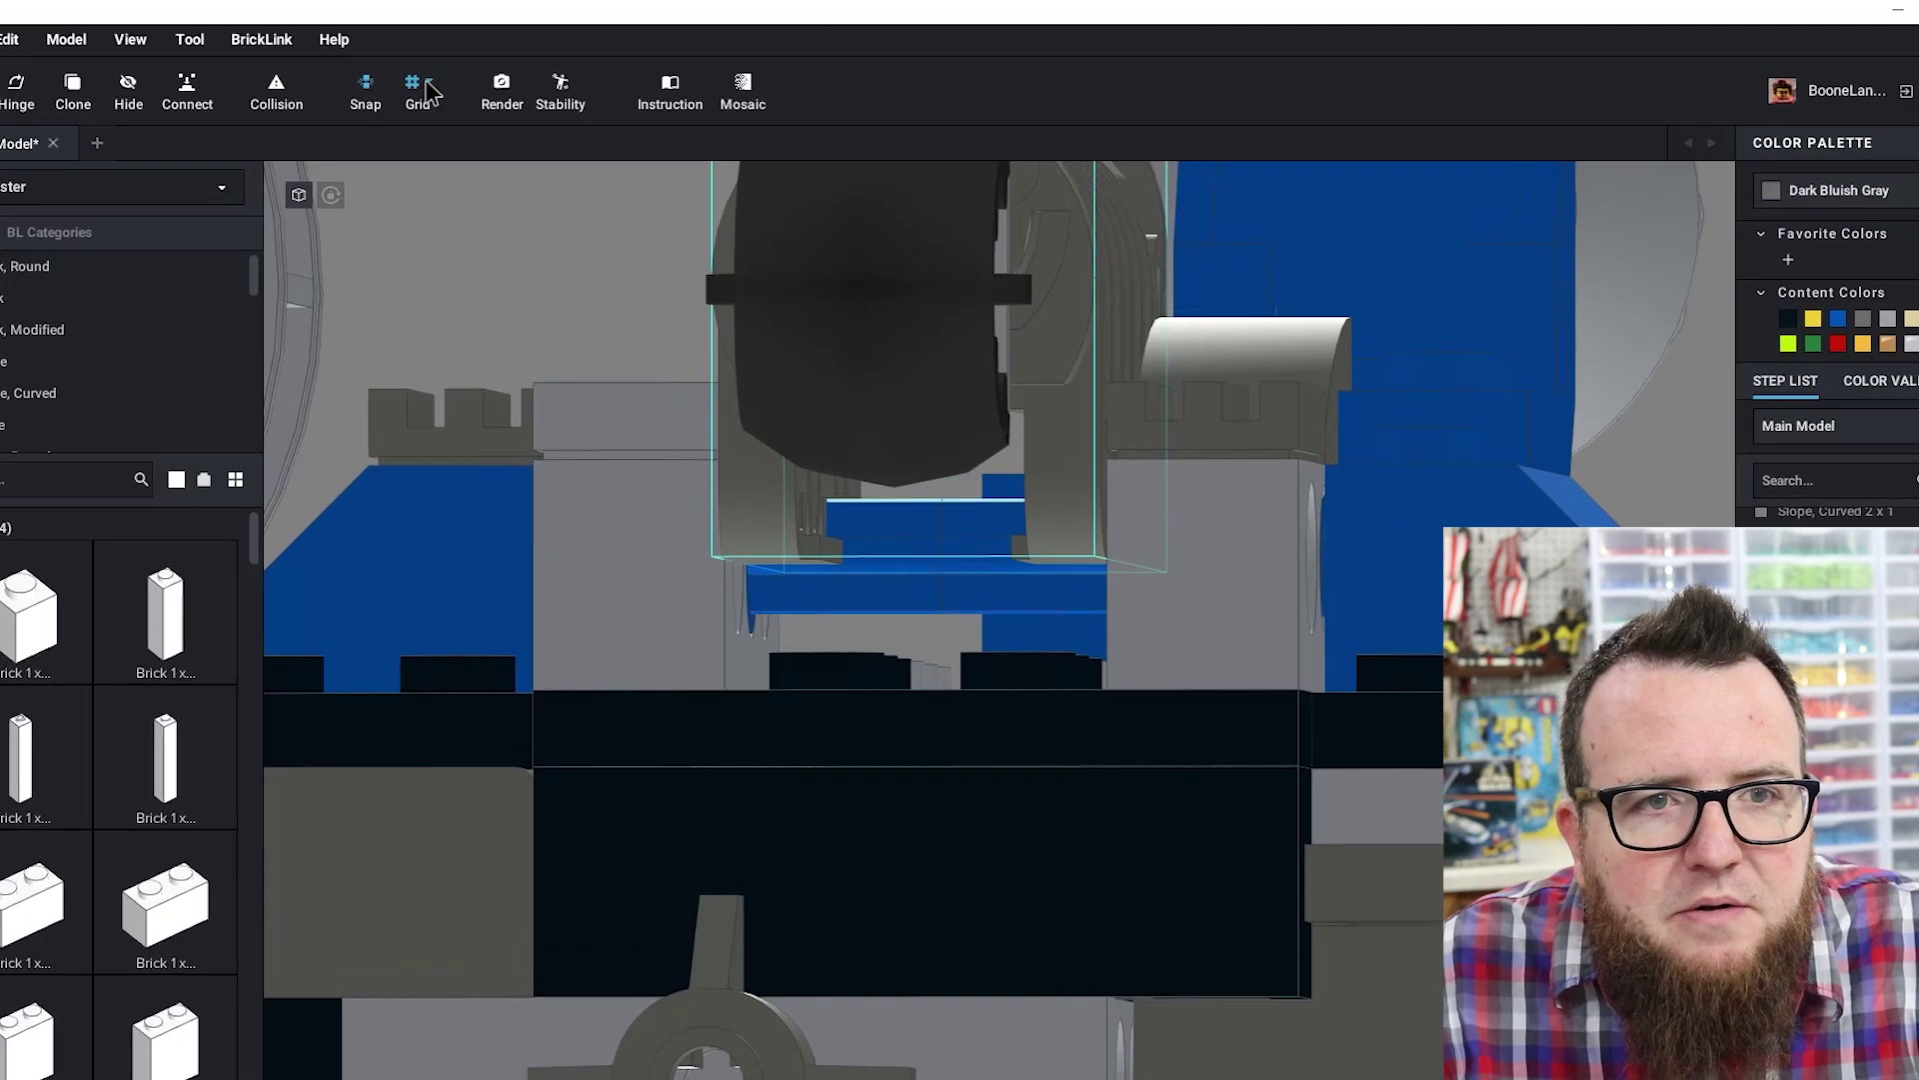
{"action": "left_click", "coordinate": [442, 76]}
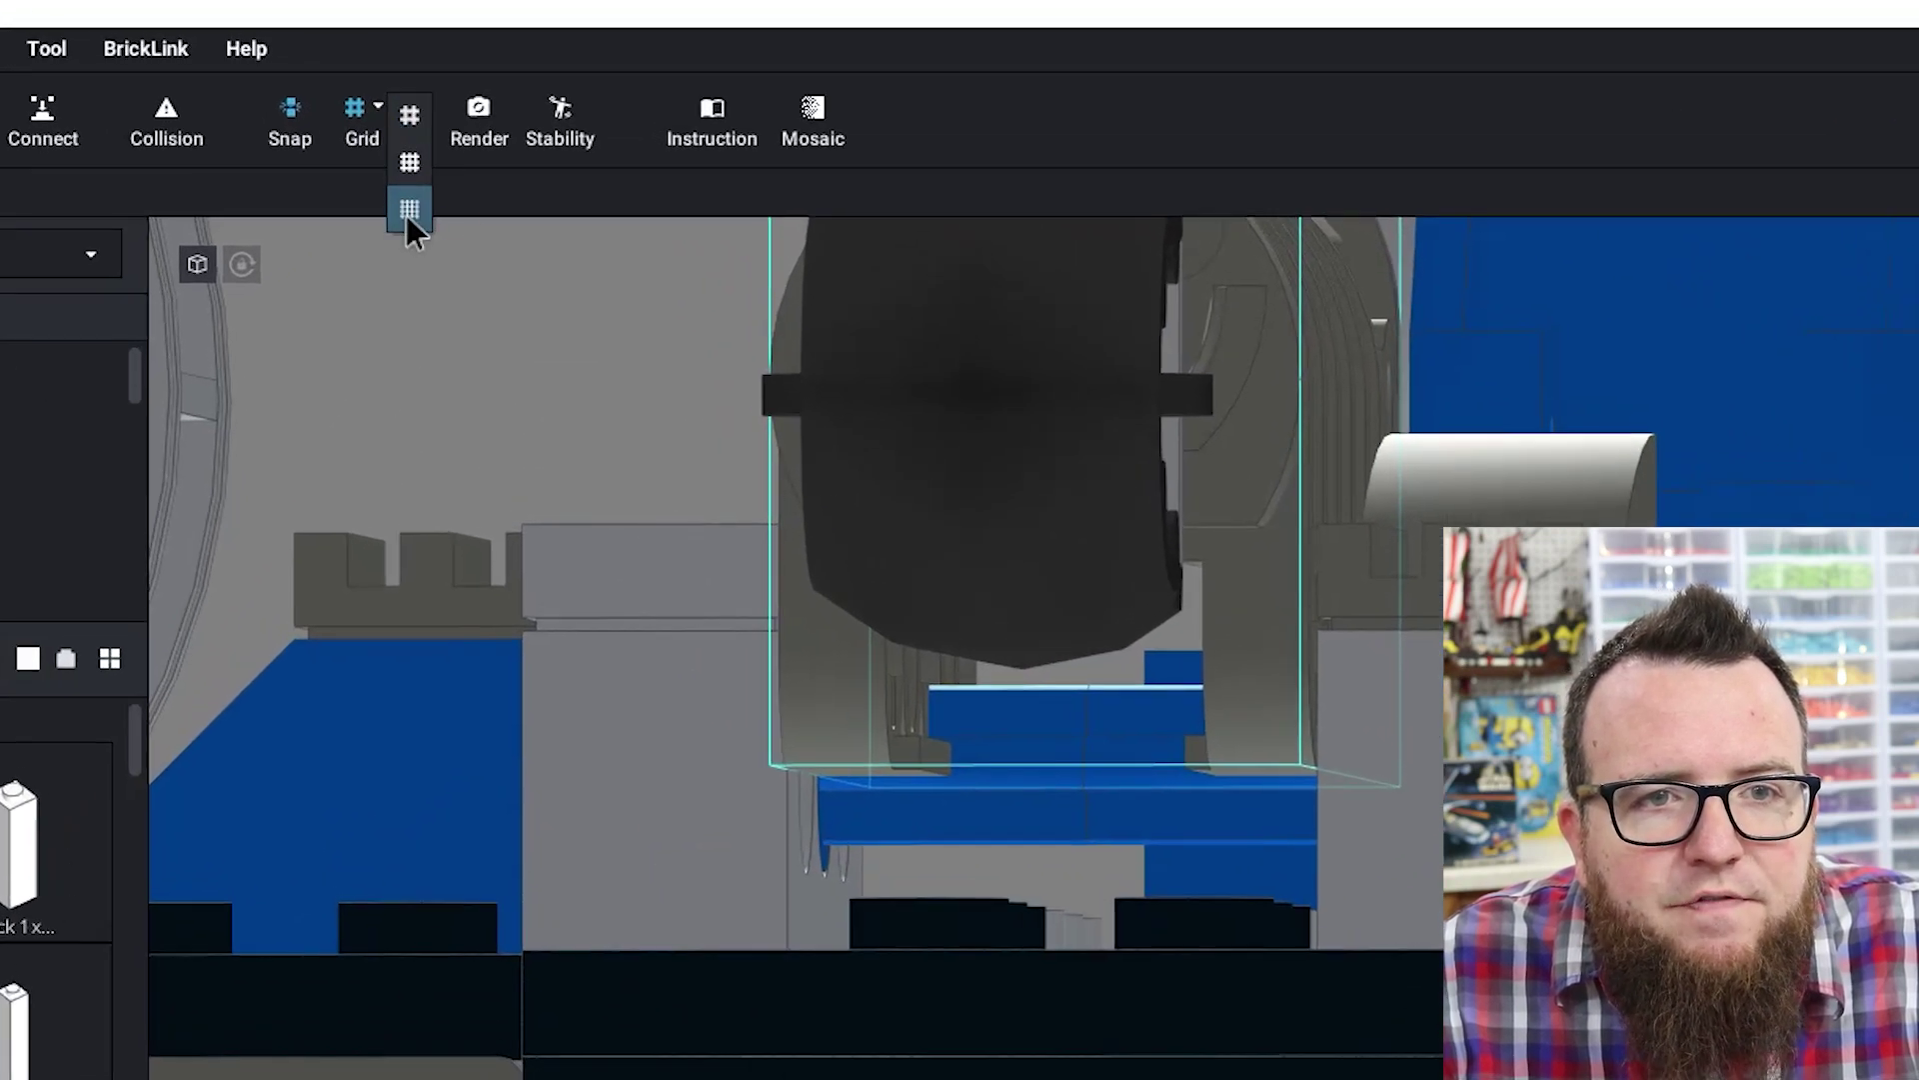
{"action": "left_click", "coordinate": [409, 210]}
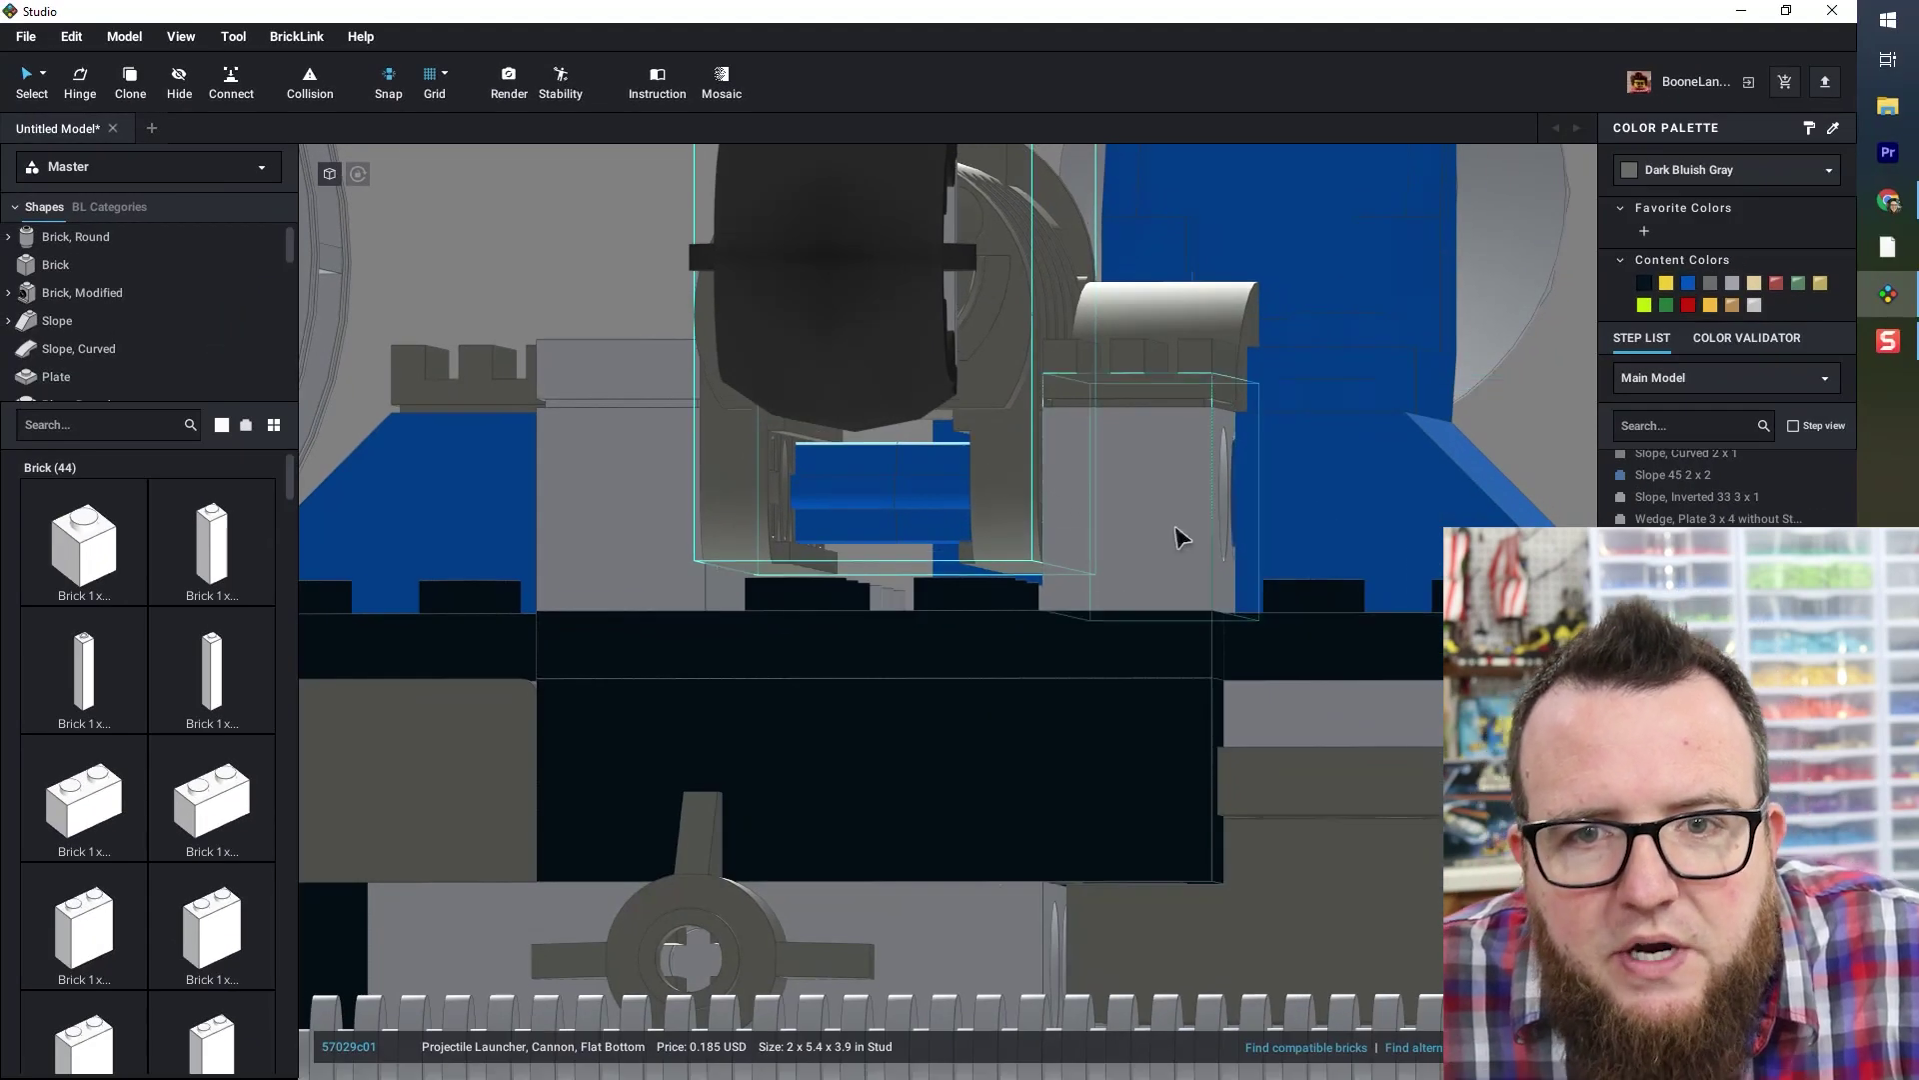
- Lower the cannon launcher on the opposite engine mount in fine increments toward the black studs beneath it
{"action": "scroll", "coordinate": [1176, 538], "scroll_direction": "down", "scroll_amount": 8}
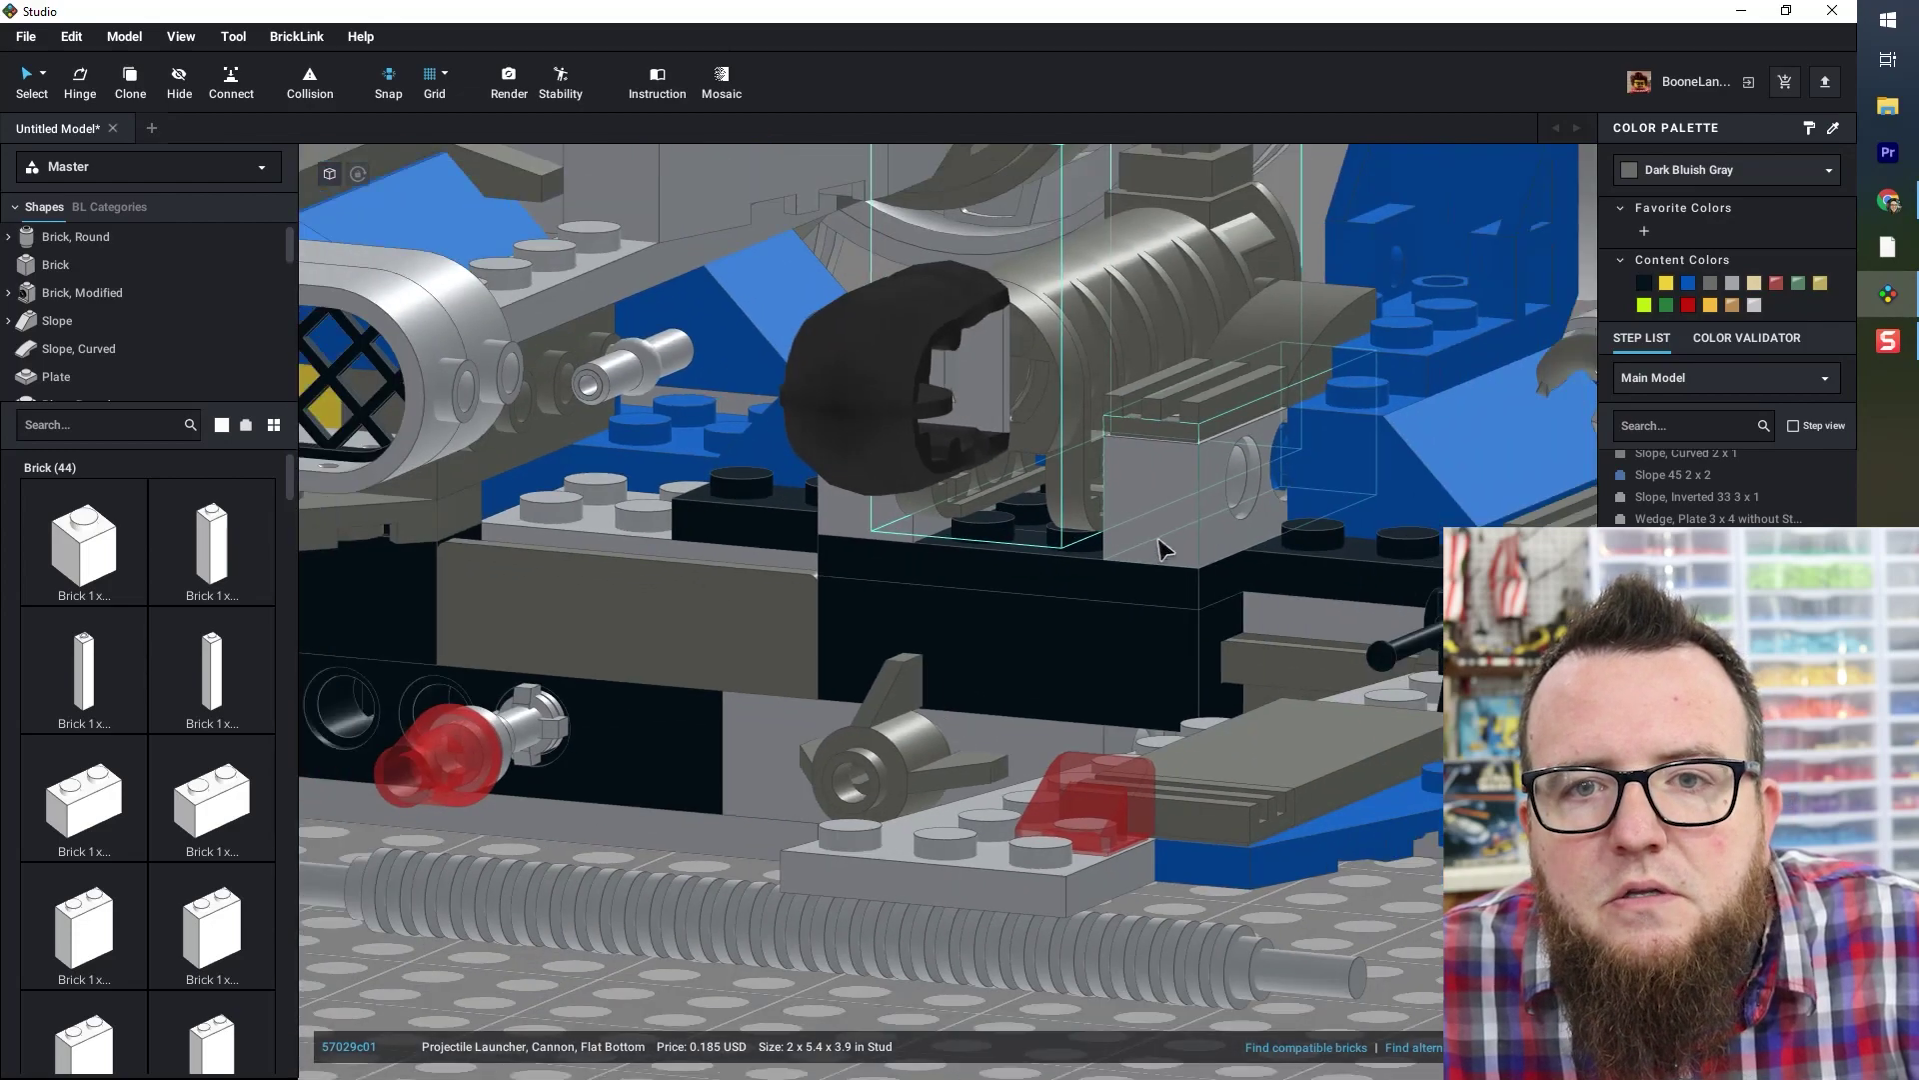
{"action": "right_click_drag", "start_coordinate": [1159, 539], "coordinate": [1231, 552]}
{"action": "scroll", "coordinate": [550, 490], "scroll_direction": "down", "scroll_amount": 5}
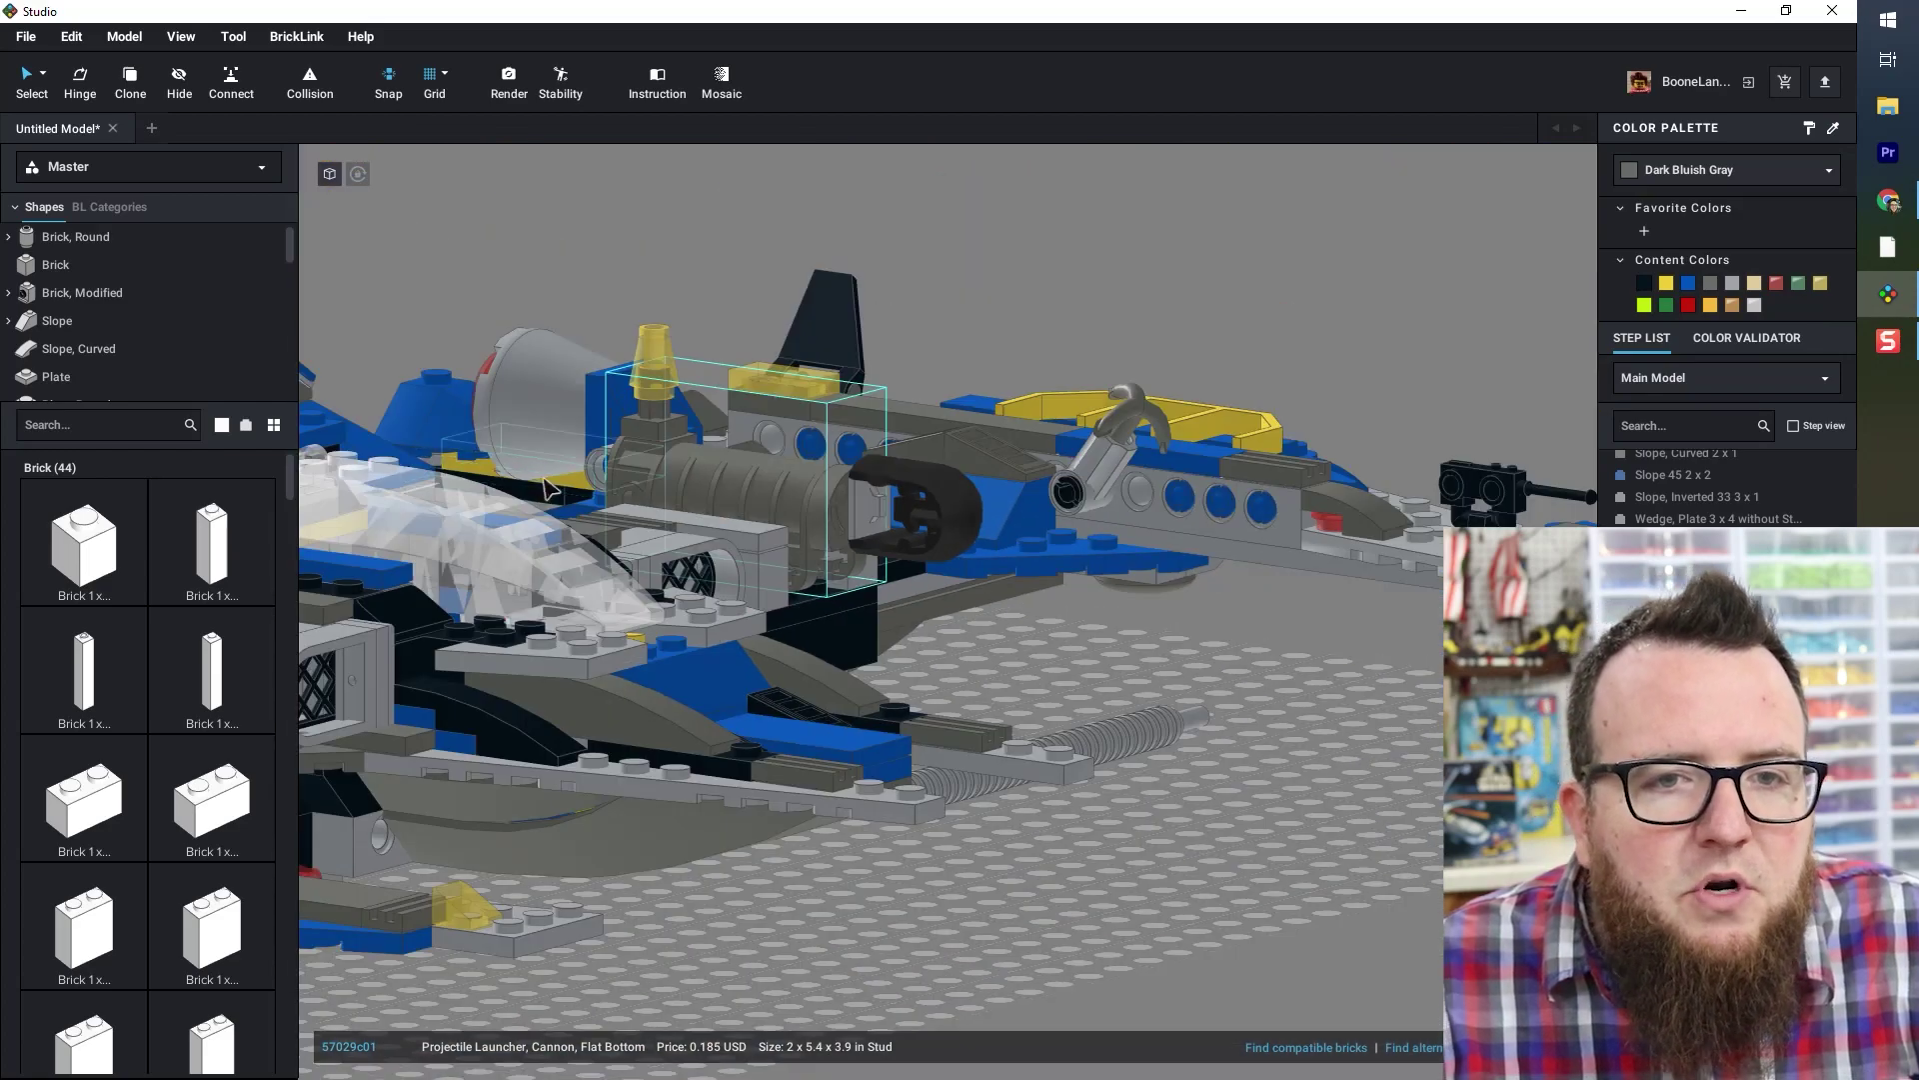
{"action": "right_click_drag", "start_coordinate": [548, 488], "coordinate": [1183, 414]}
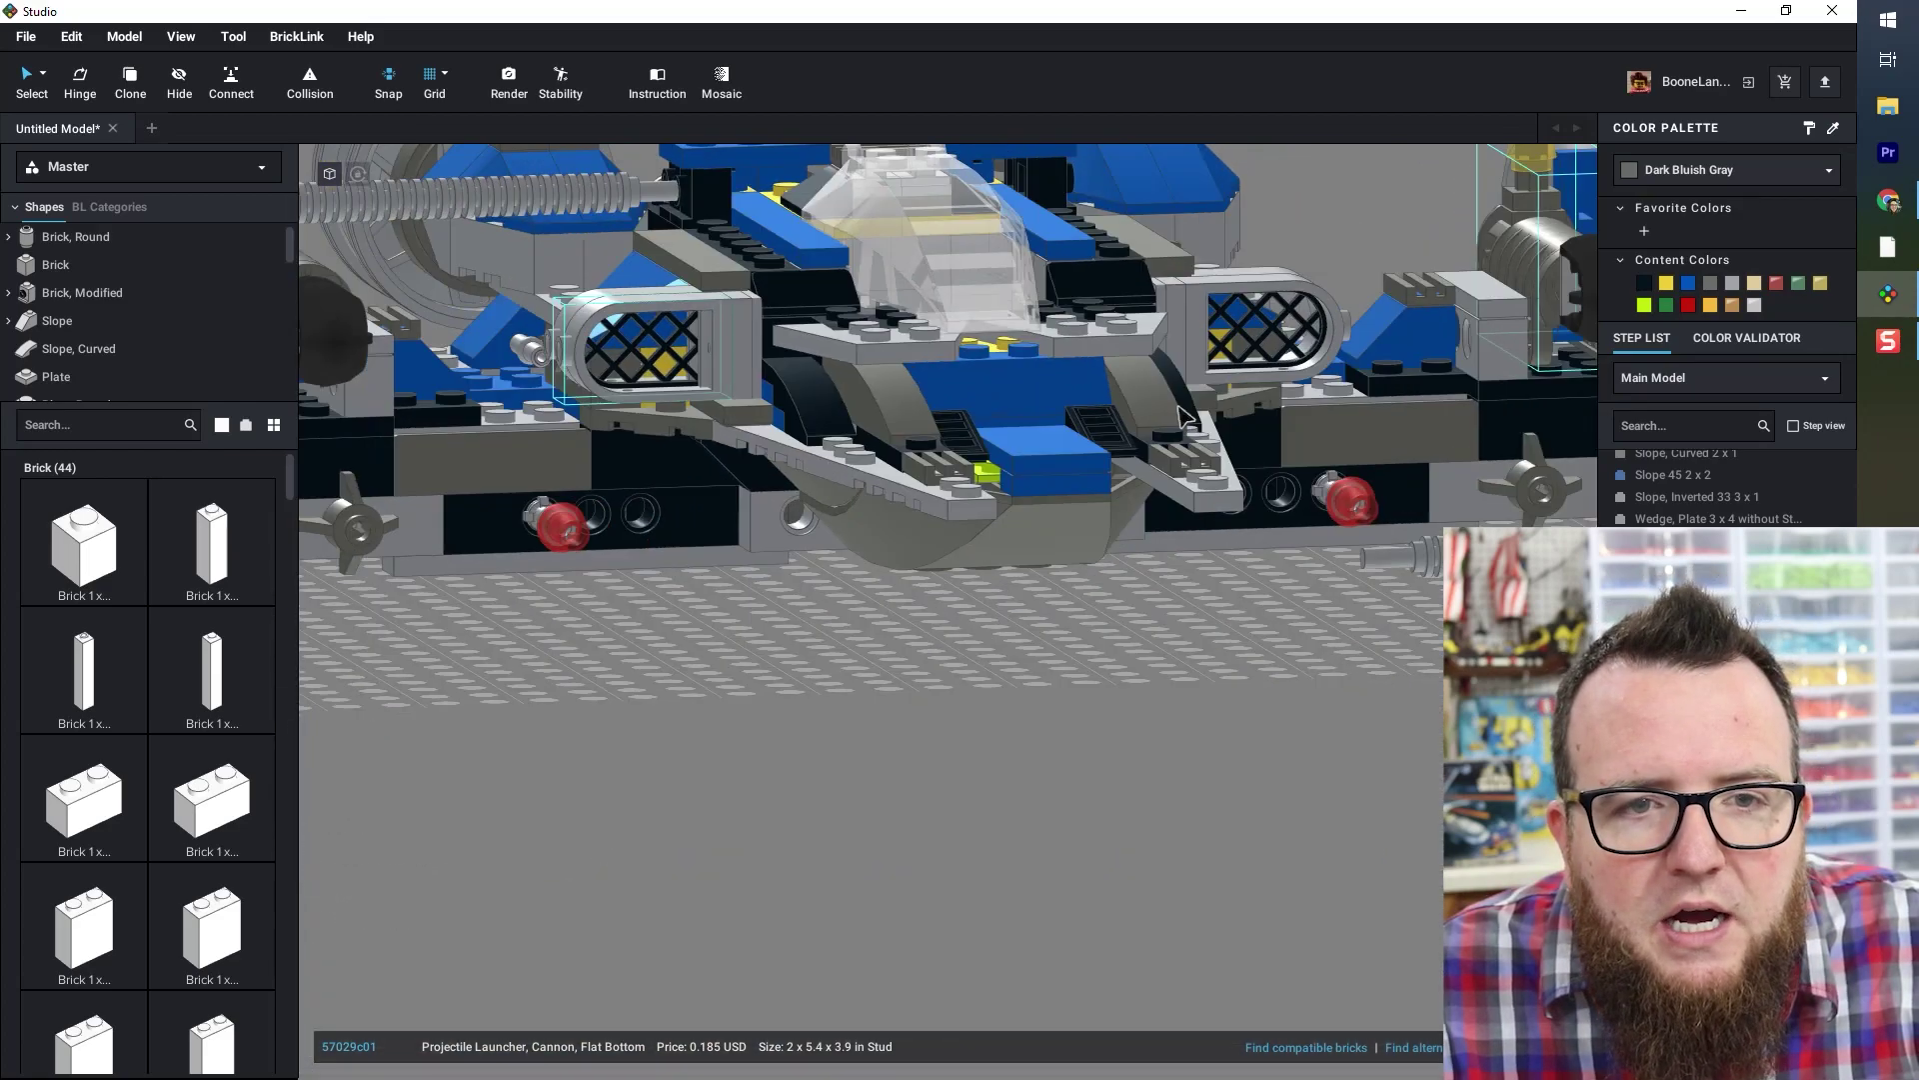
{"action": "right_click_drag", "start_coordinate": [505, 445], "coordinate": [1235, 929]}
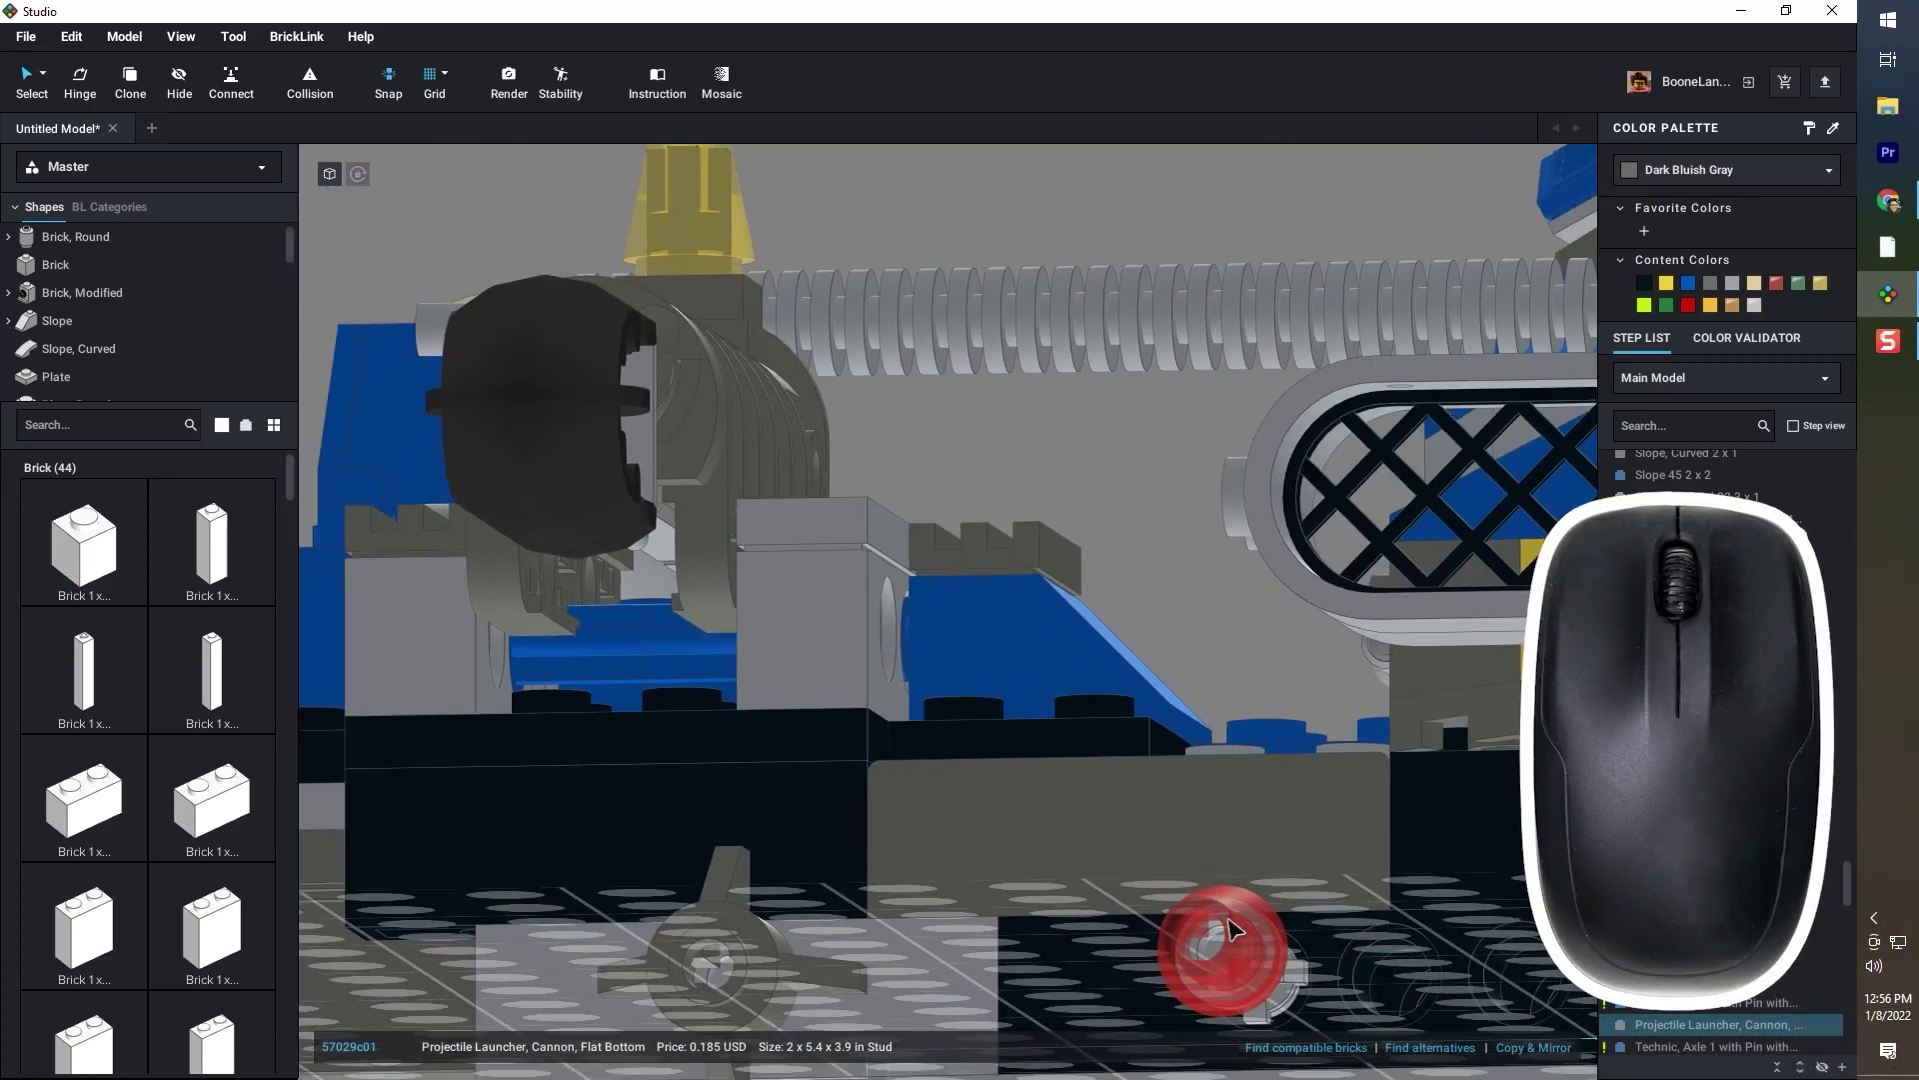
{"action": "right_click_drag", "start_coordinate": [947, 729], "coordinate": [960, 733]}
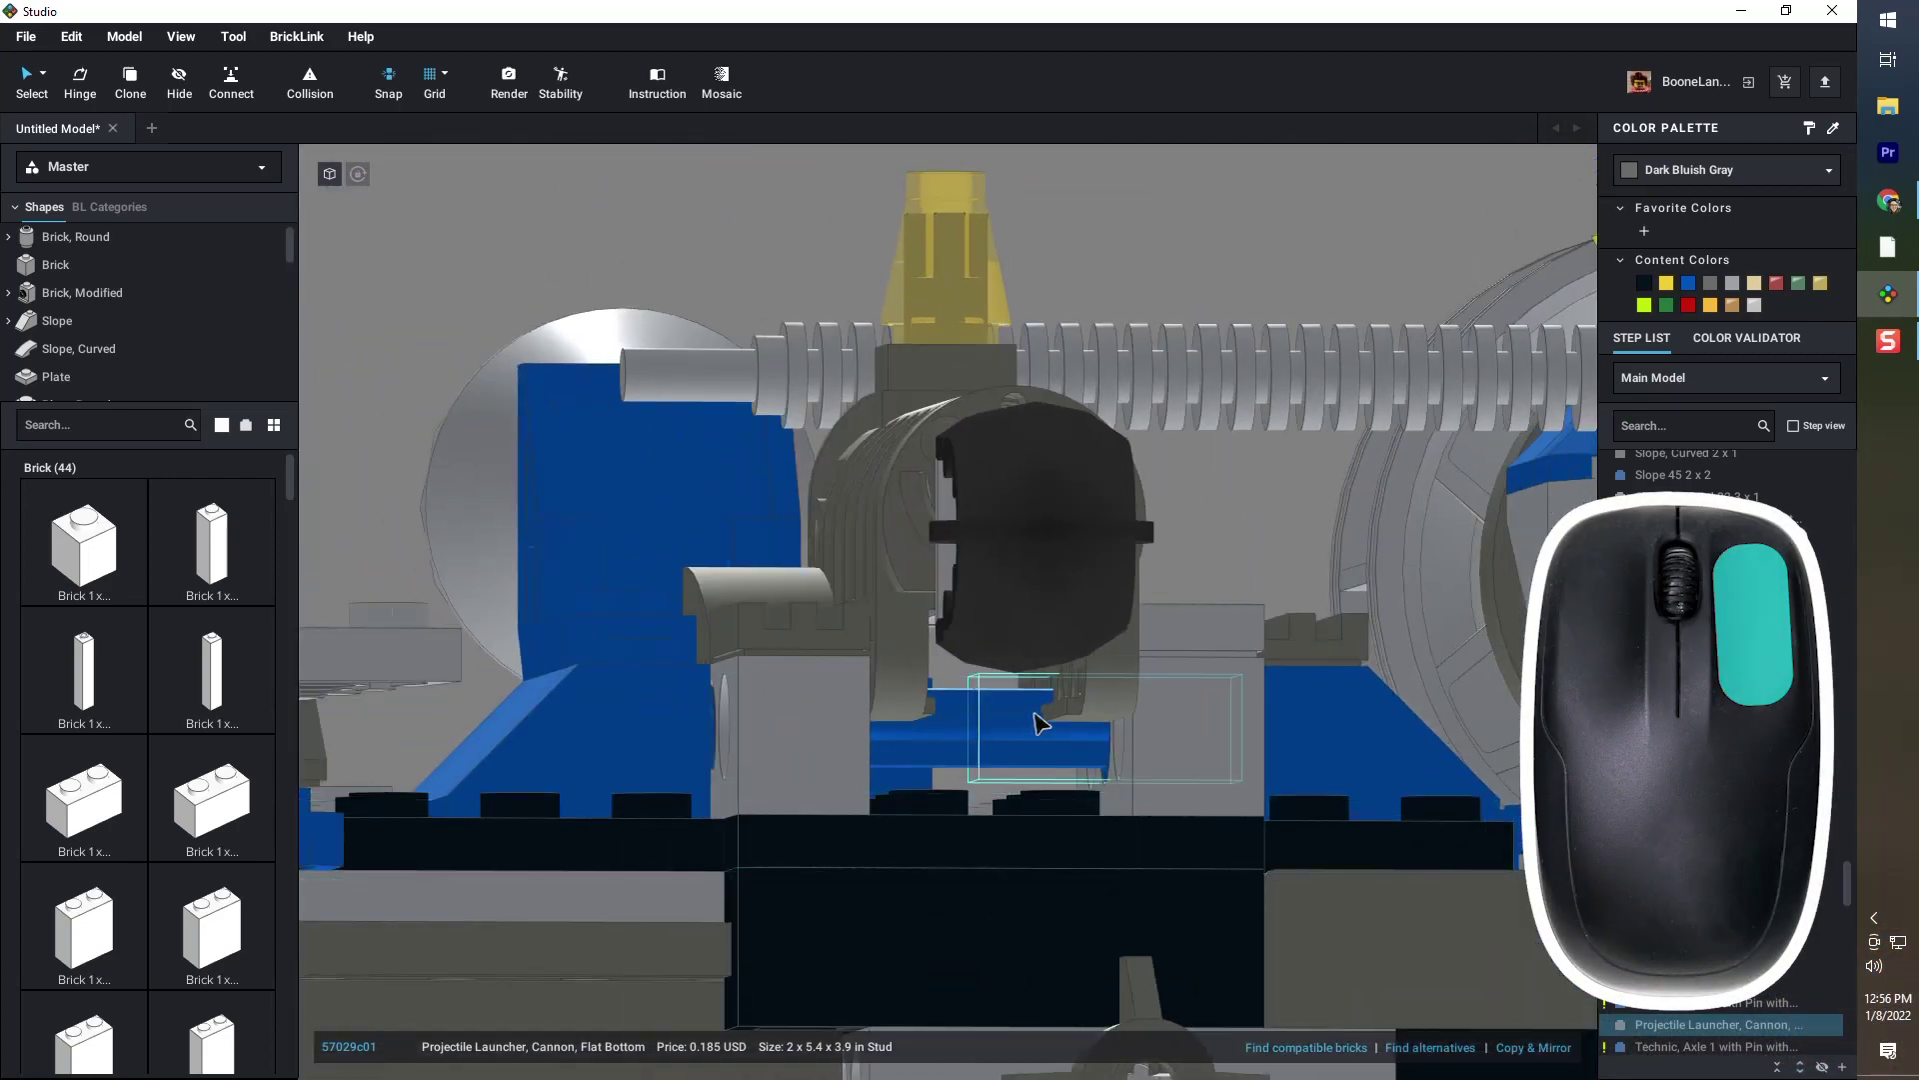
{"action": "mouse_move", "coordinate": [1094, 696]}
{"action": "right_mouse_down"}
{"action": "mouse_move", "coordinate": [1109, 752]}
{"action": "mouse_move", "coordinate": [1100, 734]}
{"action": "right_mouse_up"}
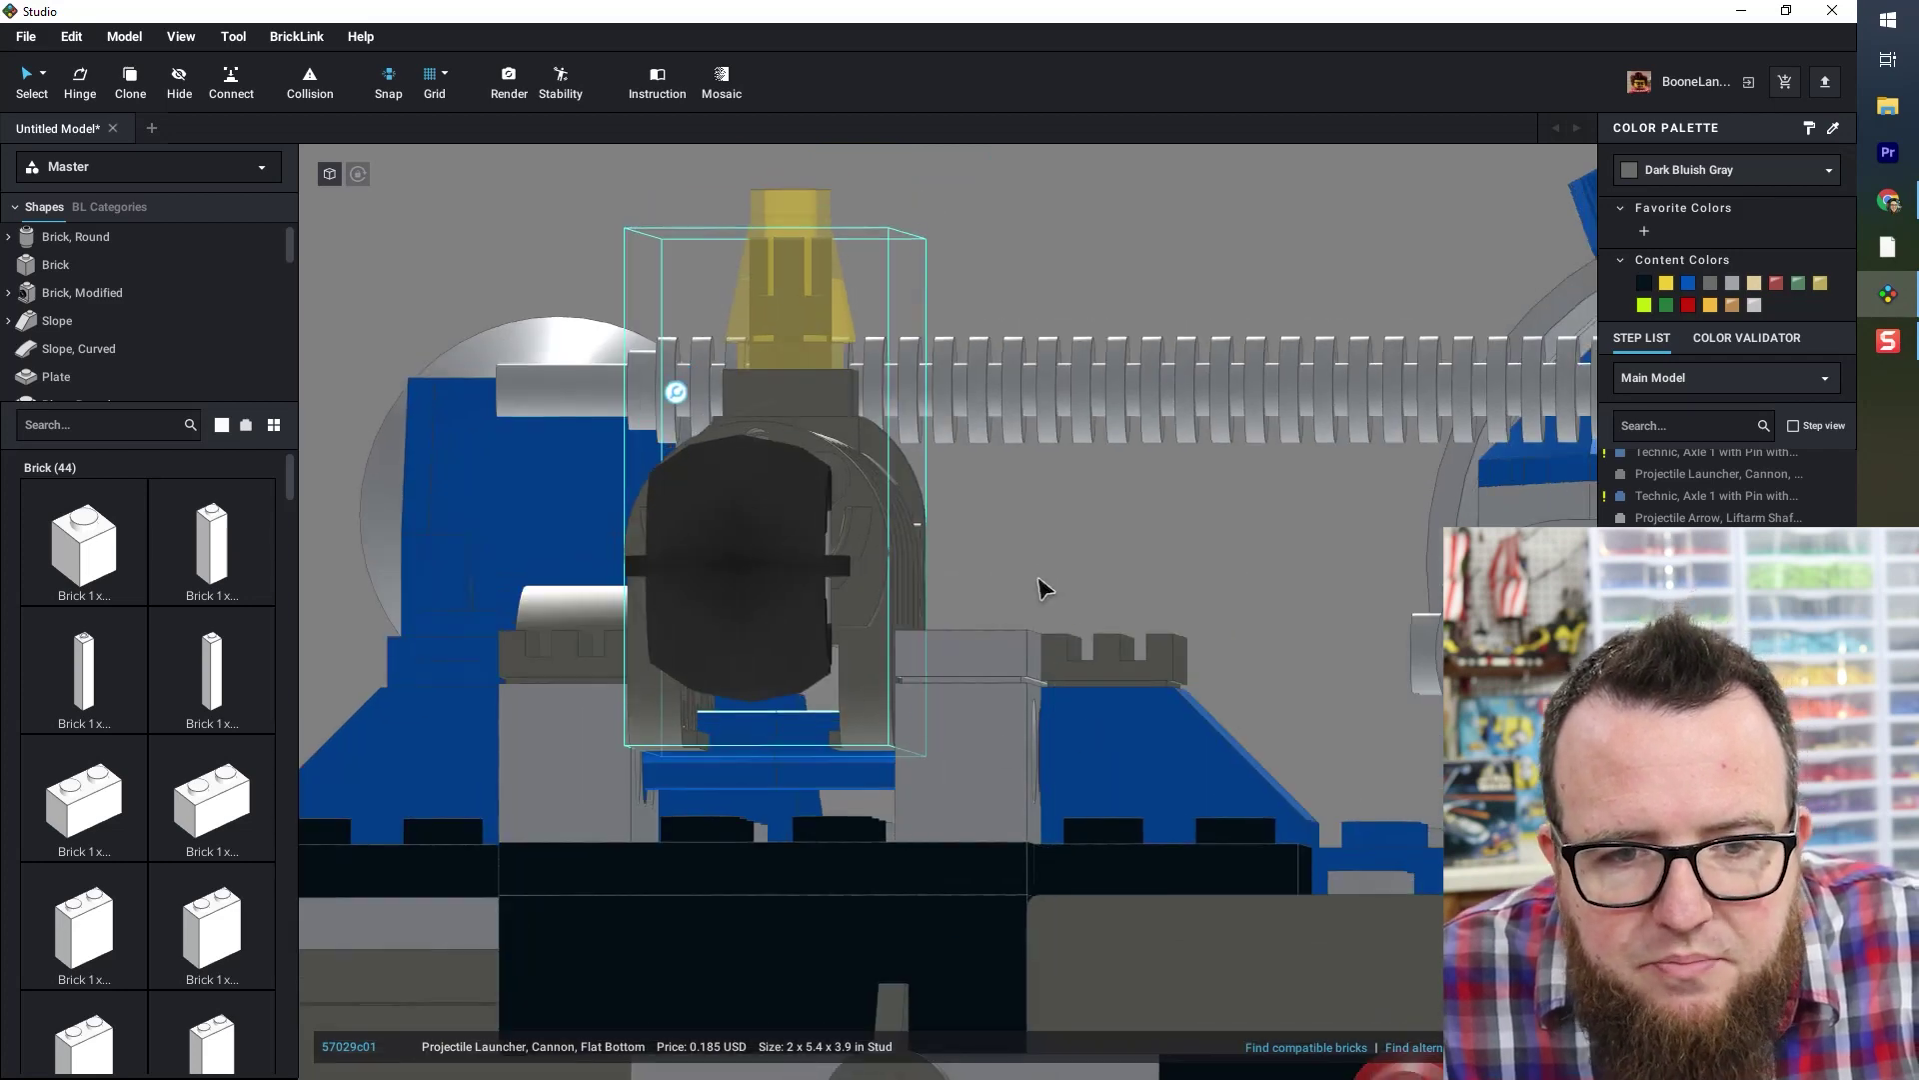
{"action": "key", "text": "s"}
{"action": "key", "text": "s"}
{"action": "key", "text": "s"}
{"action": "key", "text": "s"}
{"action": "key", "text": "s"}
{"action": "key", "text": "s"}
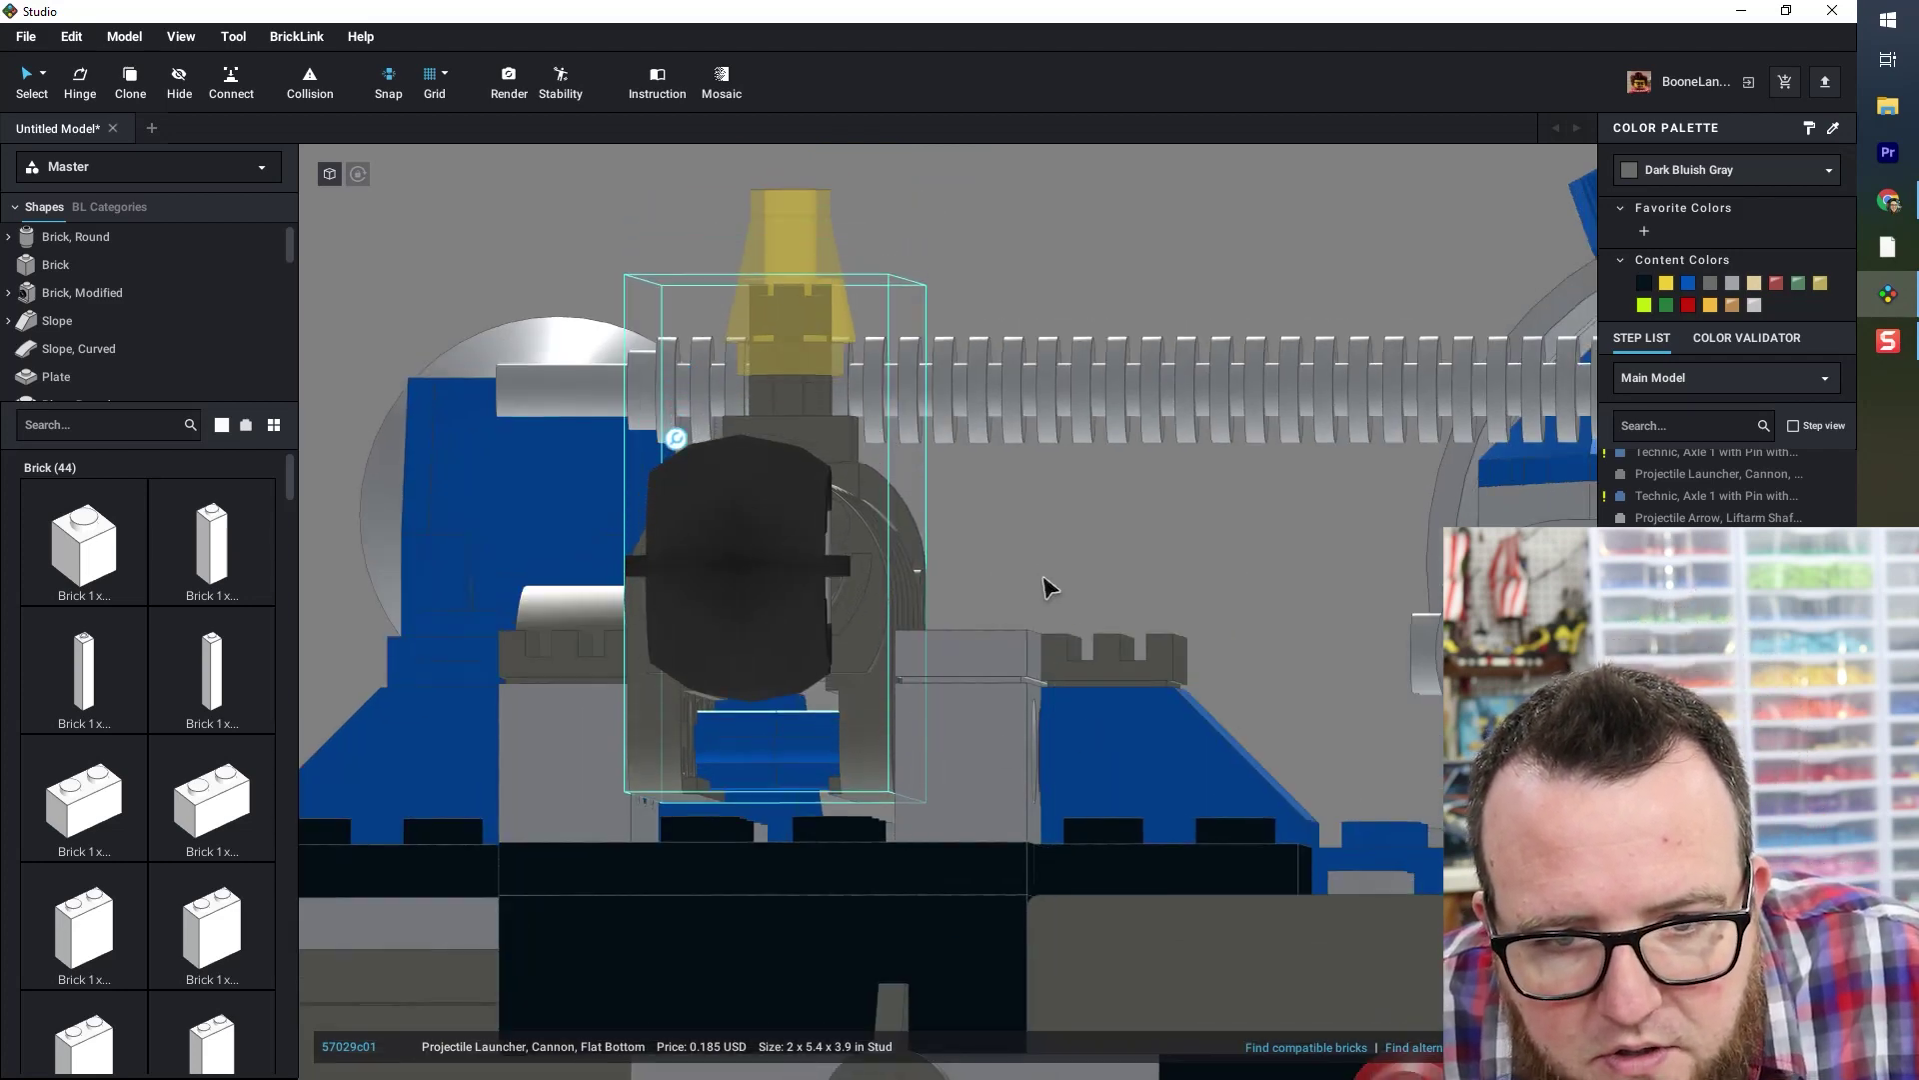
{"action": "left_click", "coordinate": [1015, 524]}
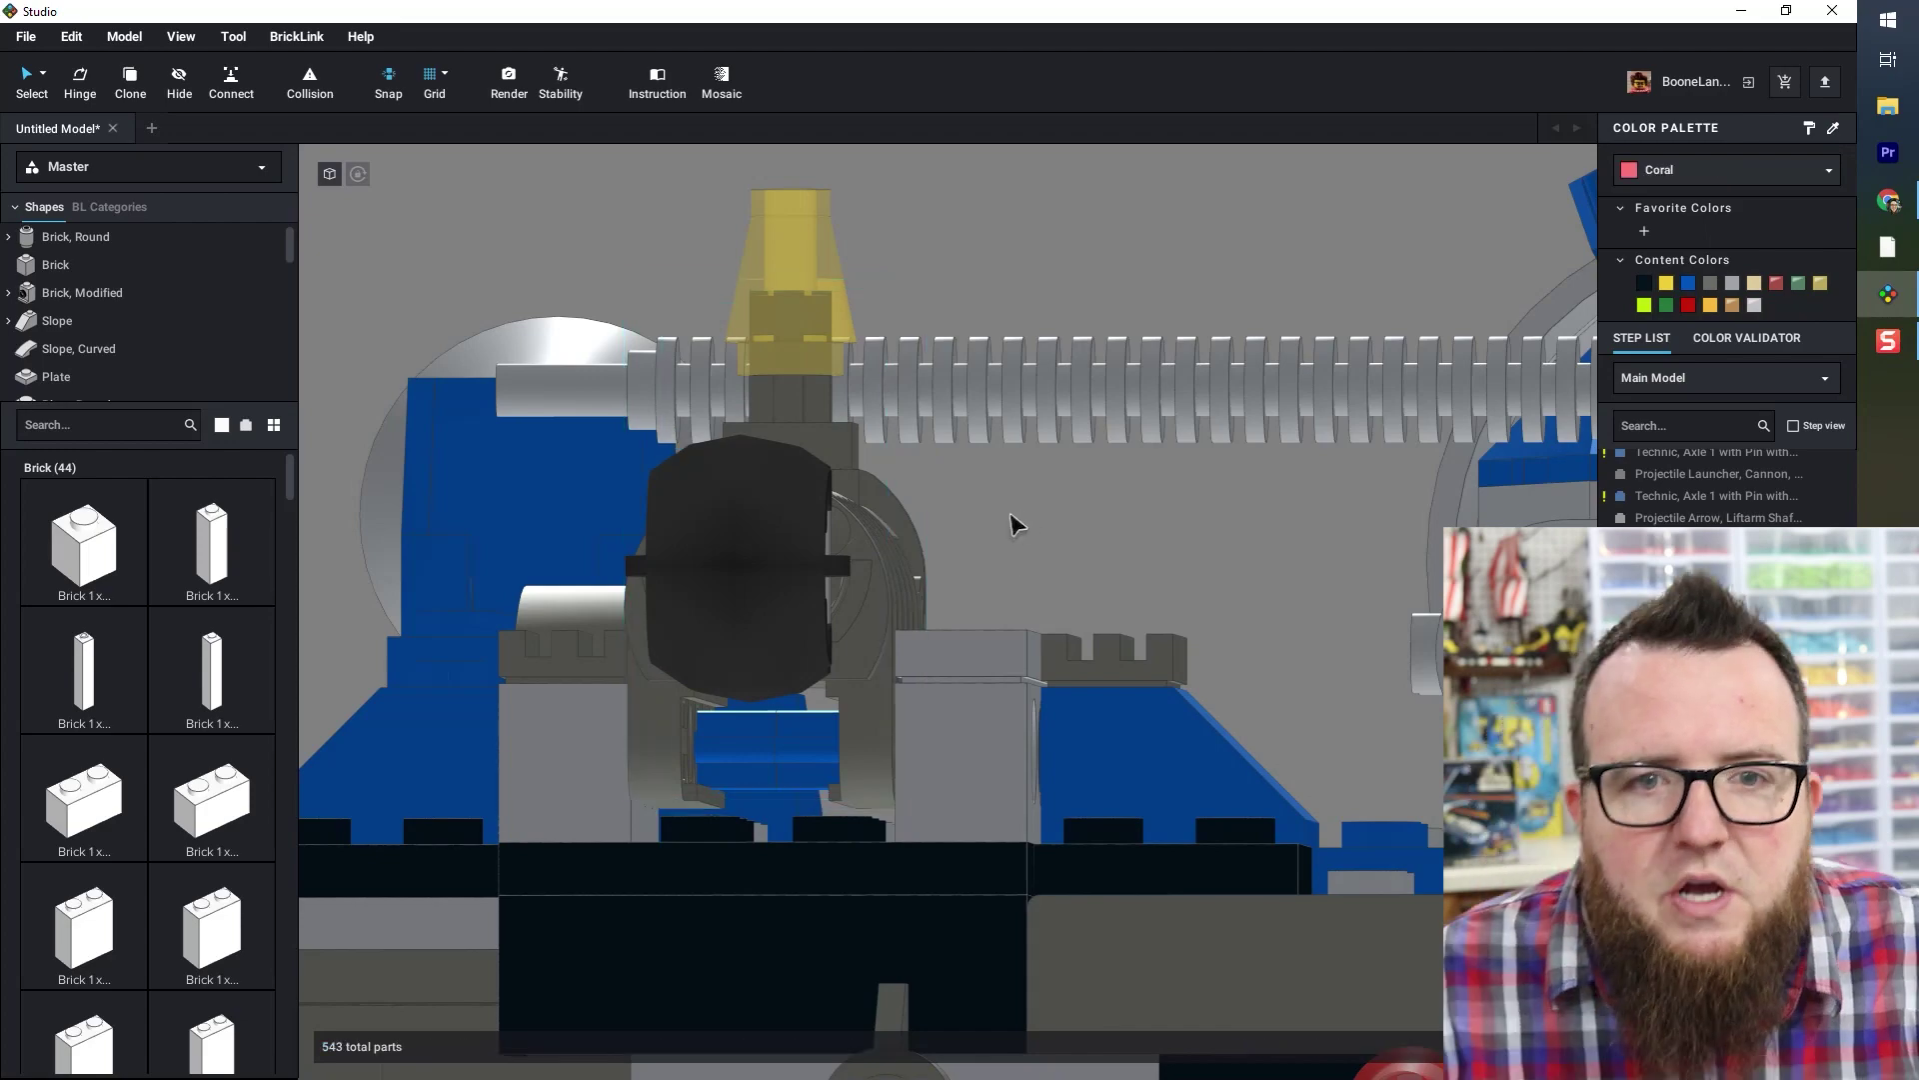
- Reposition the dark bluish gray 5 x 8 x 2/3 curved slope over the black rear deck between the engines
{"action": "scroll", "coordinate": [1034, 530], "scroll_direction": "down", "scroll_amount": 5}
{"action": "right_click_drag", "start_coordinate": [1037, 527], "coordinate": [1007, 742]}
{"action": "scroll", "coordinate": [1049, 567], "scroll_direction": "up", "scroll_amount": 4}
{"action": "scroll", "coordinate": [1045, 556], "scroll_direction": "down", "scroll_amount": 4}
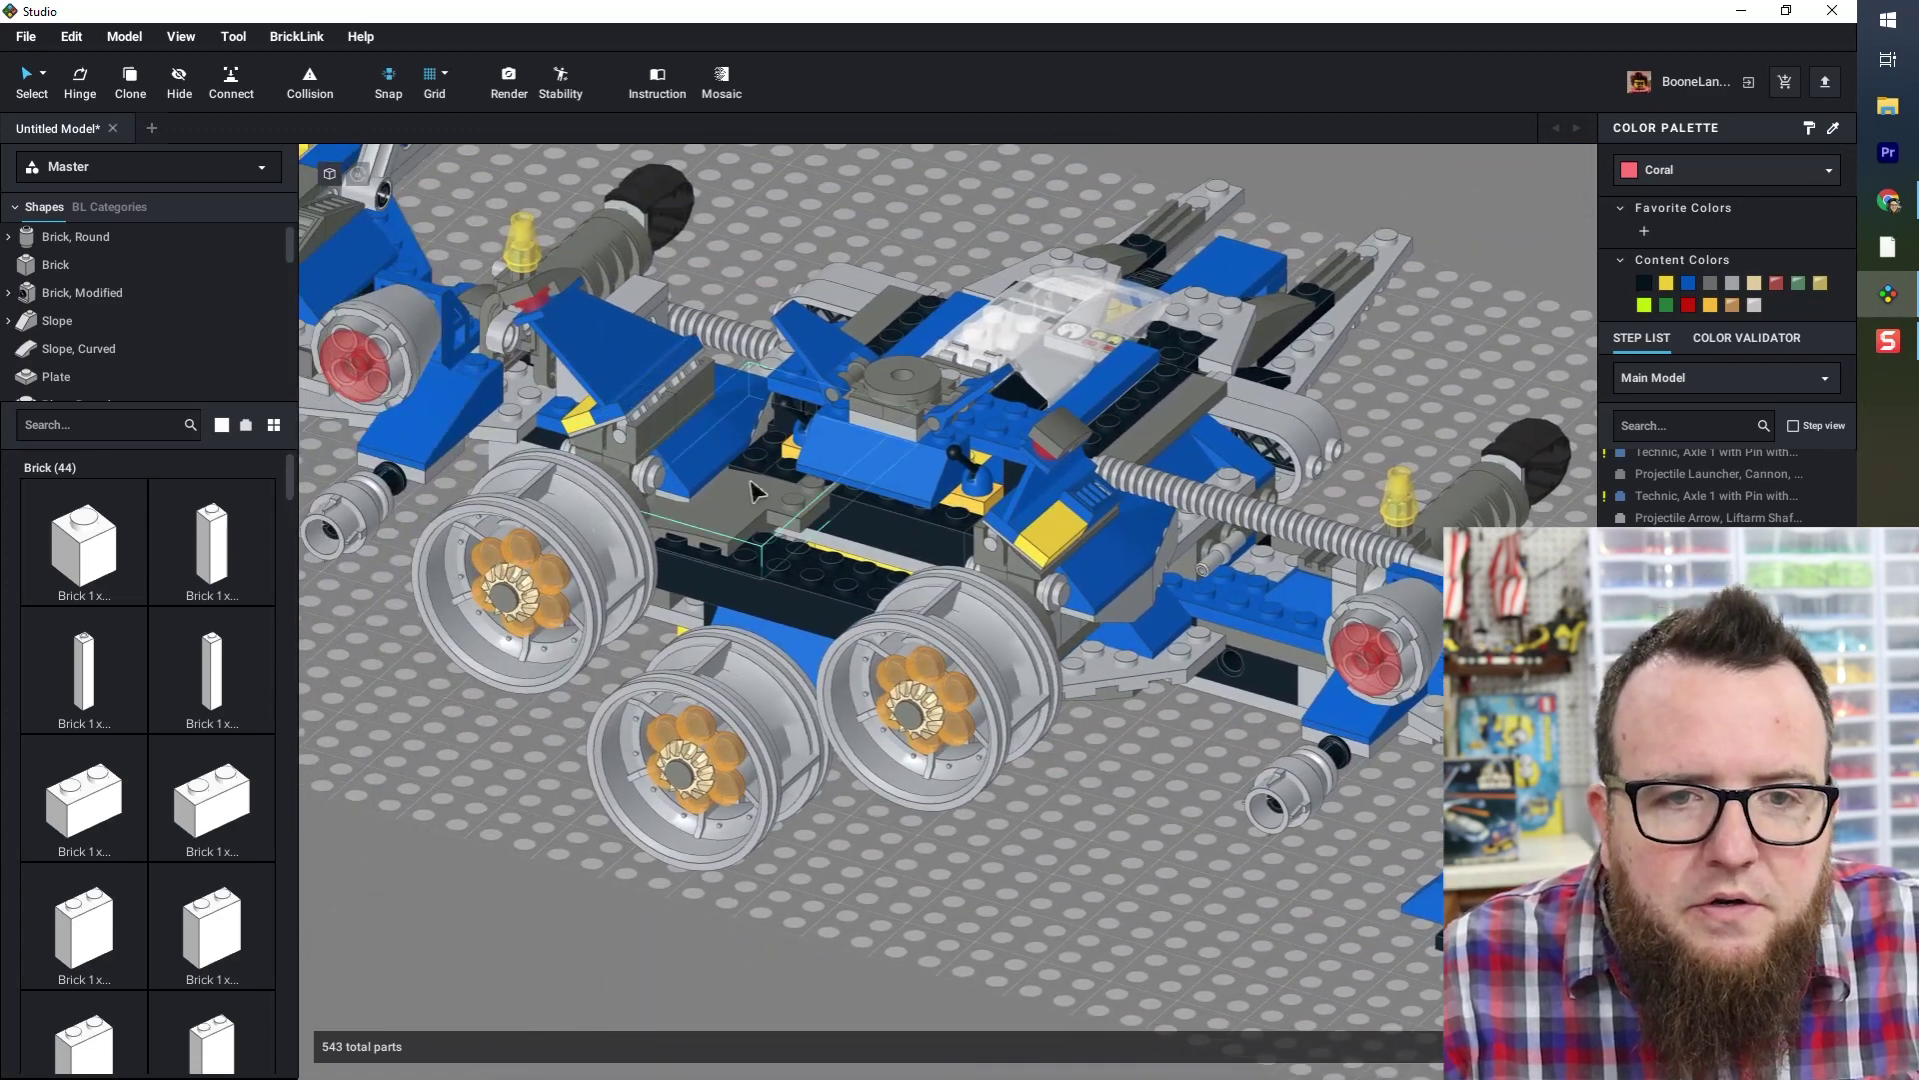
{"action": "left_click_drag", "start_coordinate": [741, 515], "coordinate": [853, 497]}
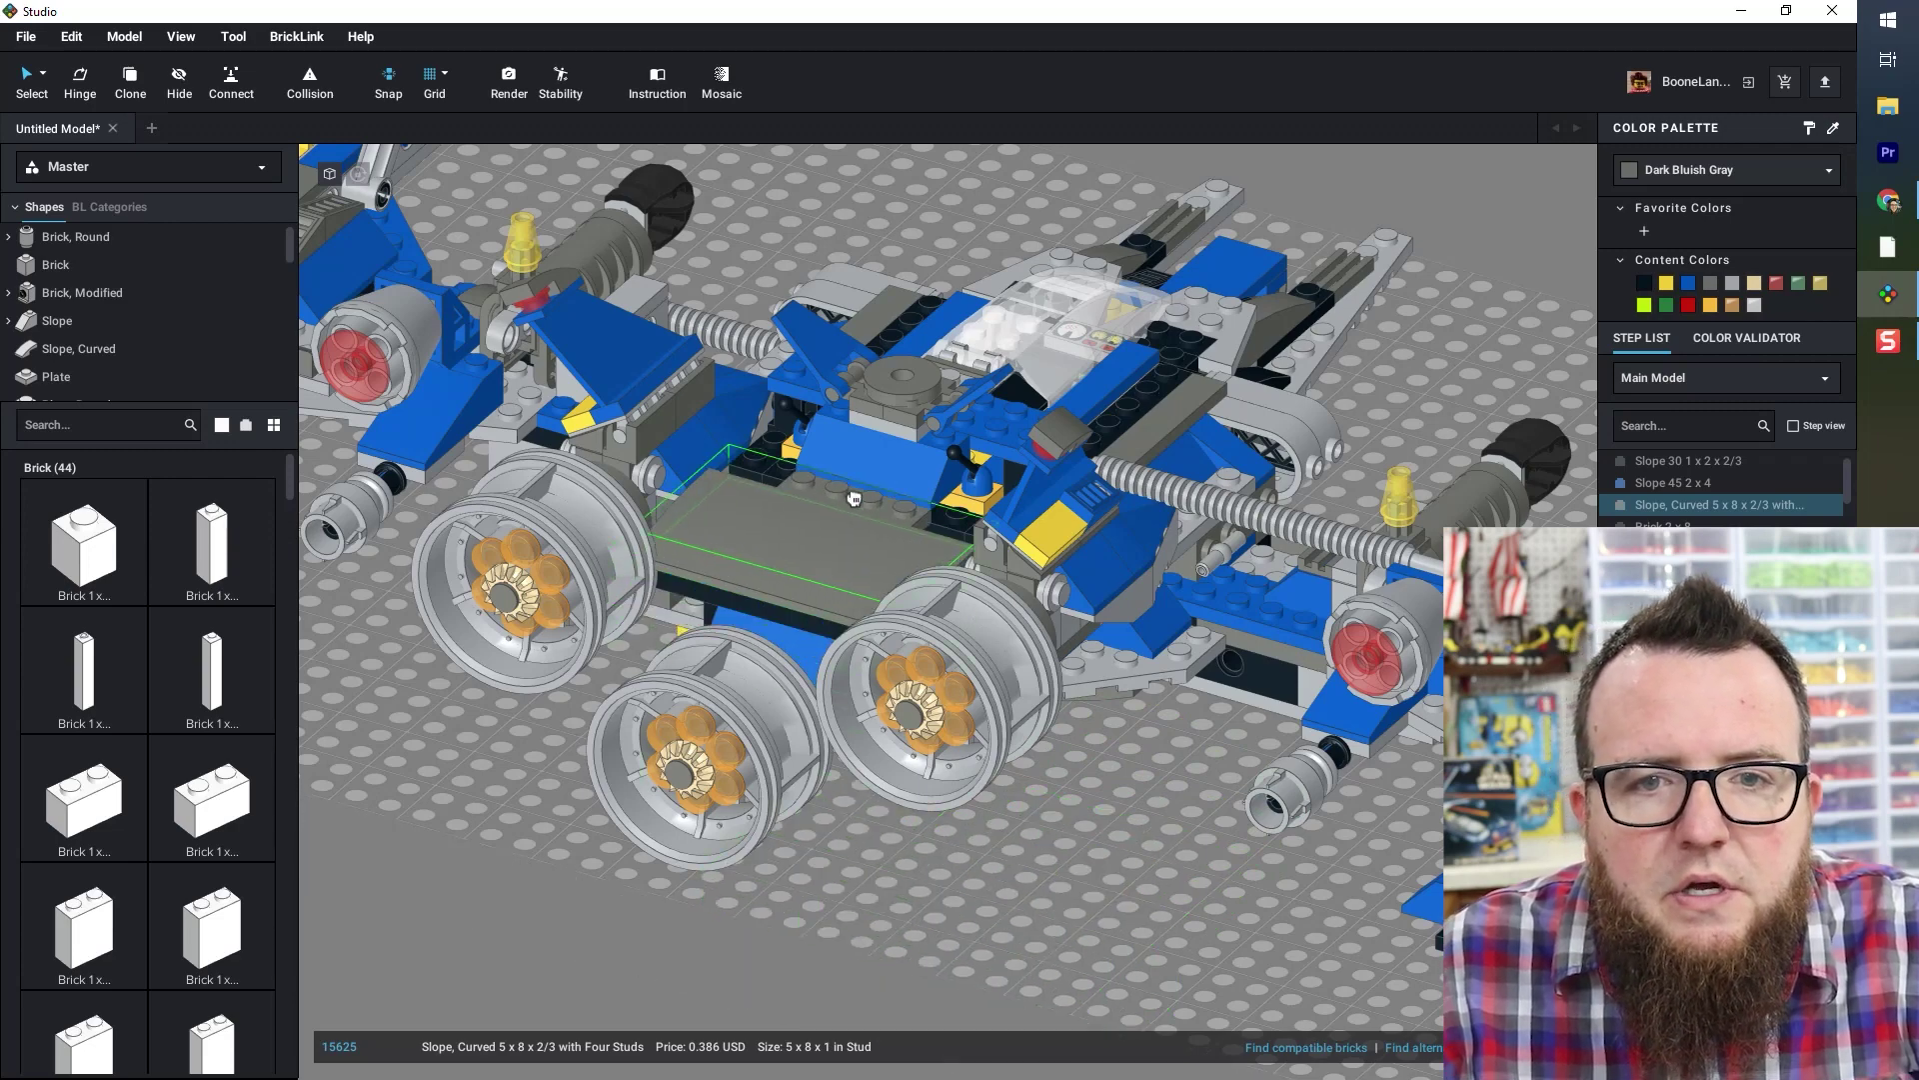
{"action": "left_click", "coordinate": [1067, 975]}
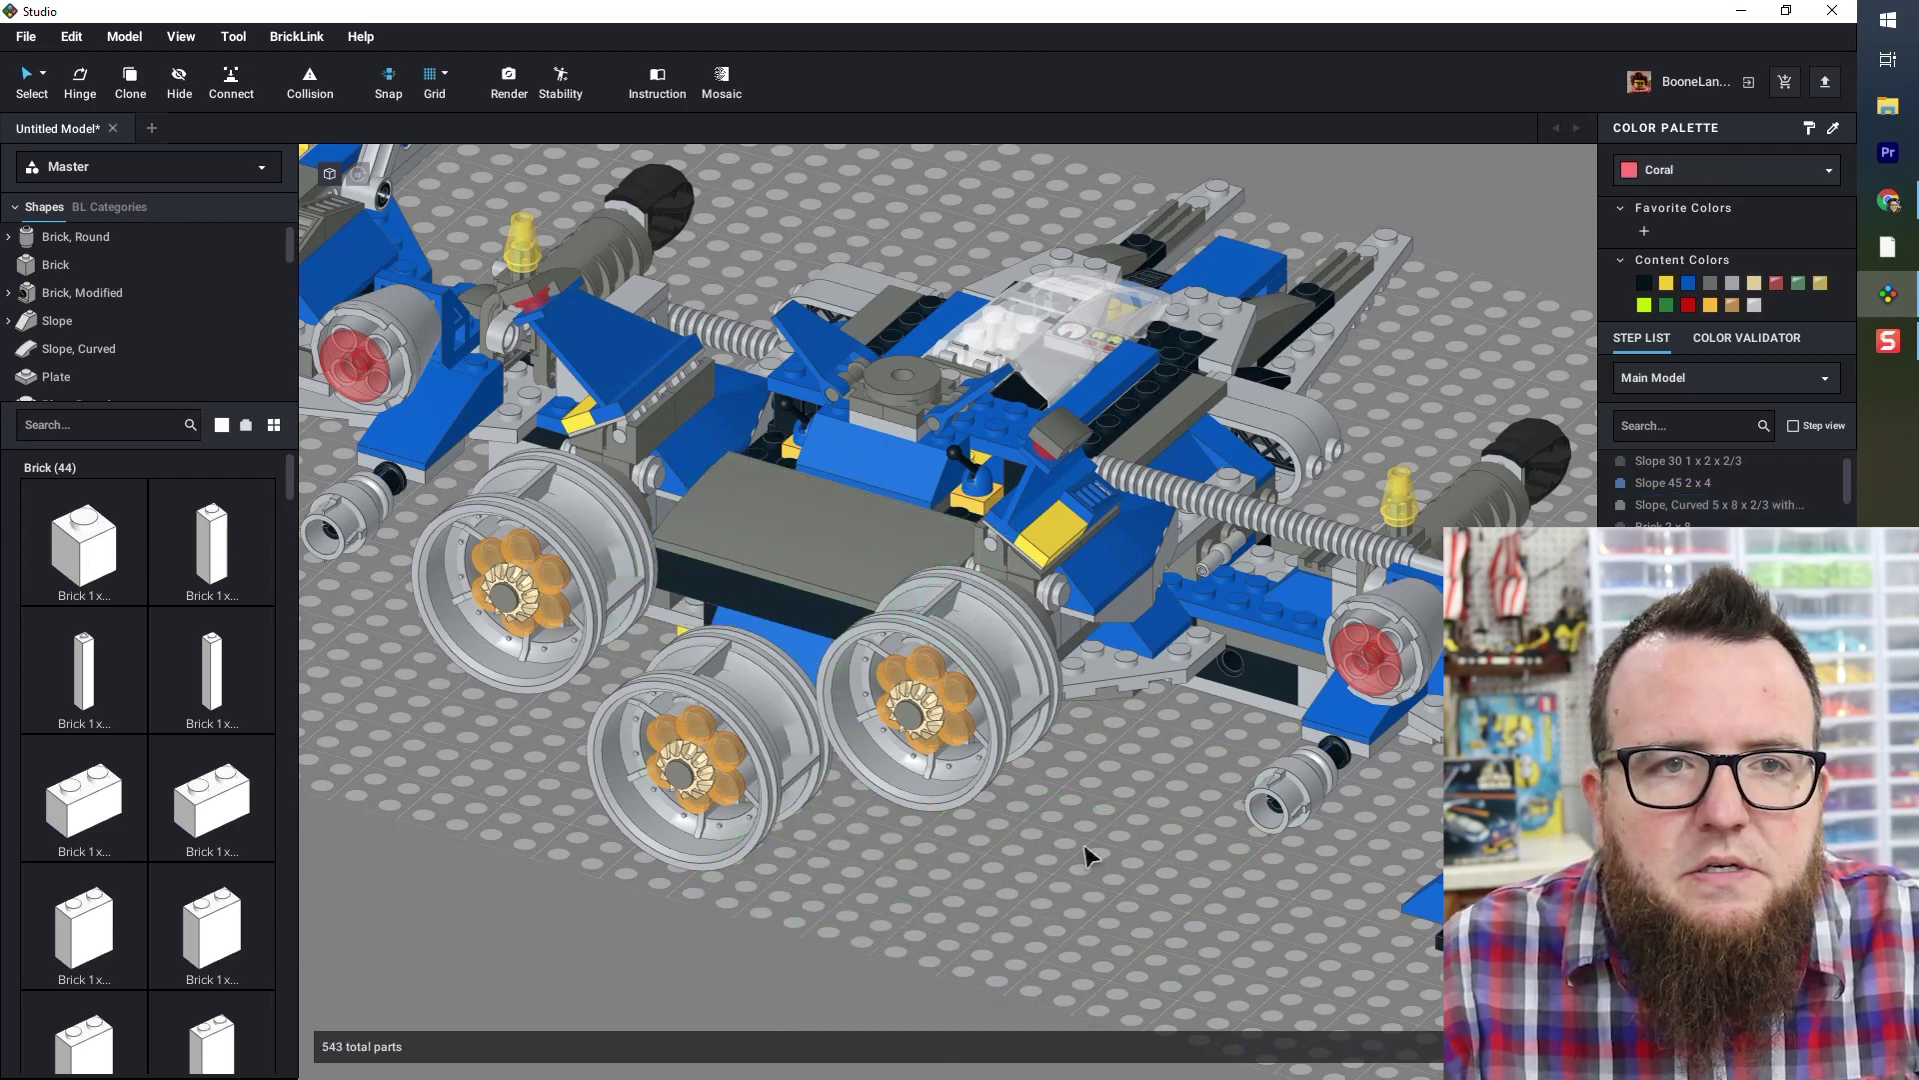
- View the spaceship from underneath and hide the ground so the underside parts are unobstructed
{"action": "scroll", "coordinate": [1080, 854], "scroll_direction": "down", "scroll_amount": 5}
{"action": "right_click_drag", "start_coordinate": [1079, 865], "coordinate": [958, 870]}
{"action": "middle_click_drag", "start_coordinate": [1079, 955], "coordinate": [1049, 768]}
{"action": "right_click_drag", "start_coordinate": [1110, 762], "coordinate": [1108, 663]}
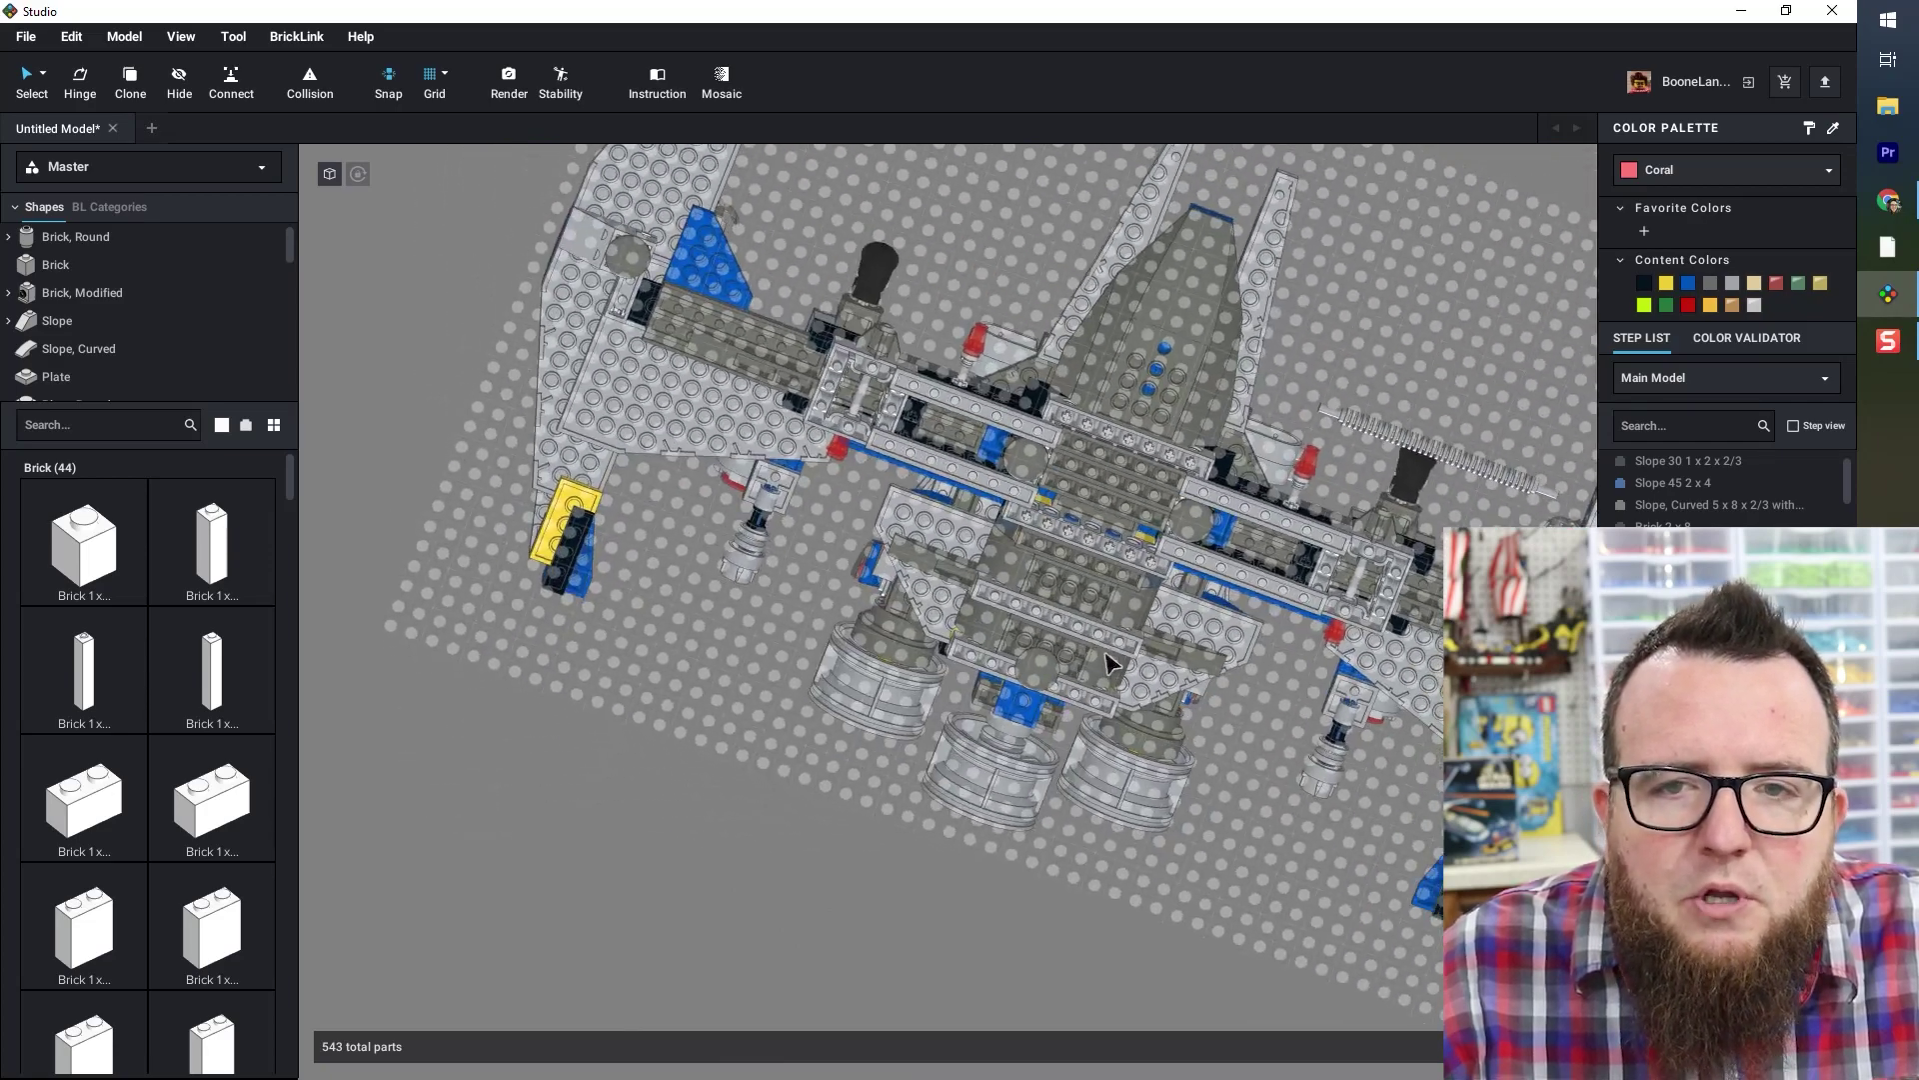
{"action": "right_click_drag", "start_coordinate": [1164, 445], "coordinate": [970, 460]}
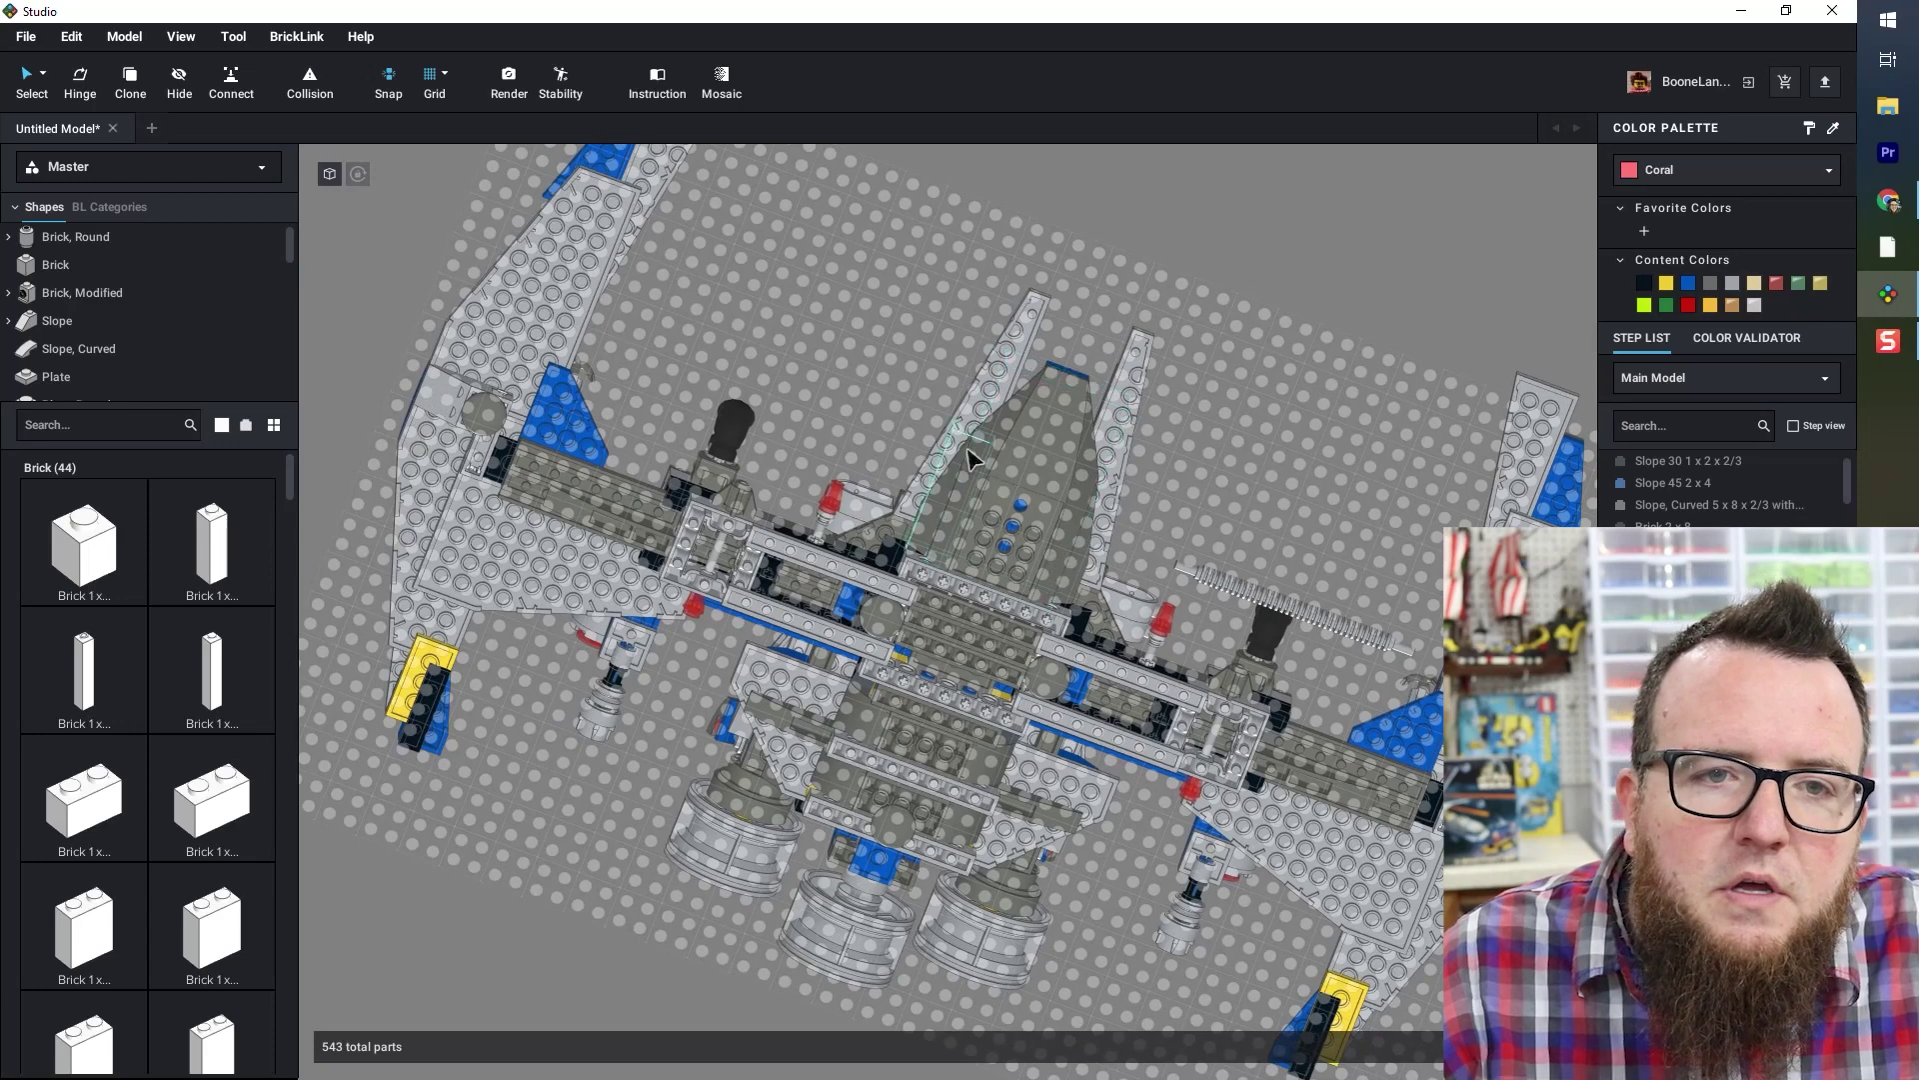
{"action": "right_click_drag", "start_coordinate": [855, 333], "coordinate": [910, 348]}
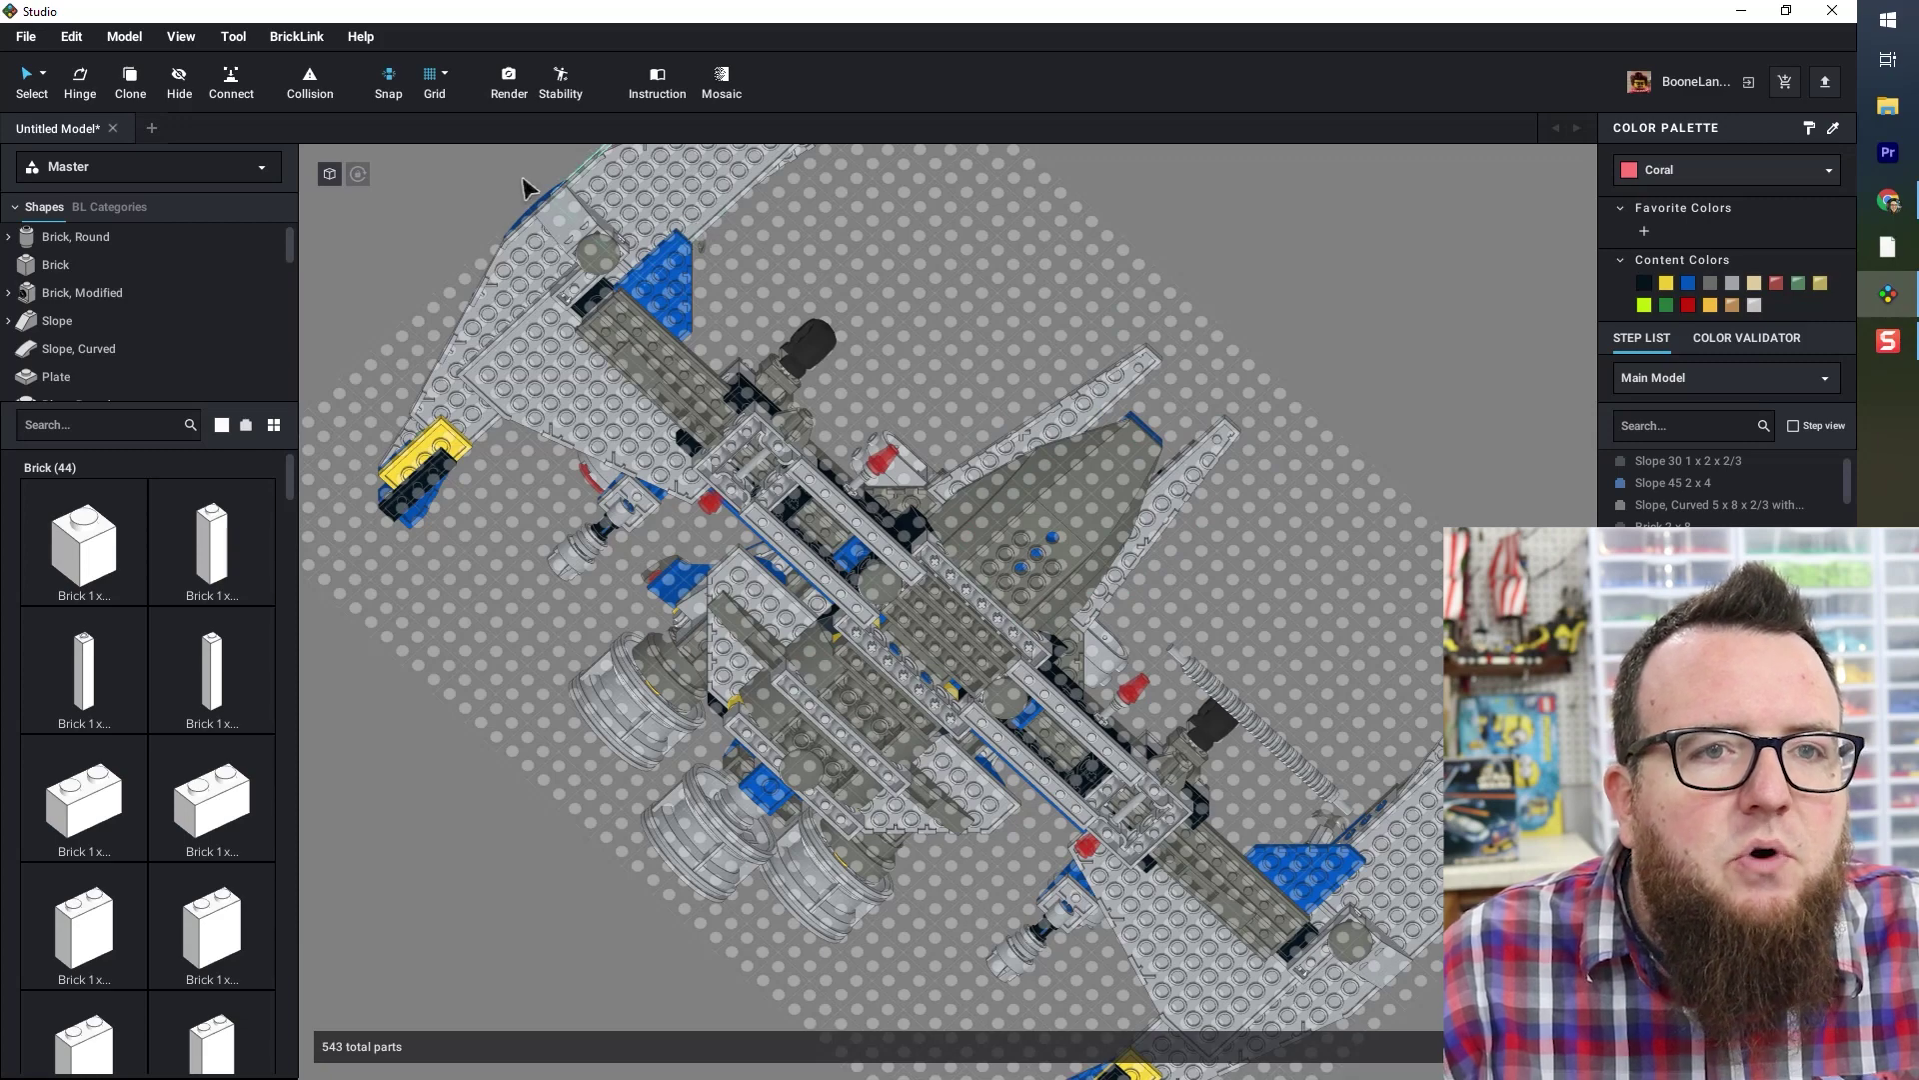
{"action": "left_click", "coordinate": [181, 40]}
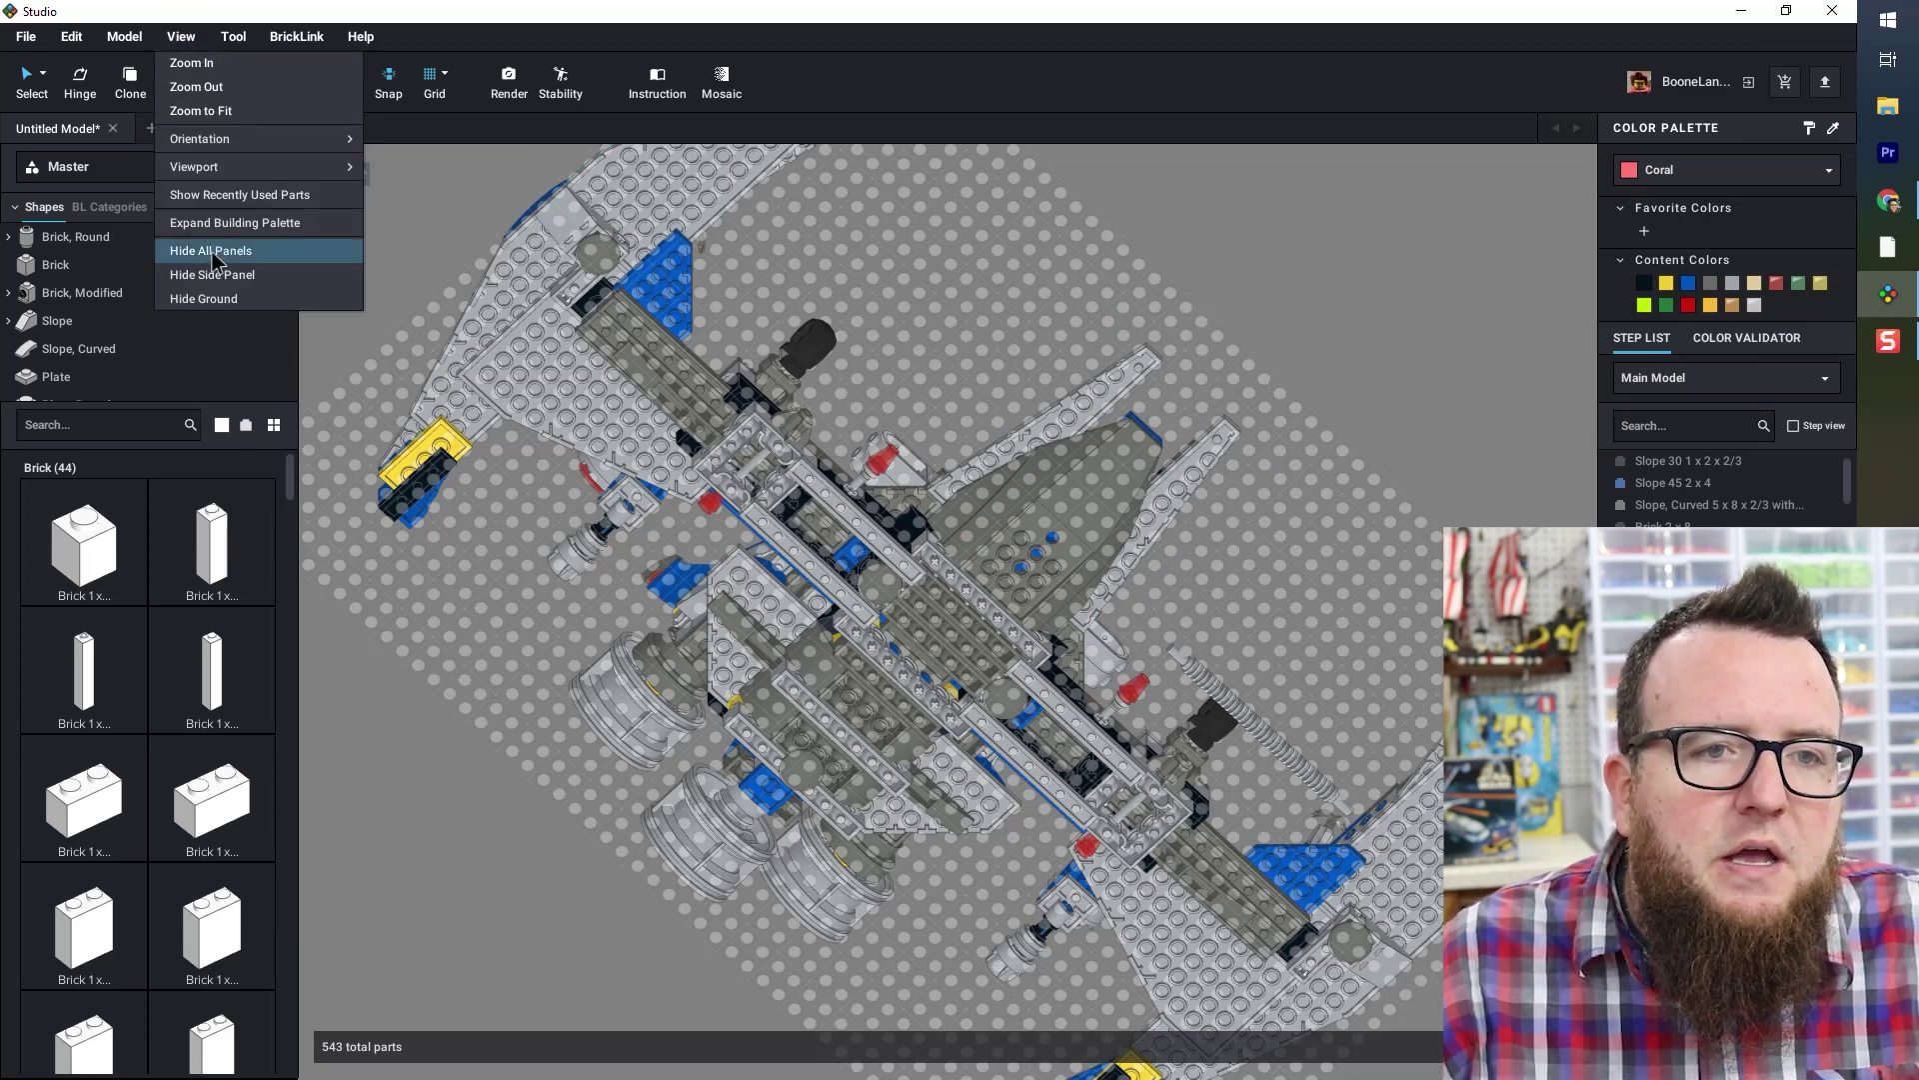
{"action": "left_click", "coordinate": [256, 300]}
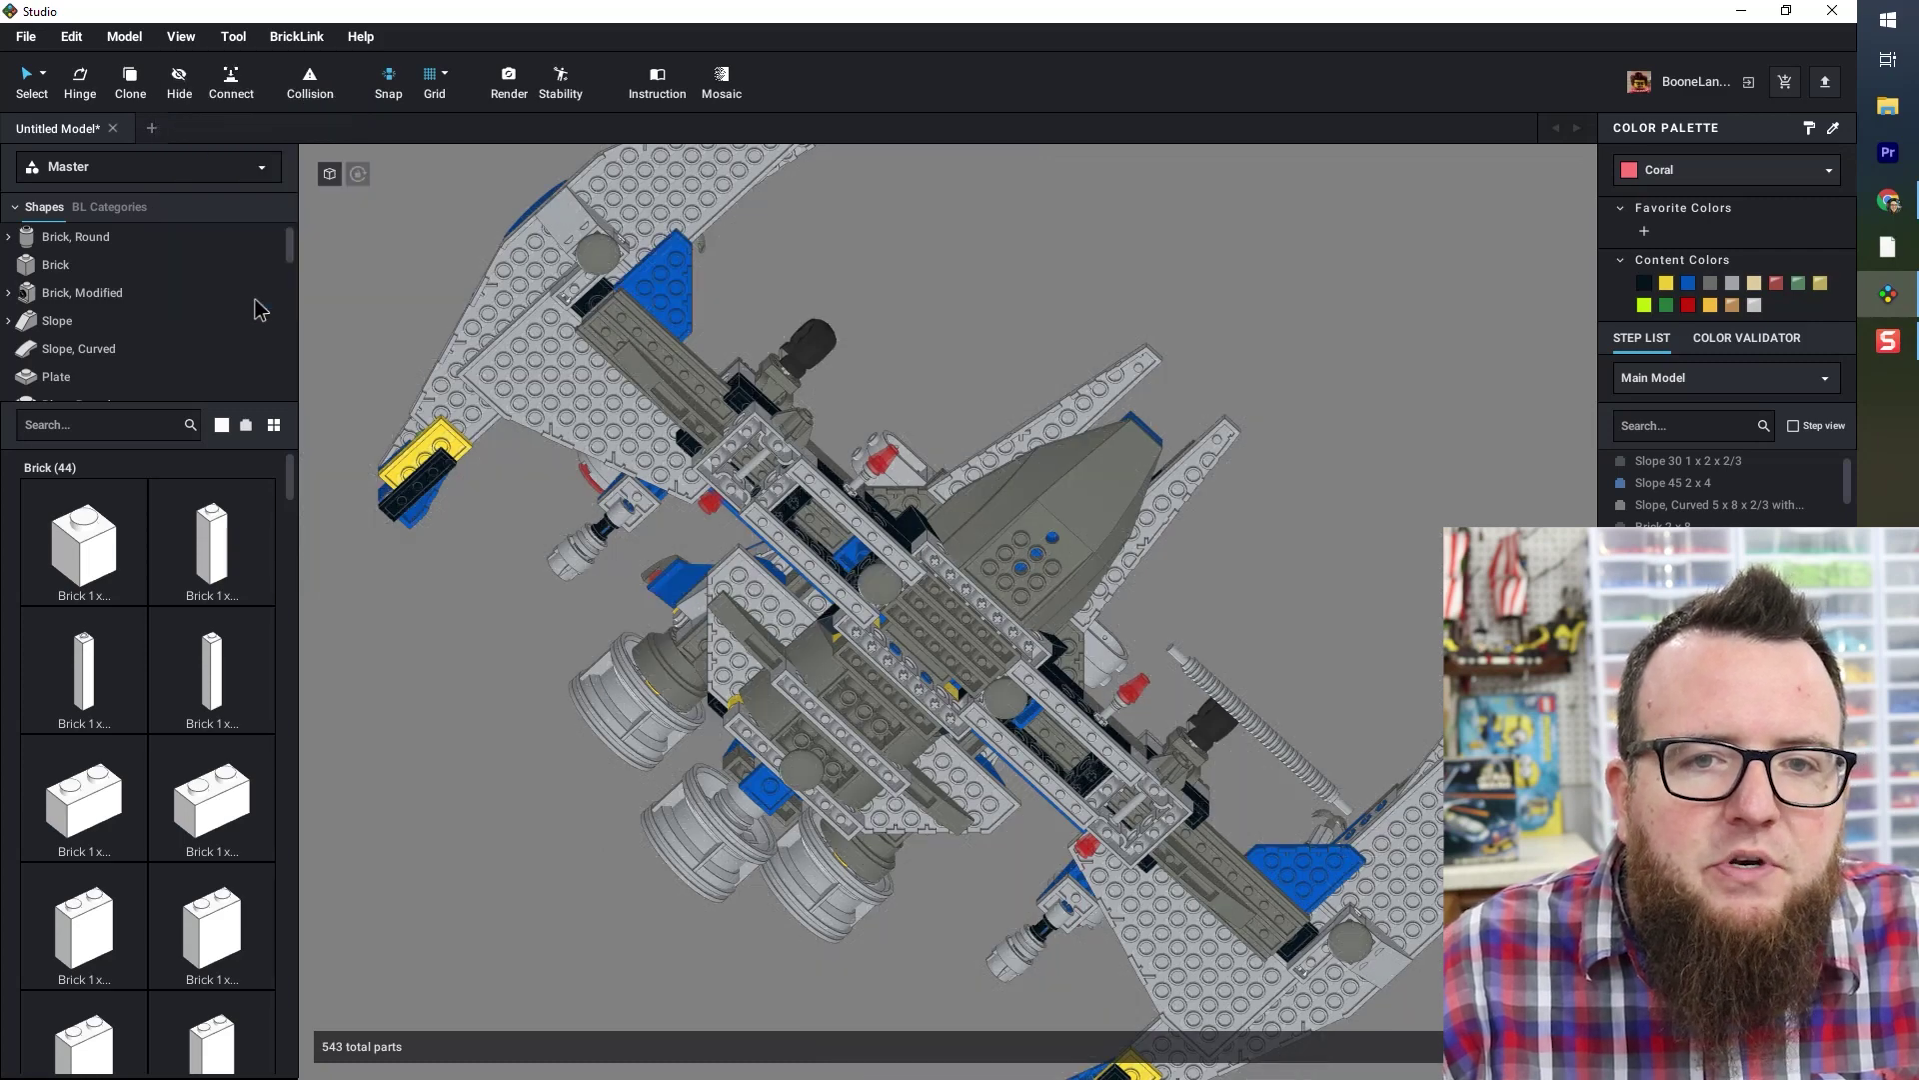
- Turn on collision detection and select the colliding cannon launcher on the engine mount beside the cockpit
{"action": "right_click_drag", "start_coordinate": [830, 405], "coordinate": [1166, 516]}
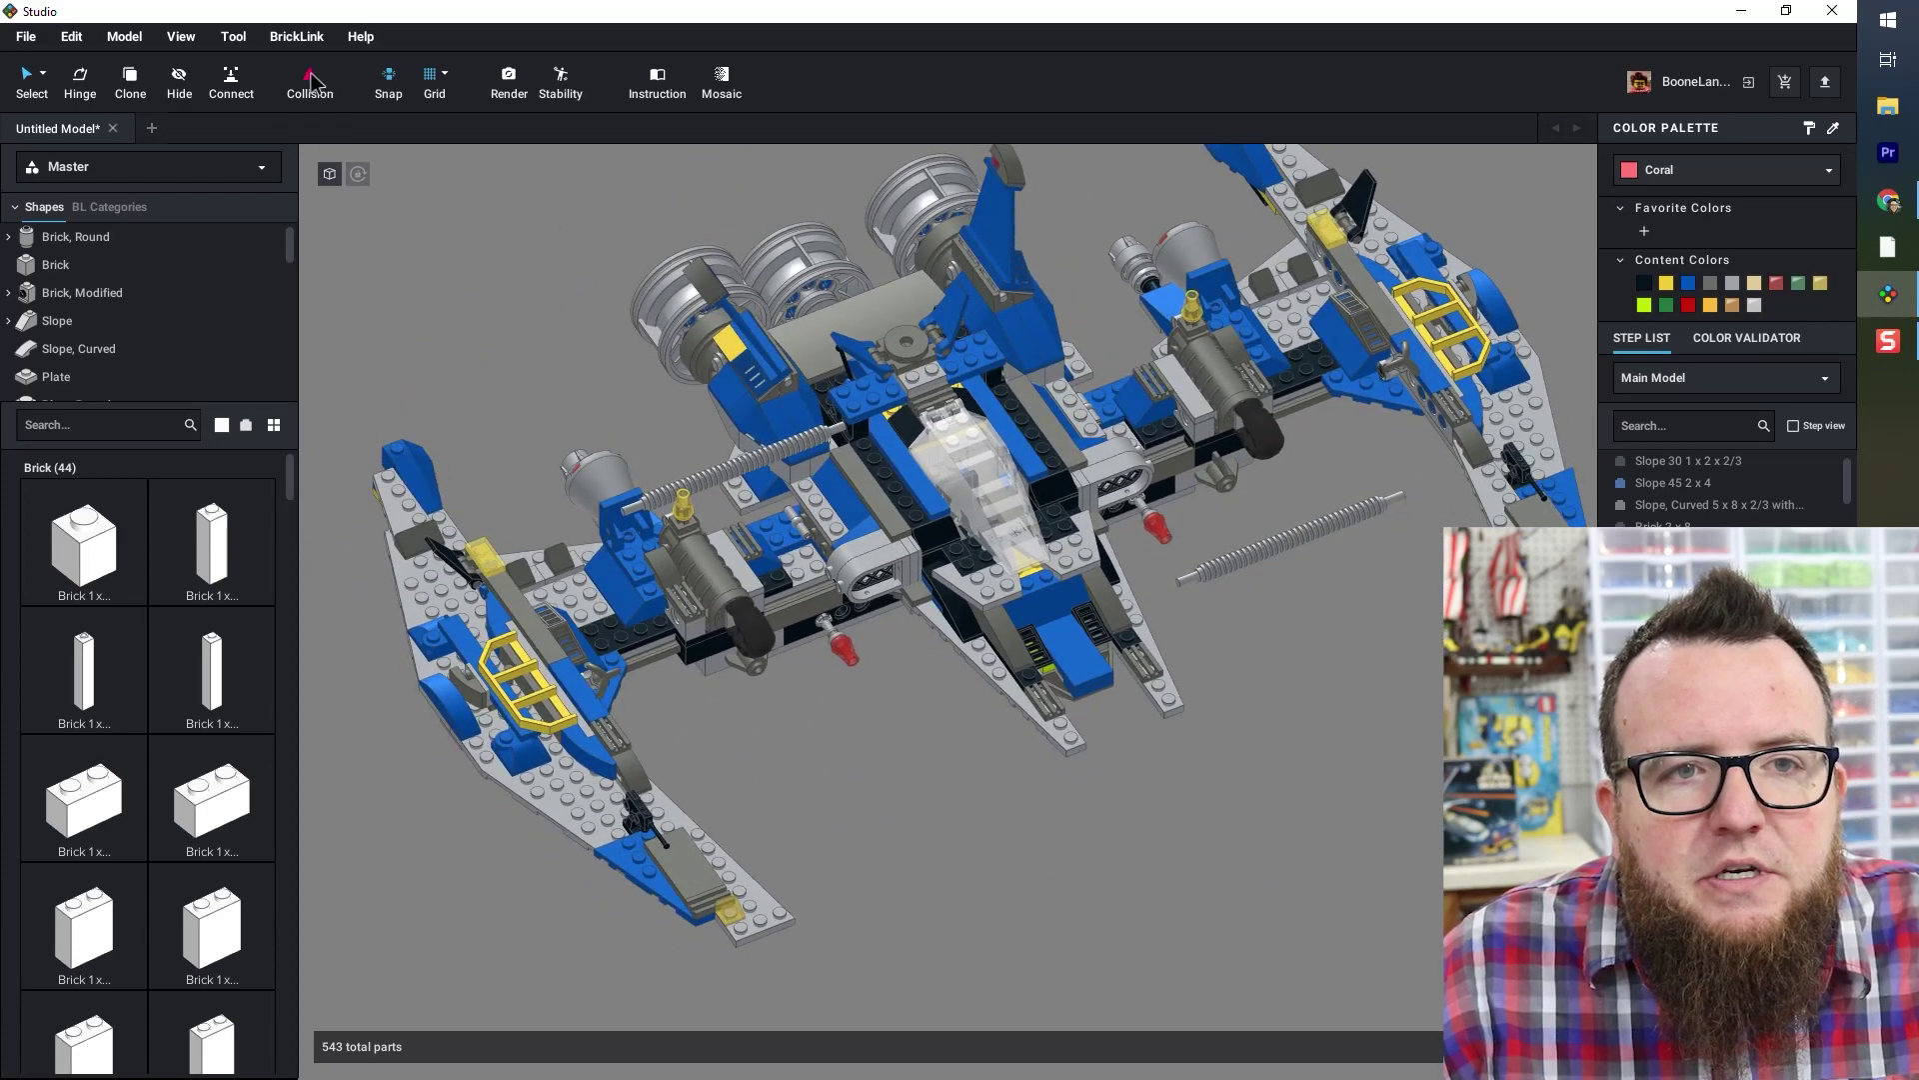
{"action": "left_click", "coordinate": [311, 80]}
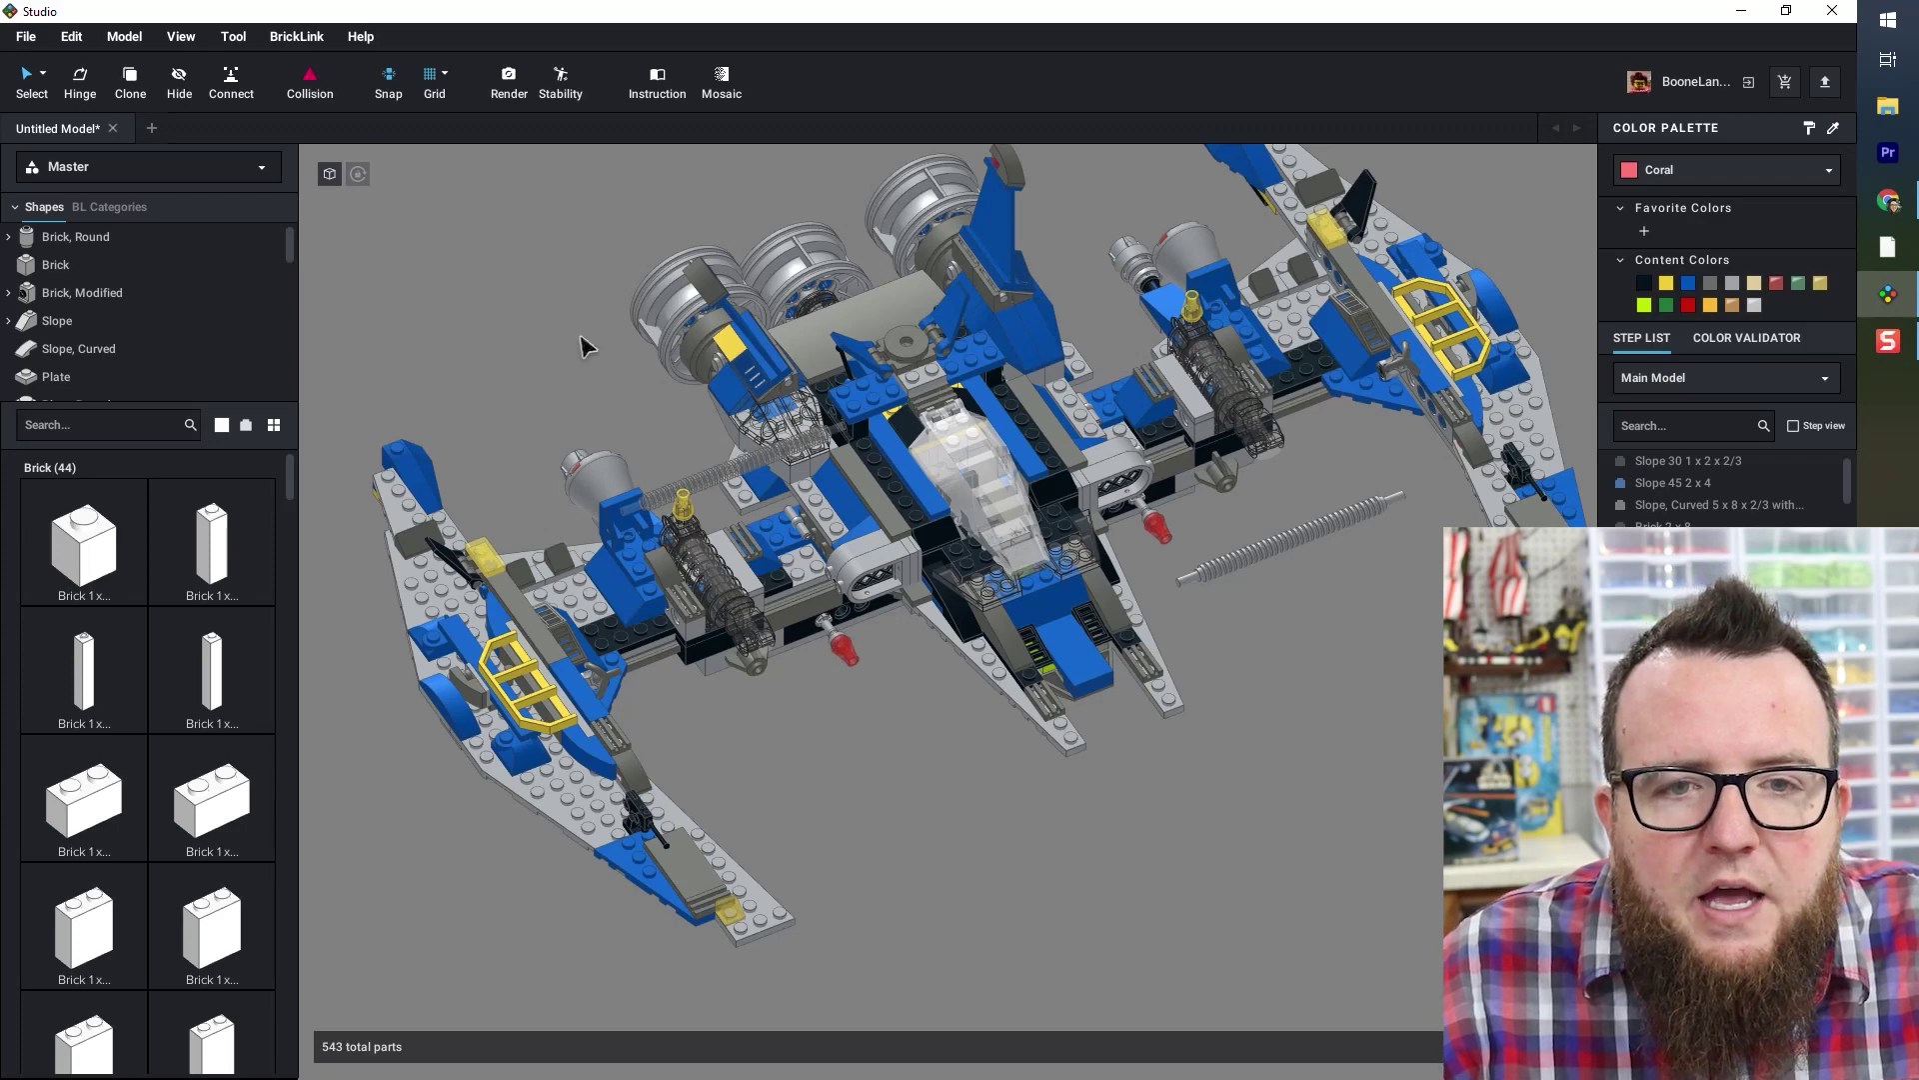
{"action": "scroll", "coordinate": [834, 735], "scroll_direction": "up", "scroll_amount": 8}
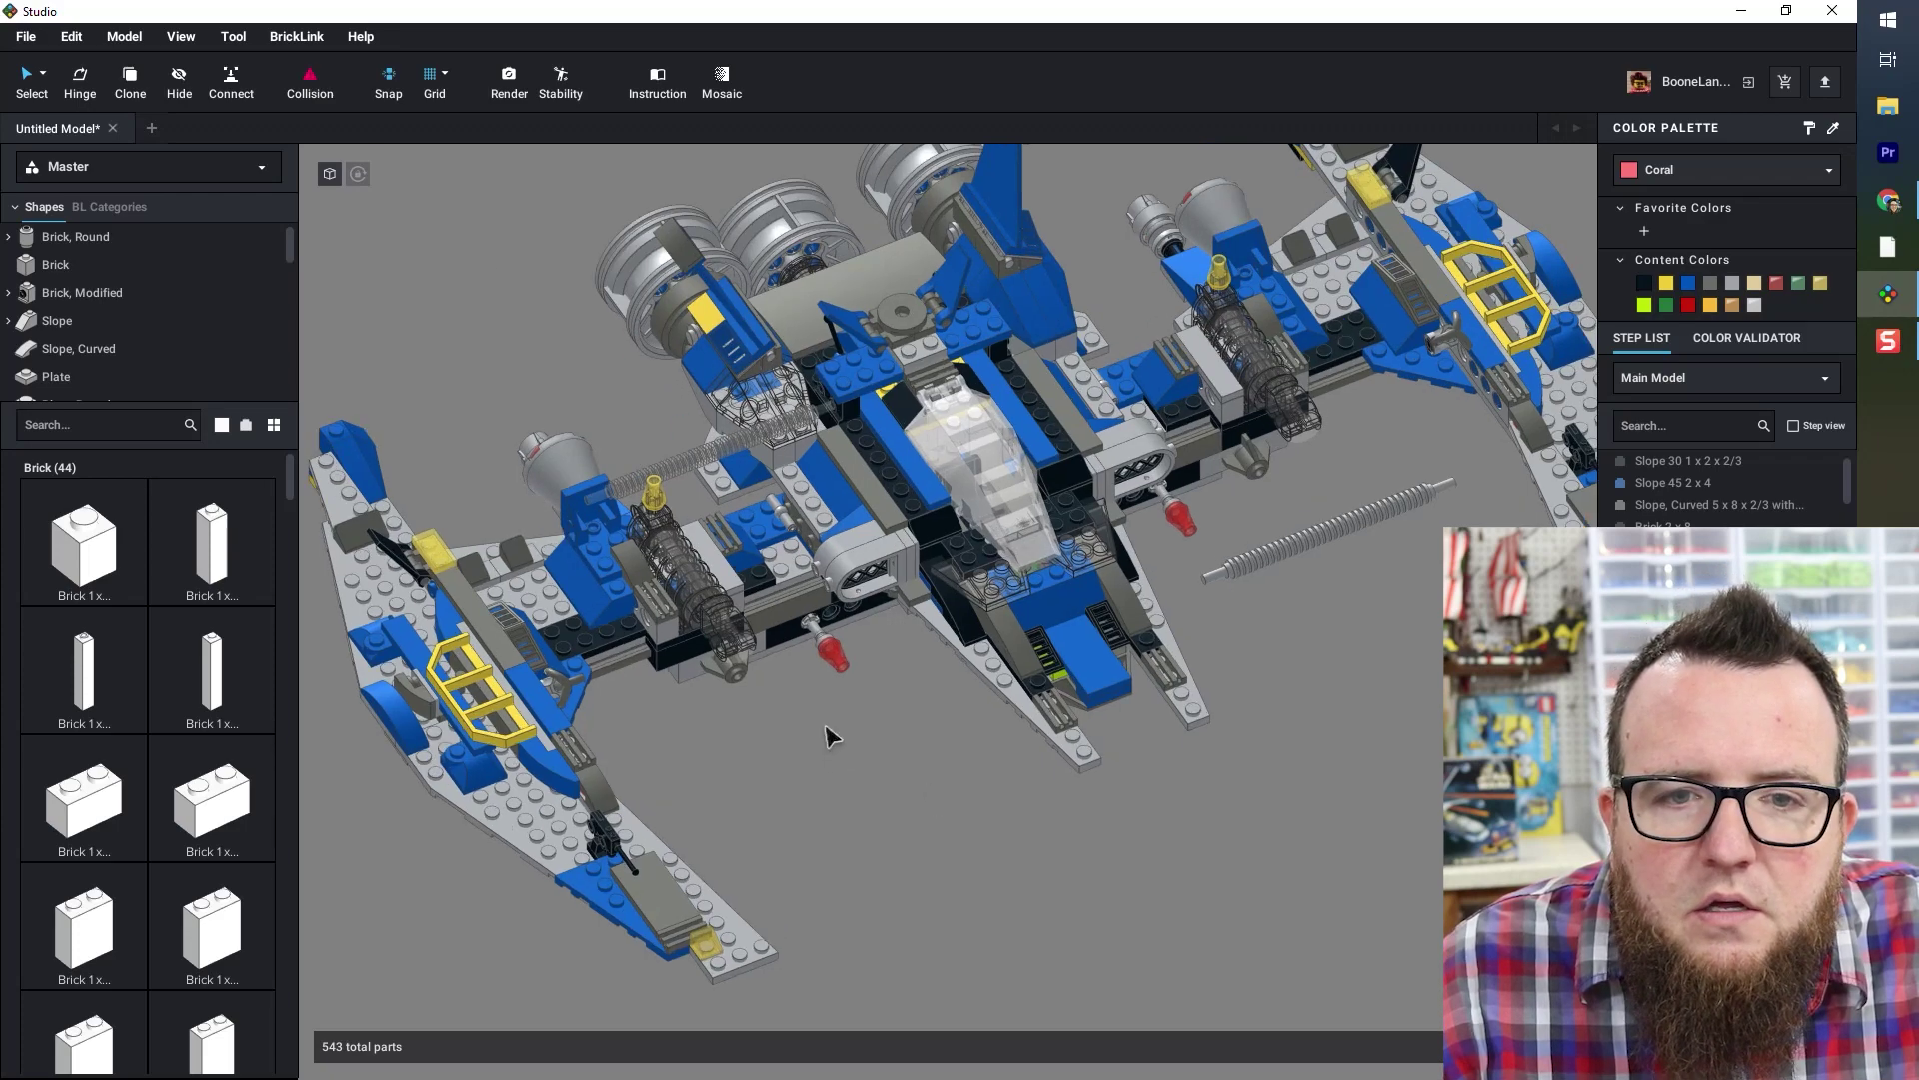
{"action": "middle_click_drag", "start_coordinate": [665, 716], "coordinate": [876, 801]}
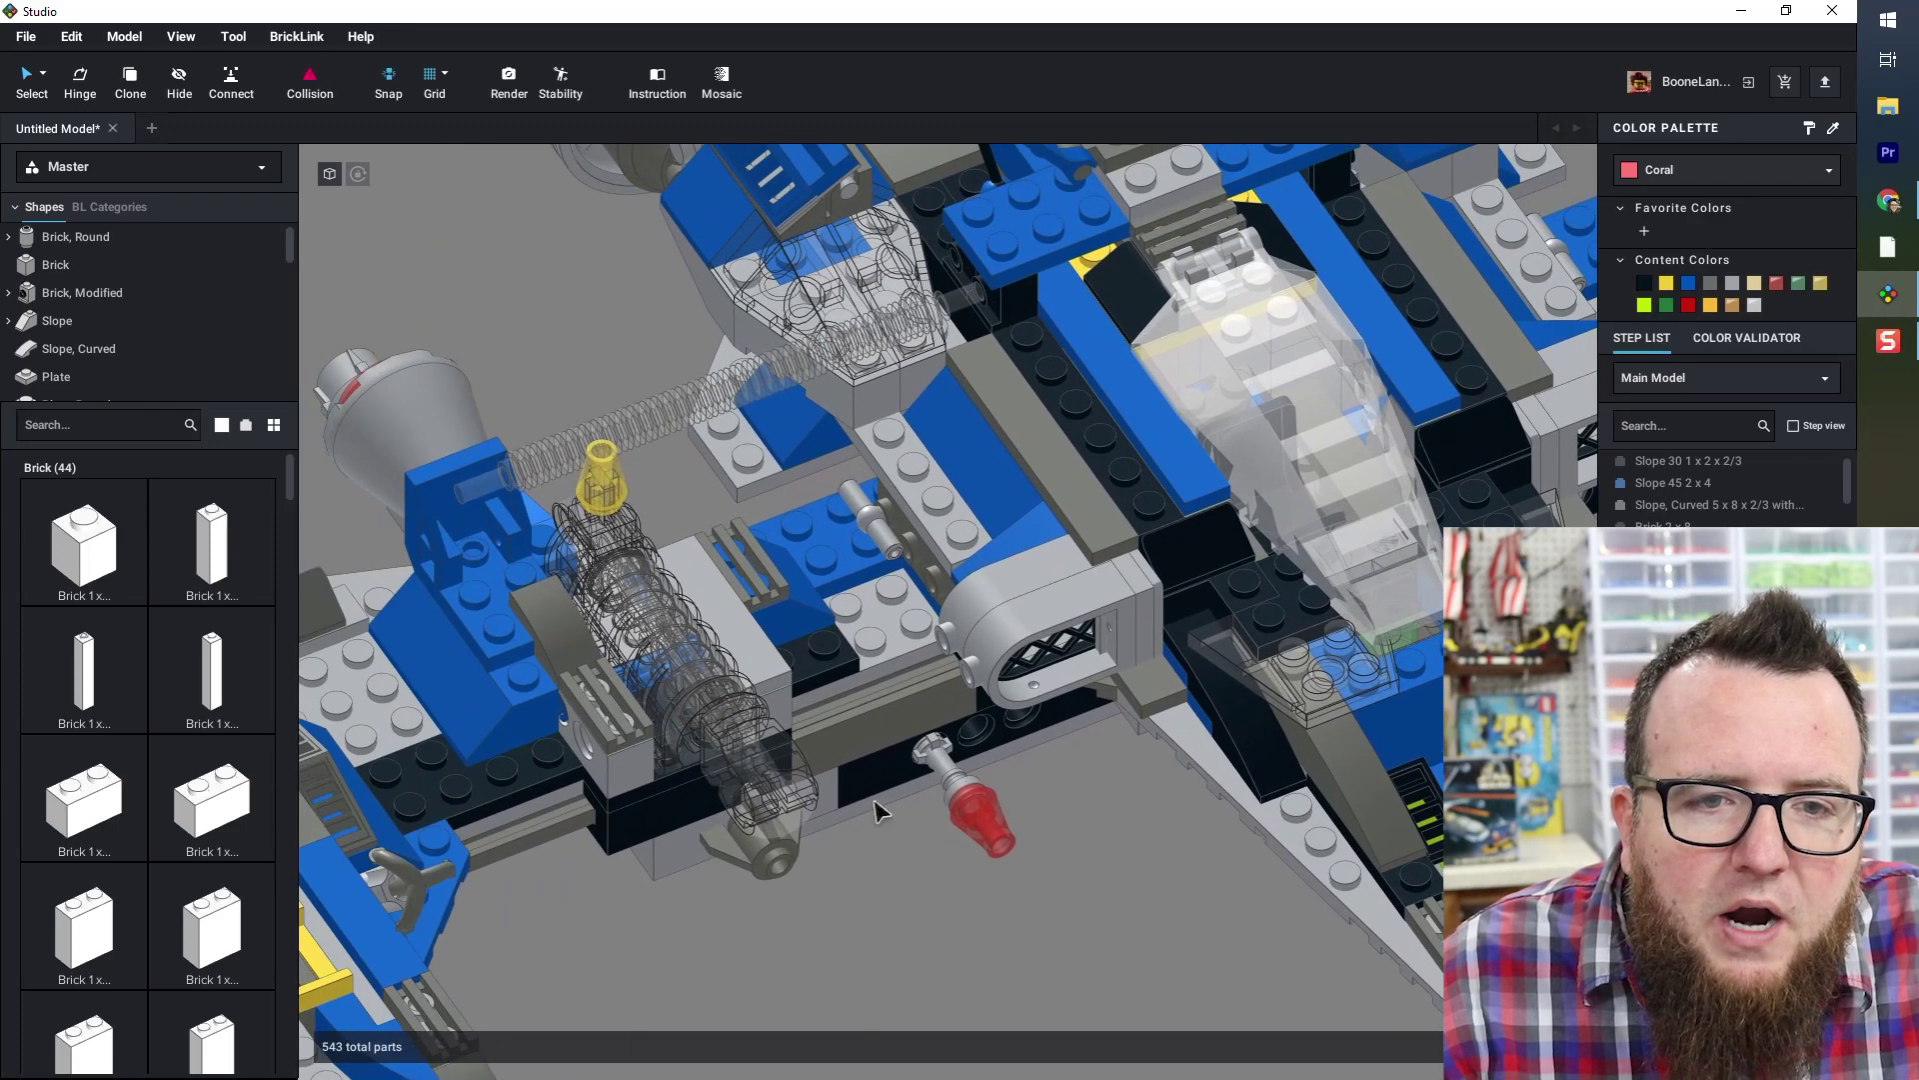
{"action": "left_click", "coordinate": [665, 615]}
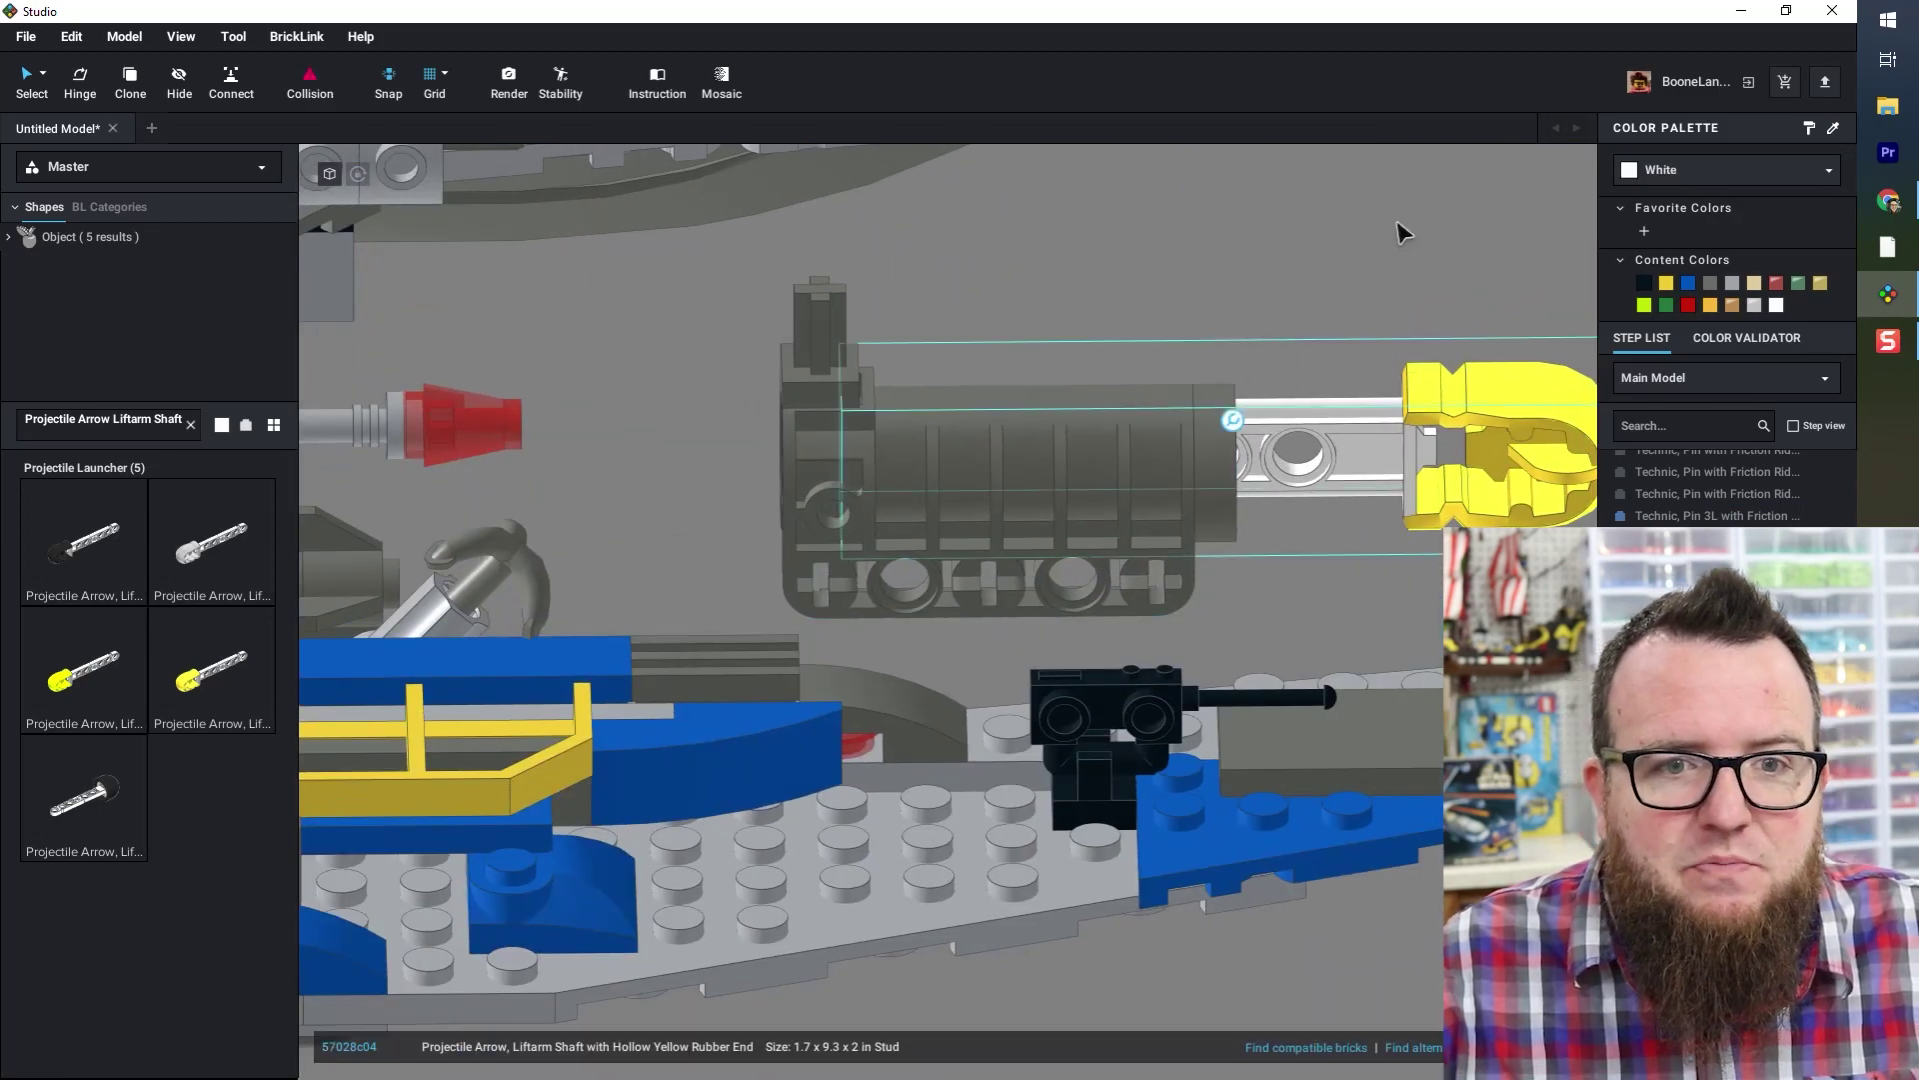
- Slide the projectile arrow with the hollow yellow rubber end into the barrel of the detached cannon launcher
{"action": "key", "text": "a"}
{"action": "key", "text": "Left"}
{"action": "key", "text": "Left"}
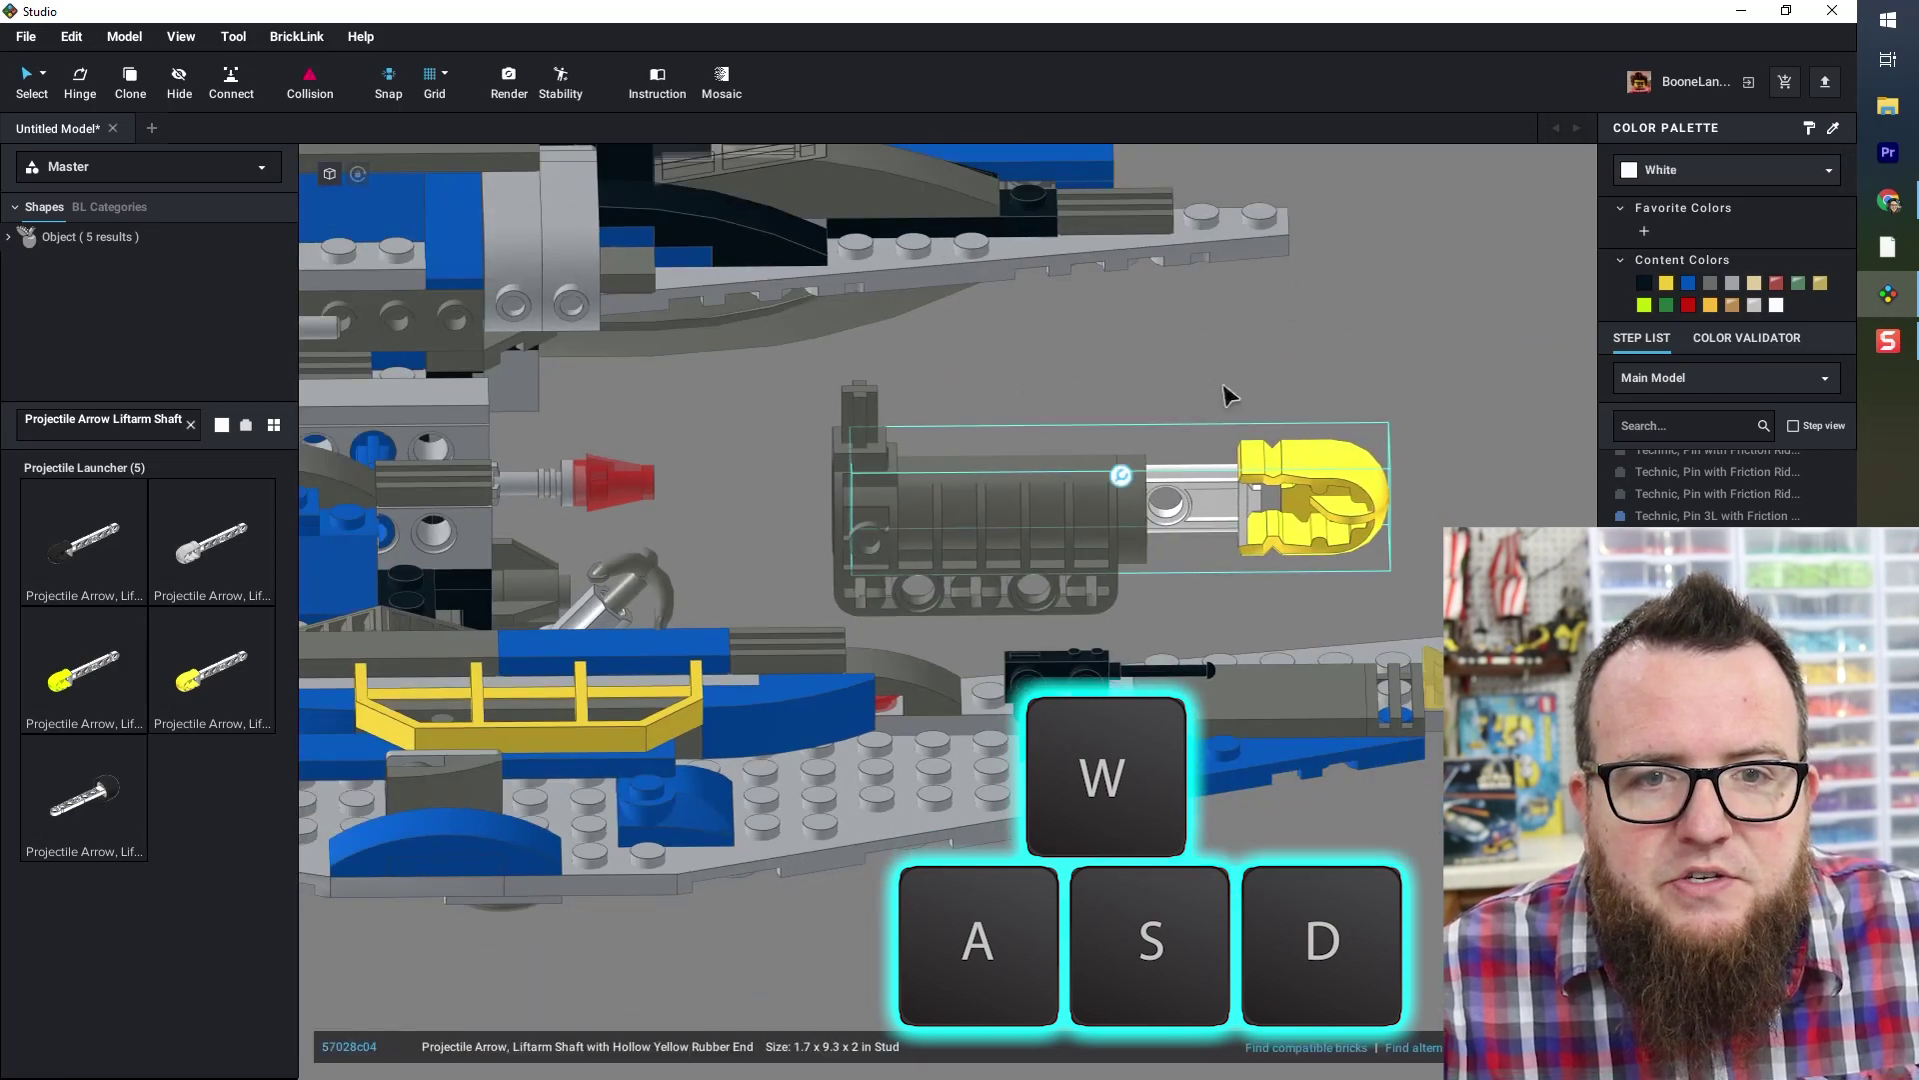
{"action": "key", "text": "Left"}
{"action": "key", "text": "Left"}
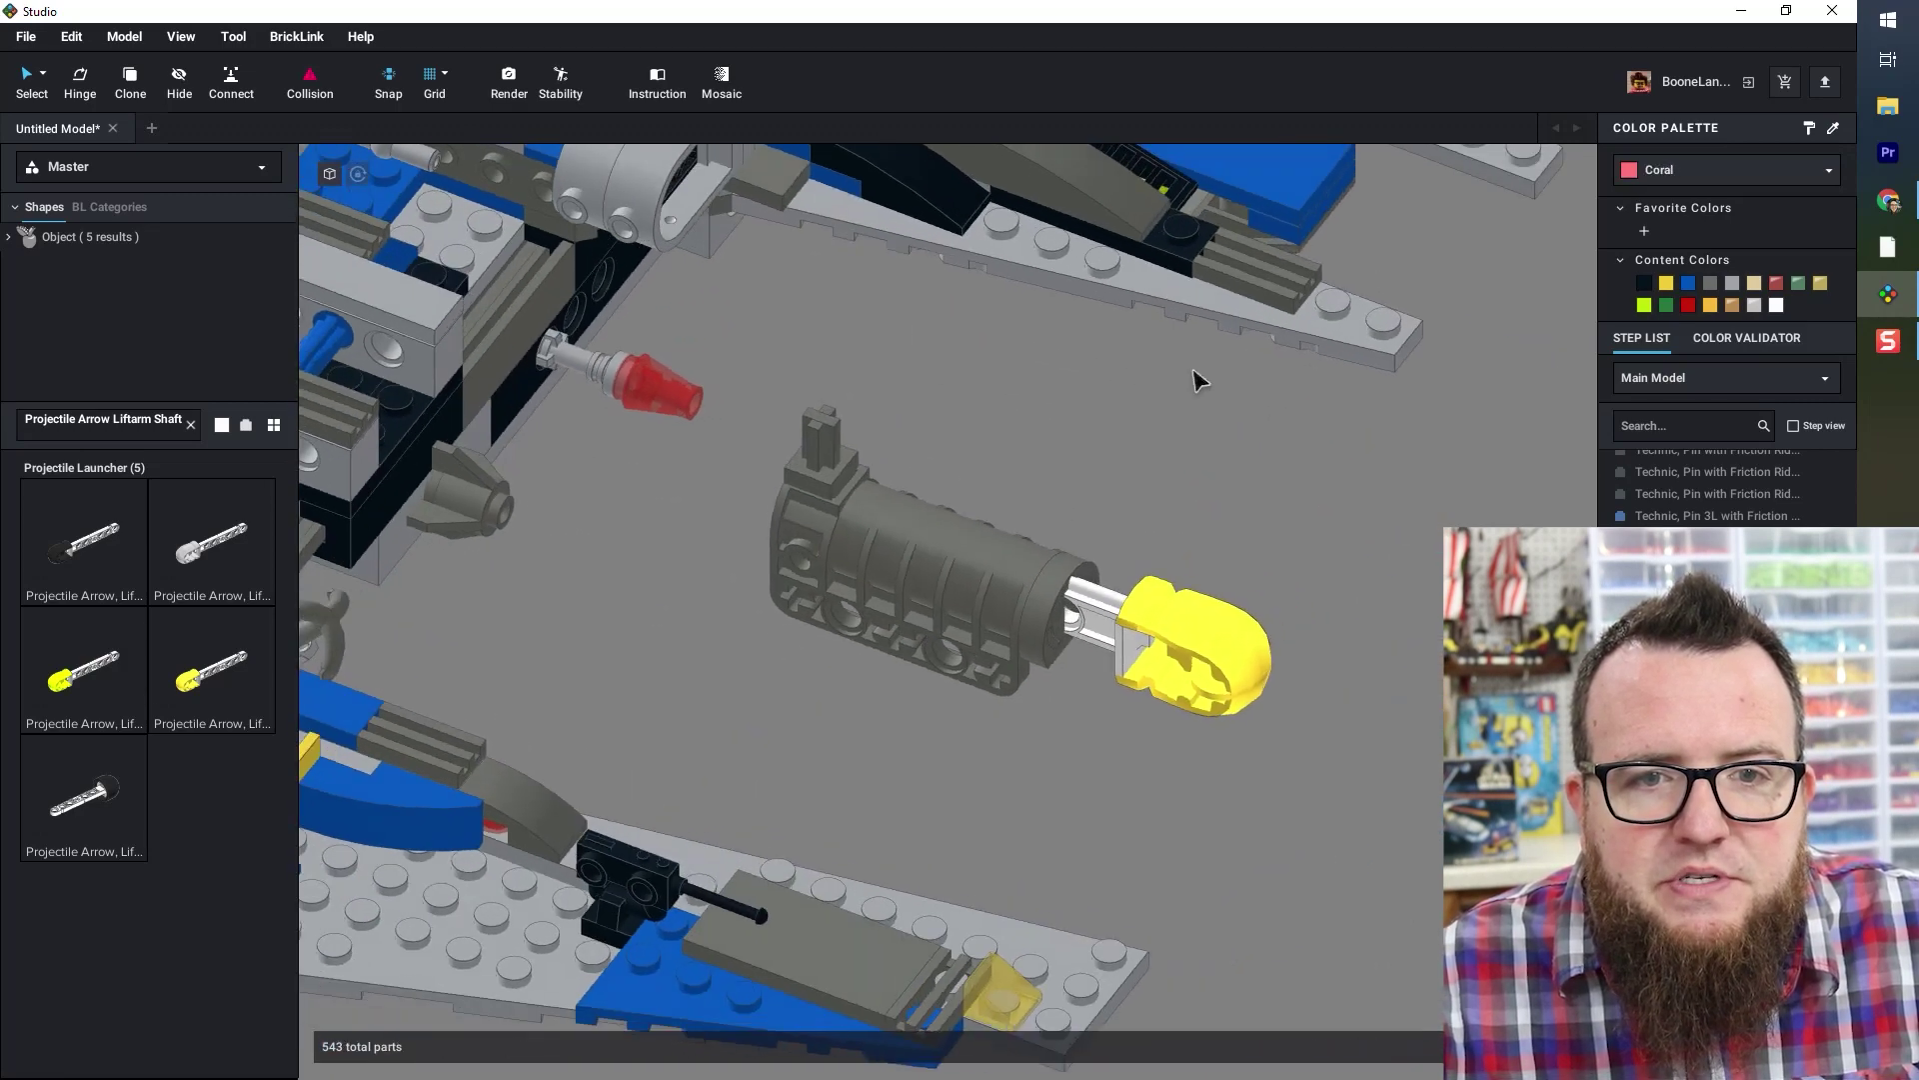
- Move the cannon launcher together with its yellow-tipped projectile arrow back onto the engine mount under the yellow cone
{"action": "right_click_drag", "start_coordinate": [1200, 381], "coordinate": [1106, 425]}
{"action": "scroll", "coordinate": [1106, 425], "scroll_direction": "down", "scroll_amount": 3}
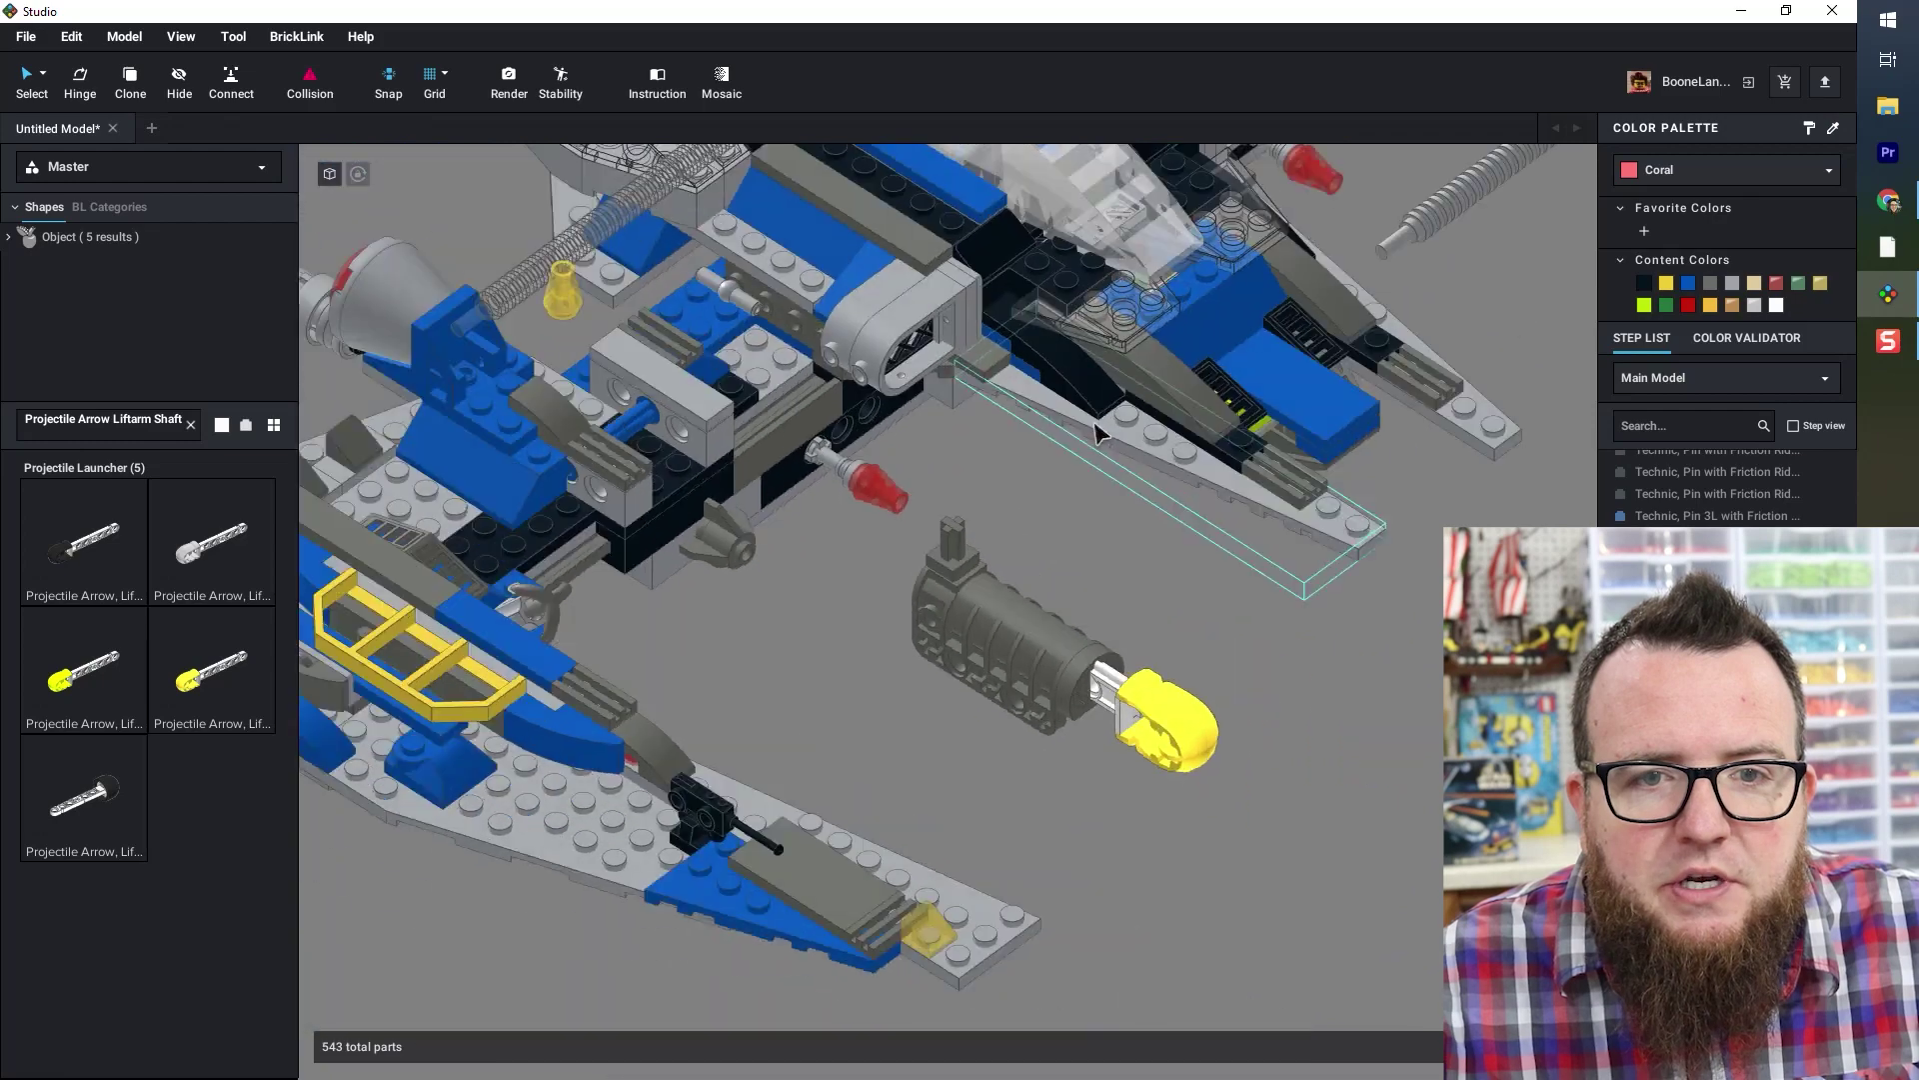
{"action": "scroll", "coordinate": [1011, 447], "scroll_direction": "up", "scroll_amount": 2}
{"action": "left_click", "coordinate": [1026, 667]}
{"action": "left_click_drag", "start_coordinate": [1025, 667], "coordinate": [560, 379]}
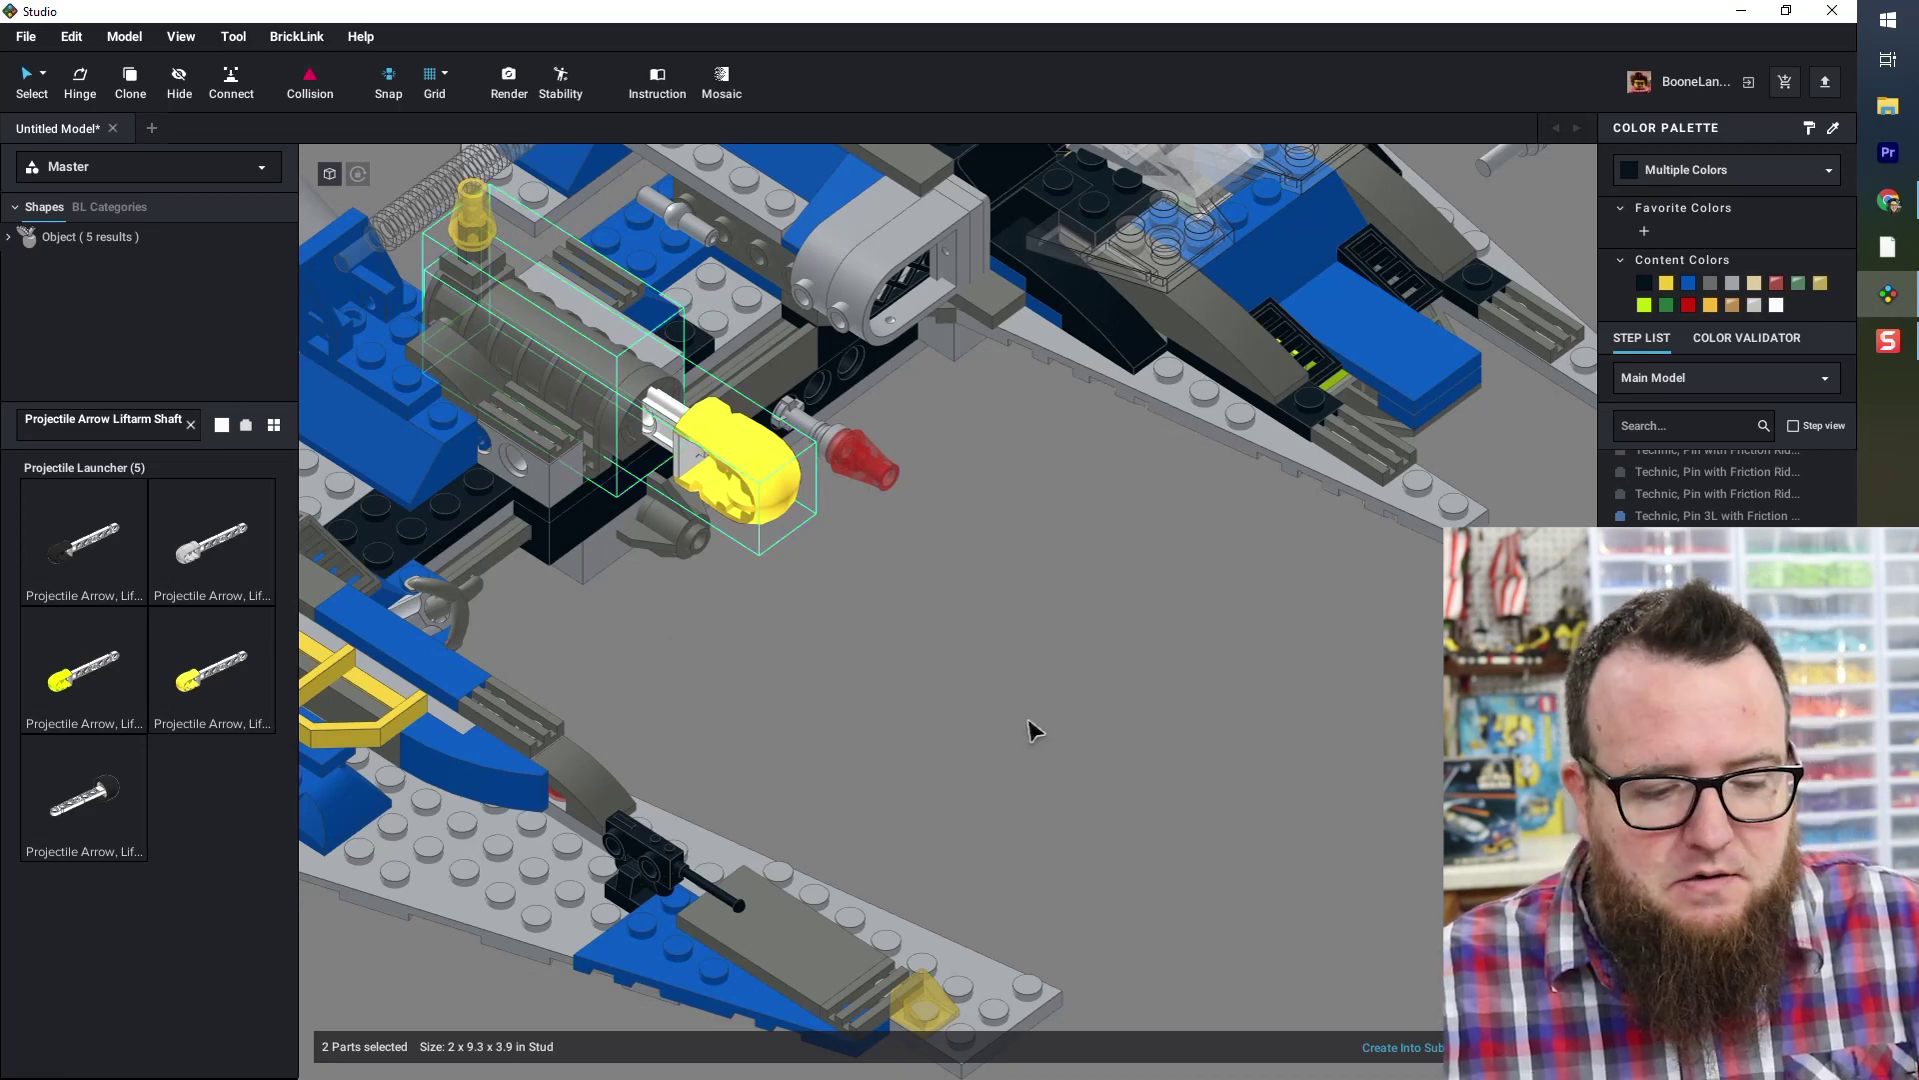
- Clone the cannon launcher with its yellow-tipped projectile arrow and place the copy in the open space beside the spaceship's nose
{"action": "key", "text": "c"}
{"action": "scroll", "coordinate": [1207, 719], "scroll_direction": "down", "scroll_amount": 5}
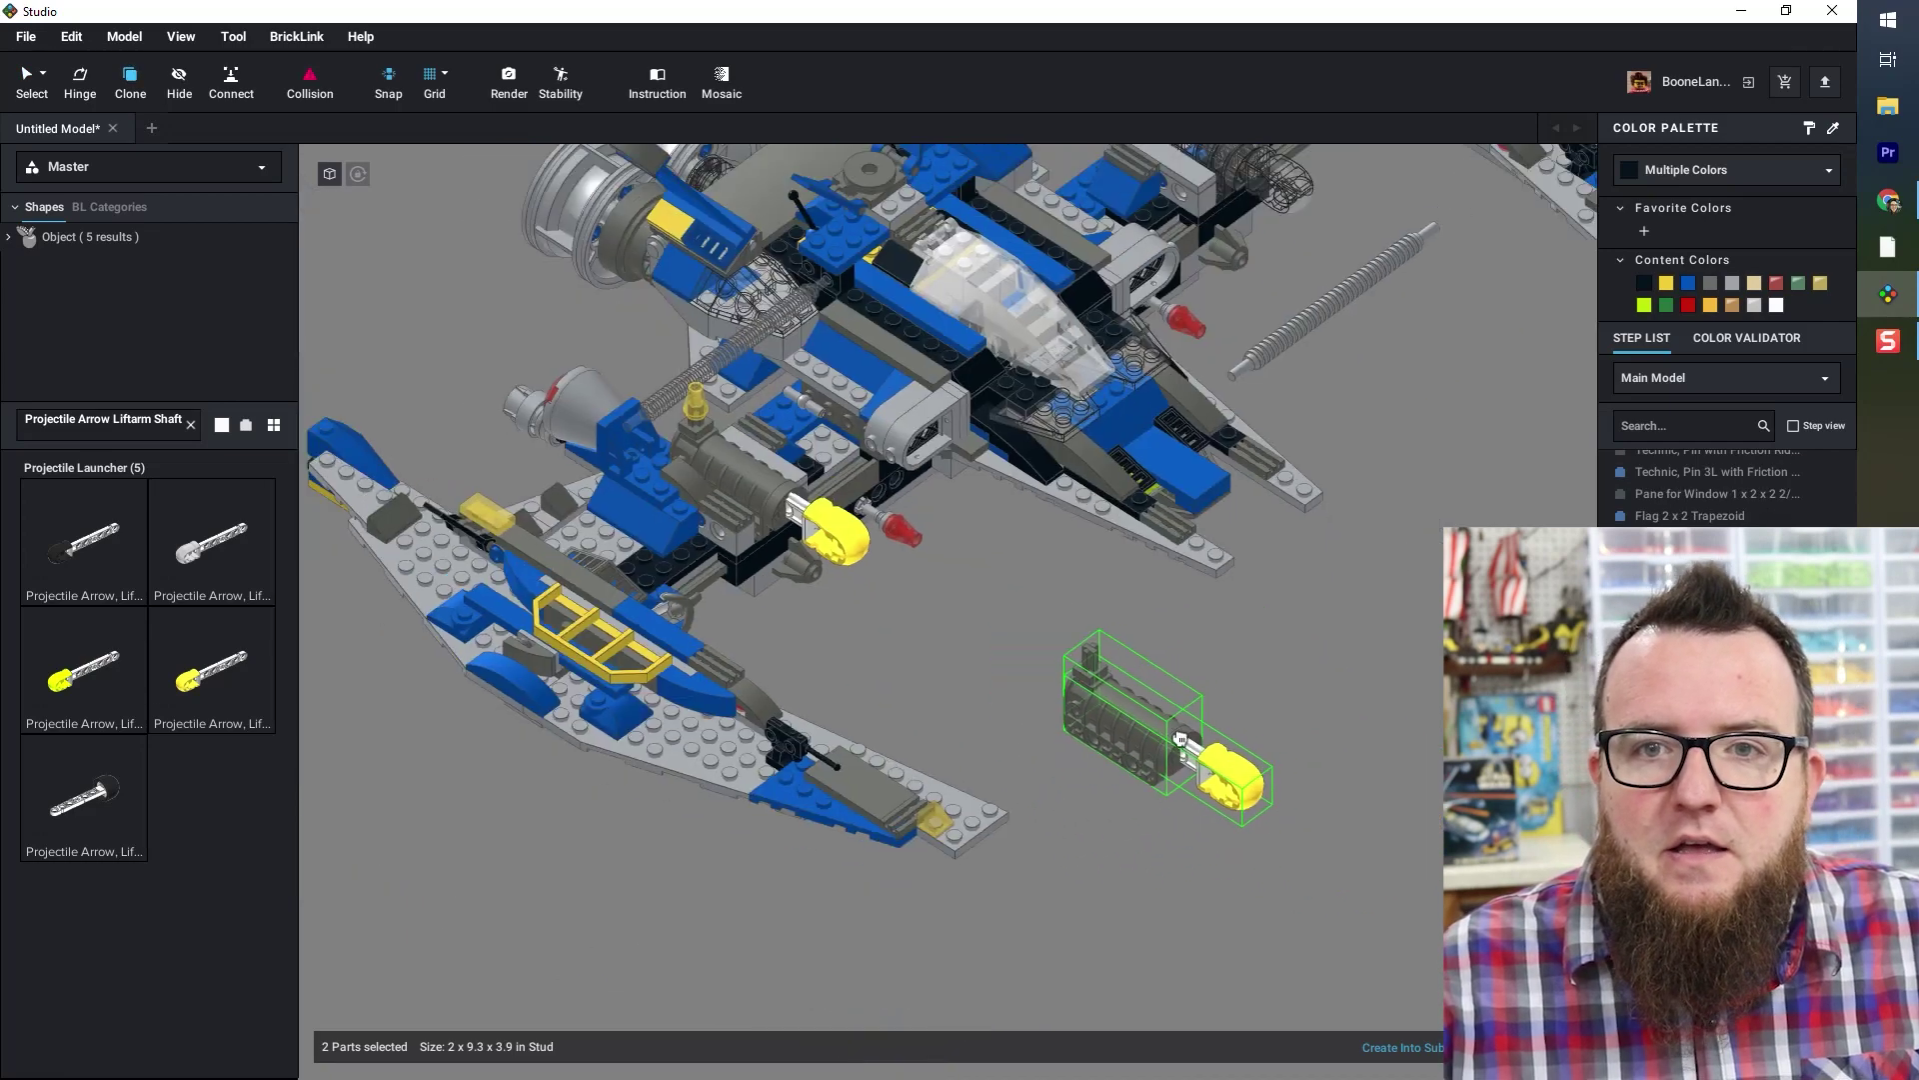
{"action": "middle_click_drag", "start_coordinate": [1189, 740], "coordinate": [932, 858]}
{"action": "left_click", "coordinate": [1147, 570]}
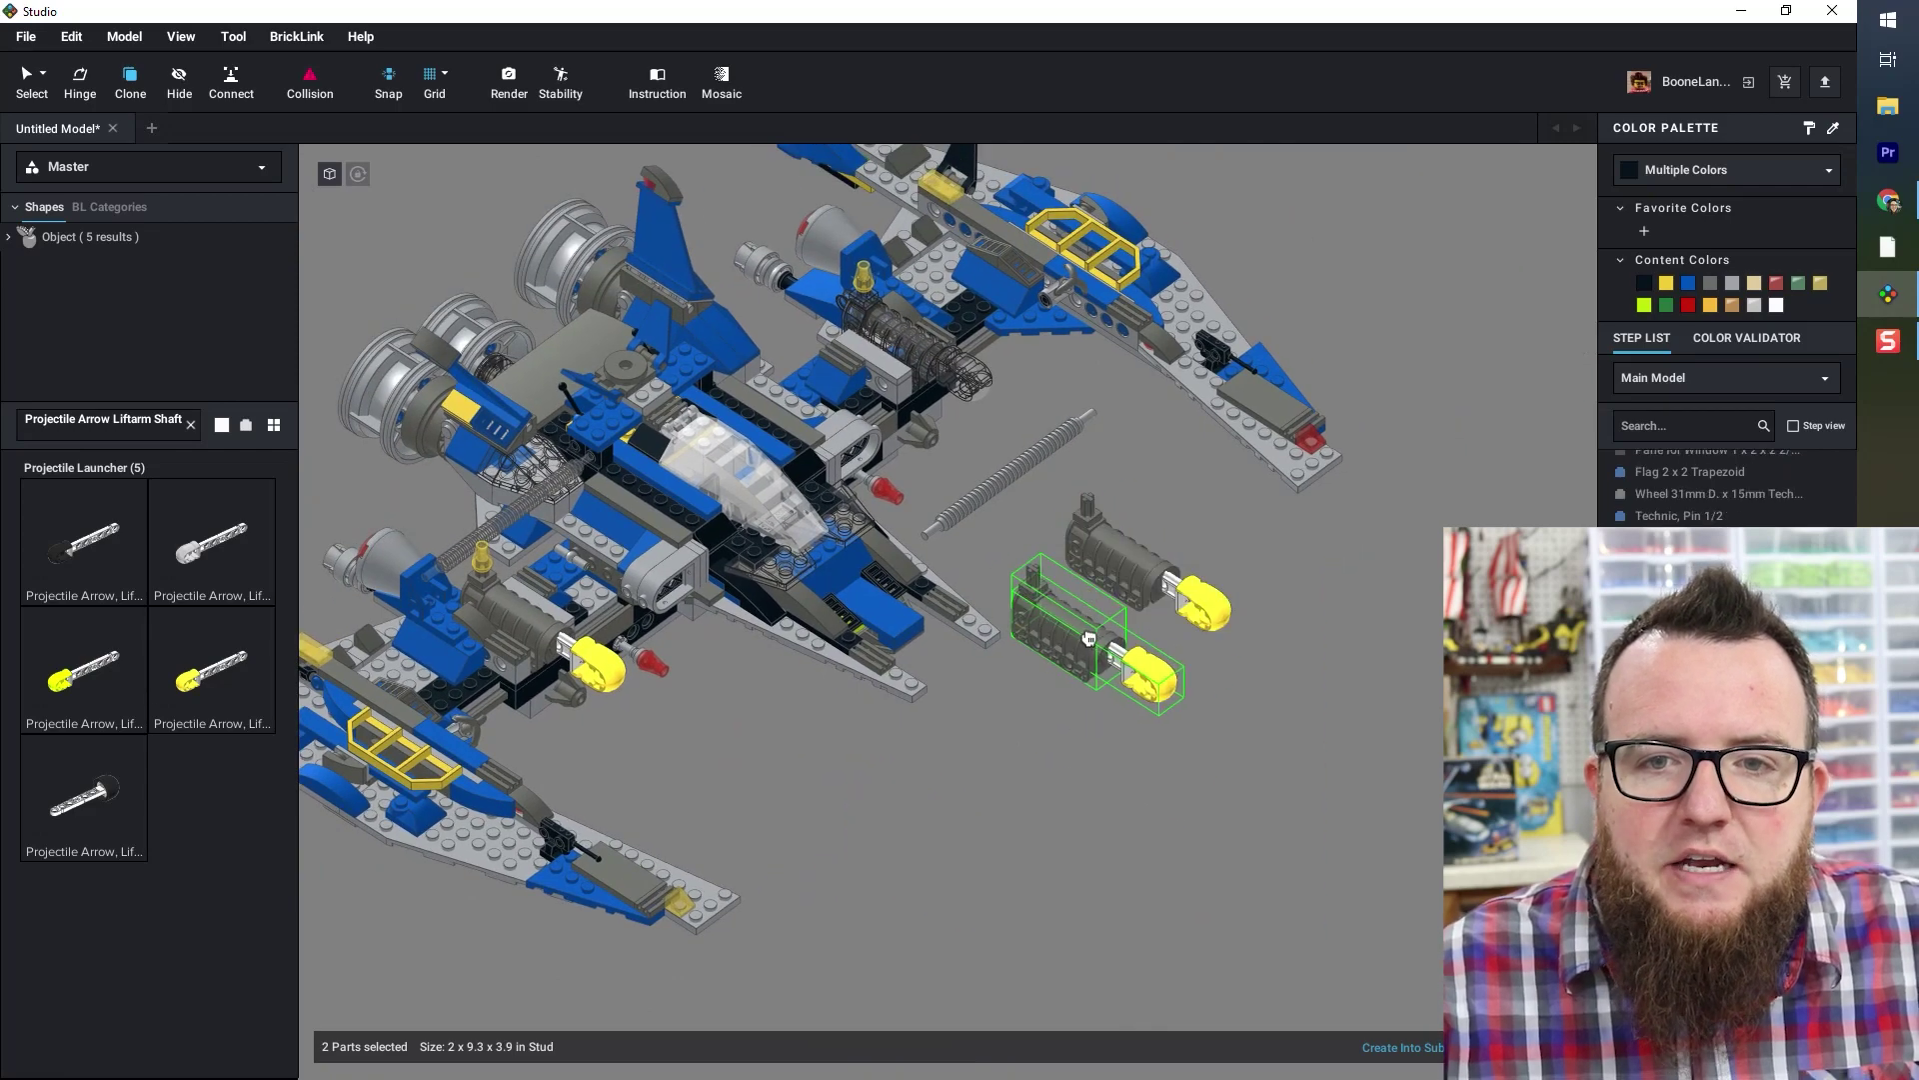
{"action": "key", "text": "Escape"}
- Delete the colliding projectile arrow and its cannon launcher from the opposite engine mount, beside the loose ribbed hose
{"action": "scroll", "coordinate": [1060, 580], "scroll_direction": "up", "scroll_amount": 5}
{"action": "middle_click_drag", "start_coordinate": [1058, 579], "coordinate": [920, 746]}
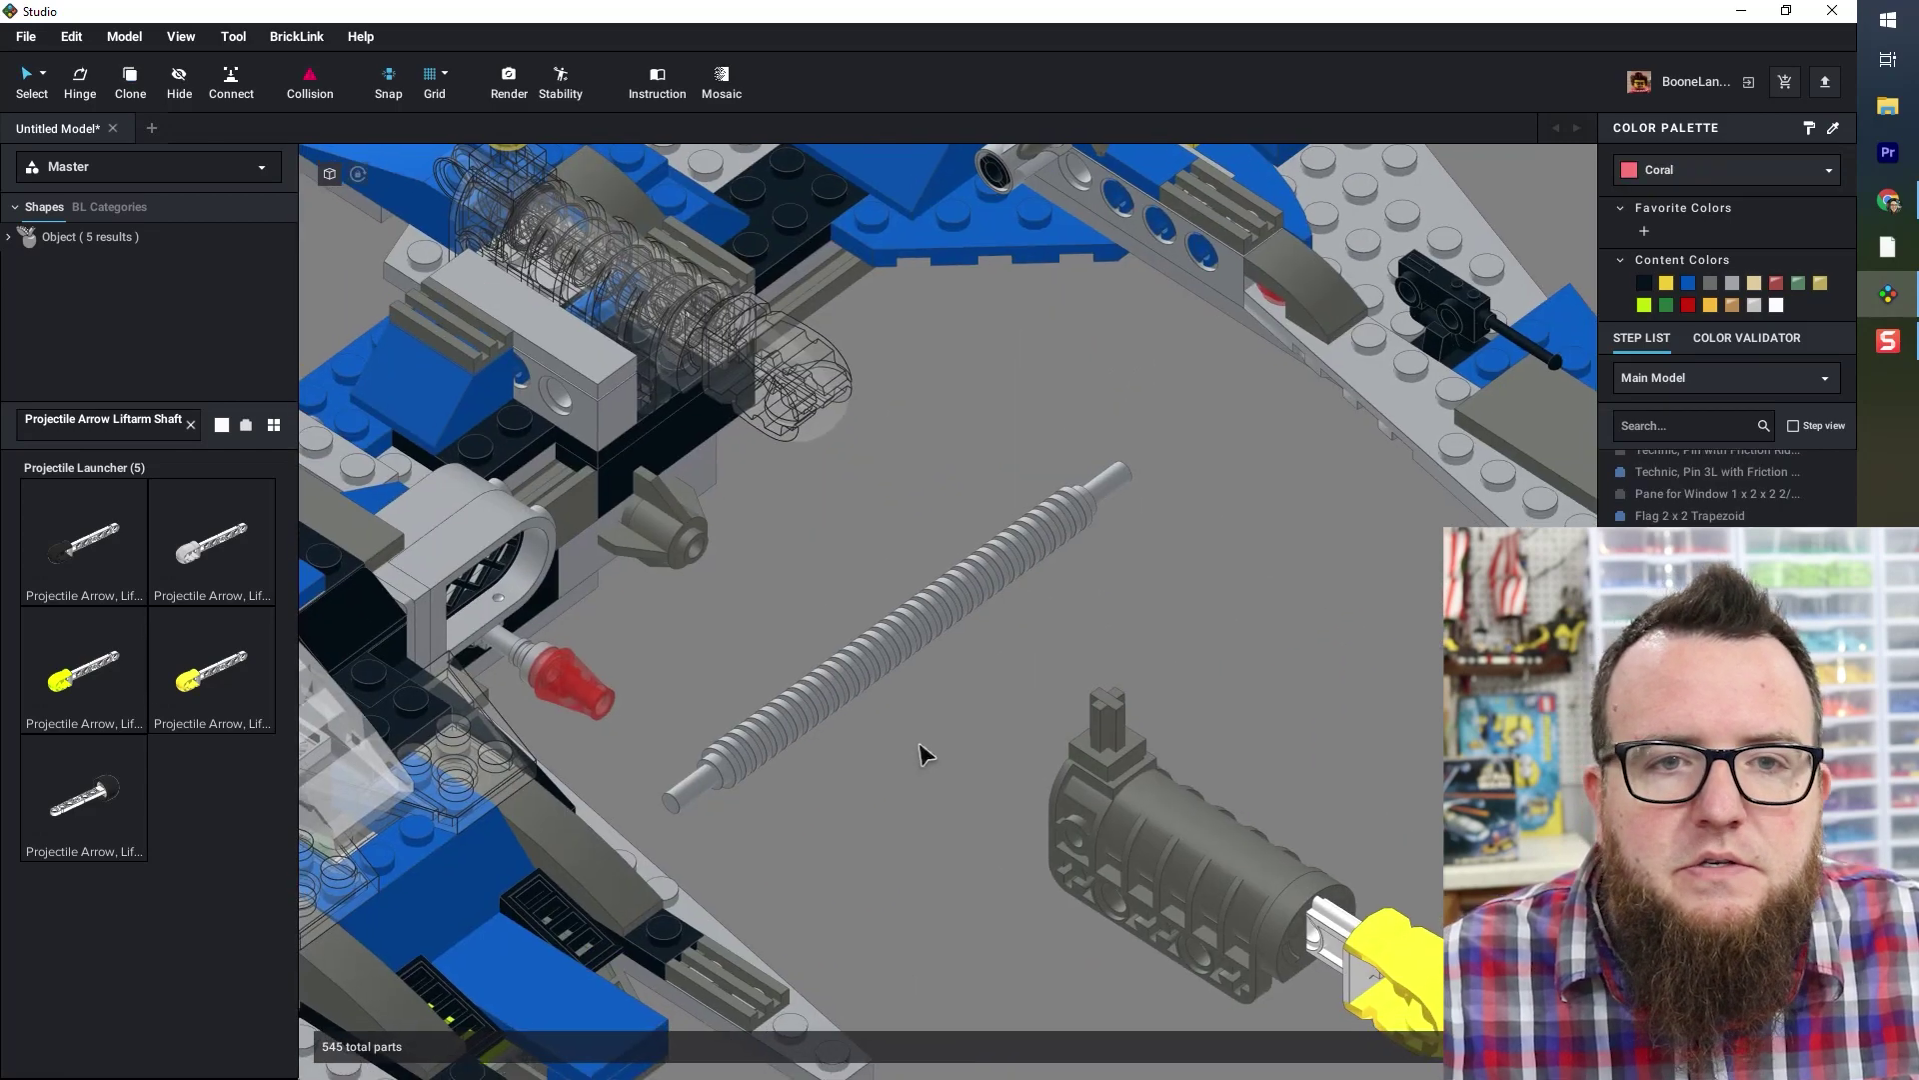
{"action": "left_click", "coordinate": [751, 309]}
{"action": "key", "text": "Delete"}
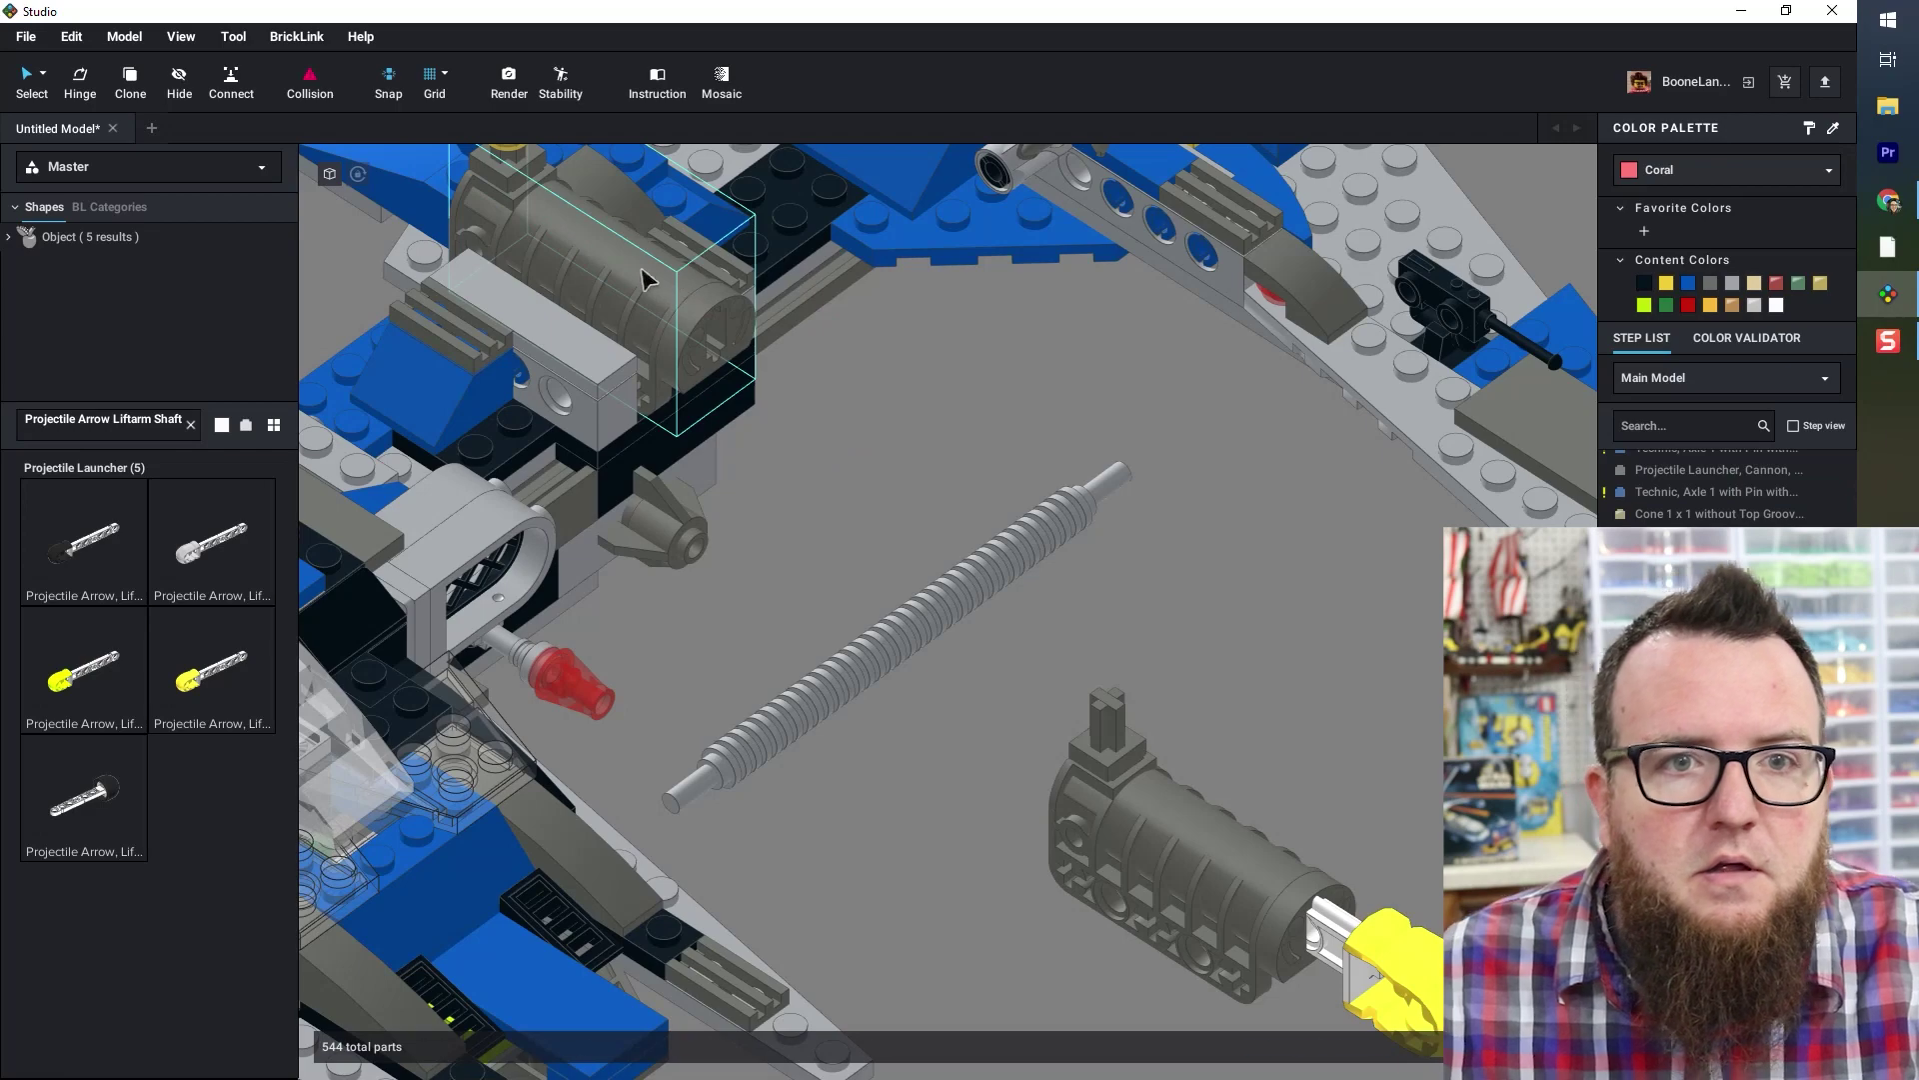
{"action": "left_click", "coordinate": [644, 280]}
{"action": "key", "text": "Delete"}
{"action": "scroll", "coordinate": [725, 400], "scroll_direction": "down", "scroll_amount": 2}
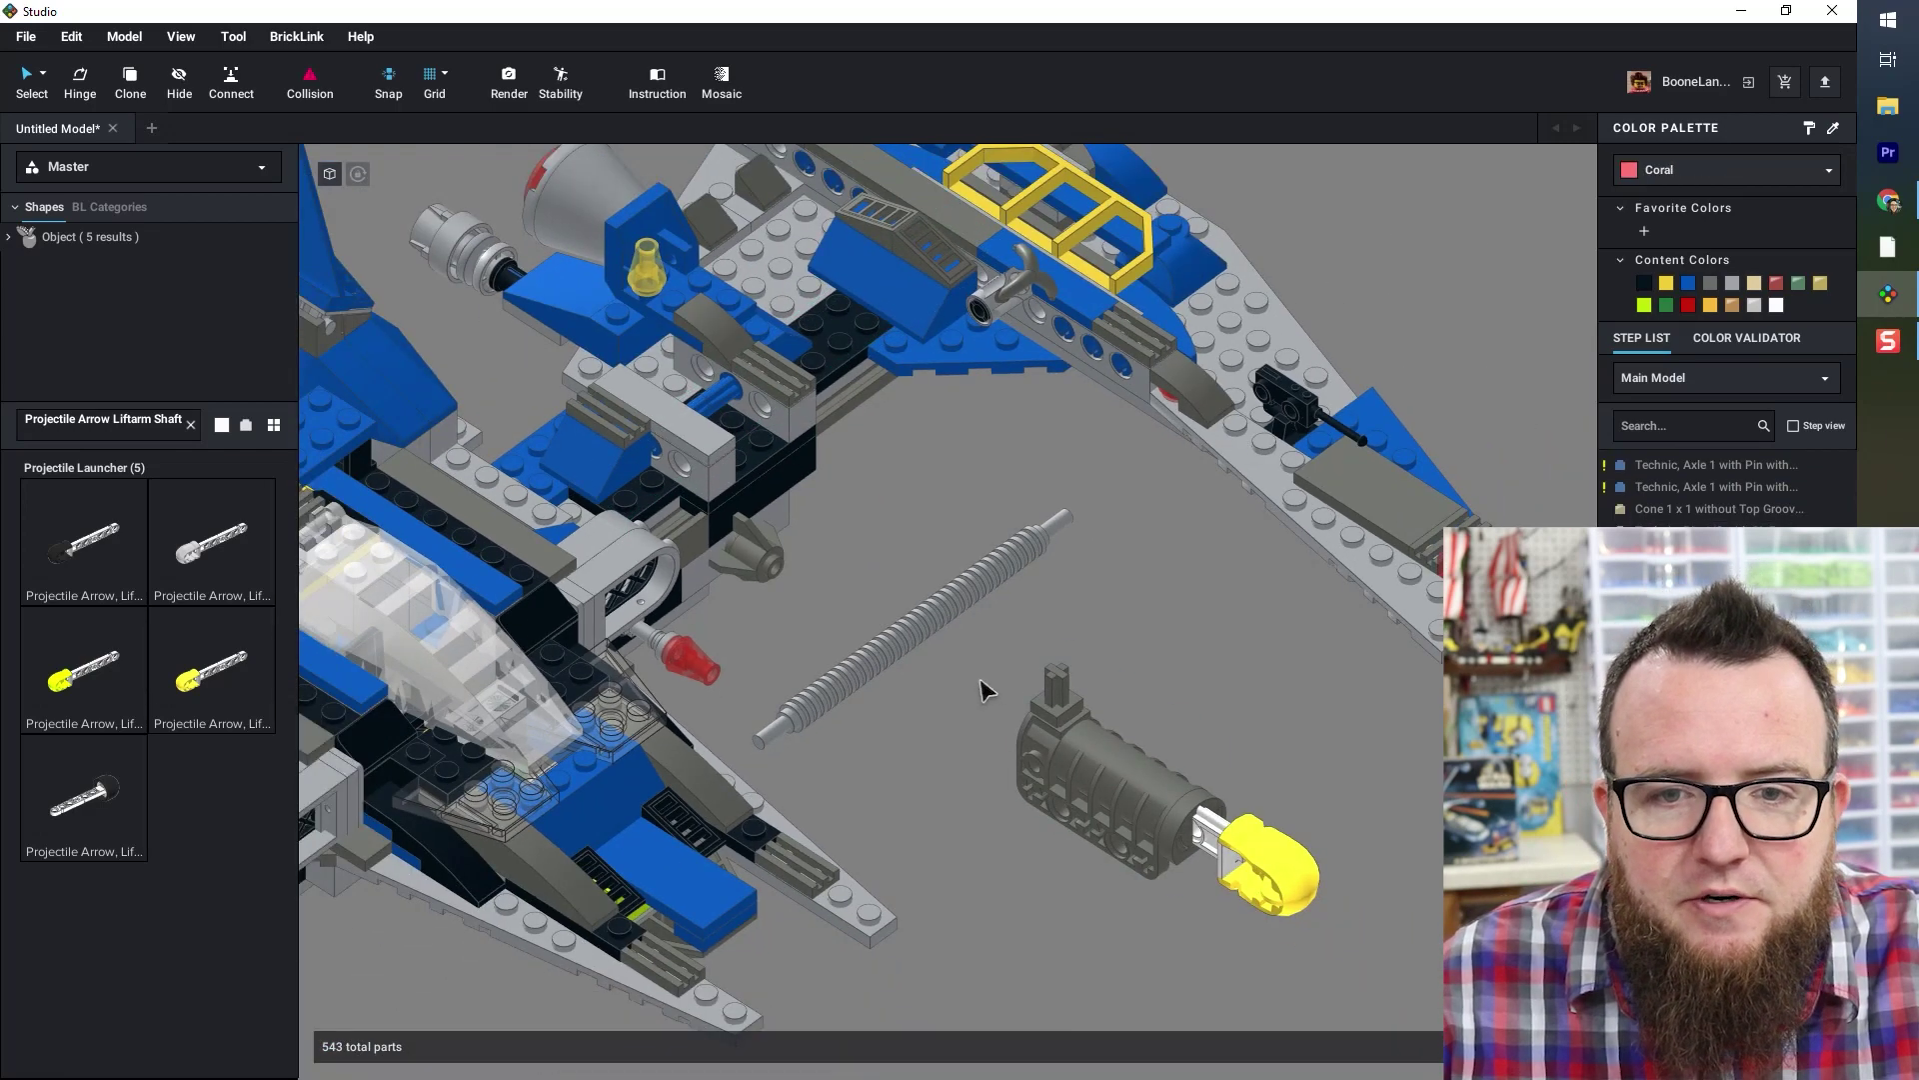
- Move the cloned cannon launcher together with its projectile arrow onto the empty engine mount under the yellow cone
{"action": "left_click_drag", "start_coordinate": [984, 683], "coordinate": [882, 471]}
{"action": "left_click", "coordinate": [1072, 788]}
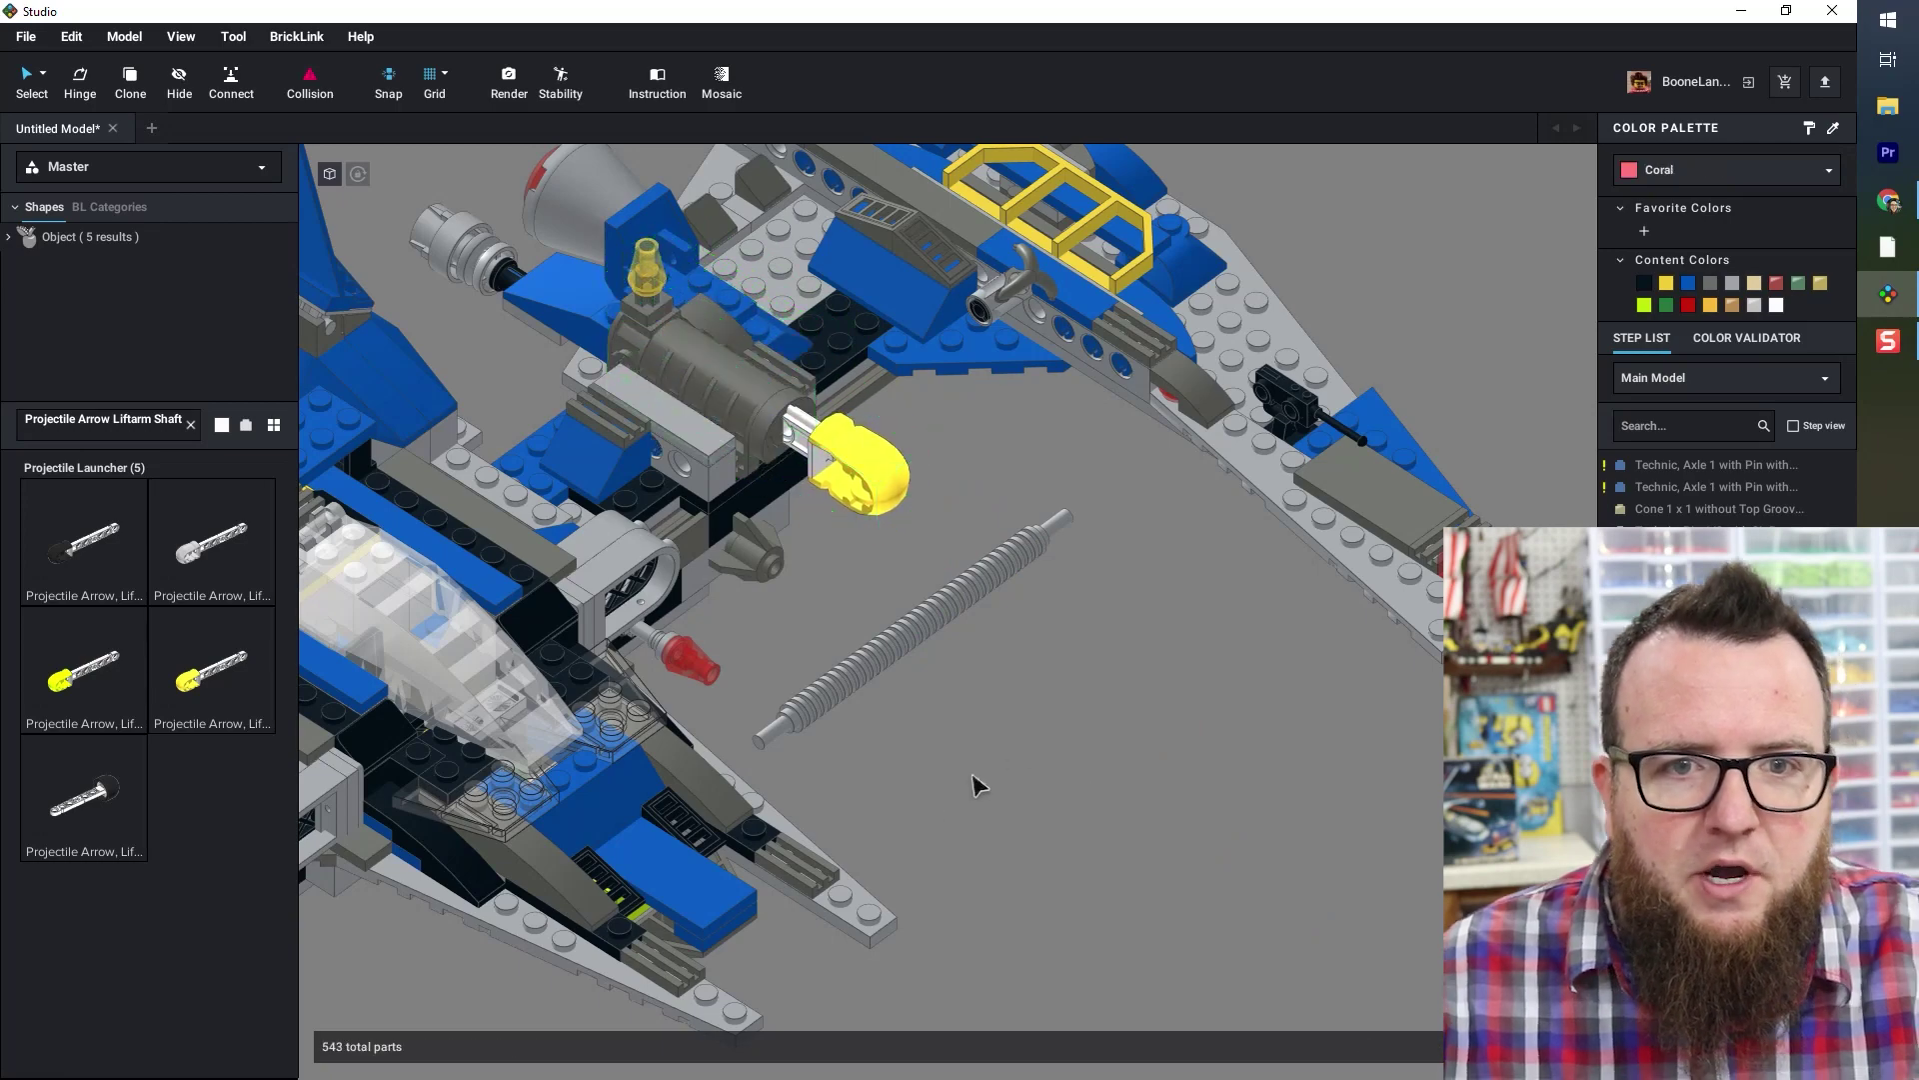
{"action": "scroll", "coordinate": [925, 809], "scroll_direction": "down", "scroll_amount": 4}
{"action": "scroll", "coordinate": [637, 869], "scroll_direction": "up", "scroll_amount": 2}
{"action": "middle_click_drag", "start_coordinate": [638, 868], "coordinate": [827, 767]}
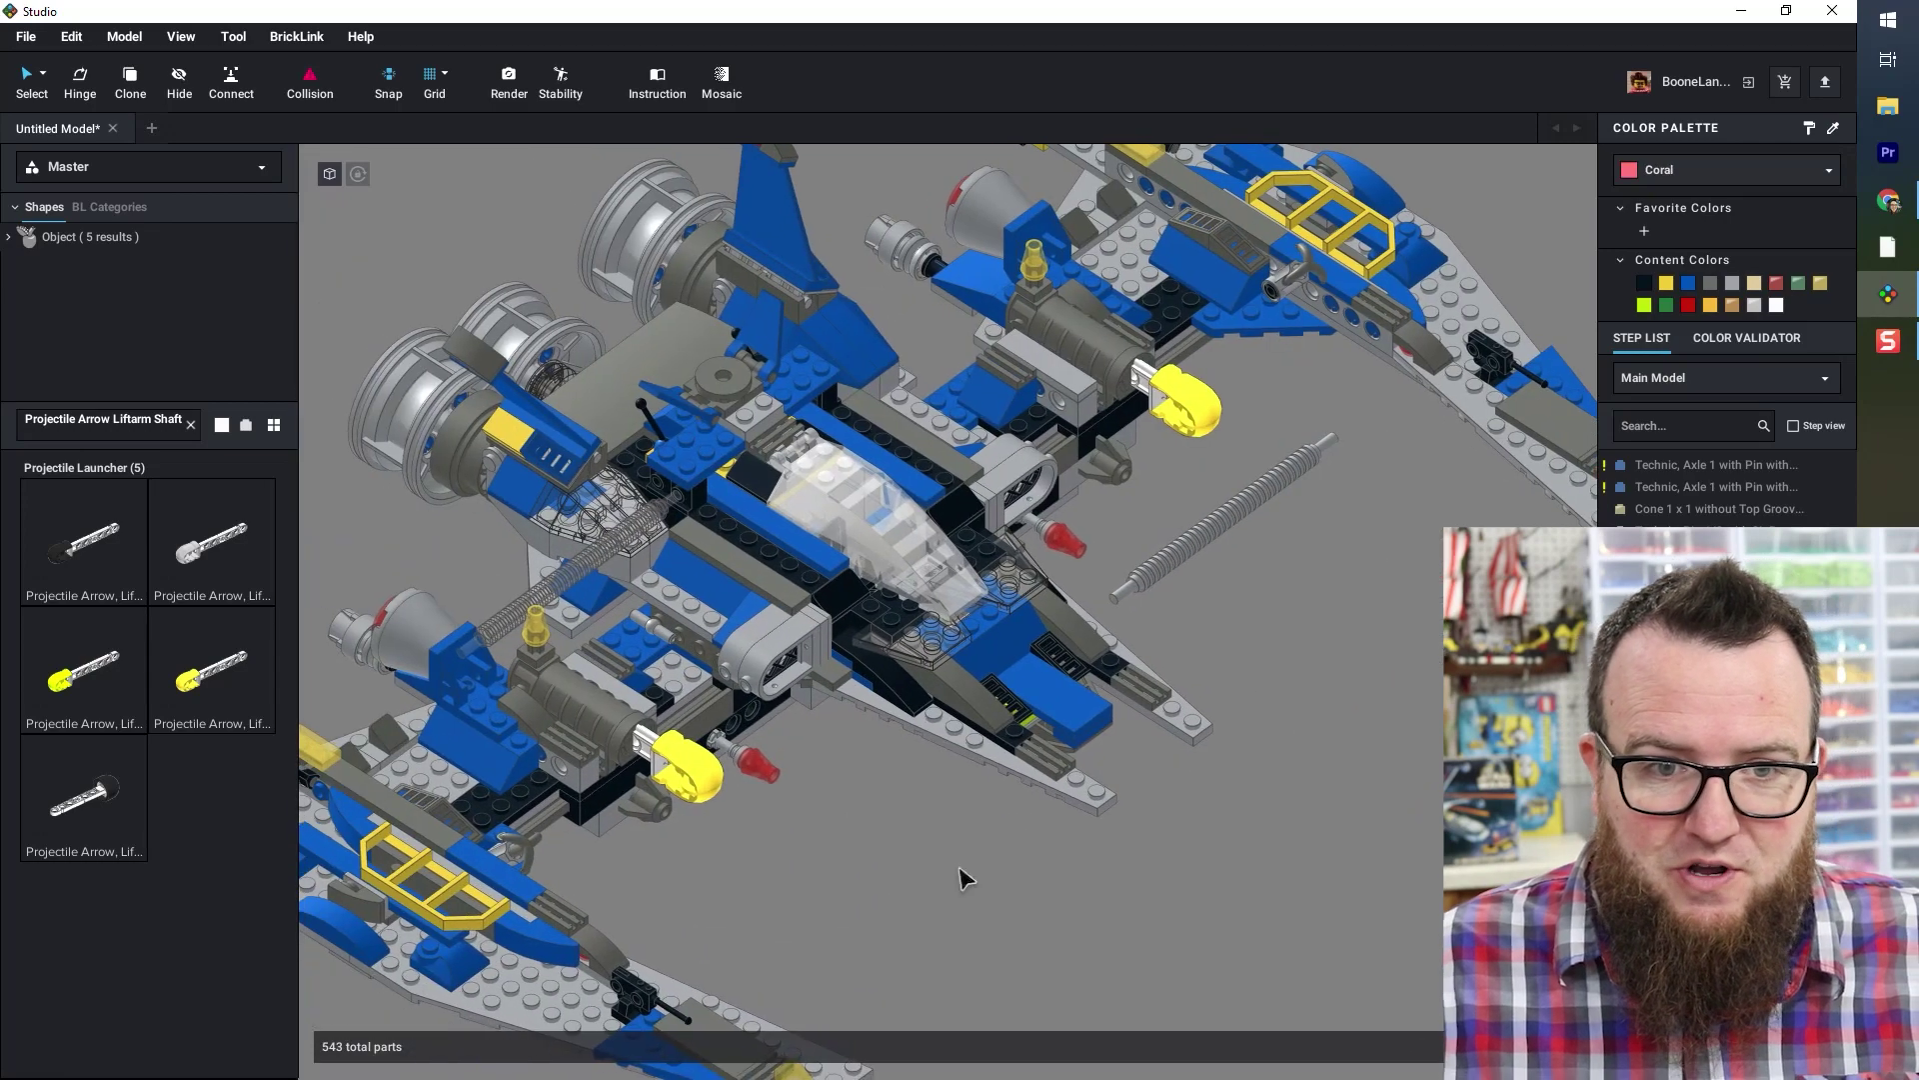
- Pull both colliding light gray 3 x 4 wedge plates off the nose and set them down on either side of it
{"action": "right_click_drag", "start_coordinate": [960, 870], "coordinate": [940, 861]}
{"action": "scroll", "coordinate": [799, 834], "scroll_direction": "up", "scroll_amount": 3}
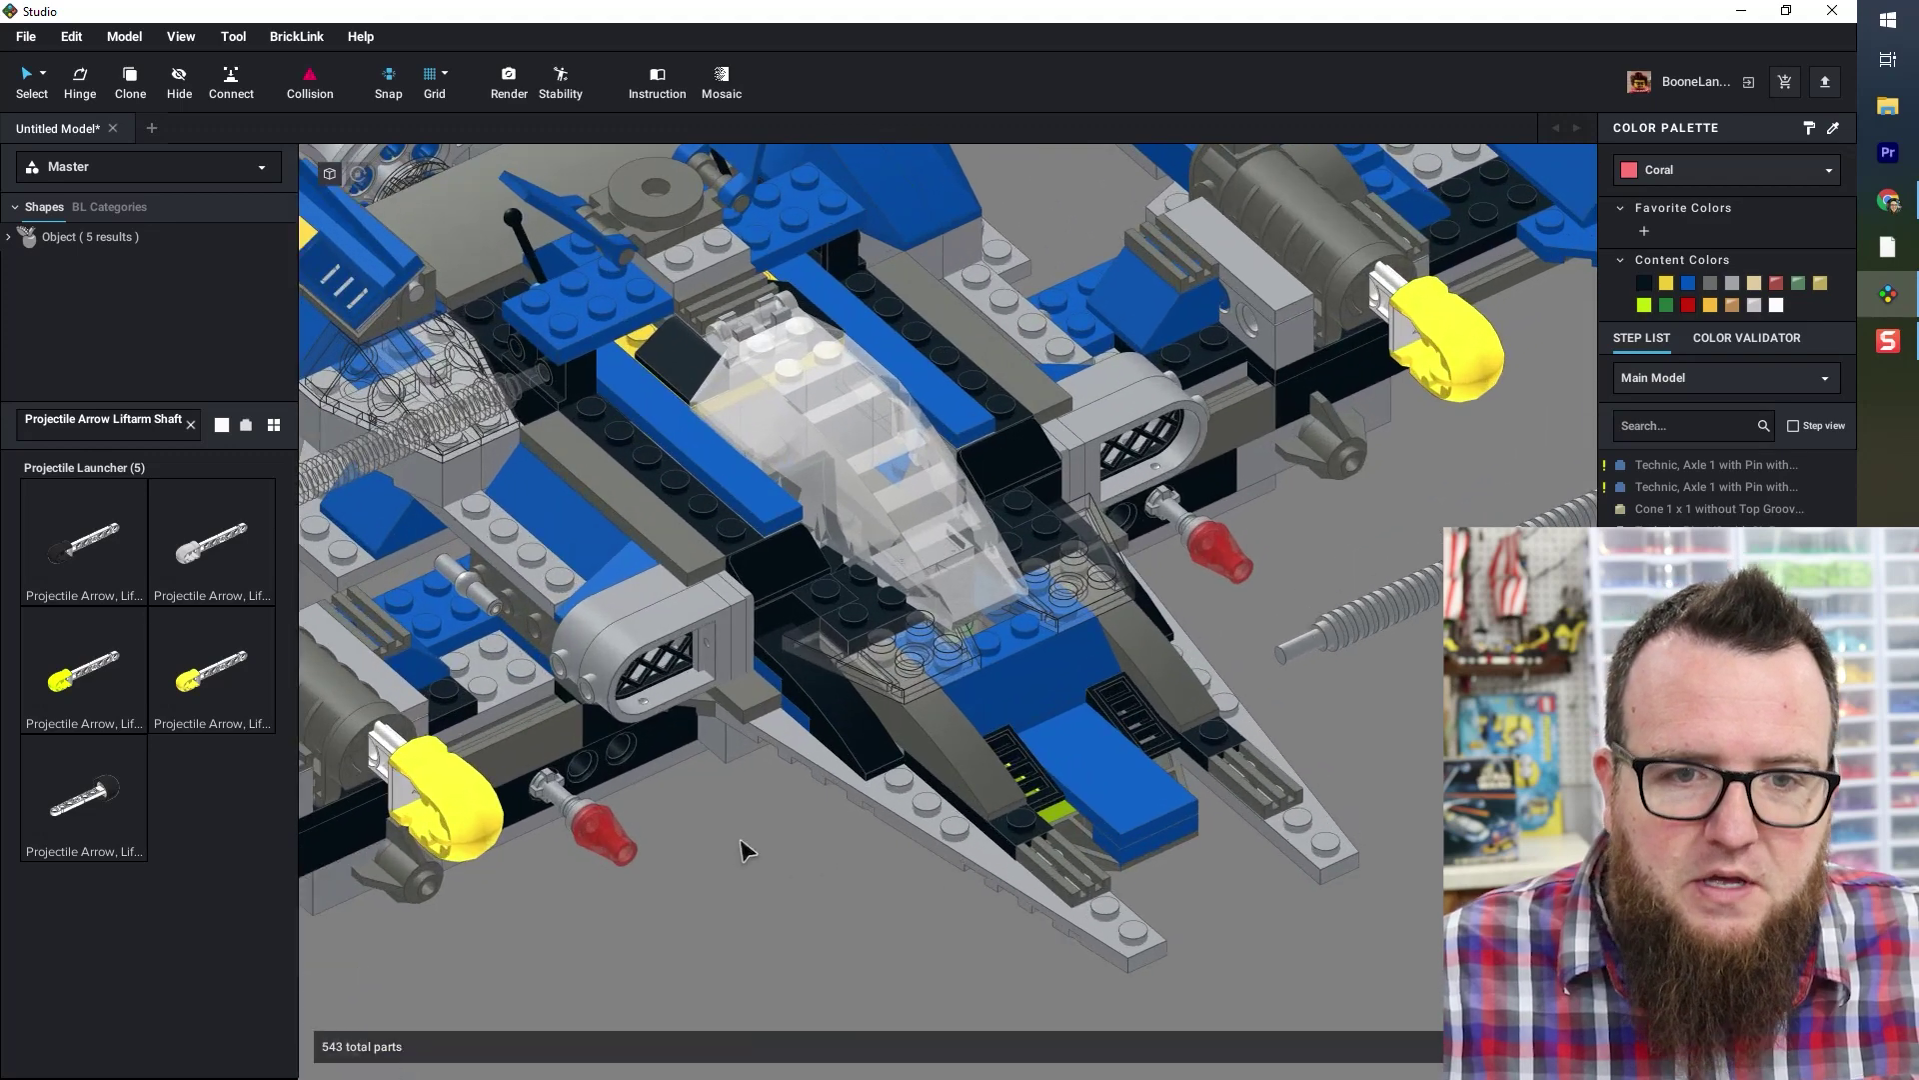
{"action": "scroll", "coordinate": [750, 846], "scroll_direction": "up", "scroll_amount": 3}
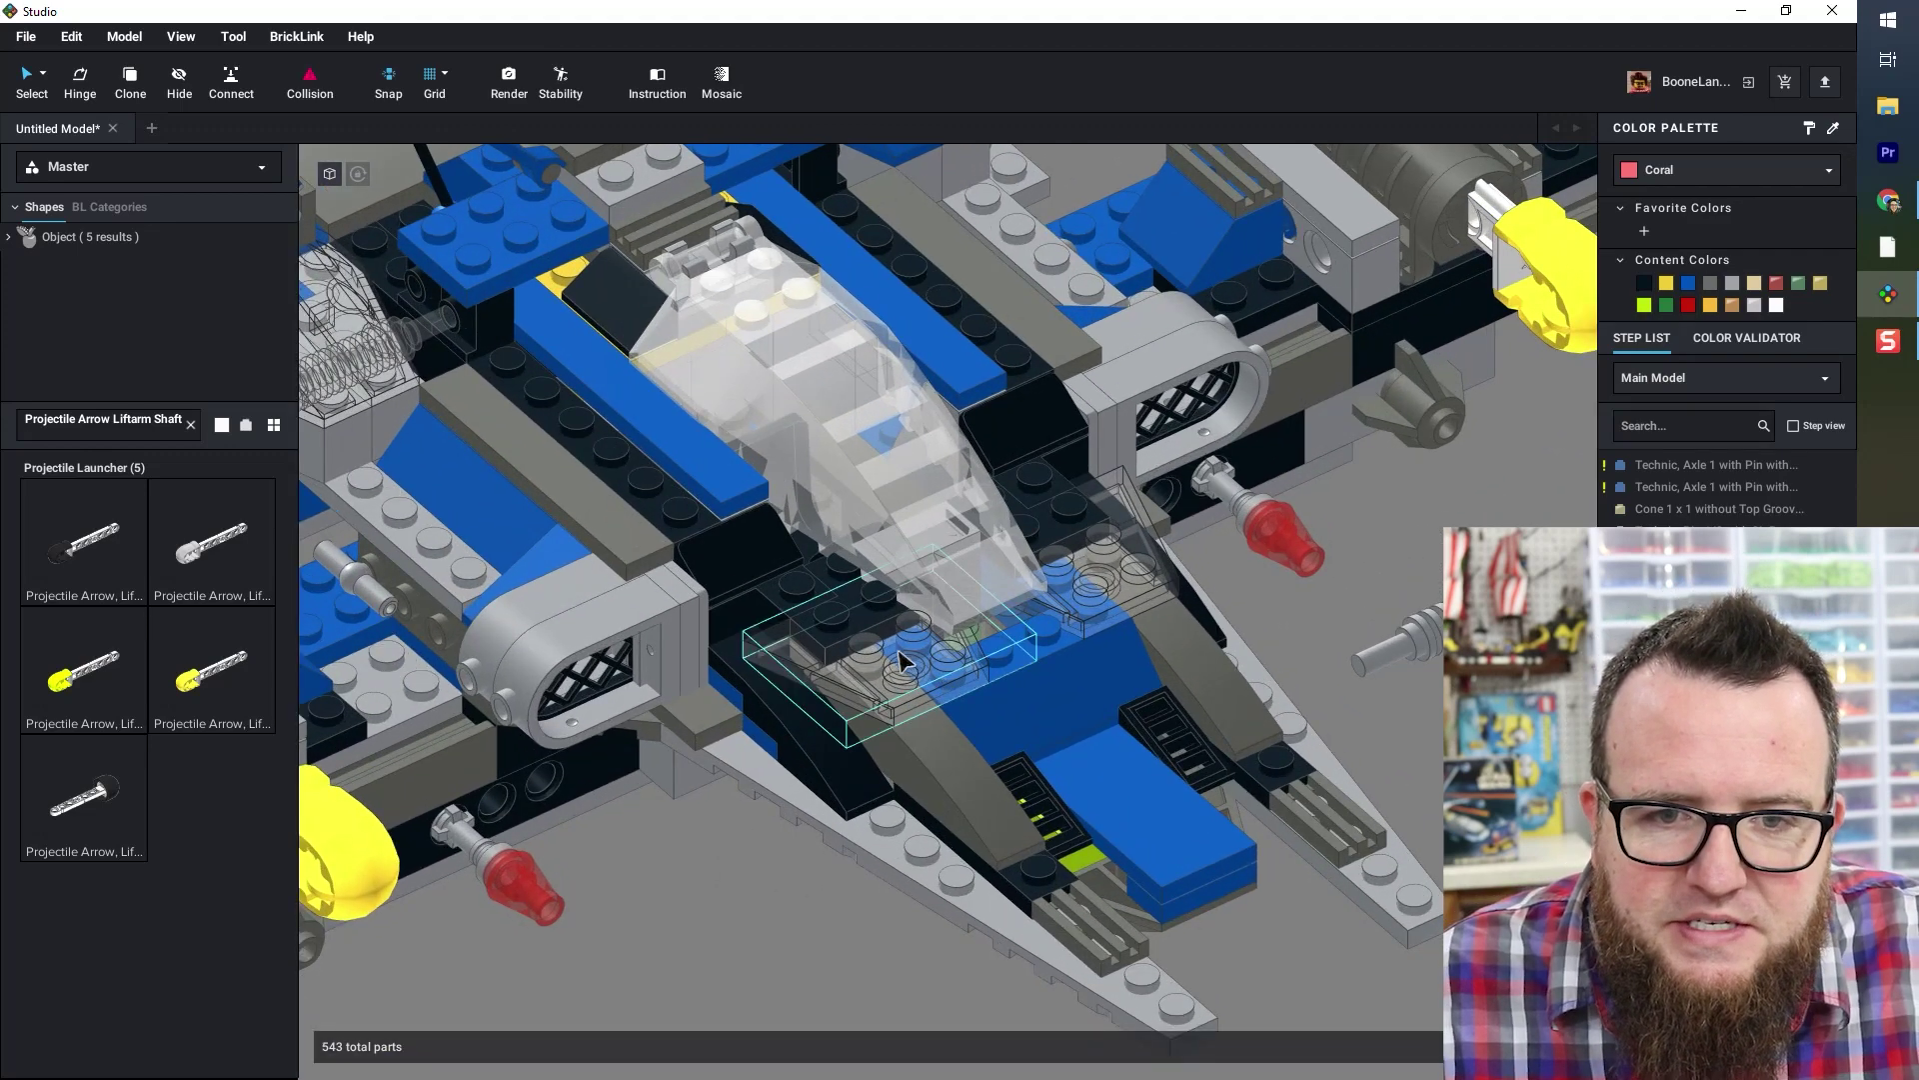
{"action": "left_click", "coordinate": [903, 660]}
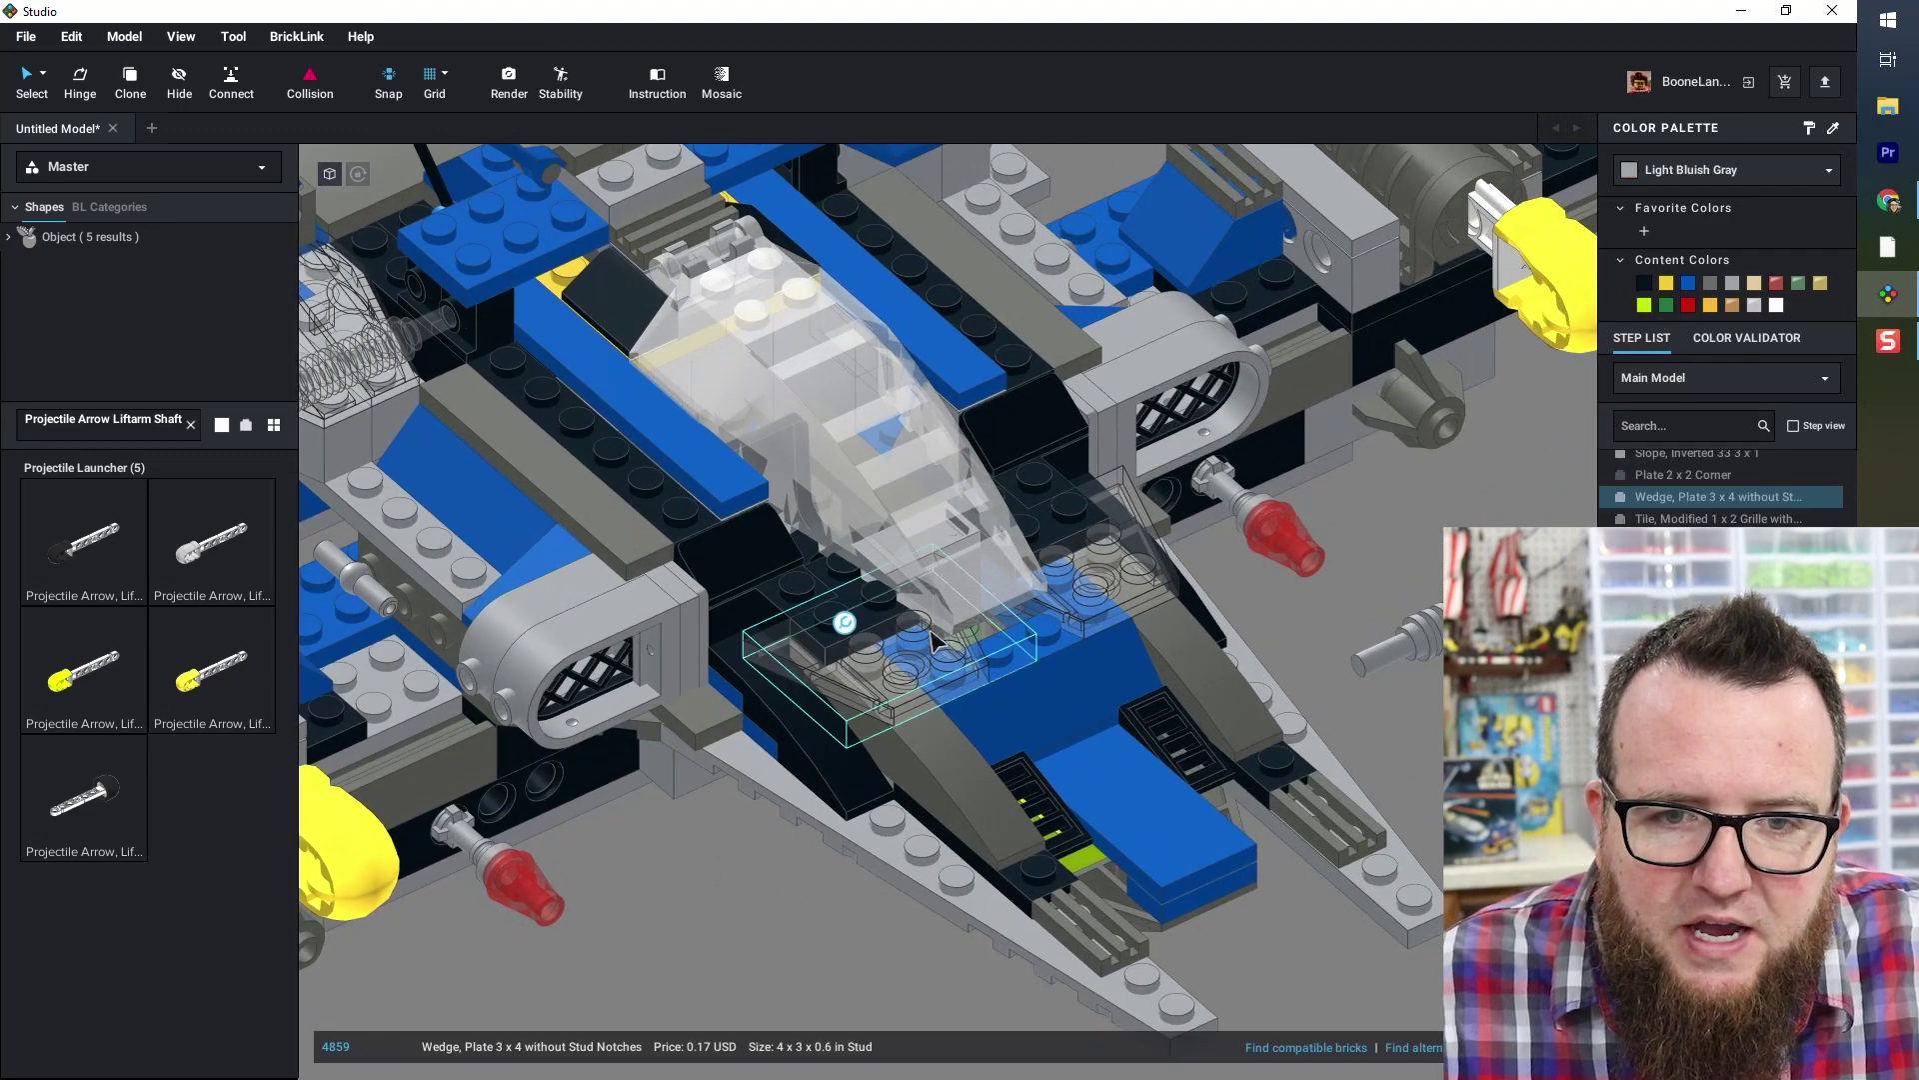
{"action": "left_click", "coordinate": [764, 911]}
{"action": "right_click_drag", "start_coordinate": [876, 873], "coordinate": [774, 895]}
{"action": "left_click_drag", "start_coordinate": [909, 651], "coordinate": [639, 908]}
{"action": "left_click_drag", "start_coordinate": [1149, 651], "coordinate": [1455, 970]}
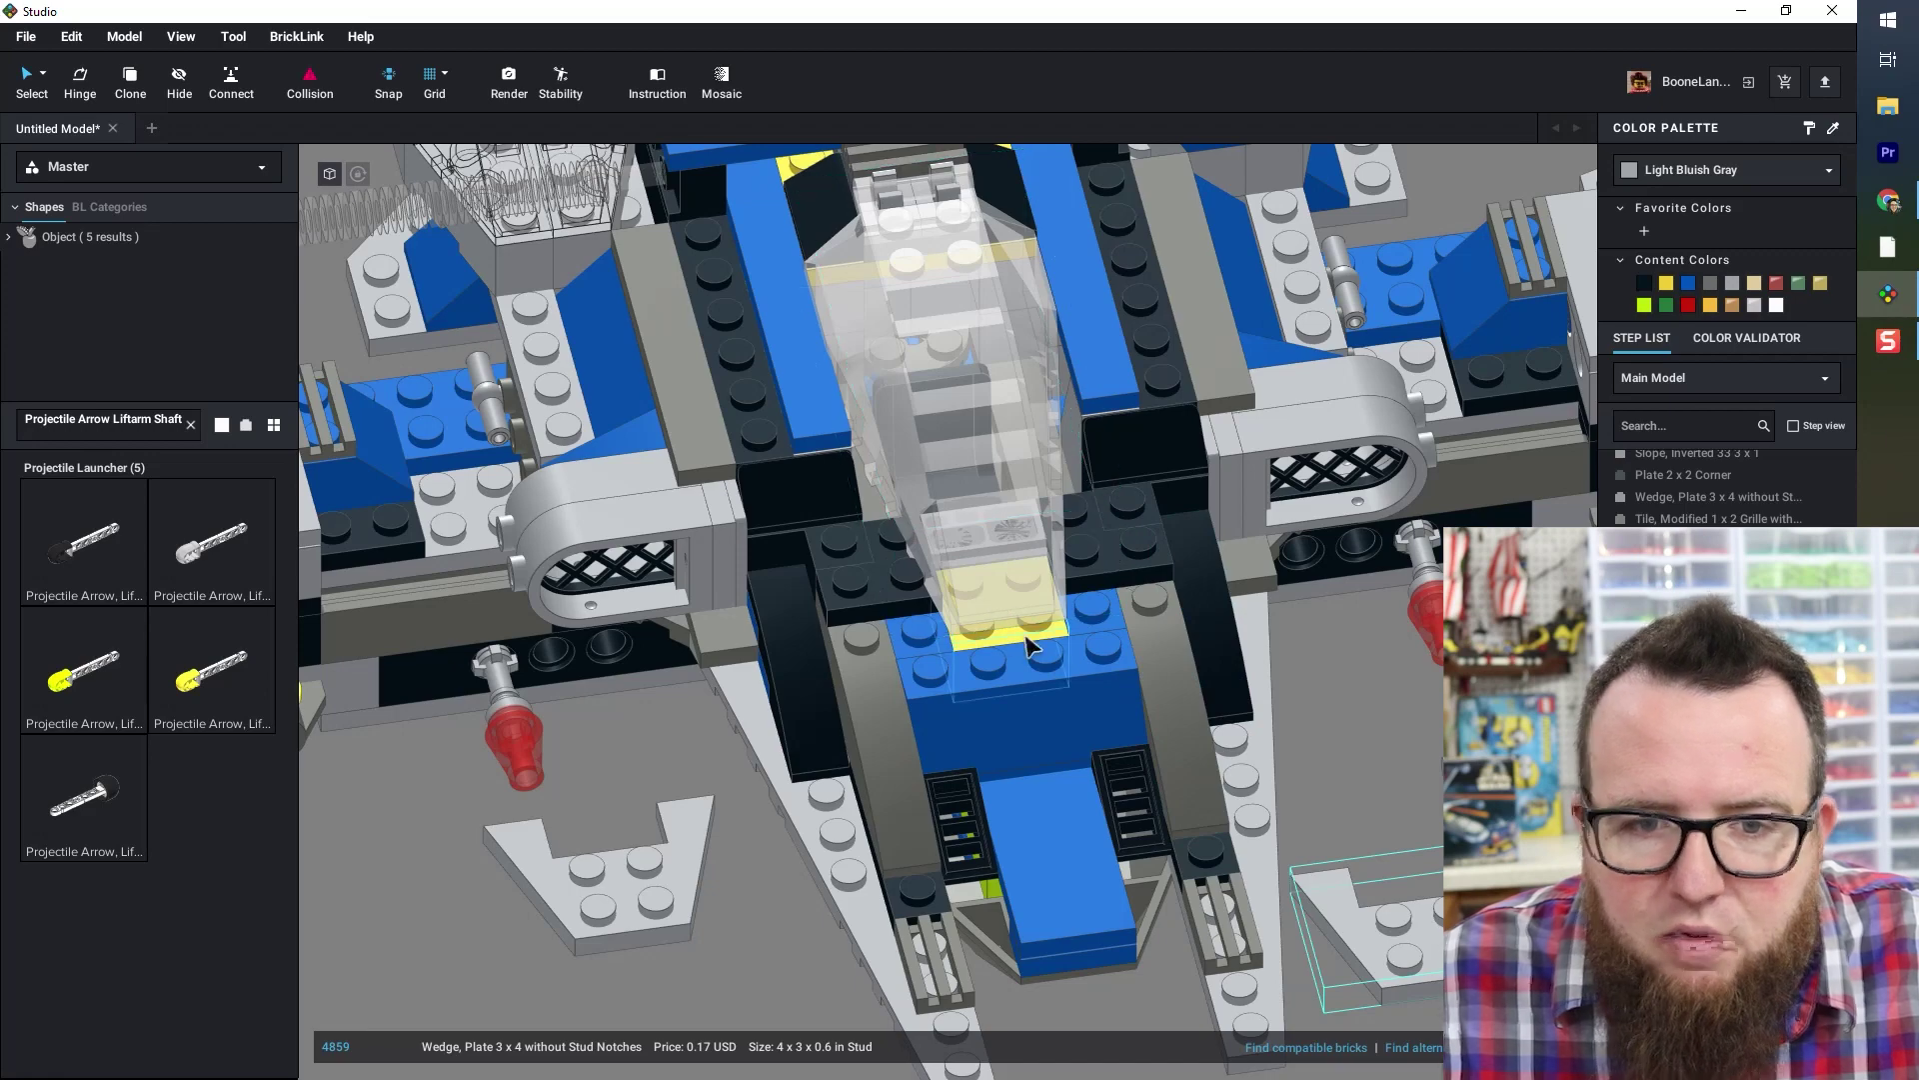
- Search for alternatives to the 3 x 4 wedge plate and place a Wedge, Plate 3 x 4 with Stud Notches on one side of the nose
{"action": "right_click_drag", "start_coordinate": [1025, 657], "coordinate": [590, 800]}
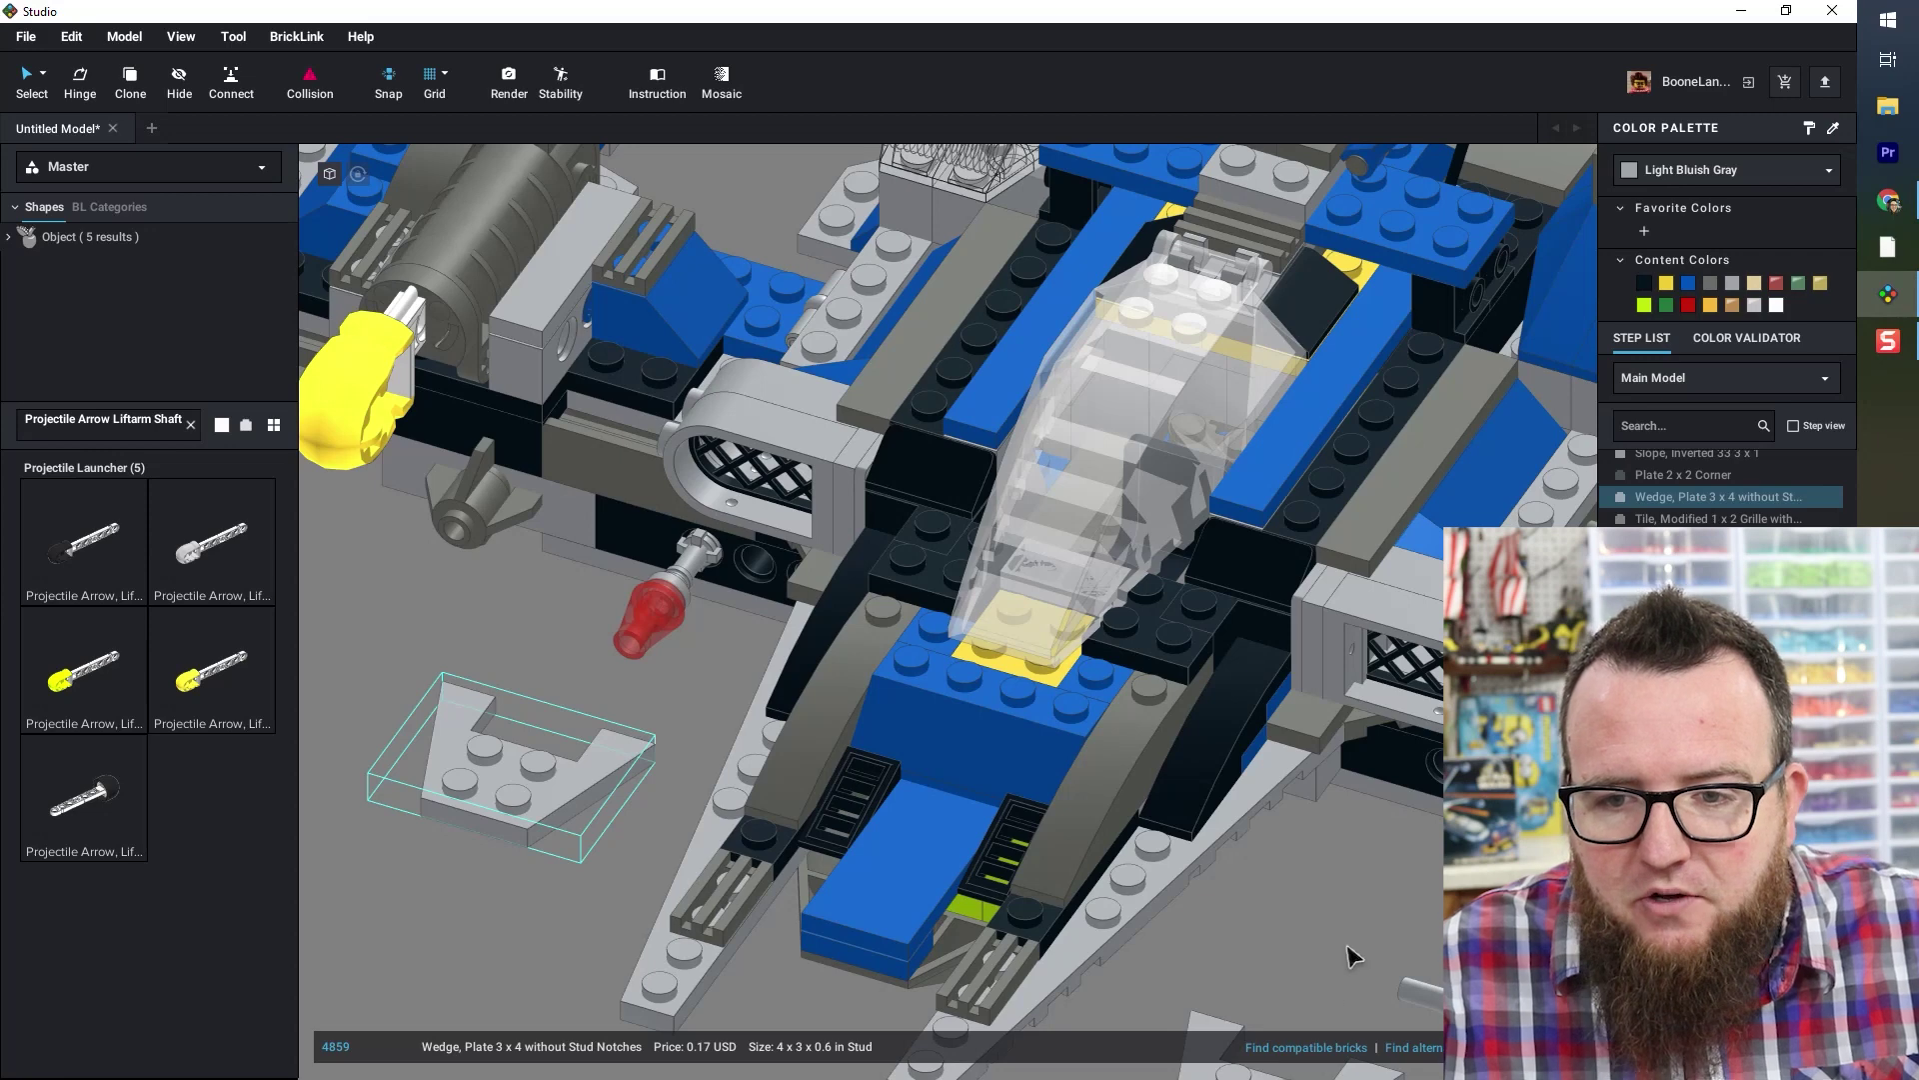
{"action": "left_click", "coordinate": [1427, 1048]}
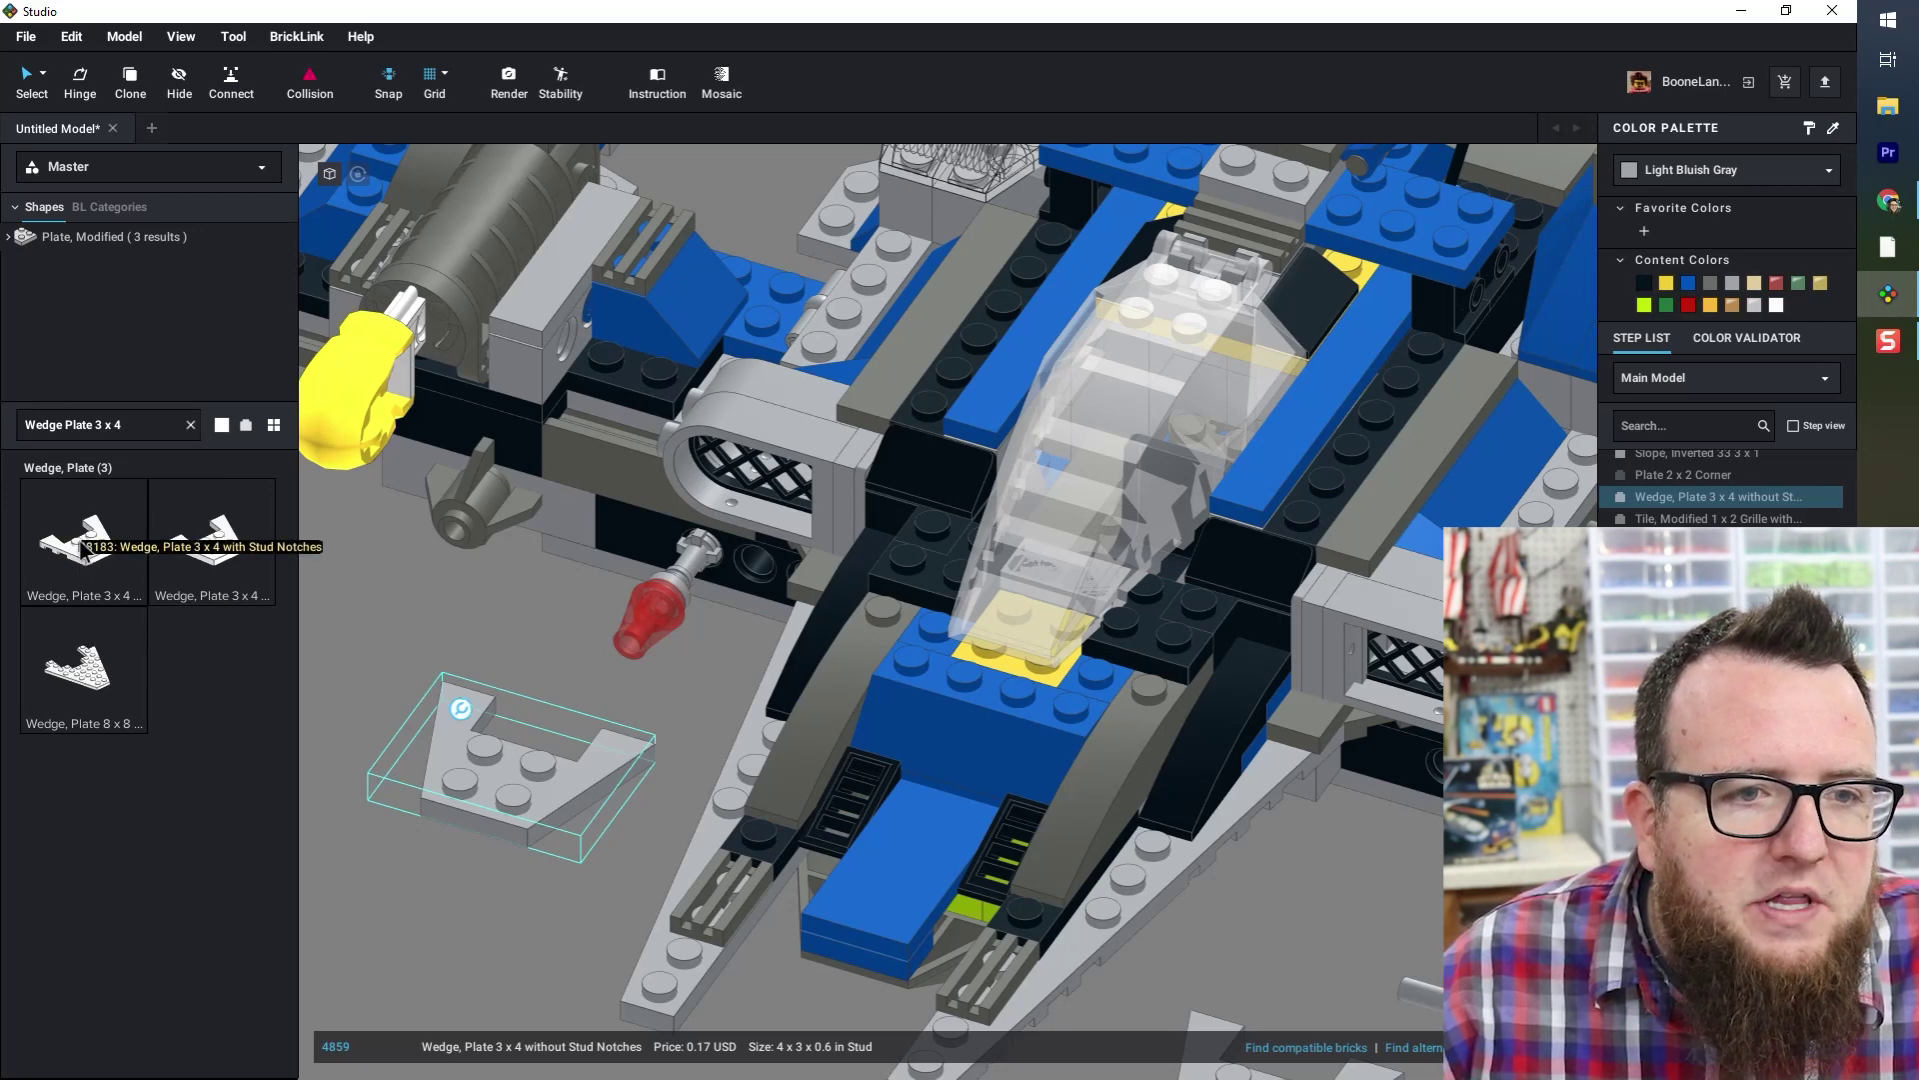
{"action": "key", "text": "Escape"}
{"action": "left_click_drag", "start_coordinate": [320, 849], "coordinate": [889, 630]}
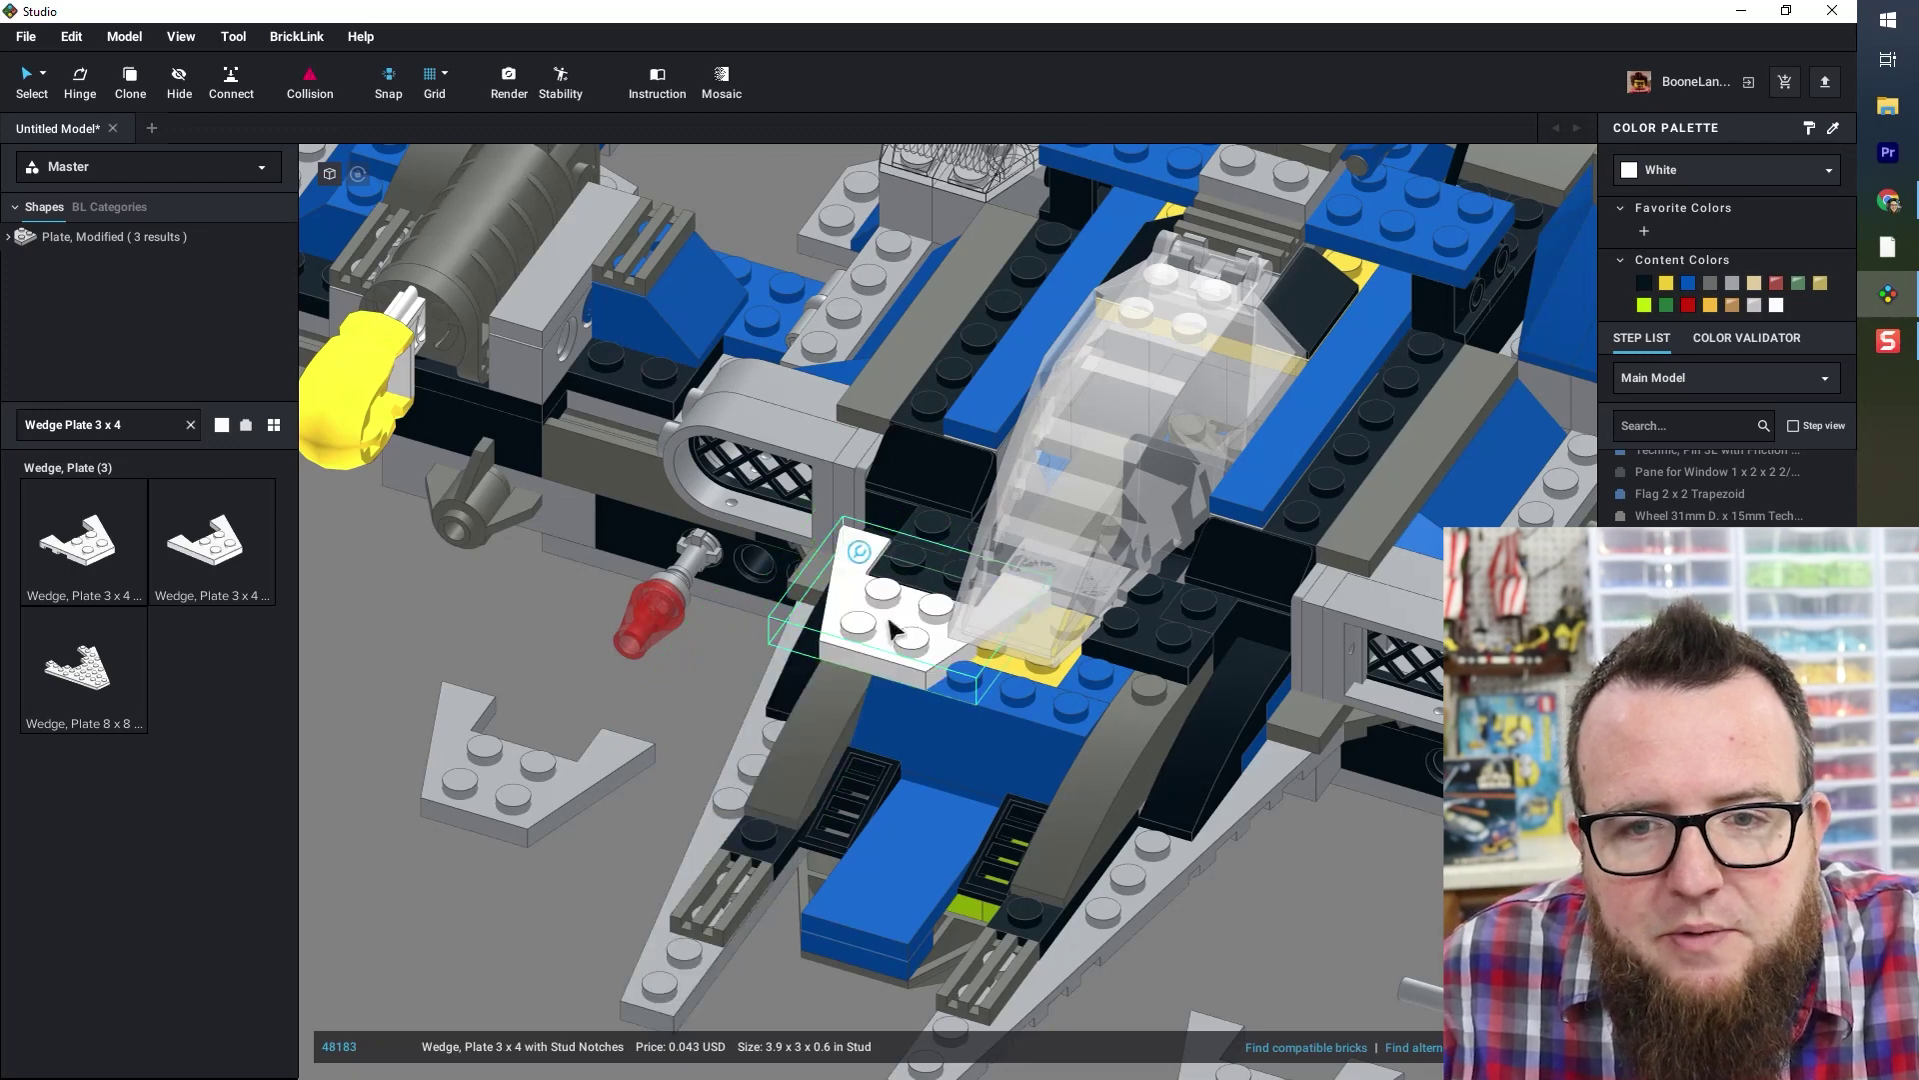
- Duplicate the notched wedge plate onto the other side of the nose and recolor both plates Light Bluish Gray
{"action": "key", "text": "ctrl+c"}
{"action": "key", "text": "ctrl+v"}
{"action": "left_click", "coordinate": [1104, 688]}
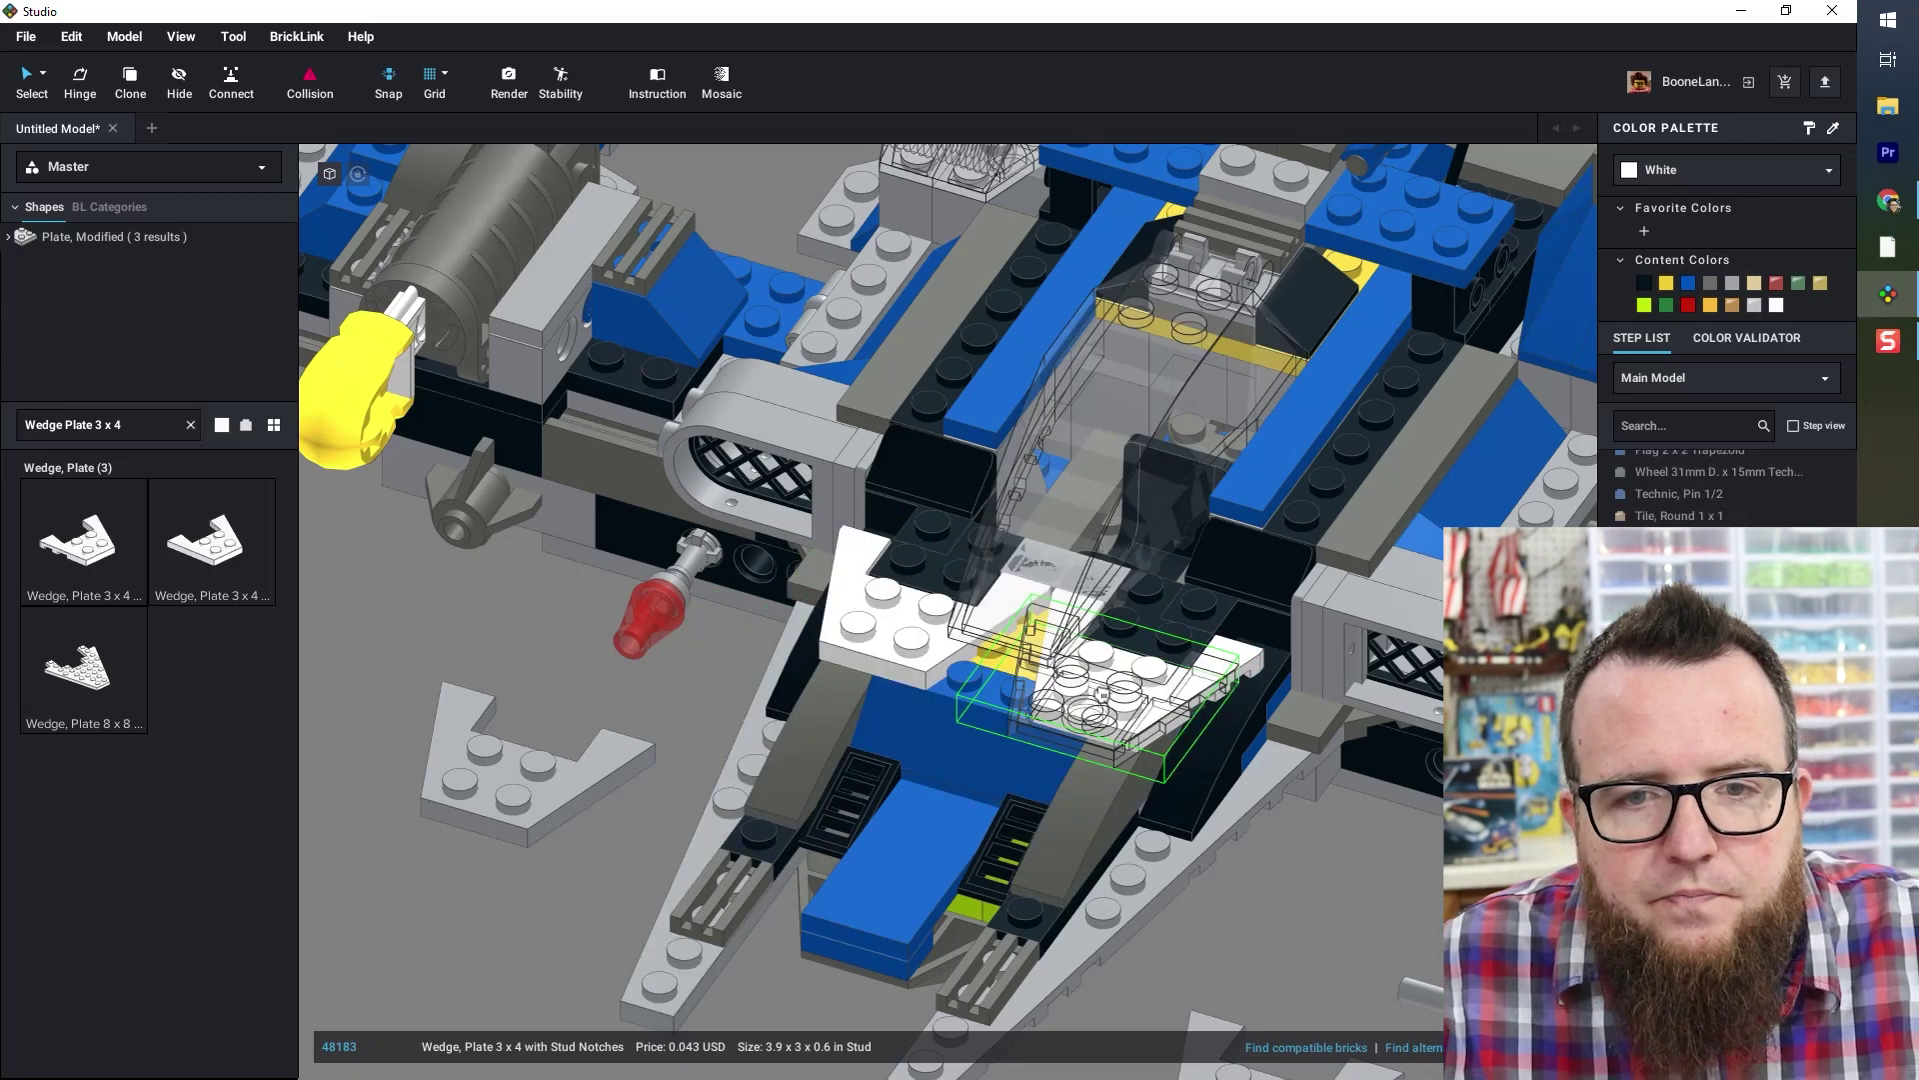
{"action": "left_click", "coordinate": [893, 637]}
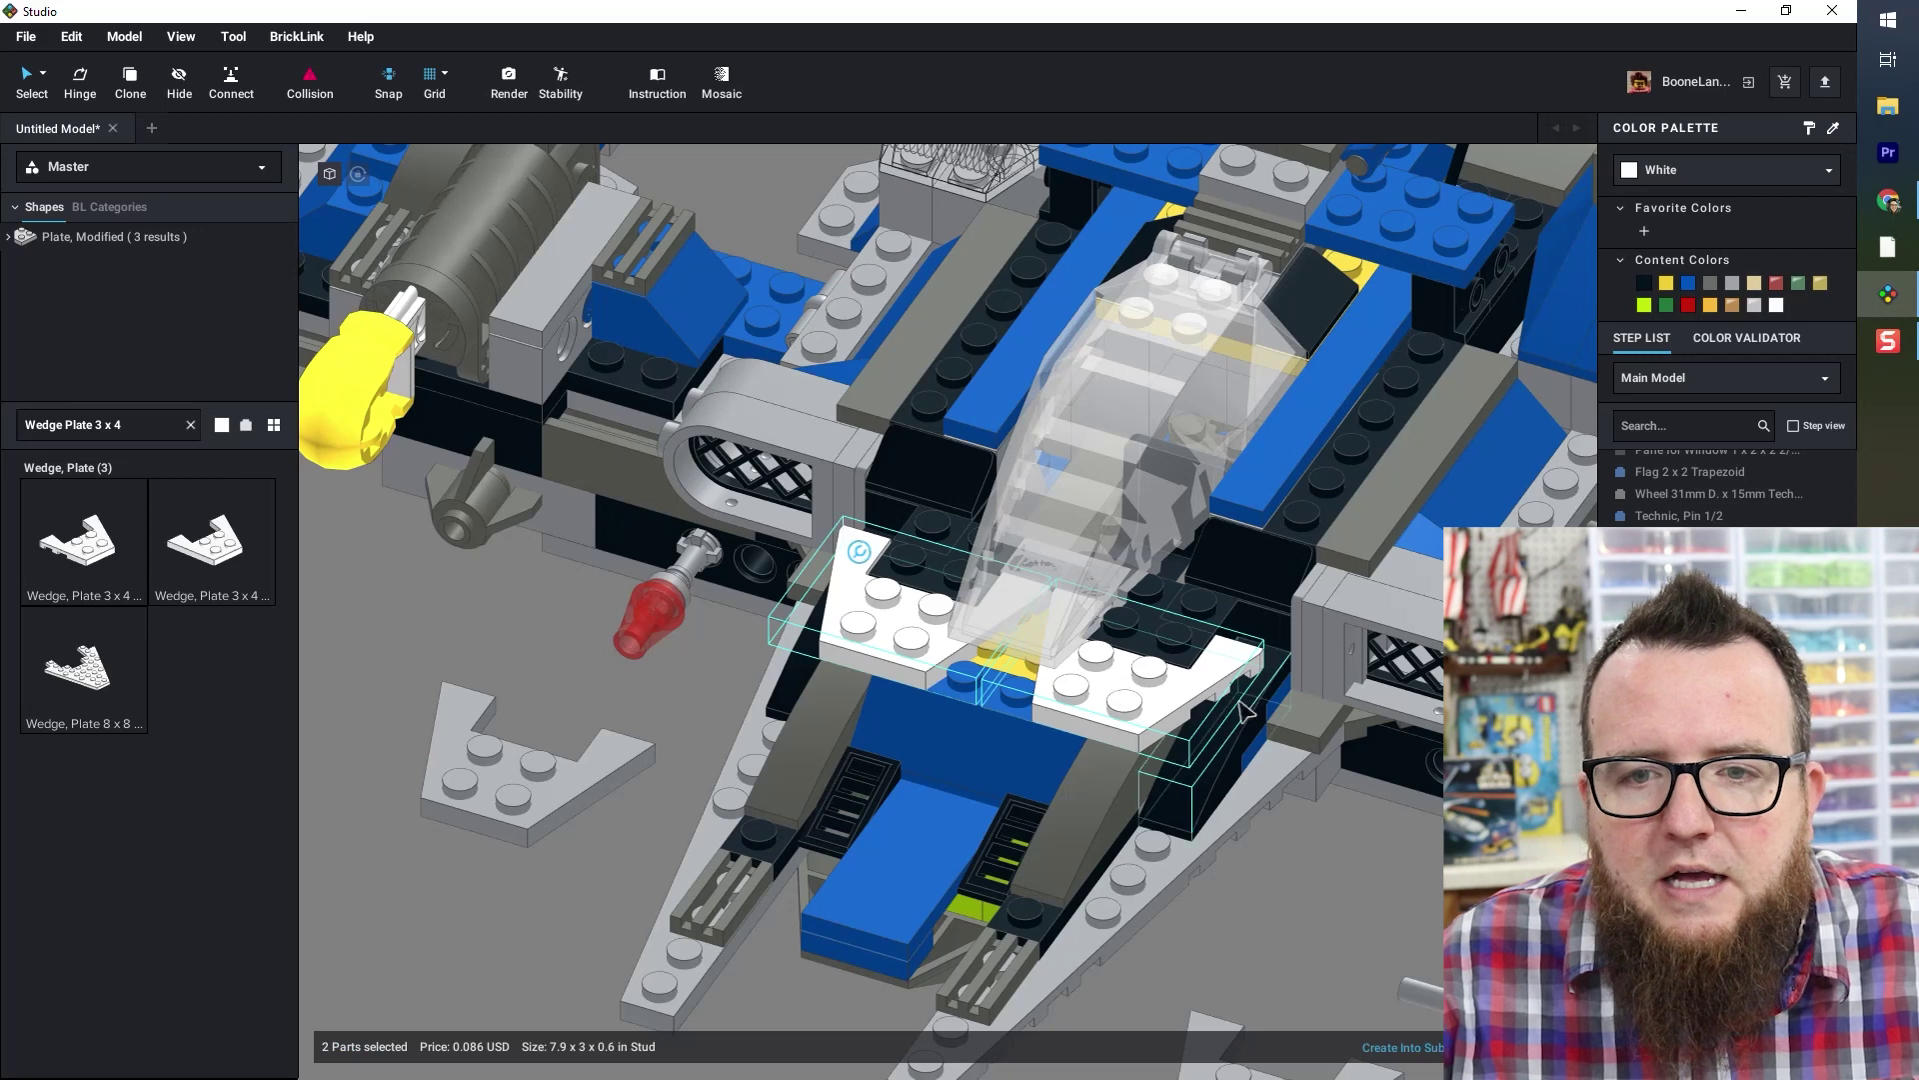
{"action": "left_click", "coordinate": [1733, 287]}
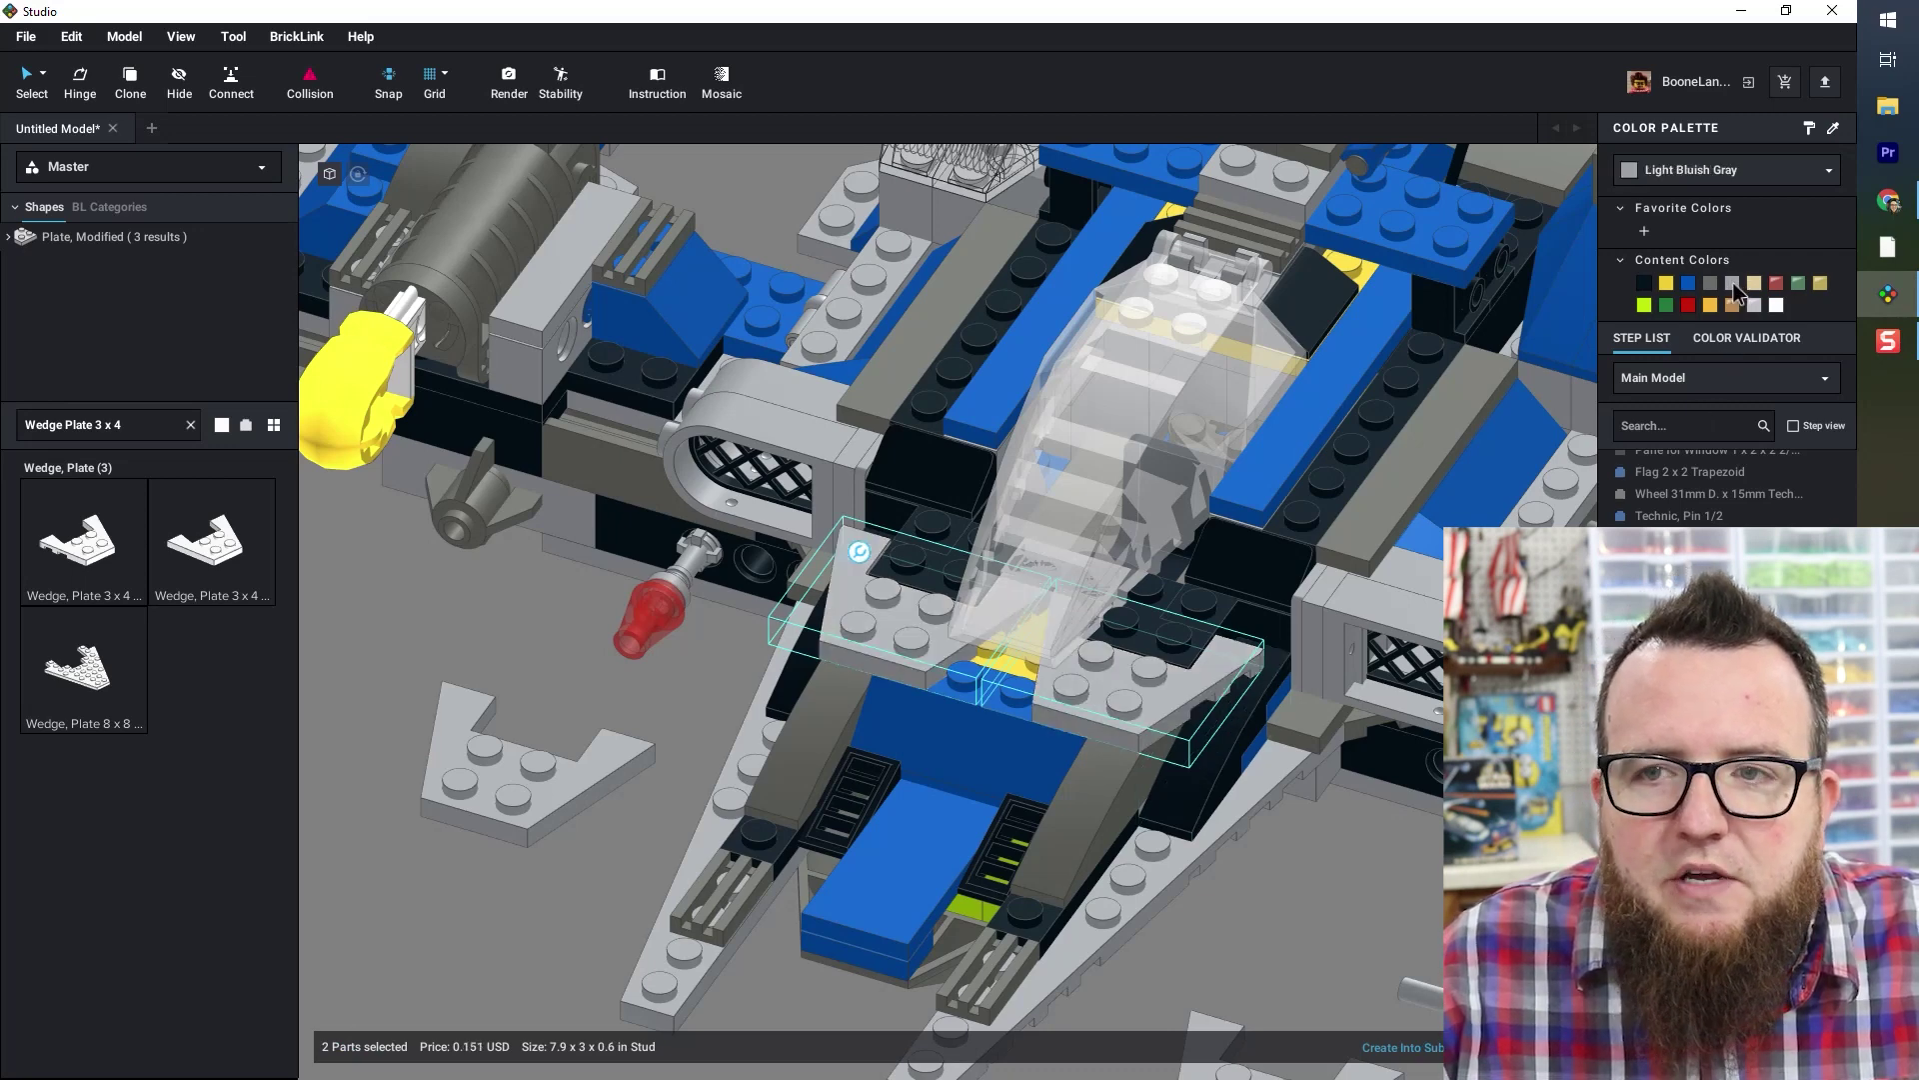
- Delete the two old wedge plates without stud notches that lie on either side of the nose
{"action": "left_click", "coordinate": [502, 784]}
{"action": "key", "text": "Delete"}
{"action": "scroll", "coordinate": [1084, 832], "scroll_direction": "down", "scroll_amount": 3}
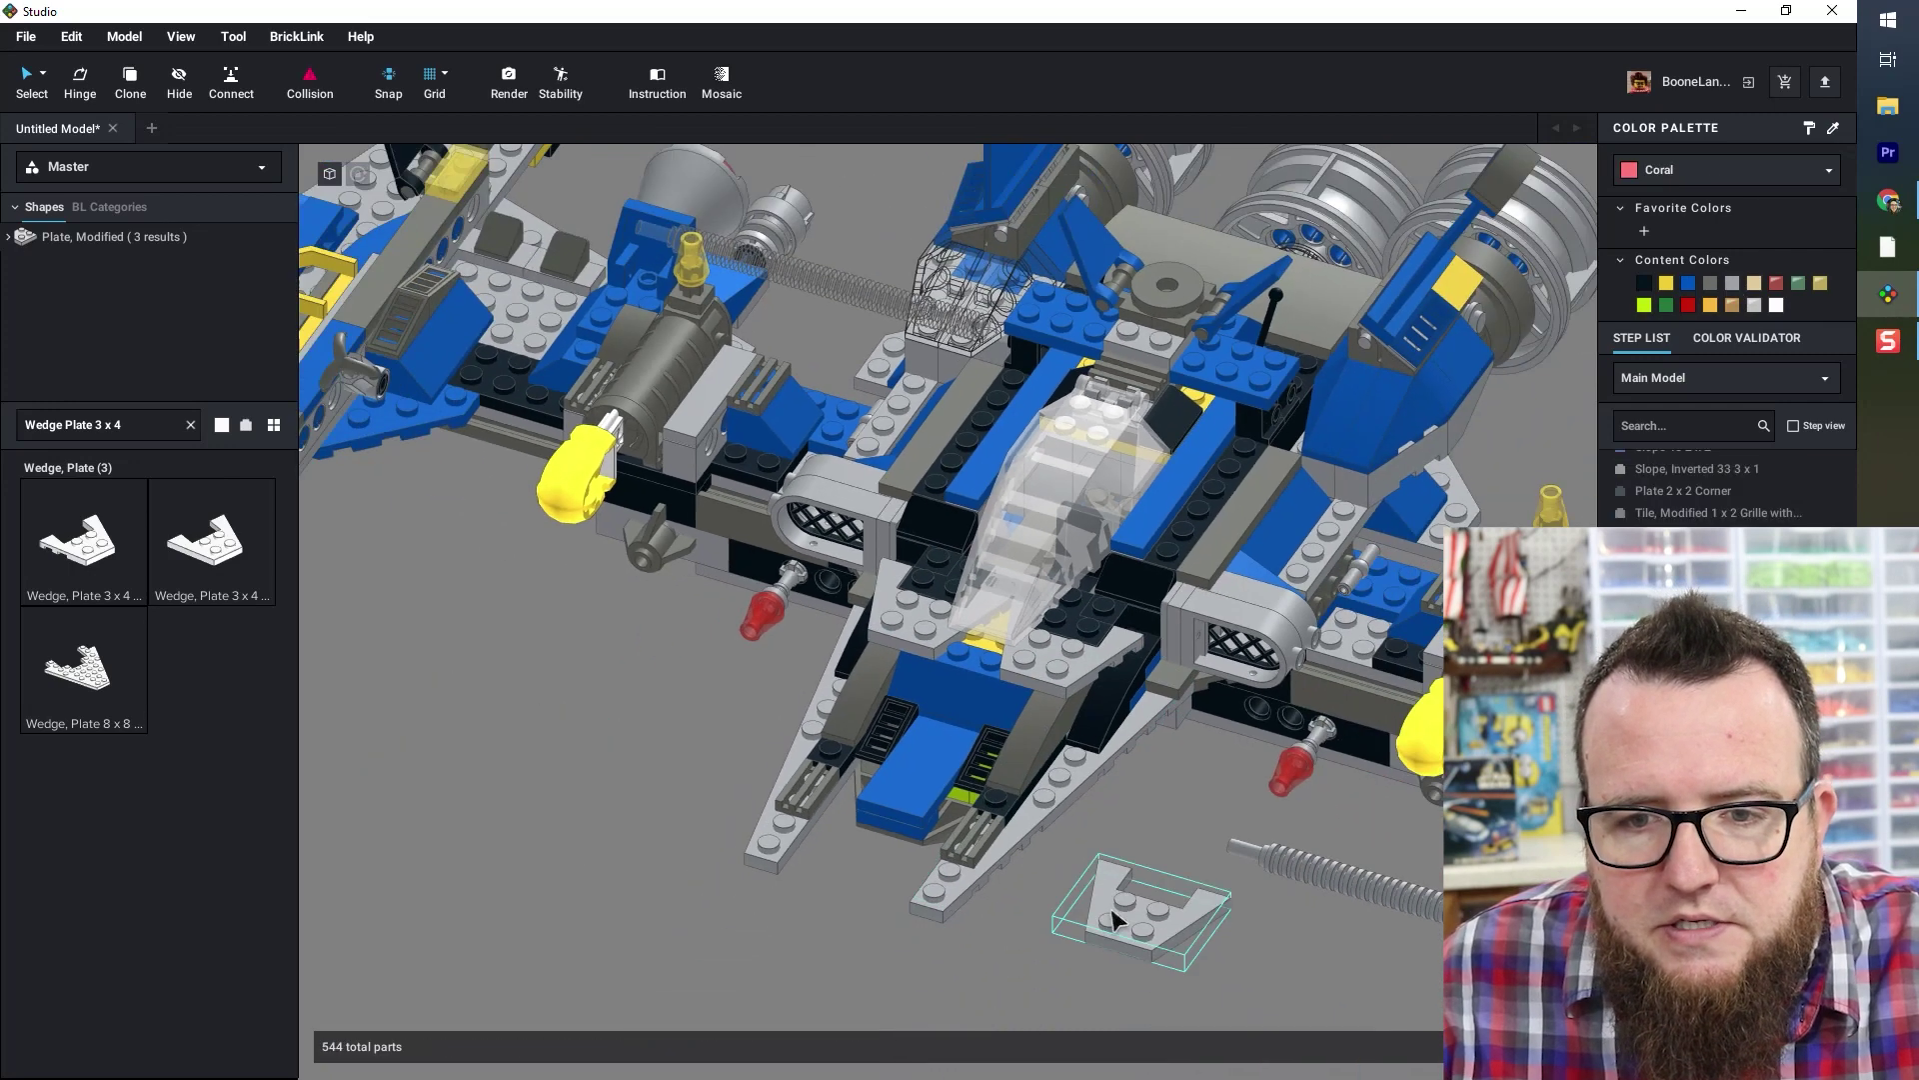
{"action": "left_click", "coordinate": [1110, 909]}
{"action": "key", "text": "Delete"}
{"action": "right_click_drag", "start_coordinate": [1037, 867], "coordinate": [1064, 871]}
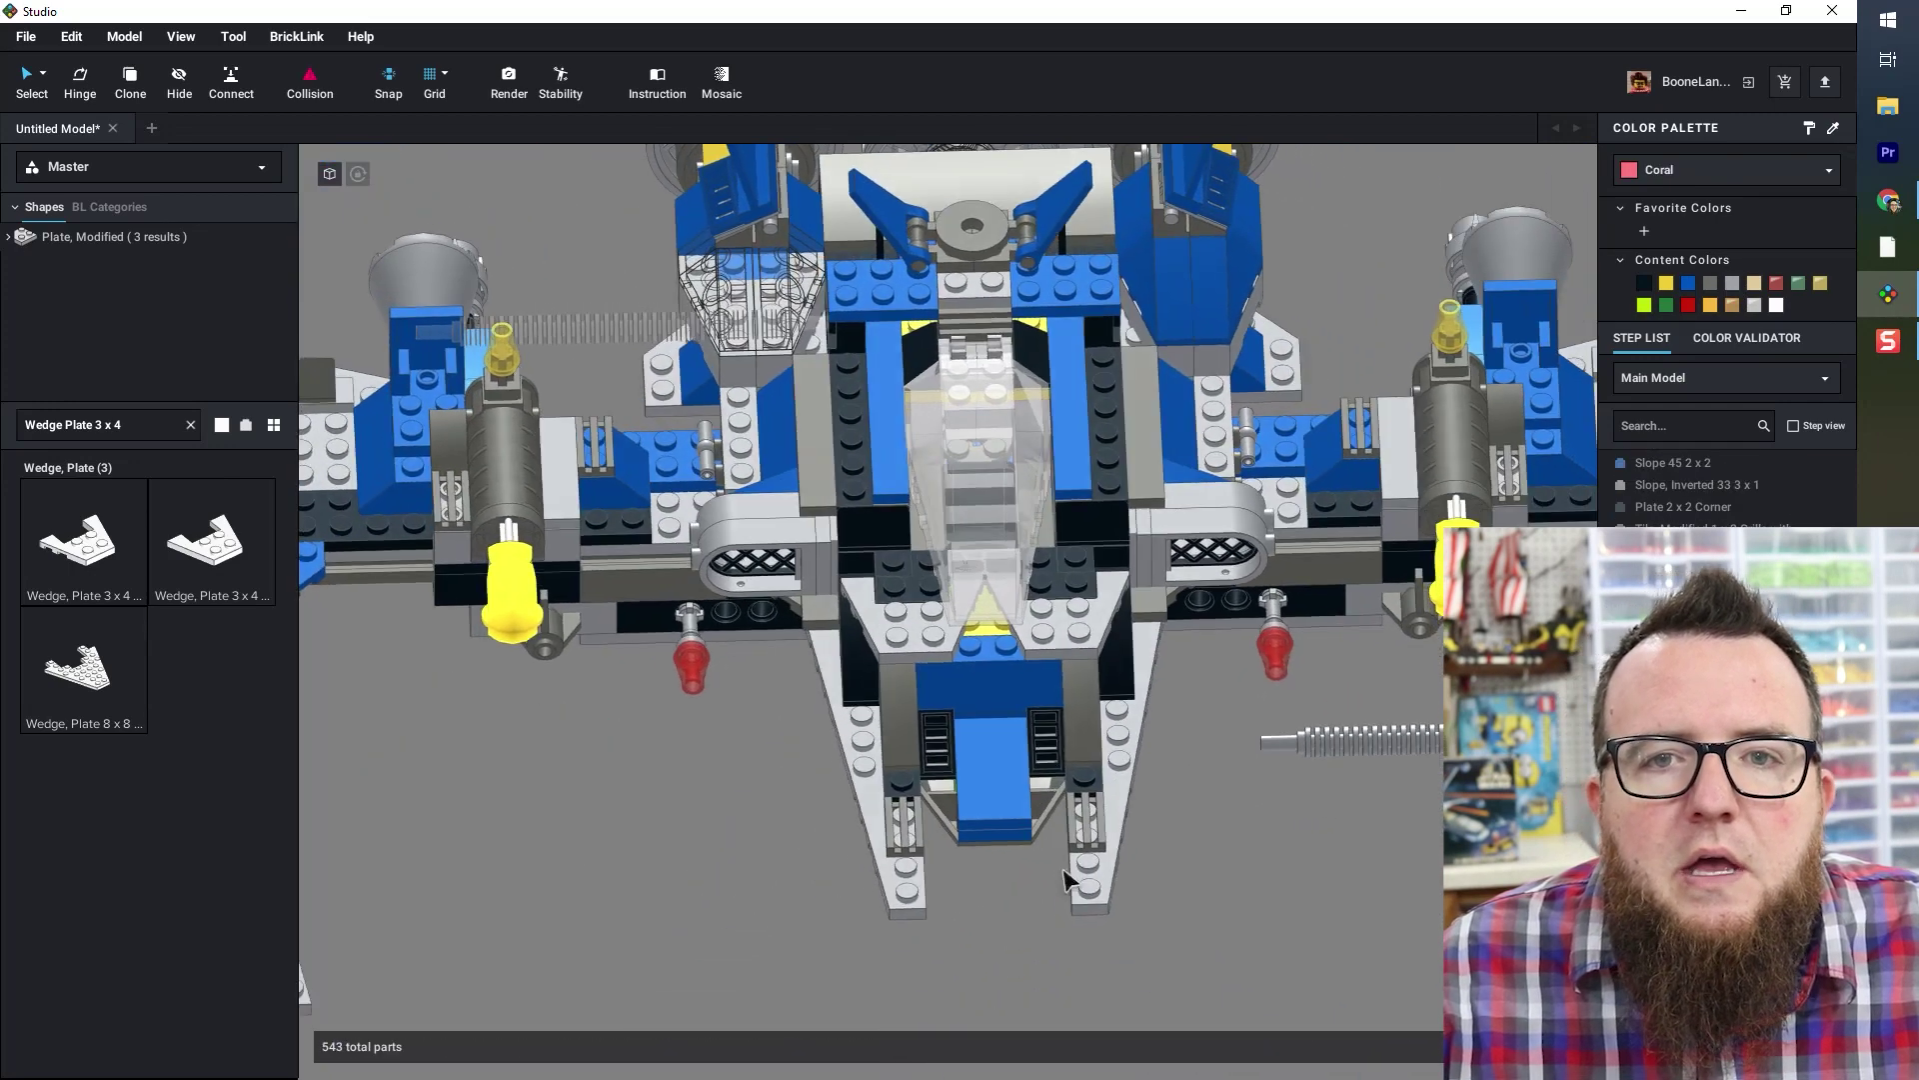
- Pull the colliding ribbed hose out from behind the engine mount and place it beside the other loose hose
{"action": "left_click_drag", "start_coordinate": [577, 330], "coordinate": [822, 727]}
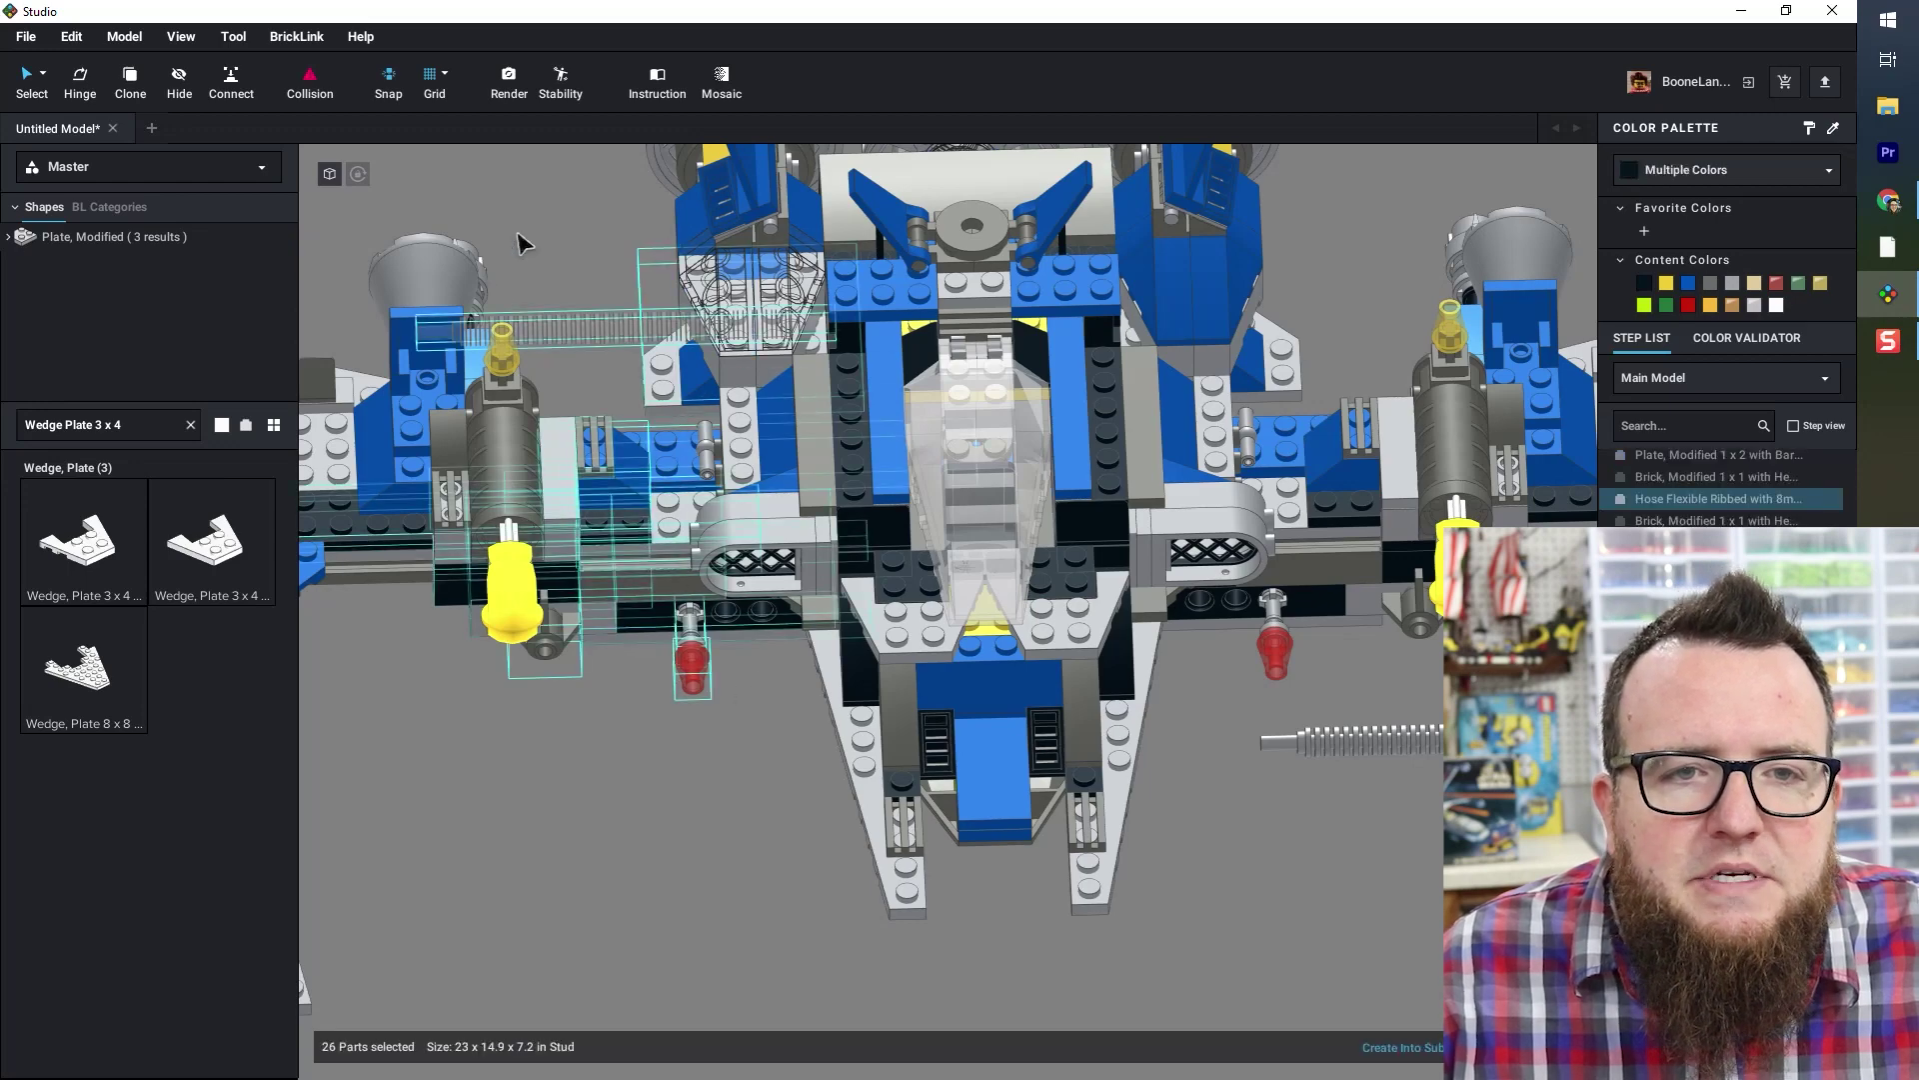
{"action": "left_click", "coordinate": [617, 292]}
{"action": "left_click_drag", "start_coordinate": [594, 338], "coordinate": [1240, 944]}
- Reposition the colliding 18 mm wheel on the axle between the middle rear wheel rim and the blue slope
{"action": "right_click_drag", "start_coordinate": [660, 779], "coordinate": [727, 800]}
{"action": "middle_click_drag", "start_coordinate": [410, 402], "coordinate": [834, 489]}
{"action": "scroll", "coordinate": [917, 562], "scroll_direction": "up", "scroll_amount": 4}
{"action": "scroll", "coordinate": [1006, 586], "scroll_direction": "up", "scroll_amount": 6}
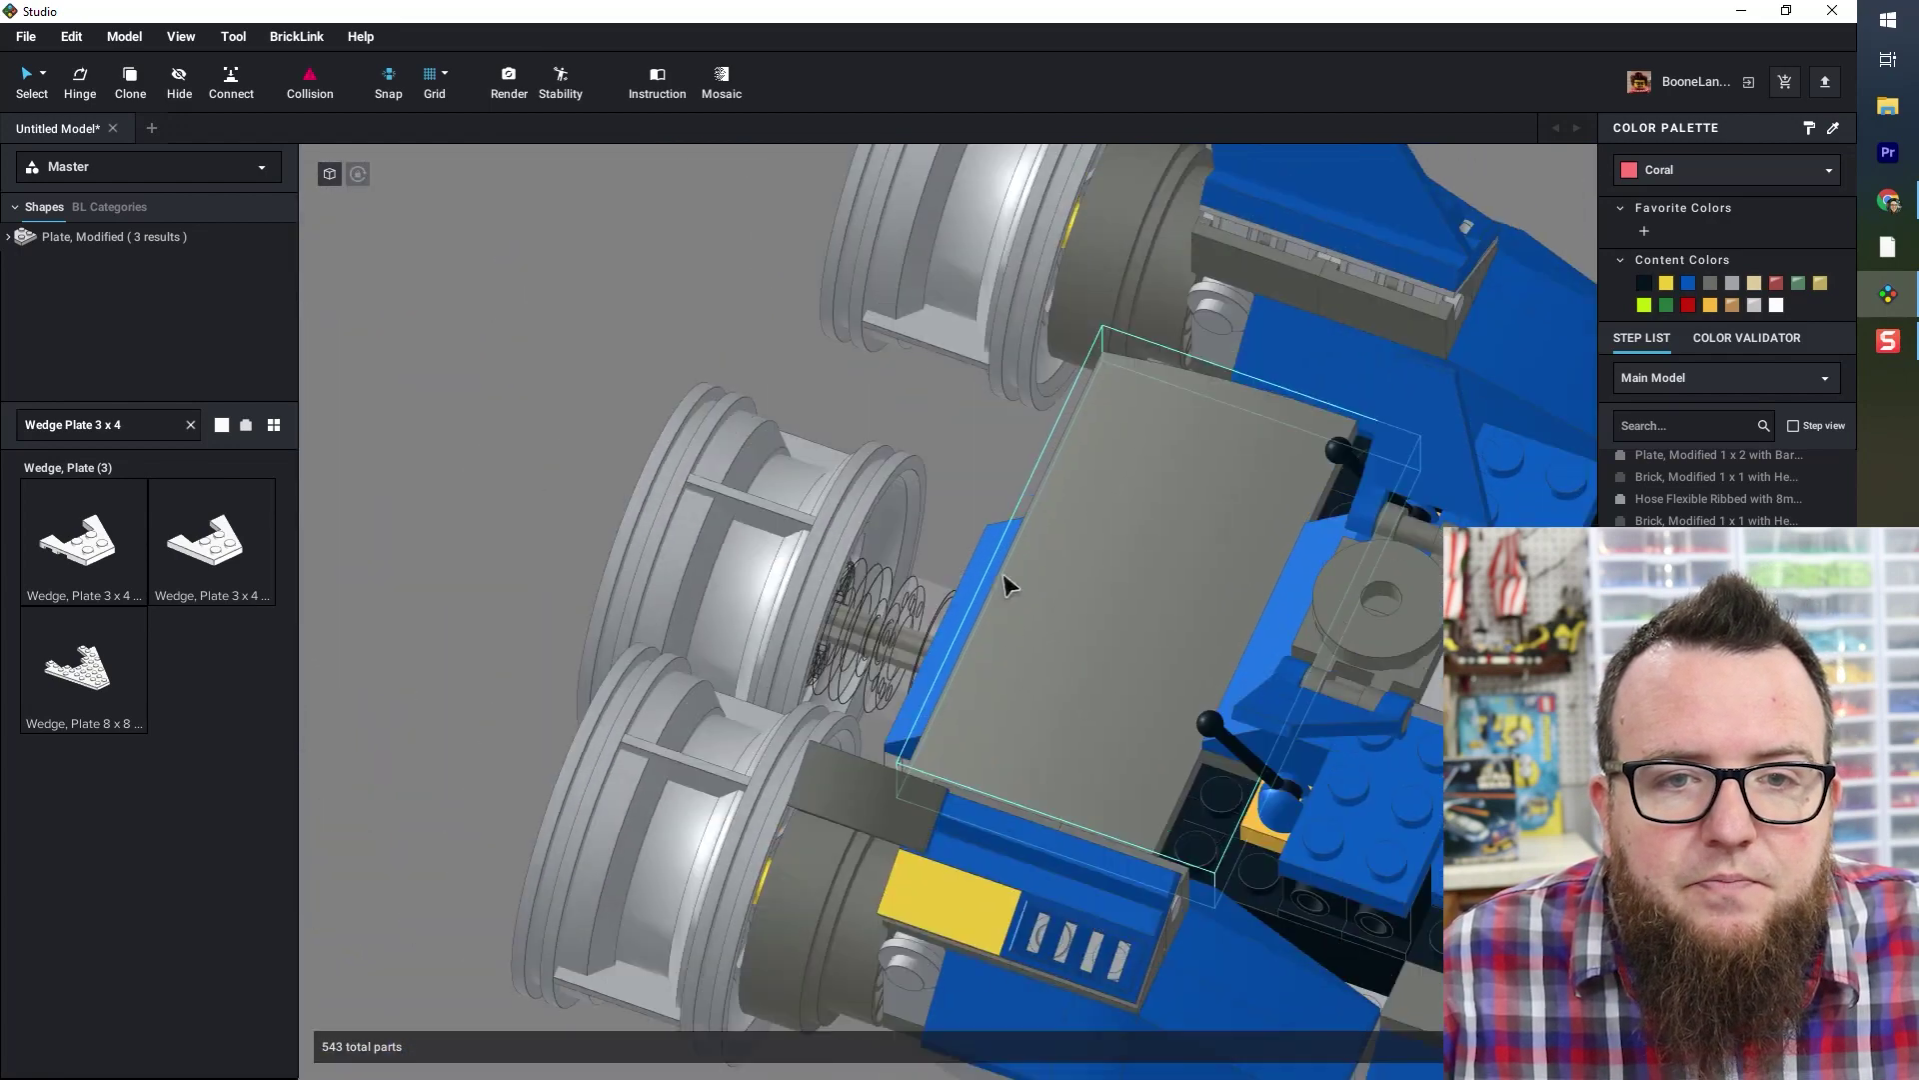
{"action": "scroll", "coordinate": [1036, 596], "scroll_direction": "up", "scroll_amount": 2}
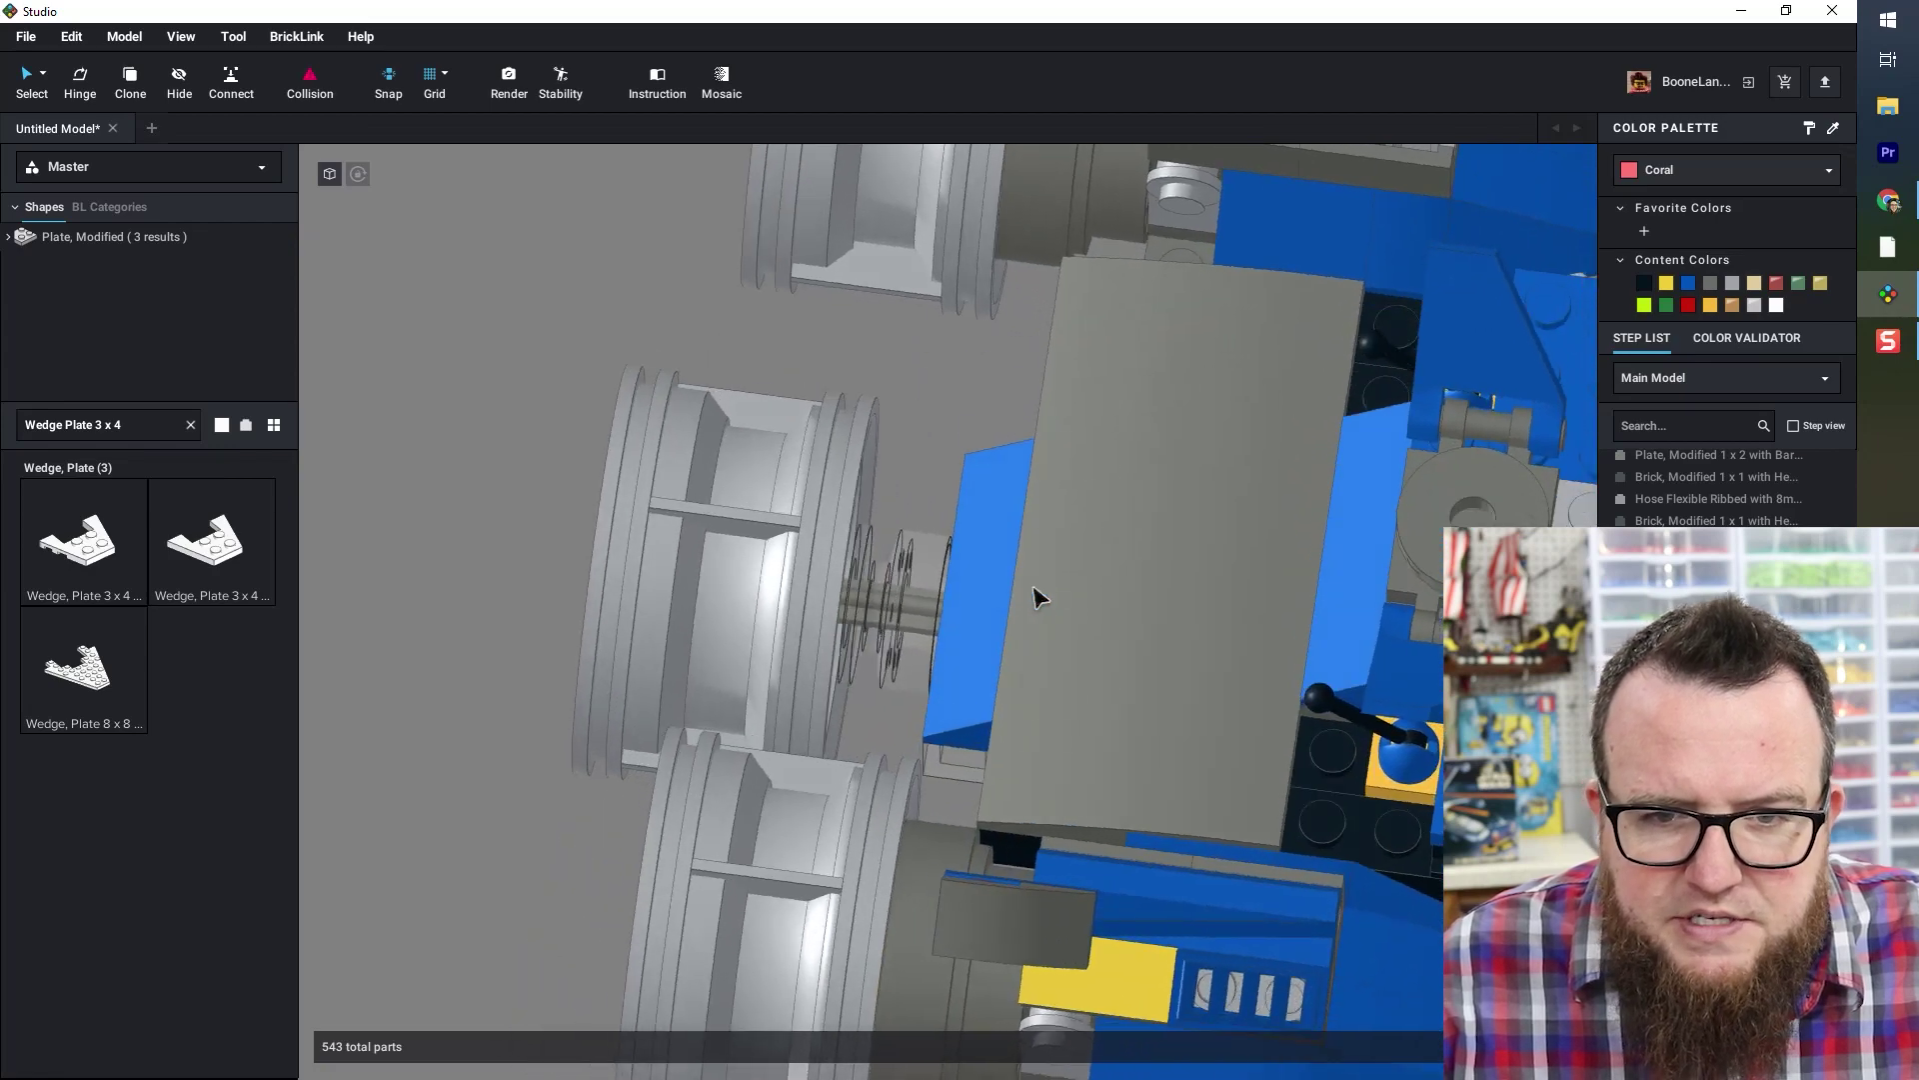
{"action": "right_click_drag", "start_coordinate": [958, 493], "coordinate": [1001, 499]}
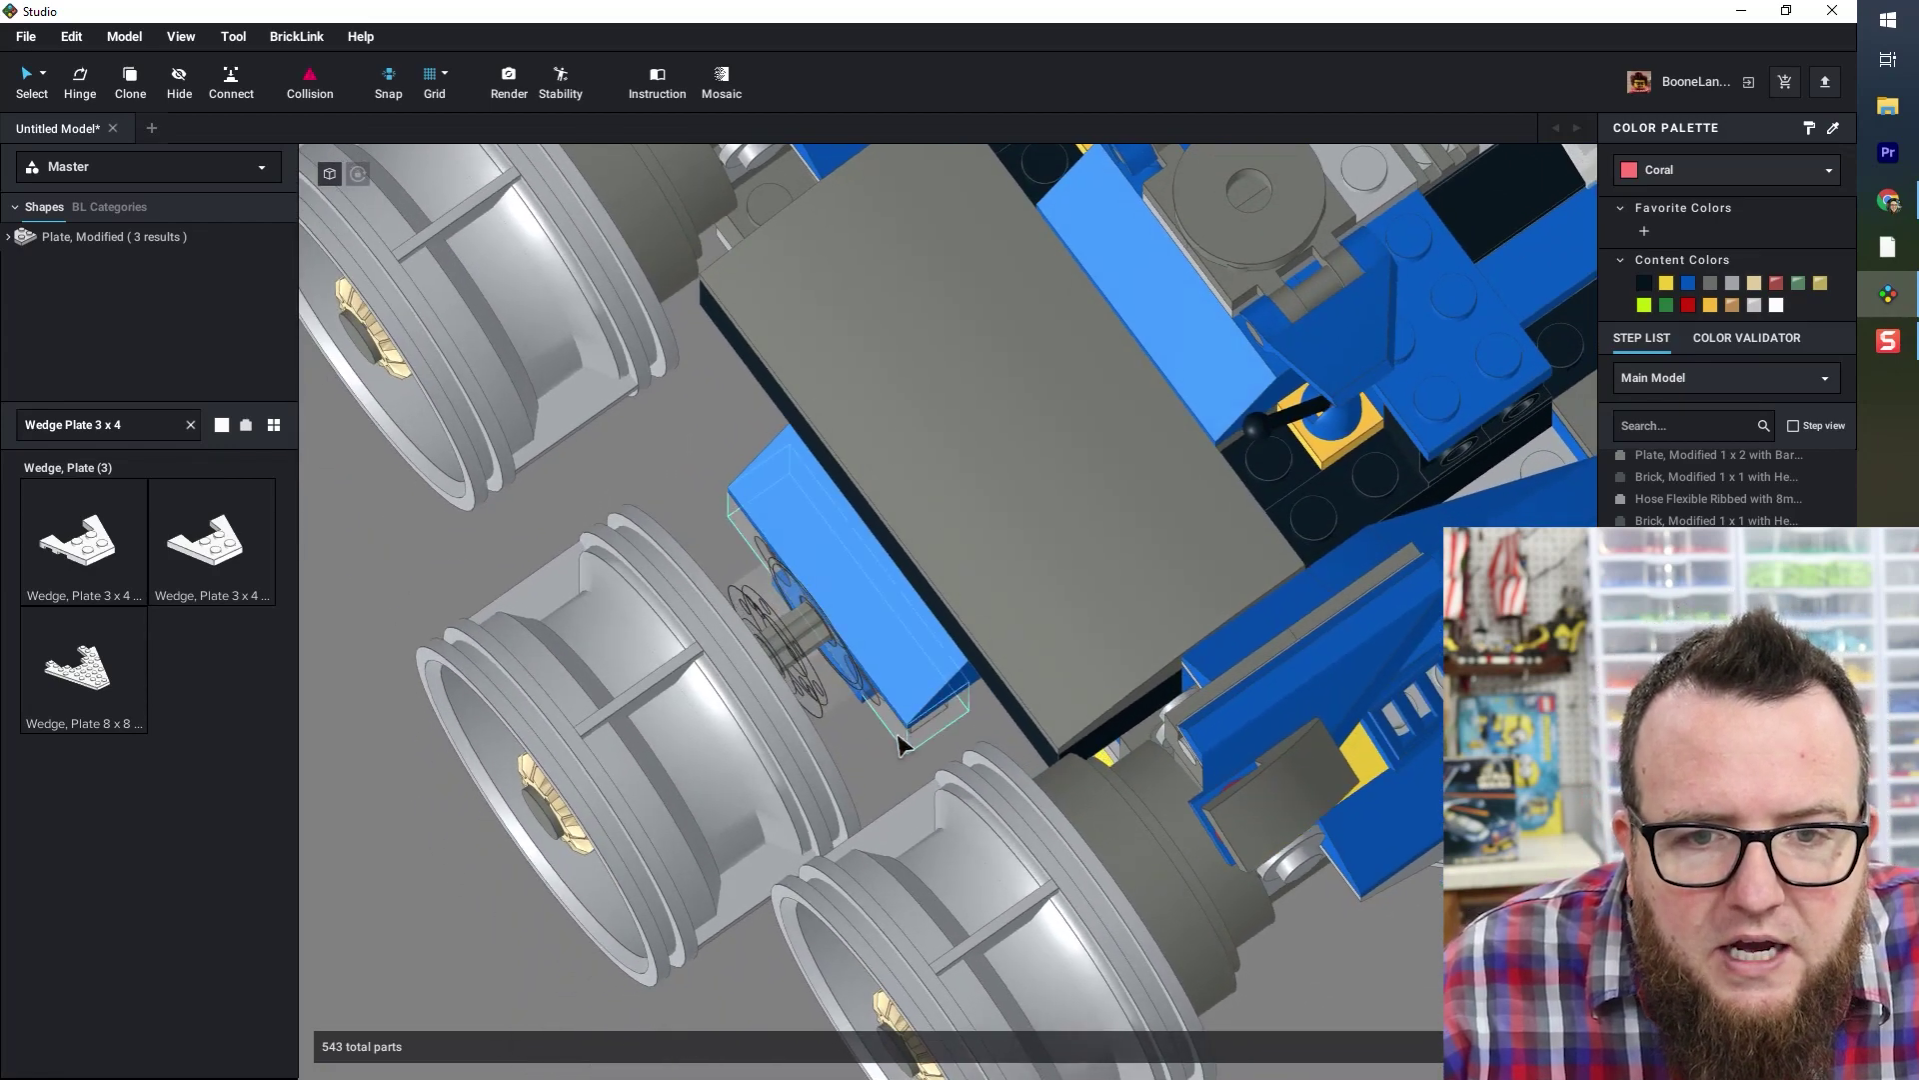
{"action": "right_click_drag", "start_coordinate": [888, 744], "coordinate": [905, 752]}
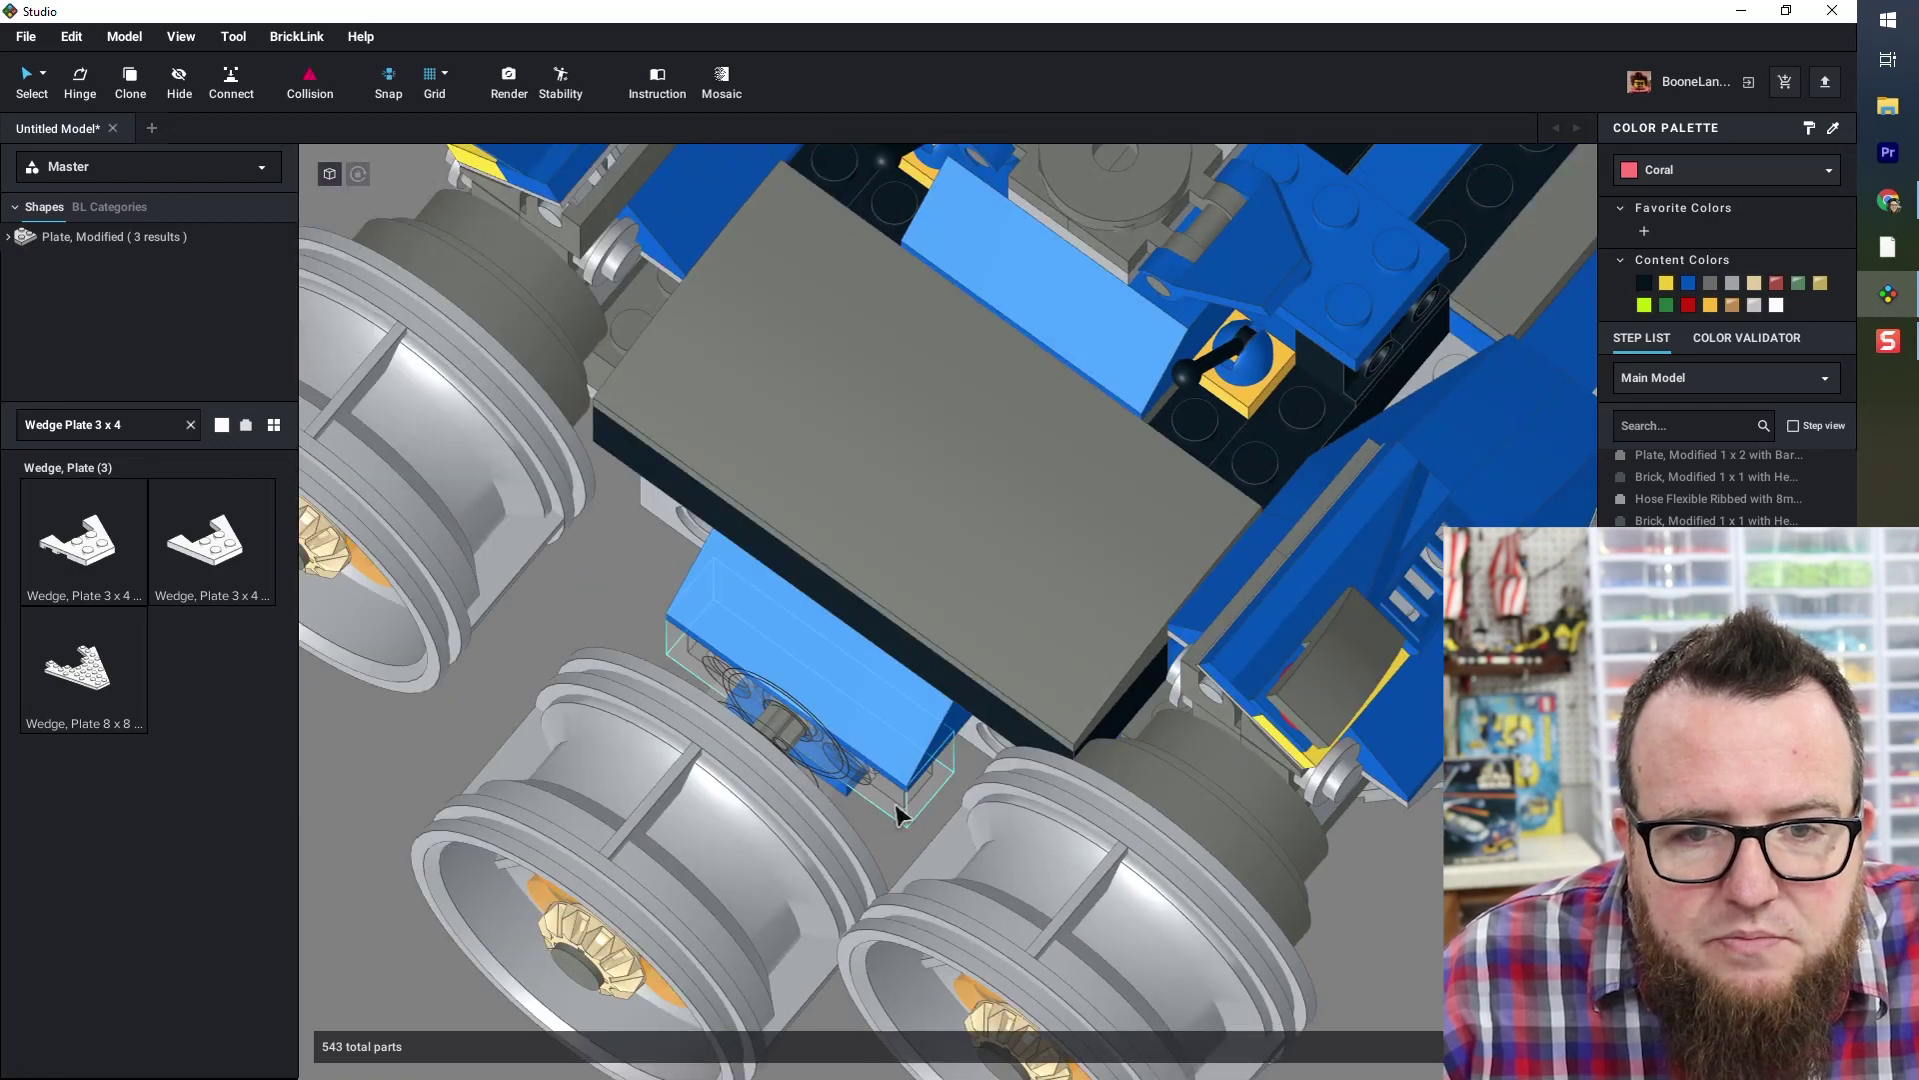
{"action": "middle_click_drag", "start_coordinate": [893, 668], "coordinate": [955, 428]}
{"action": "right_click_drag", "start_coordinate": [960, 480], "coordinate": [946, 497]}
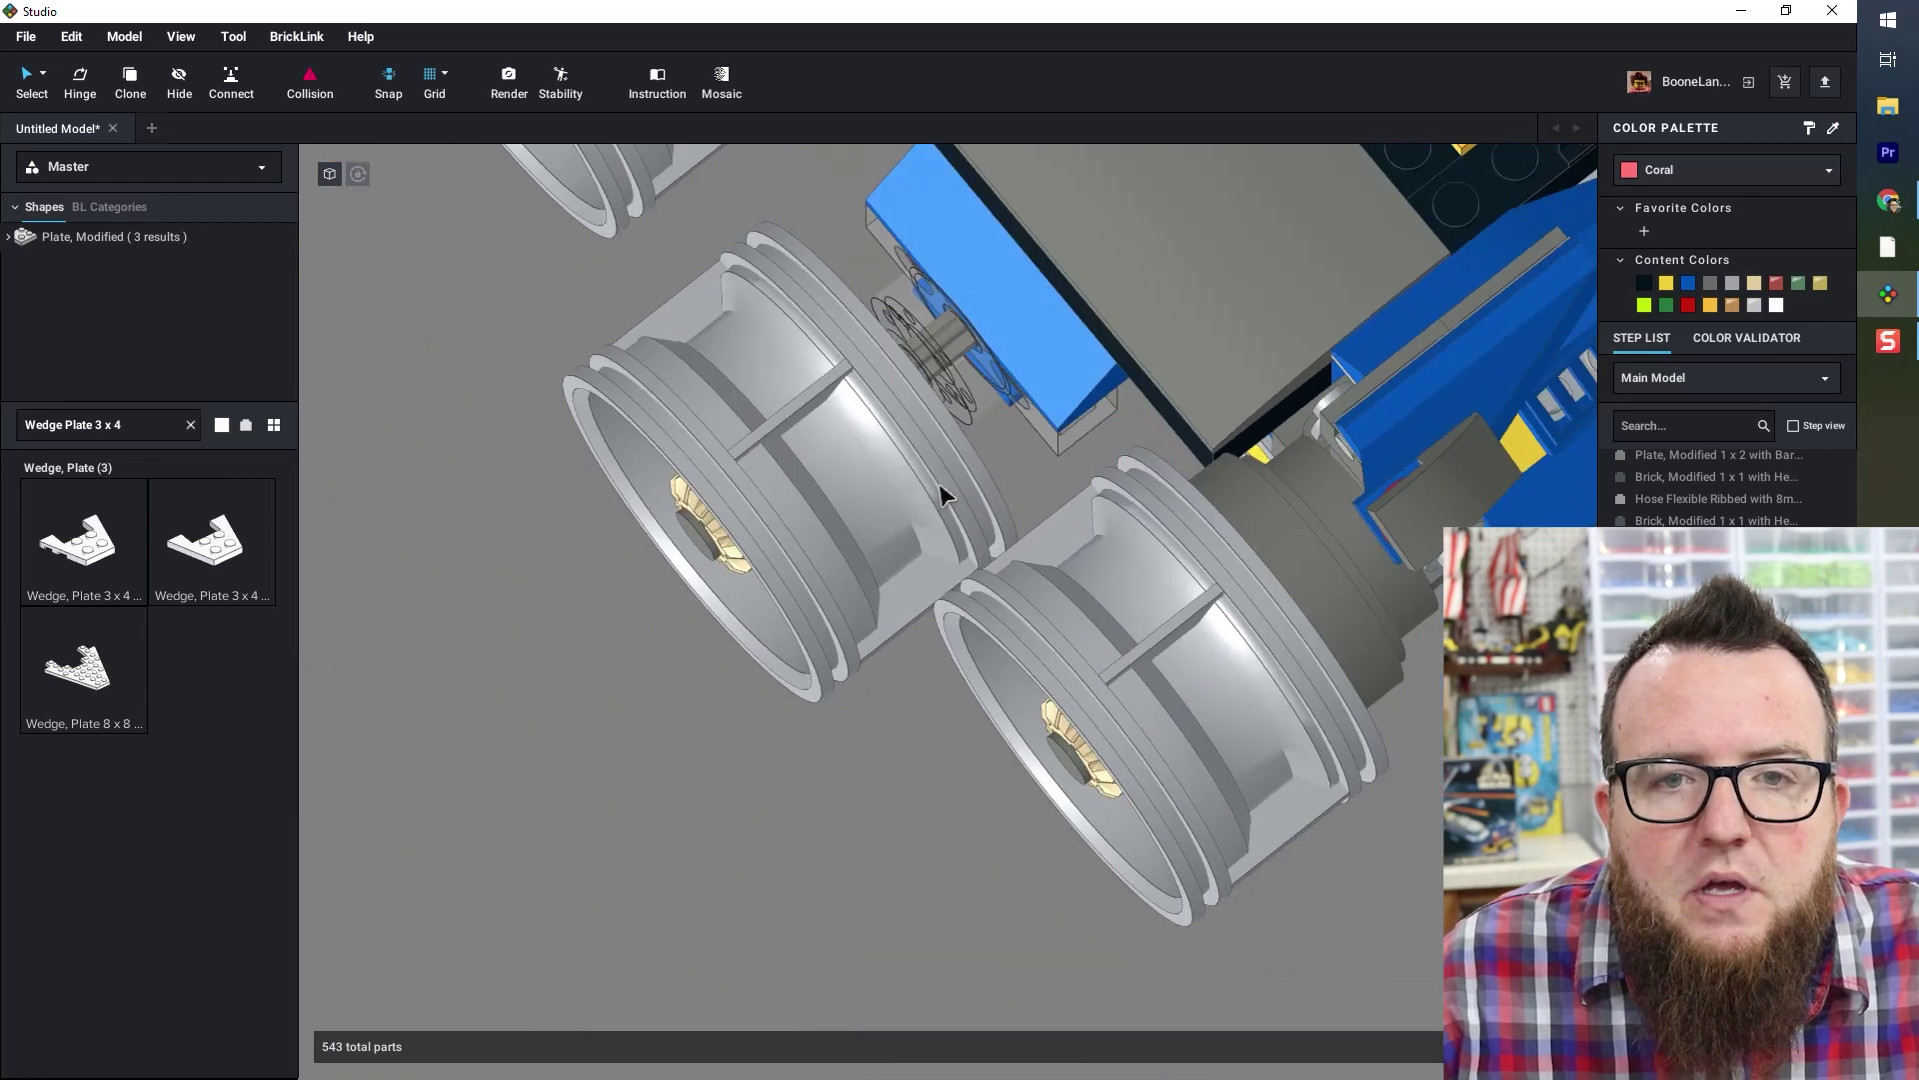
{"action": "left_click", "coordinate": [957, 348]}
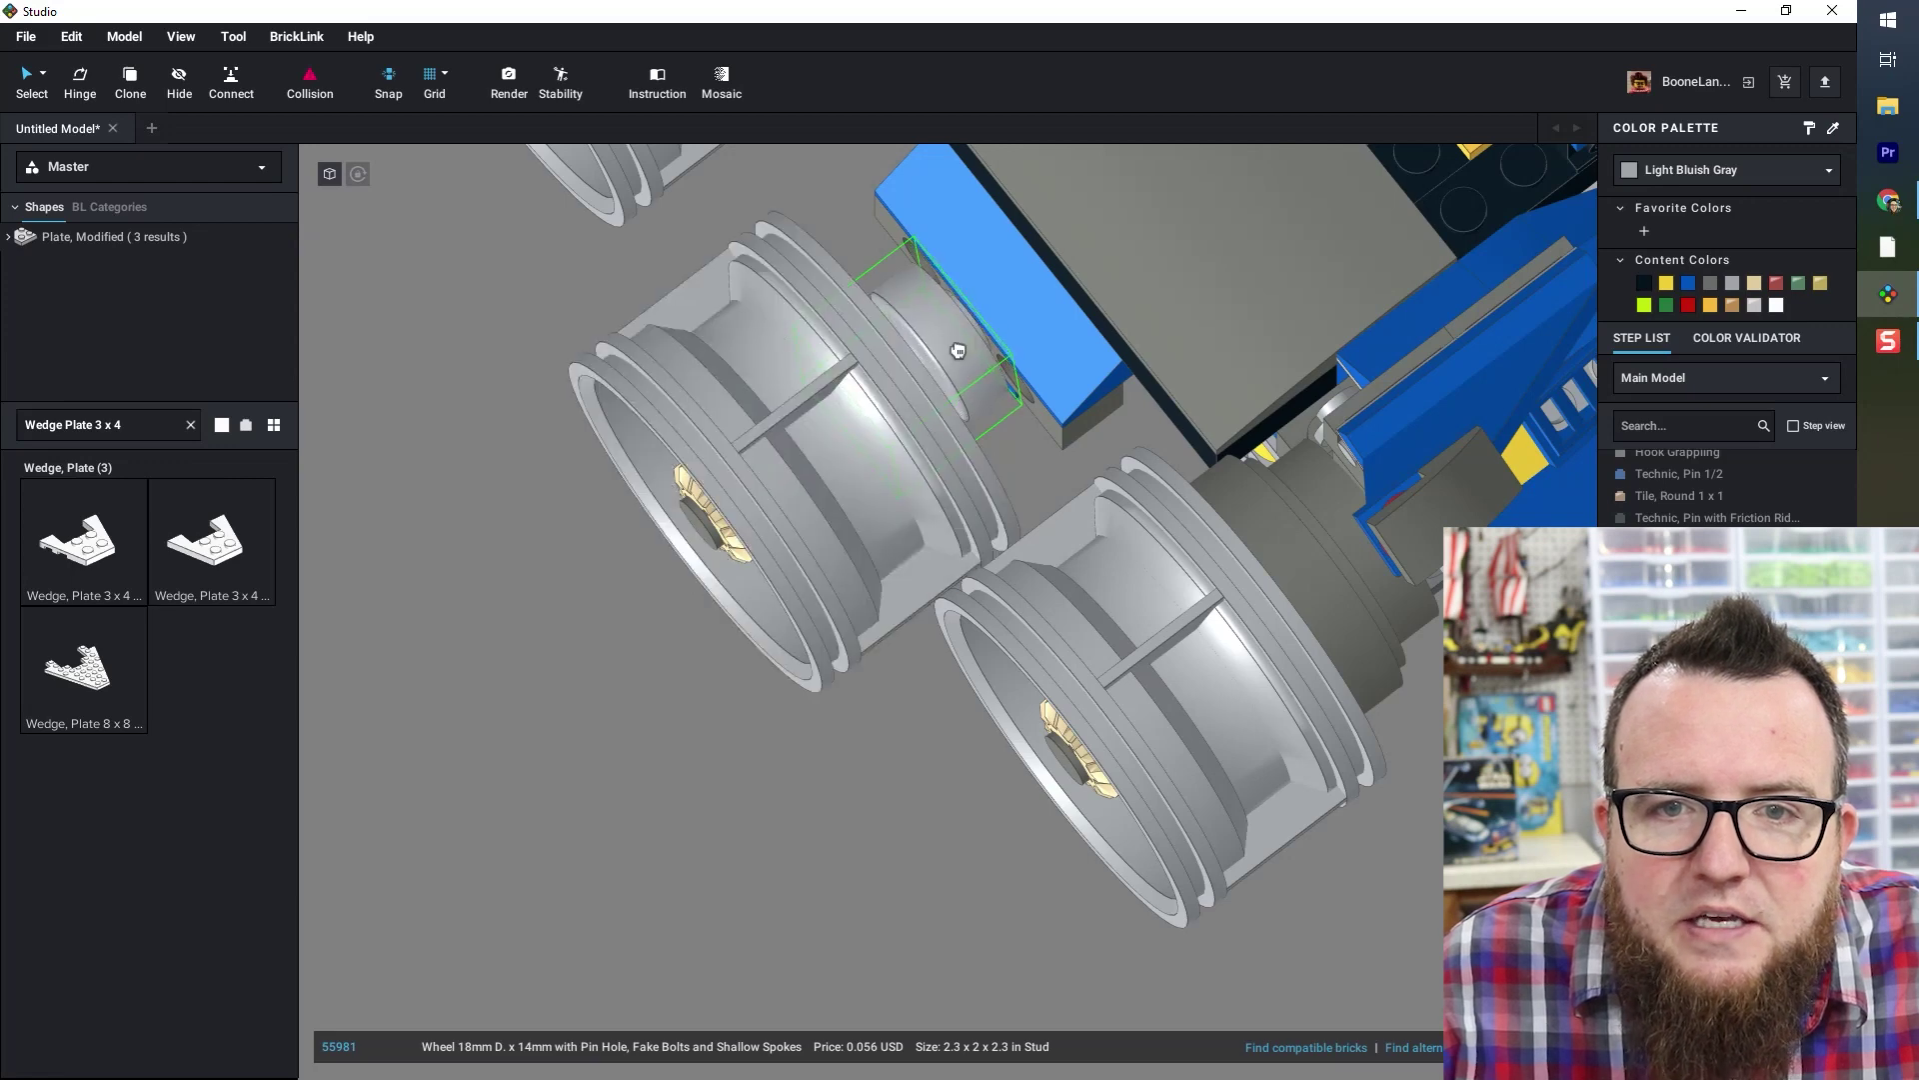
{"action": "left_click", "coordinate": [465, 627]}
- Check the type of the loose ribbed hose and search the parts library for "hose"
{"action": "right_click_drag", "start_coordinate": [706, 752], "coordinate": [728, 714]}
{"action": "scroll", "coordinate": [857, 484], "scroll_direction": "down", "scroll_amount": 5}
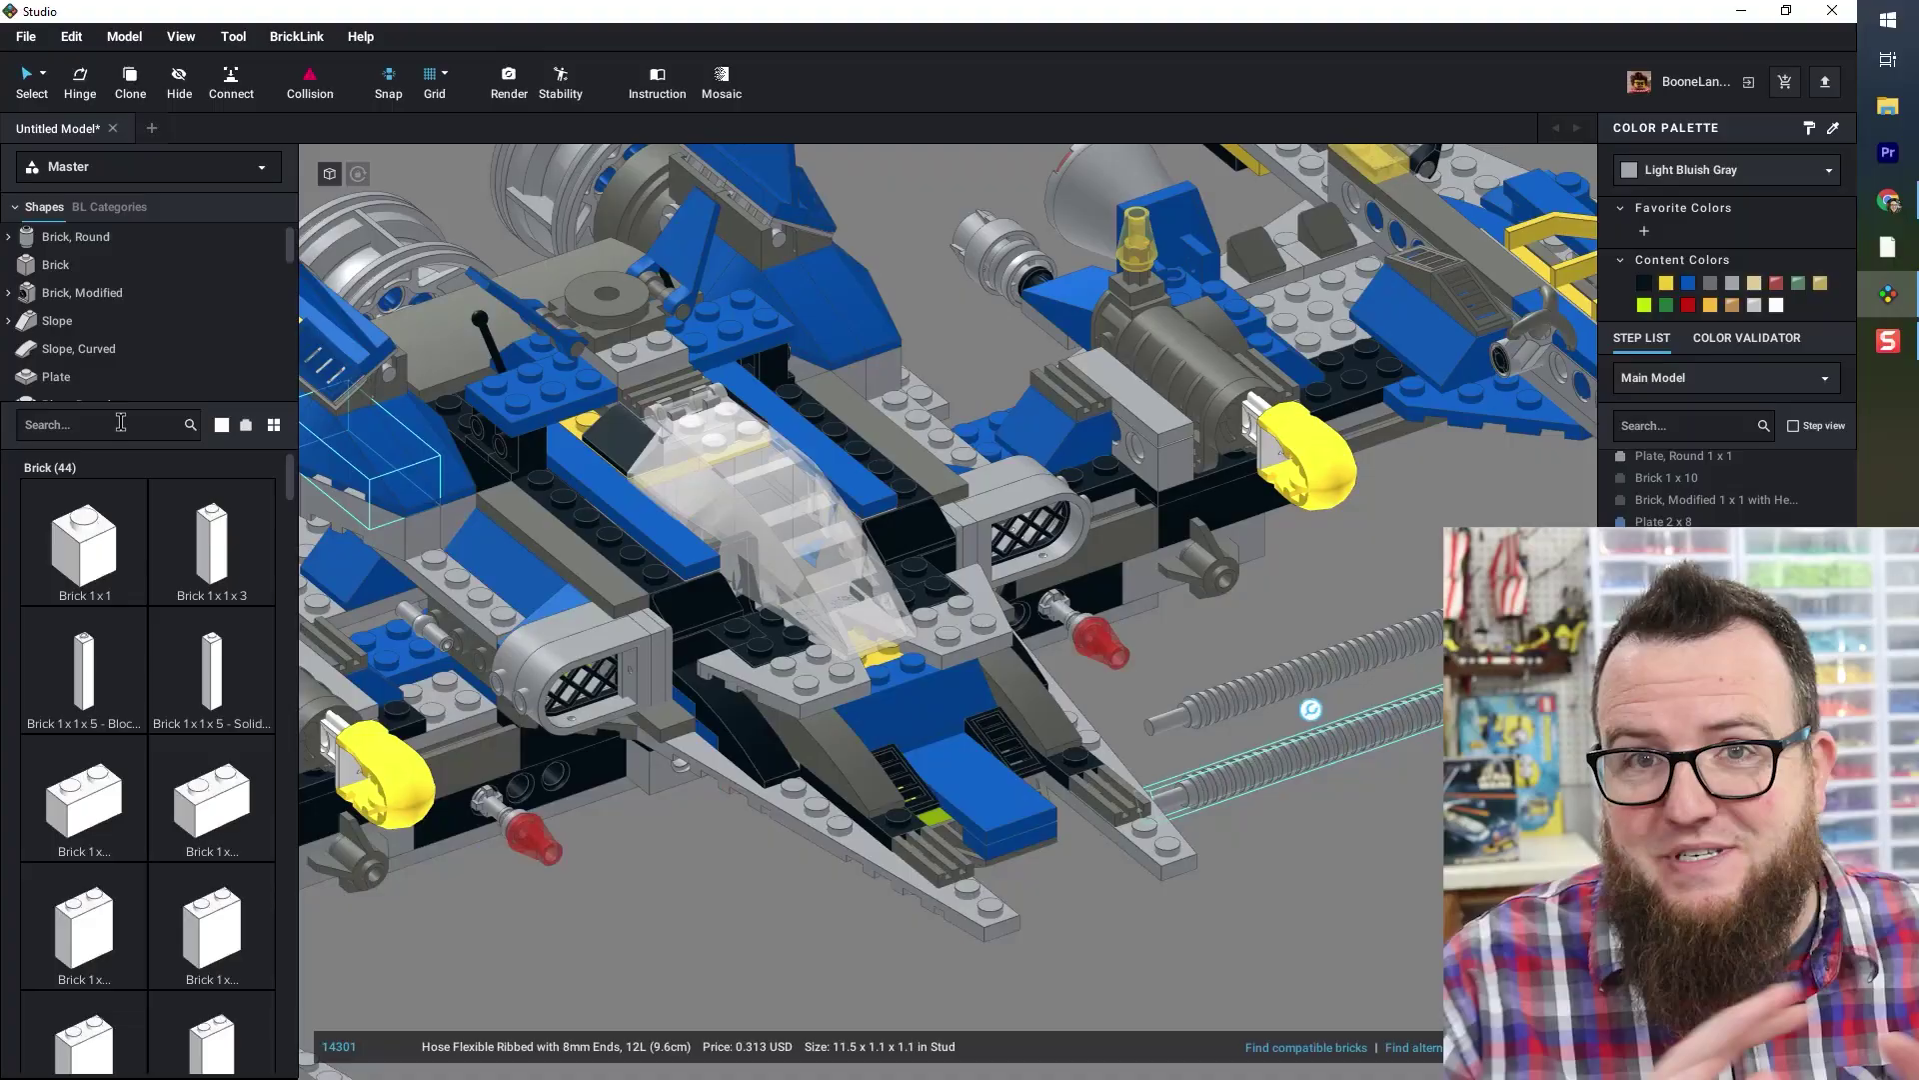
{"action": "left_click", "coordinate": [120, 421]}
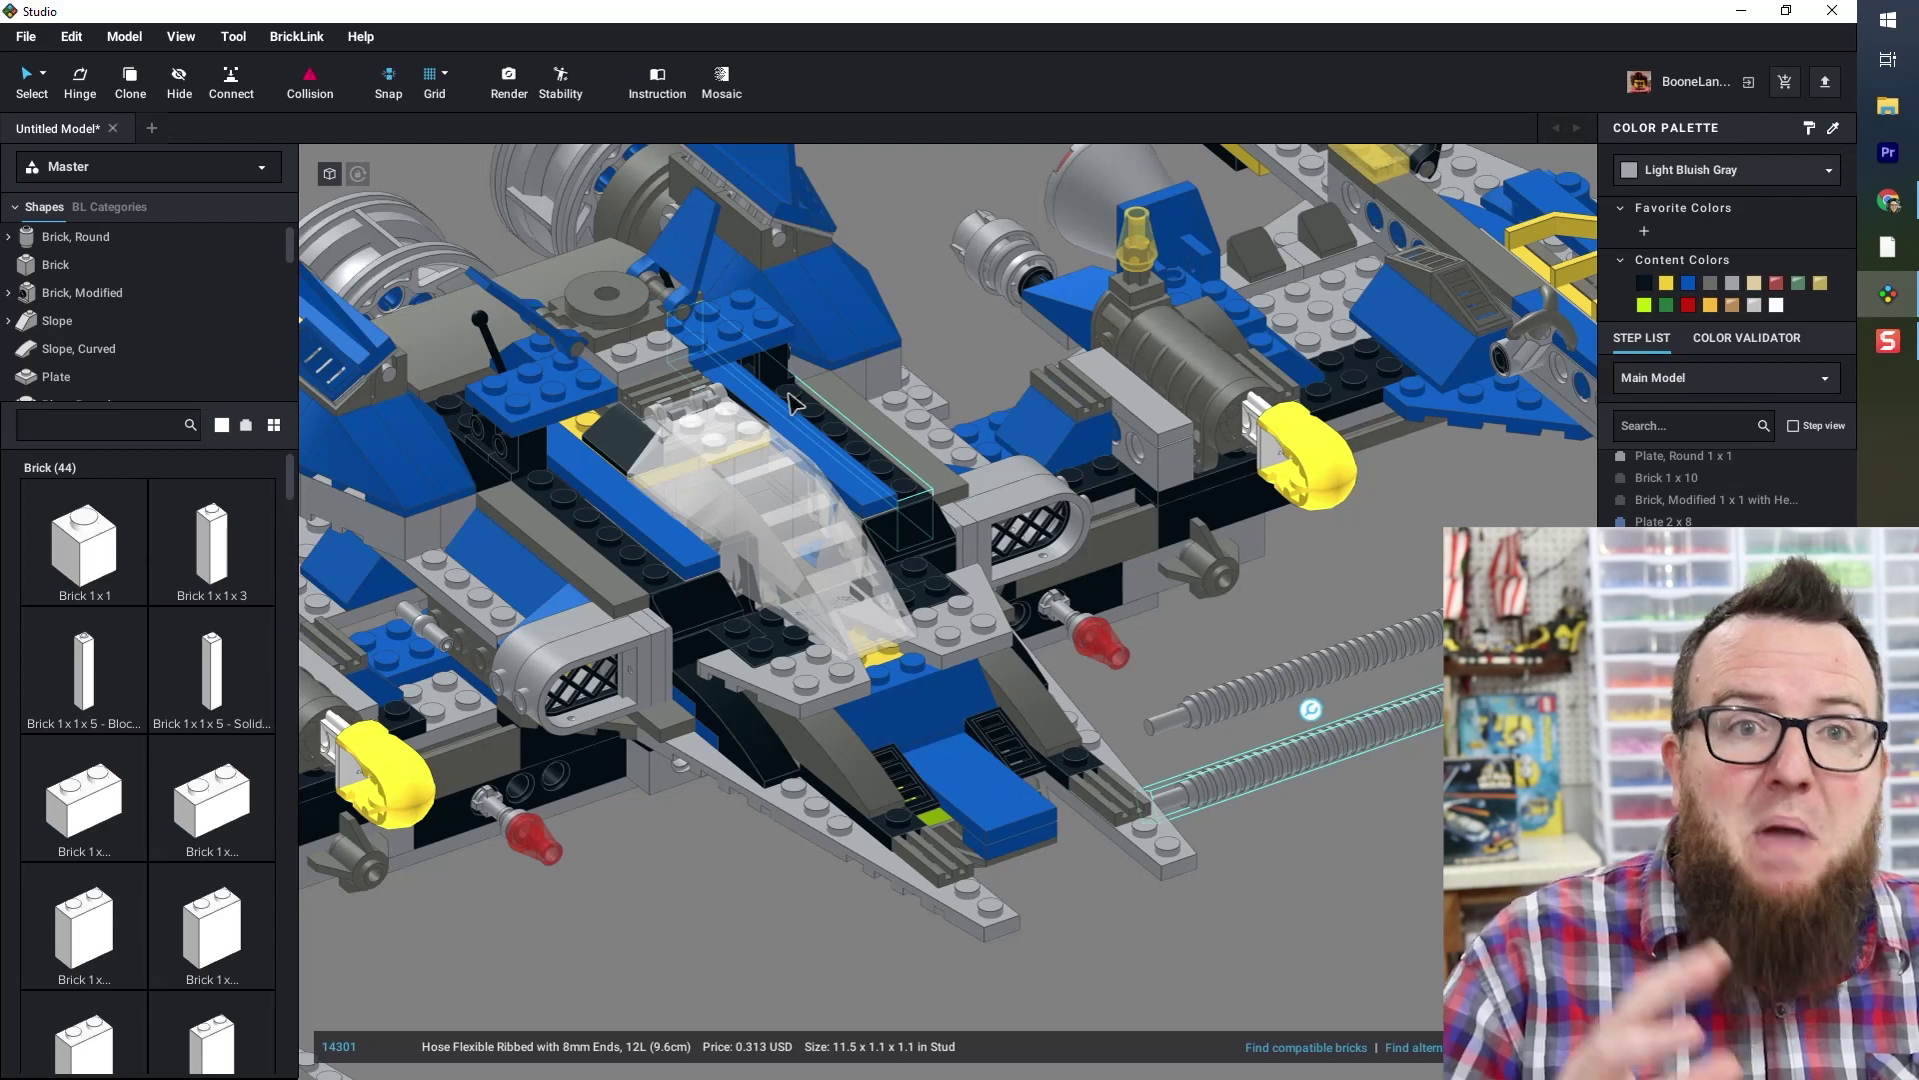
{"action": "left_click", "coordinate": [1311, 708]}
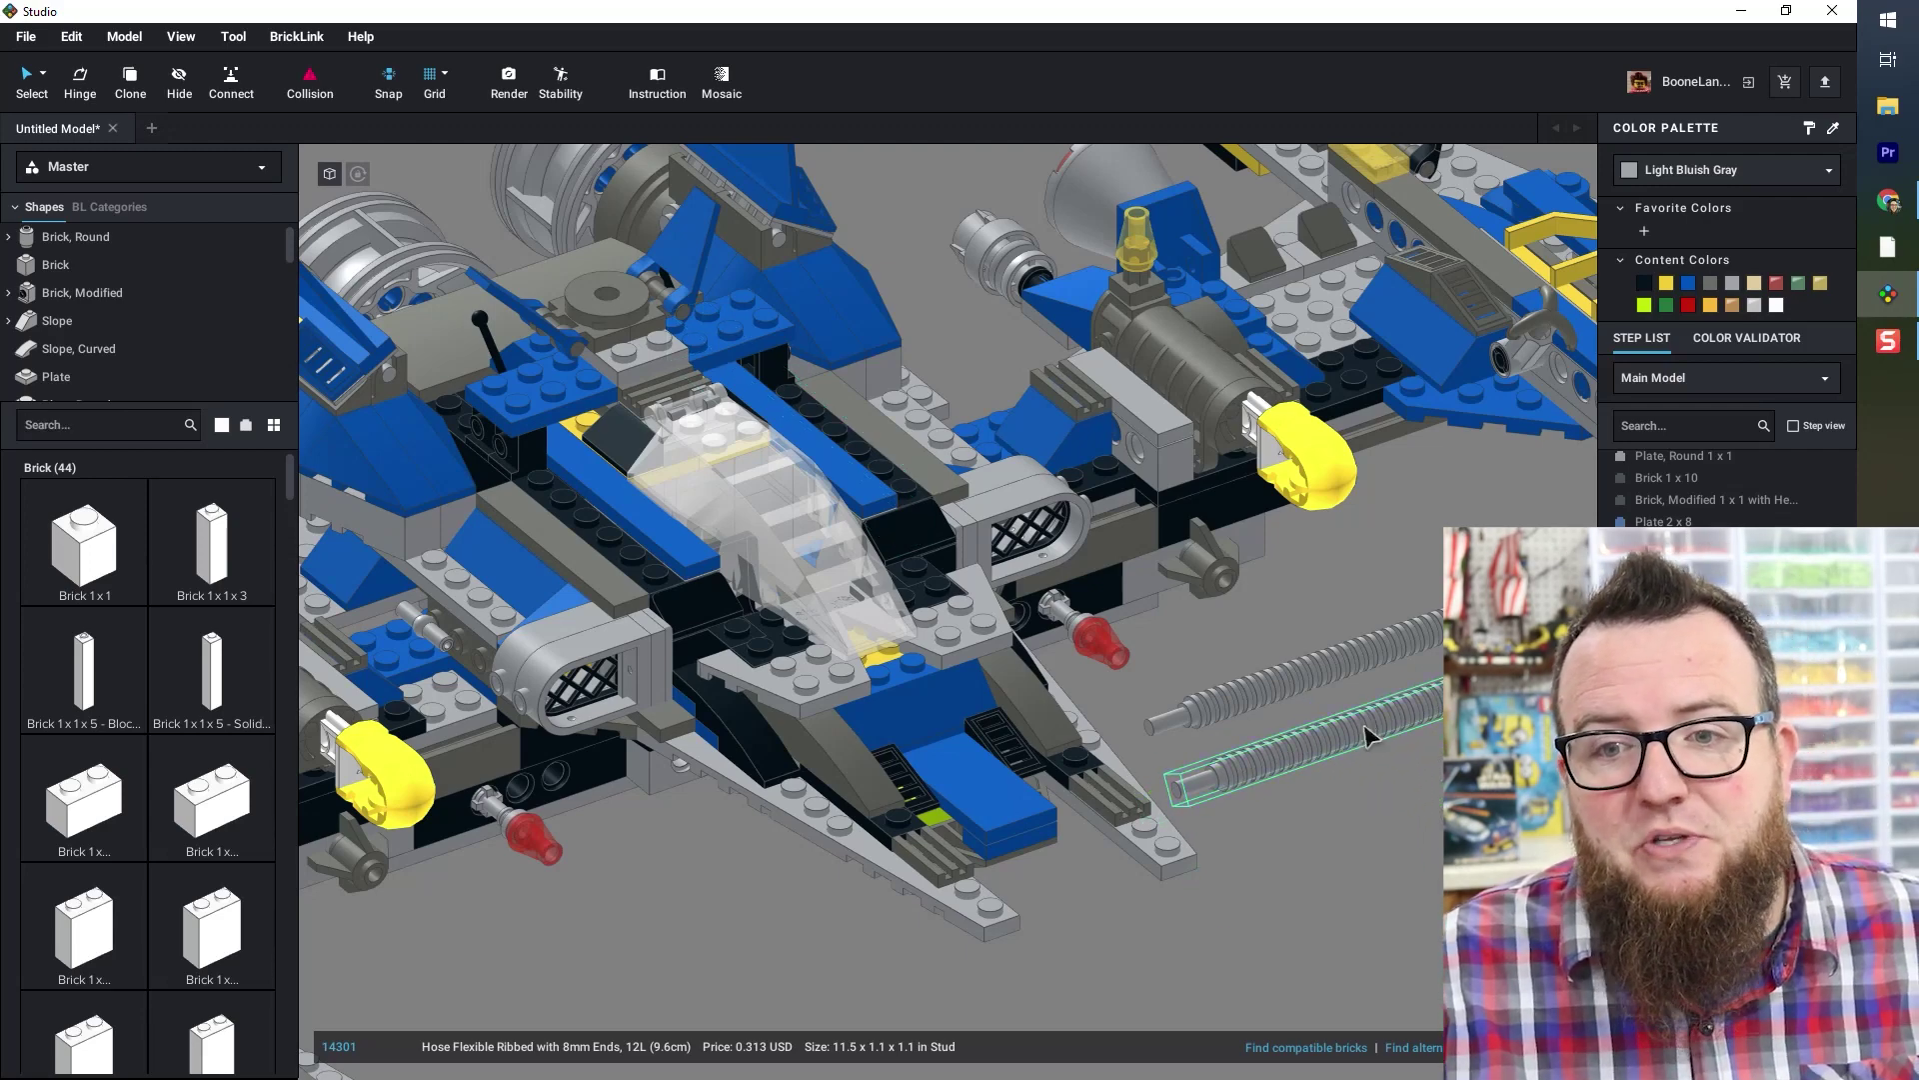
{"action": "left_click", "coordinate": [1389, 815]}
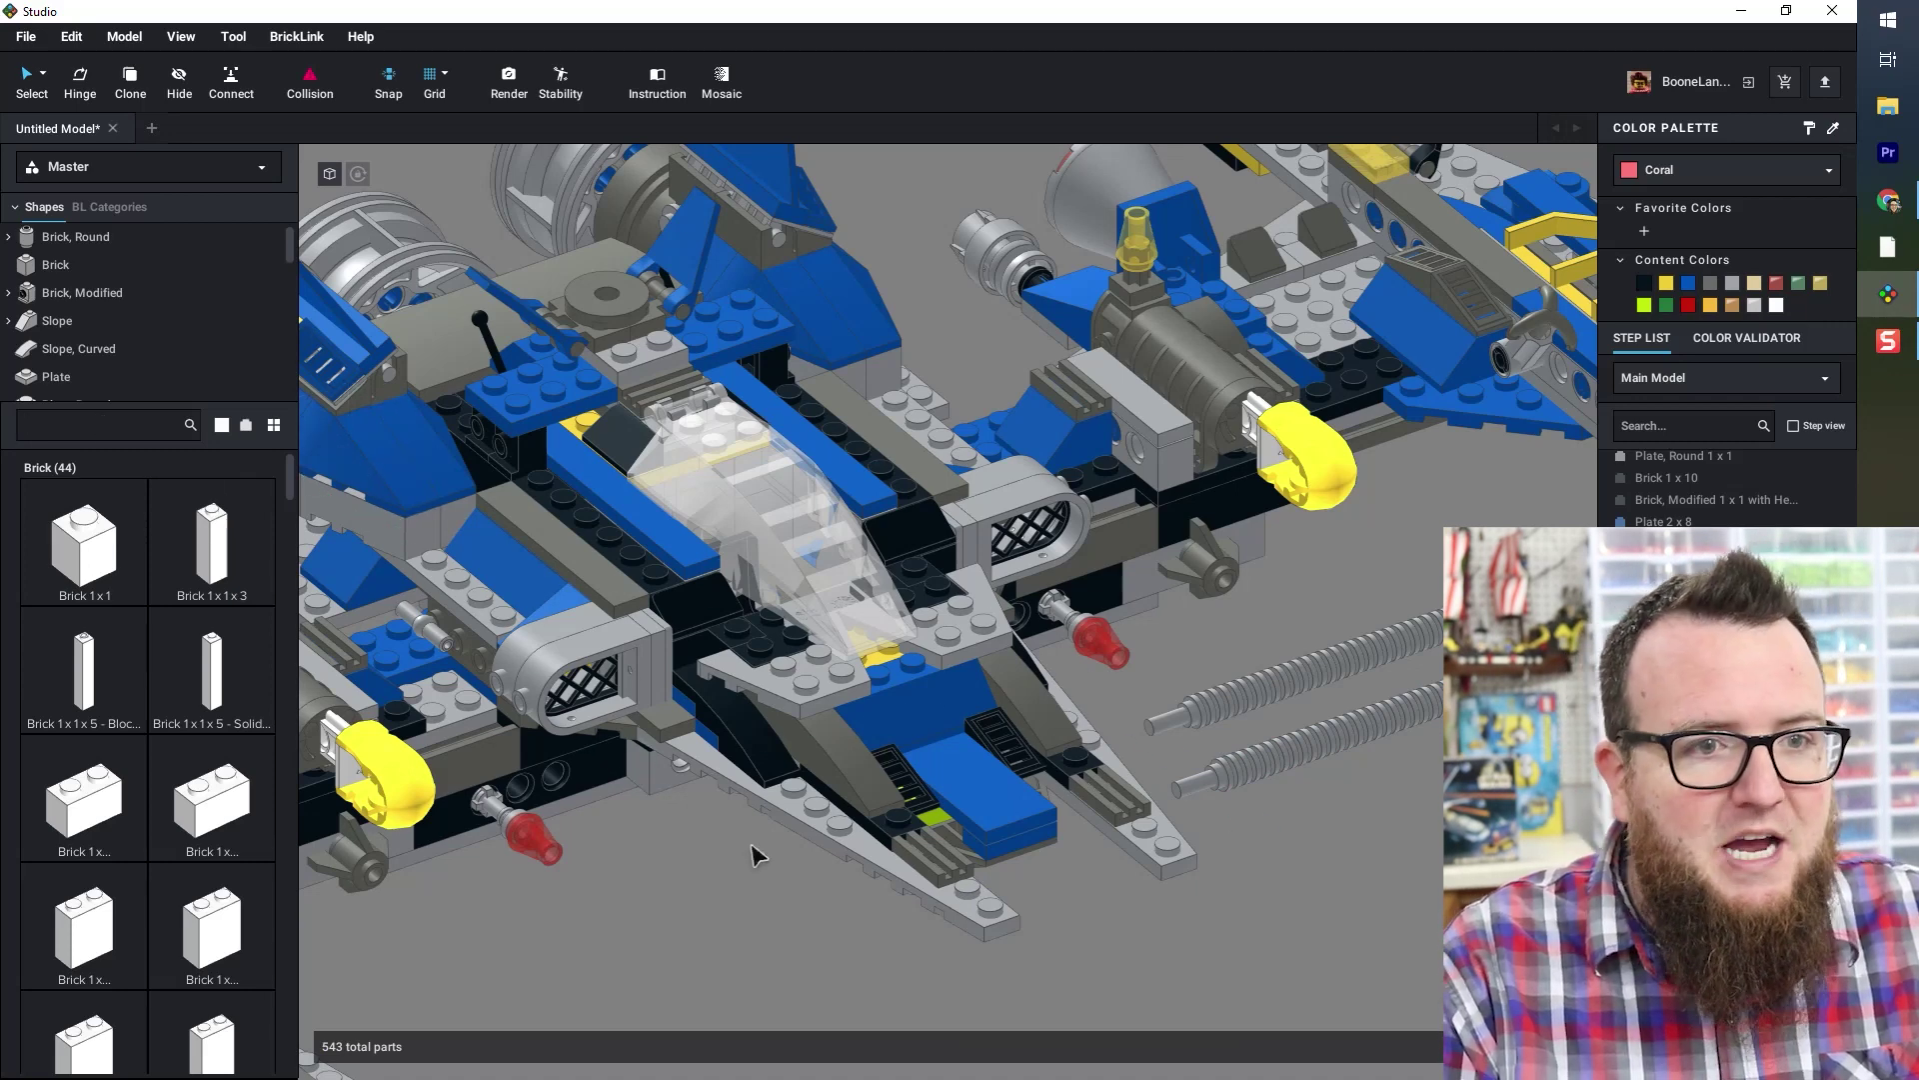
{"action": "type", "text": "hose"}
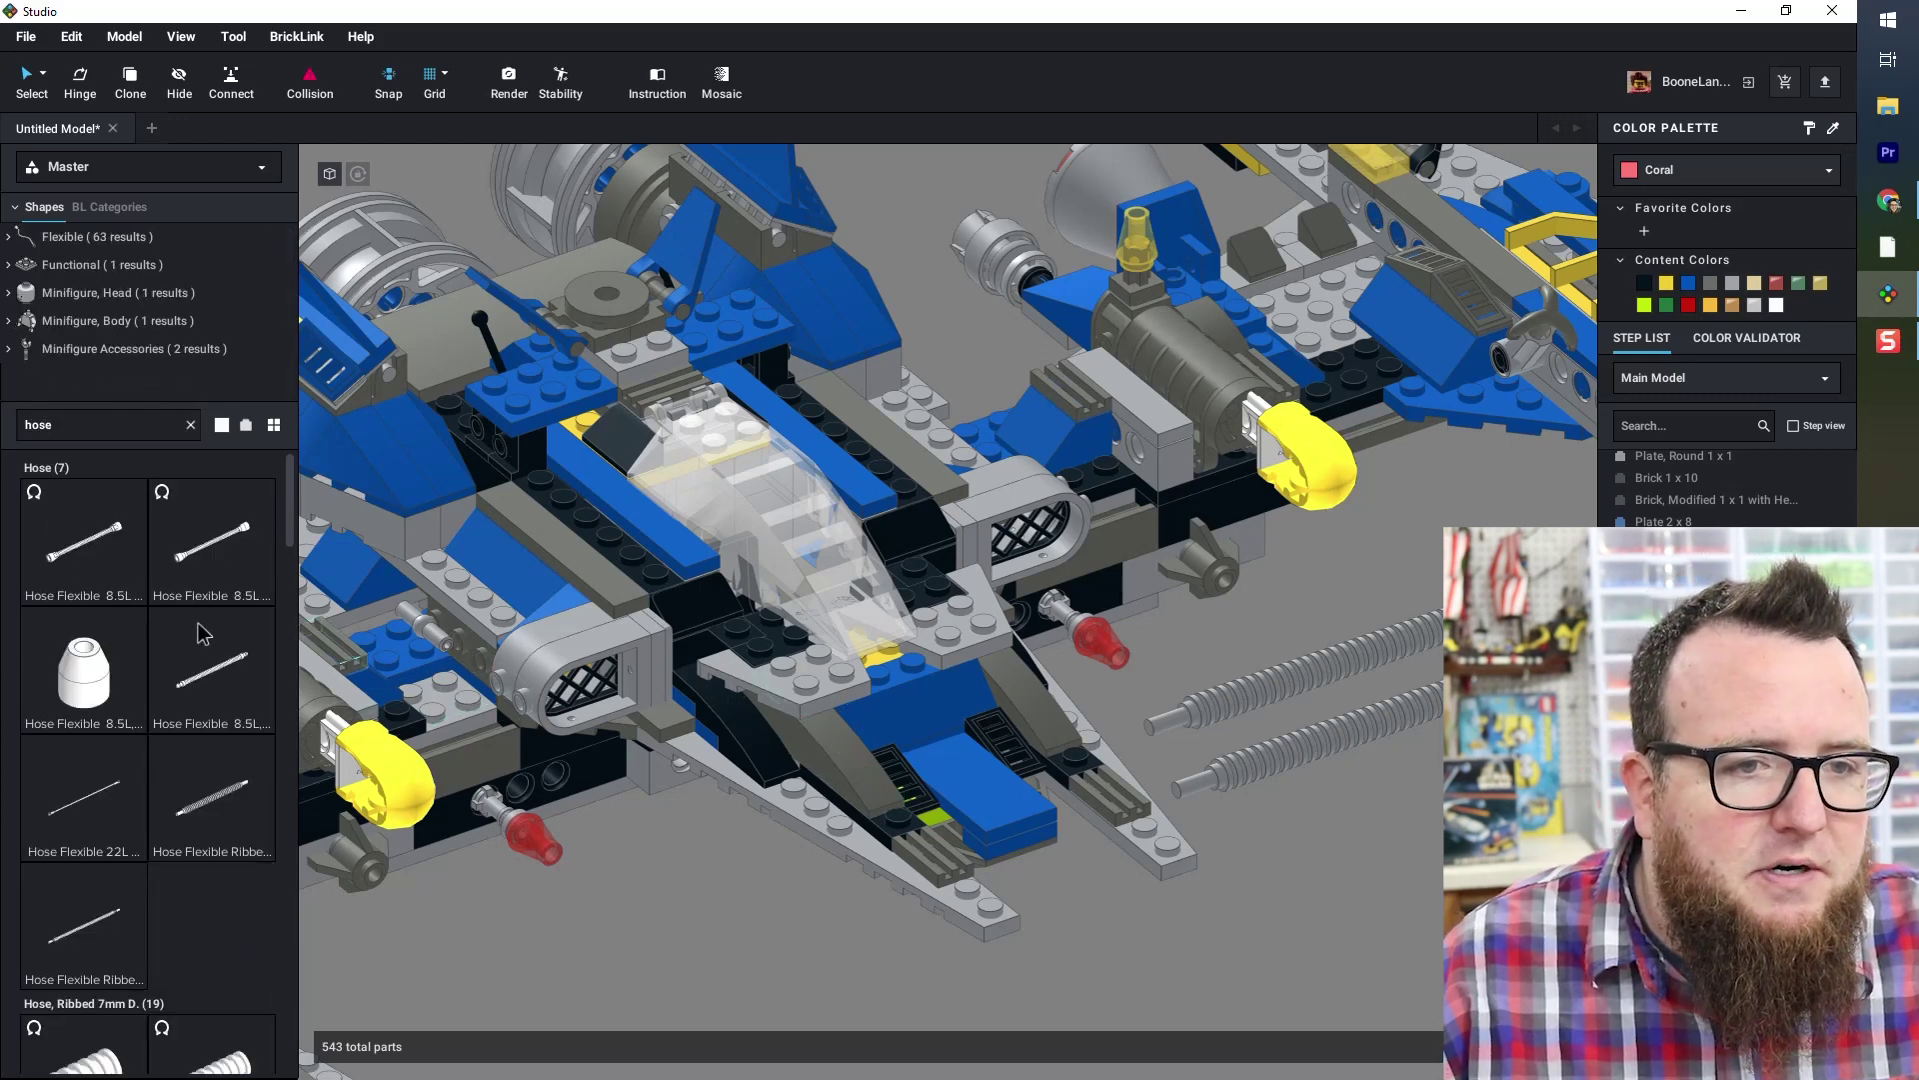
{"action": "scroll", "coordinate": [214, 647], "scroll_direction": "down", "scroll_amount": 1}
- Check the length of the loose ribbed hose and refine the parts library search to "hose 12"
{"action": "left_click", "coordinate": [1355, 737]}
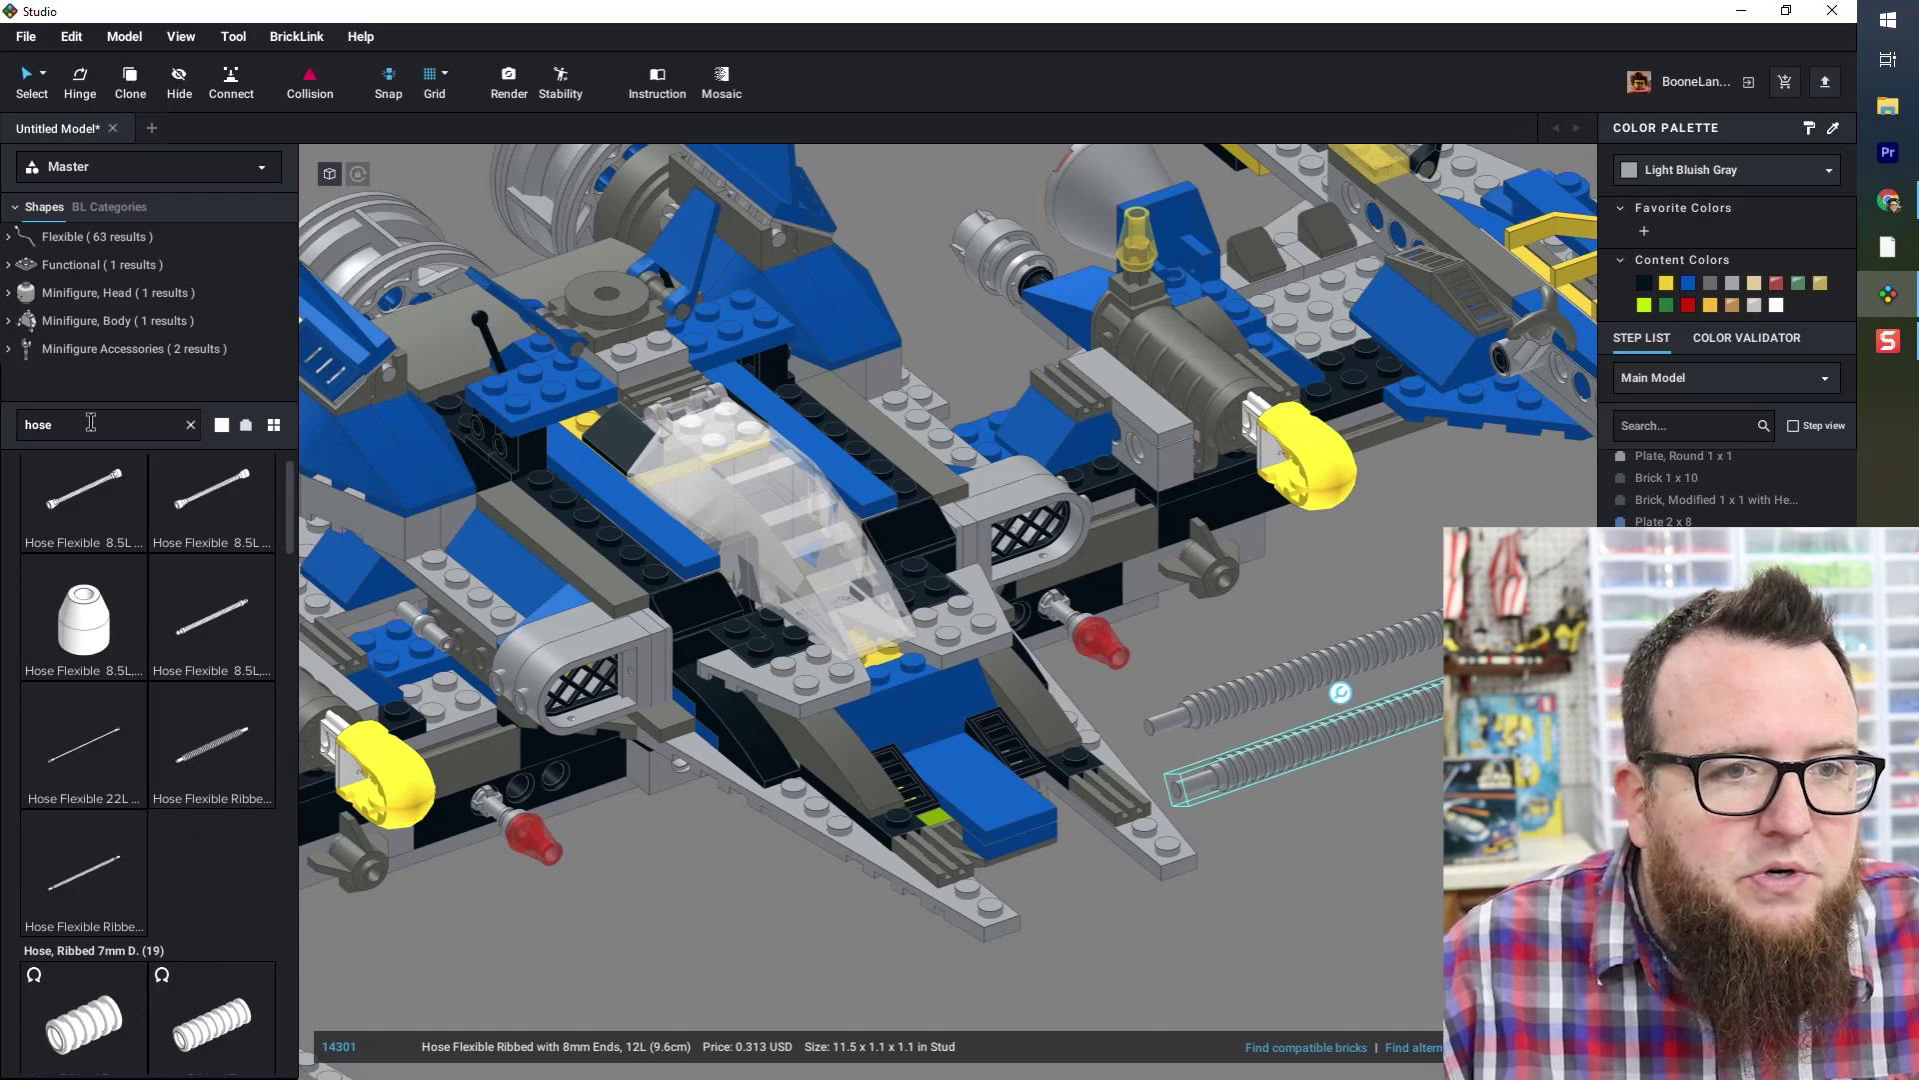
{"action": "type", "text": "l"}
{"action": "type", "text": "hose 12"}
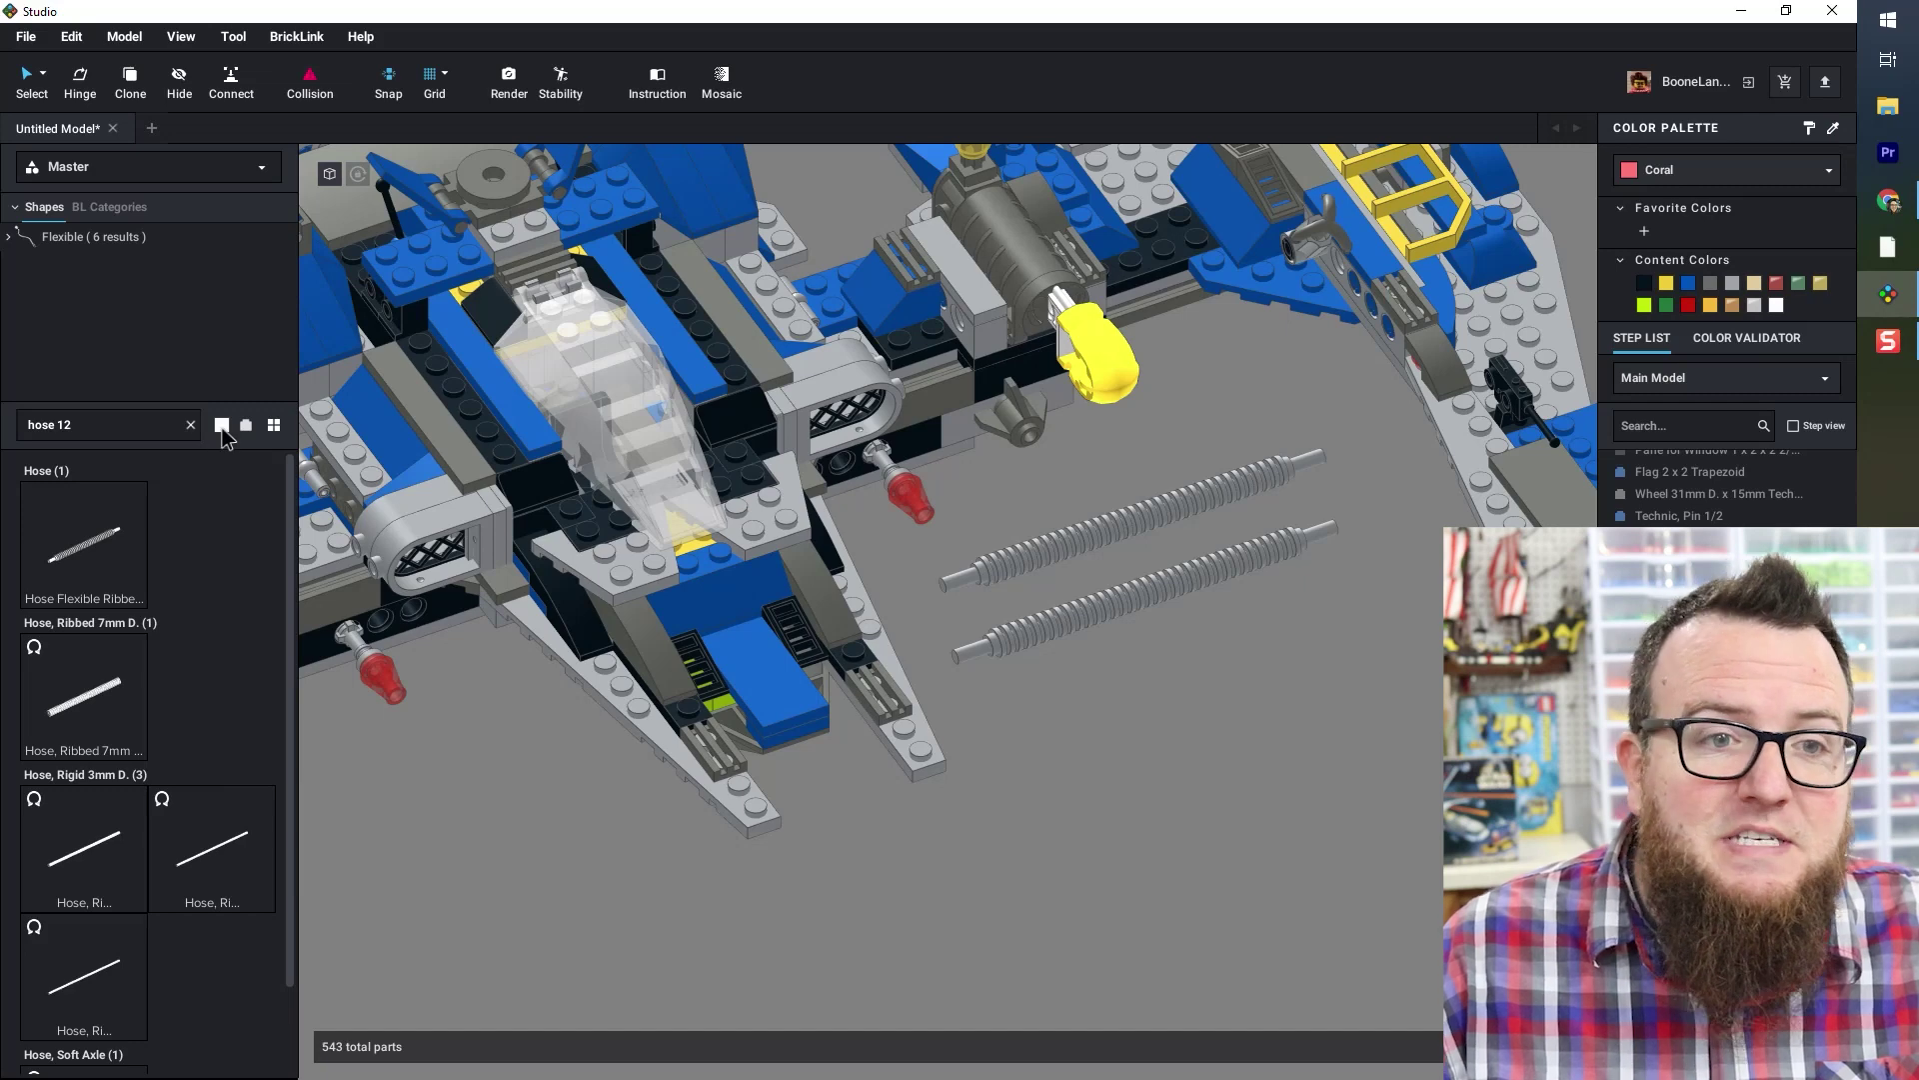
- Filter the parts library results to Light Bluish Gray and hide the parts unavailable in that color
{"action": "left_click", "coordinate": [222, 426]}
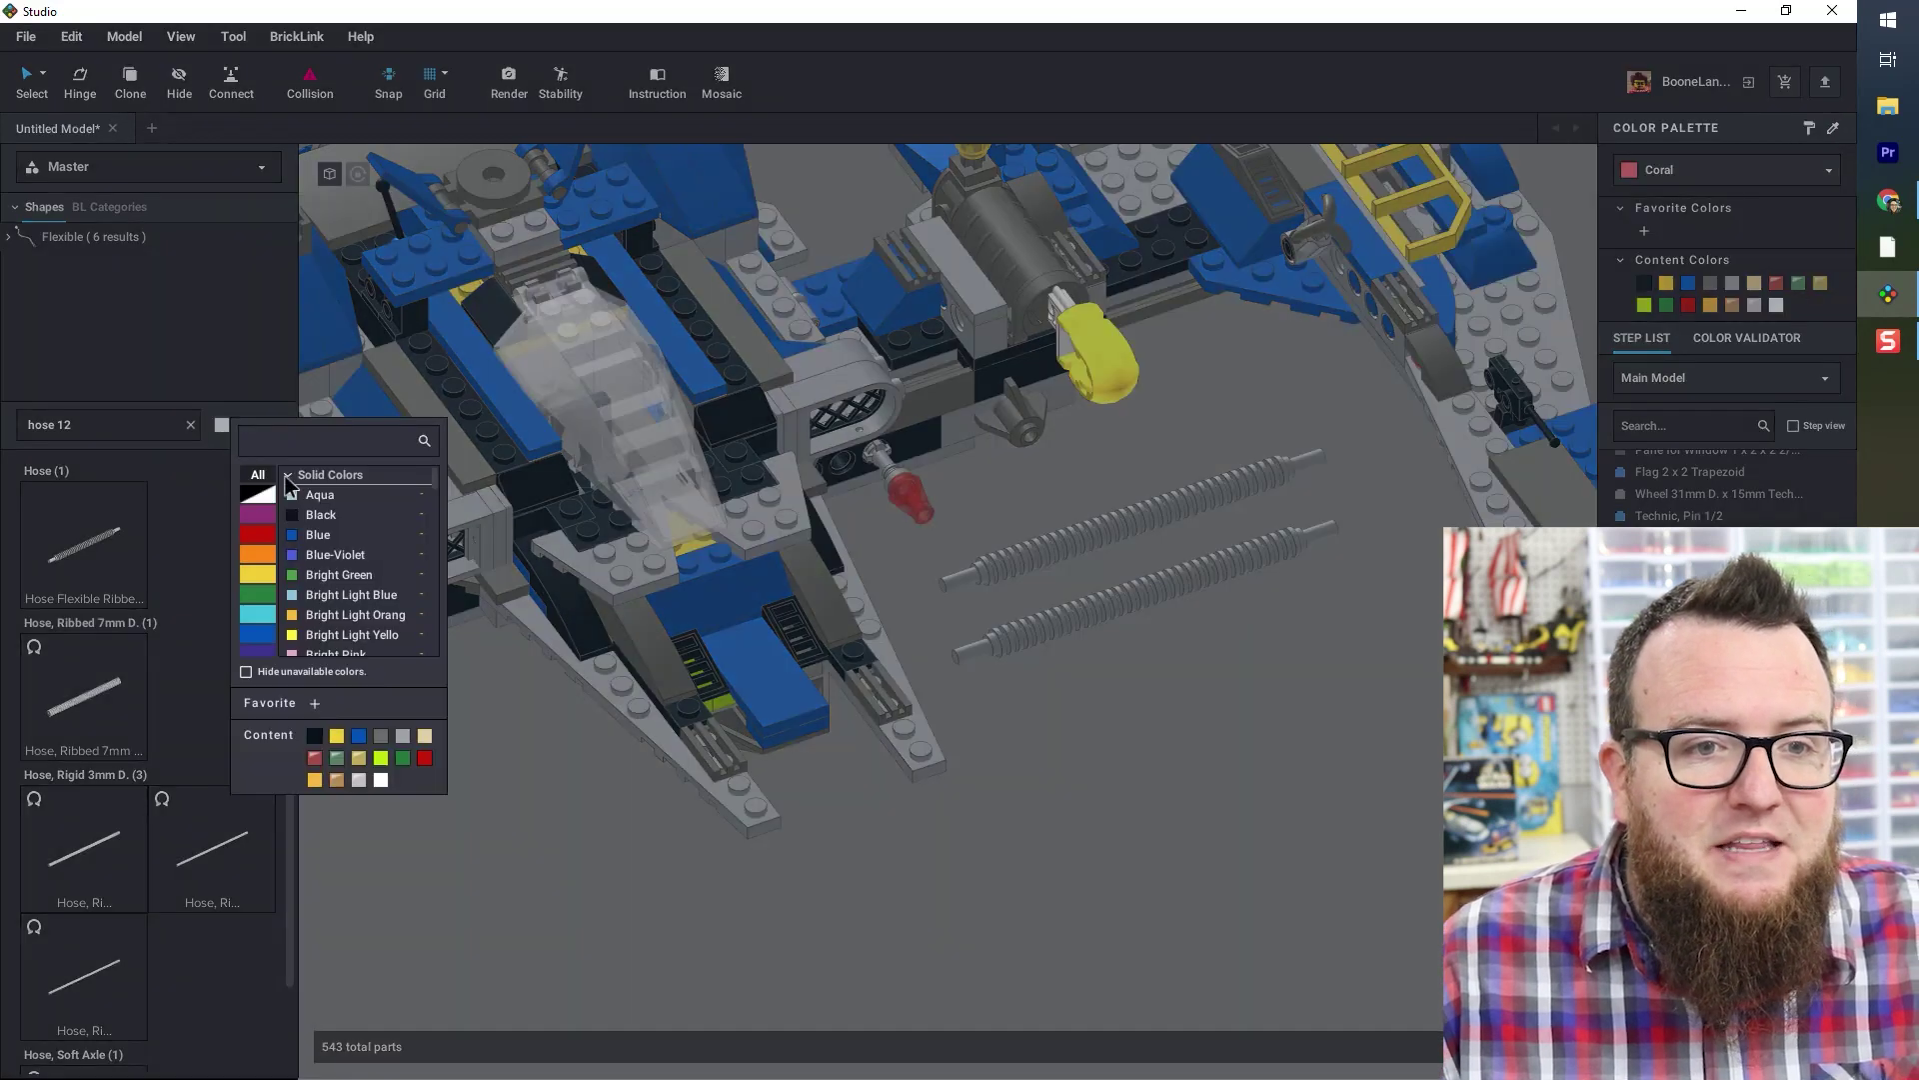
{"action": "scroll", "coordinate": [349, 565], "scroll_direction": "down", "scroll_amount": 8}
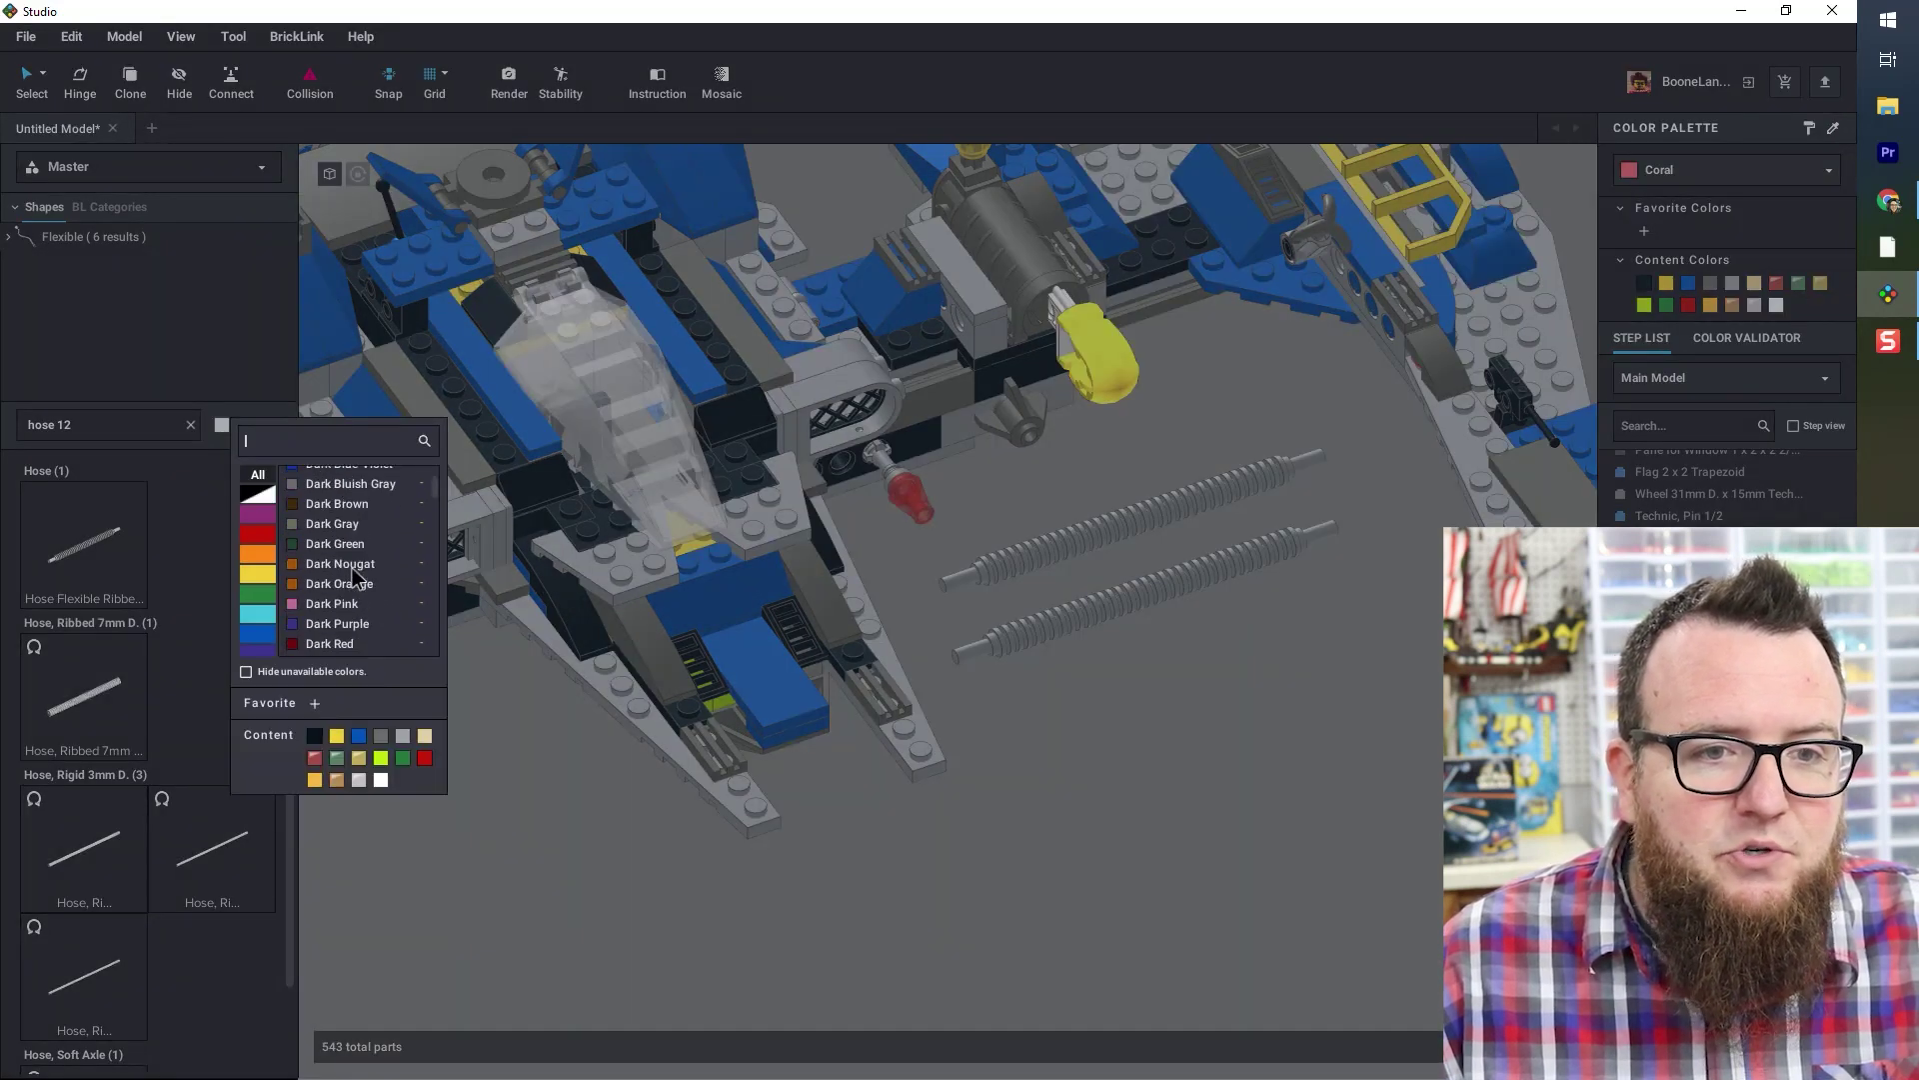
{"action": "scroll", "coordinate": [350, 567], "scroll_direction": "down", "scroll_amount": 5}
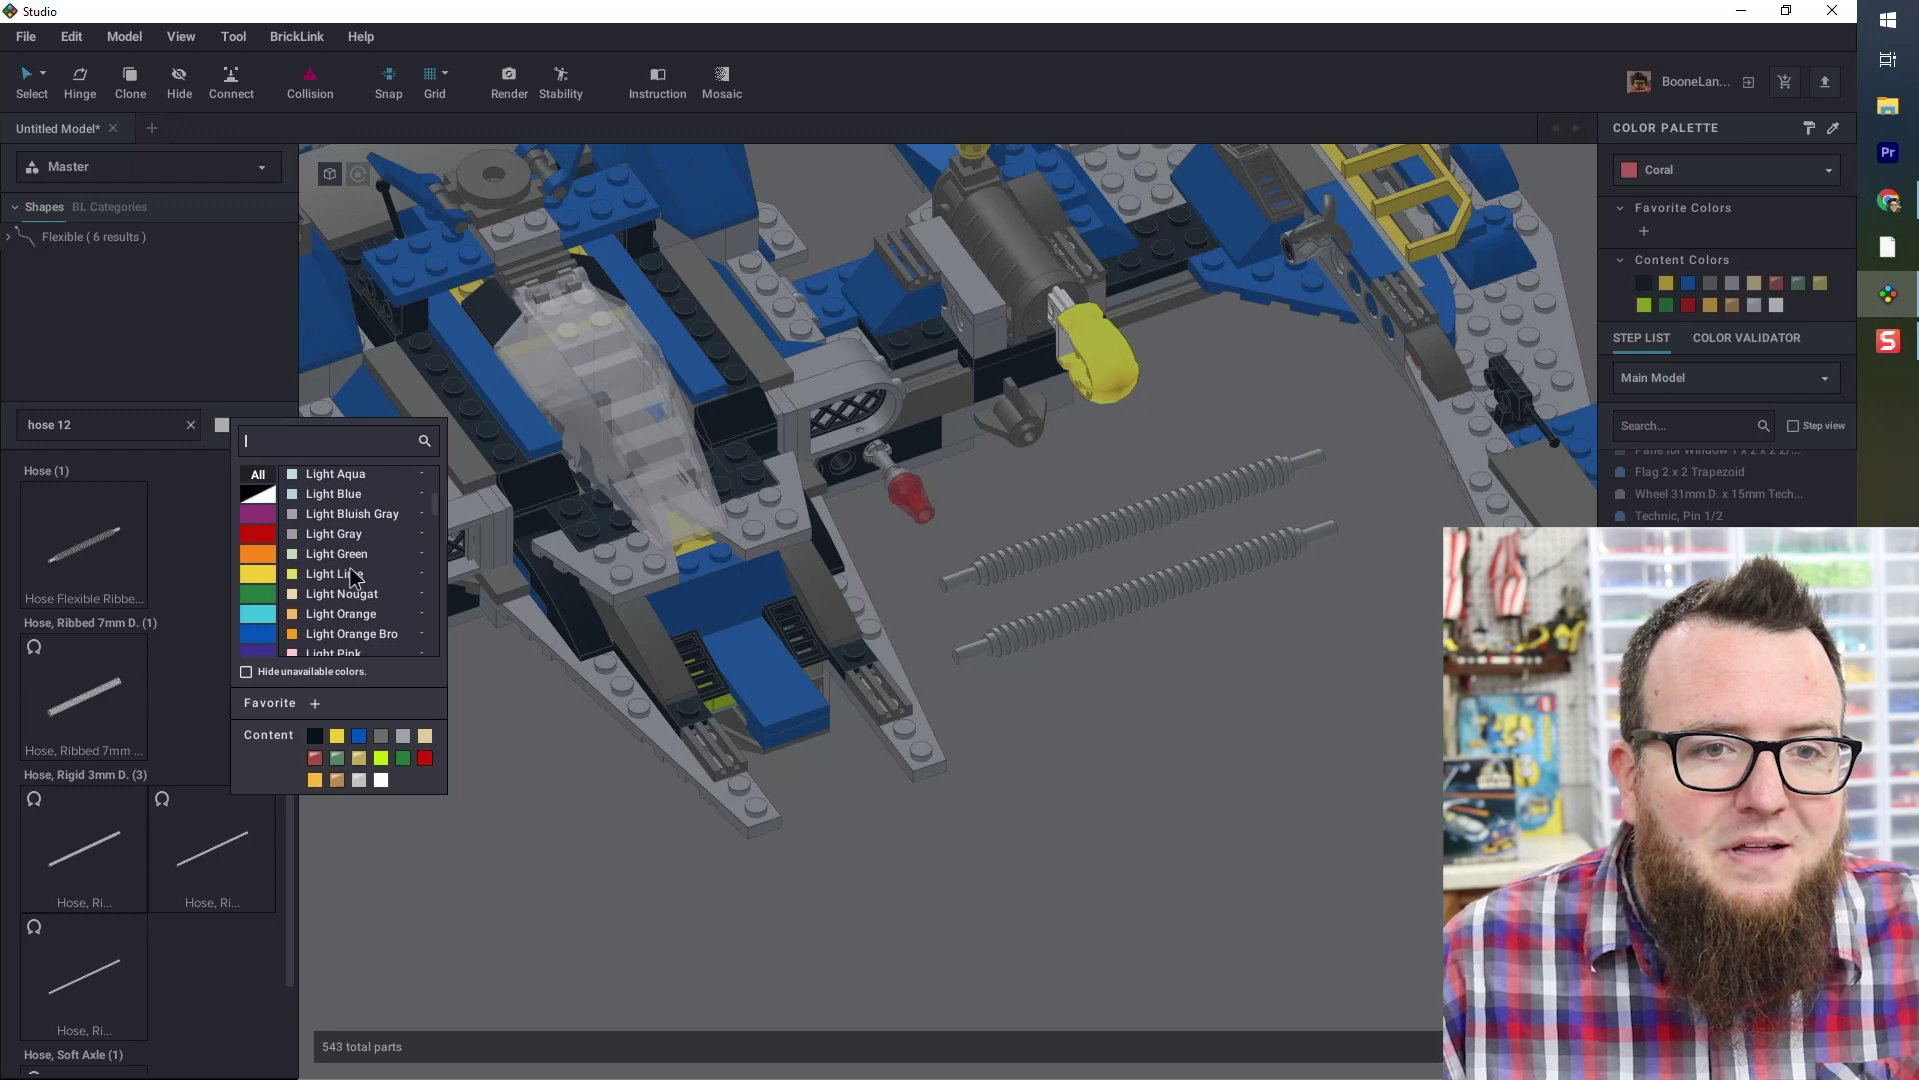
{"action": "left_click", "coordinate": [340, 576]}
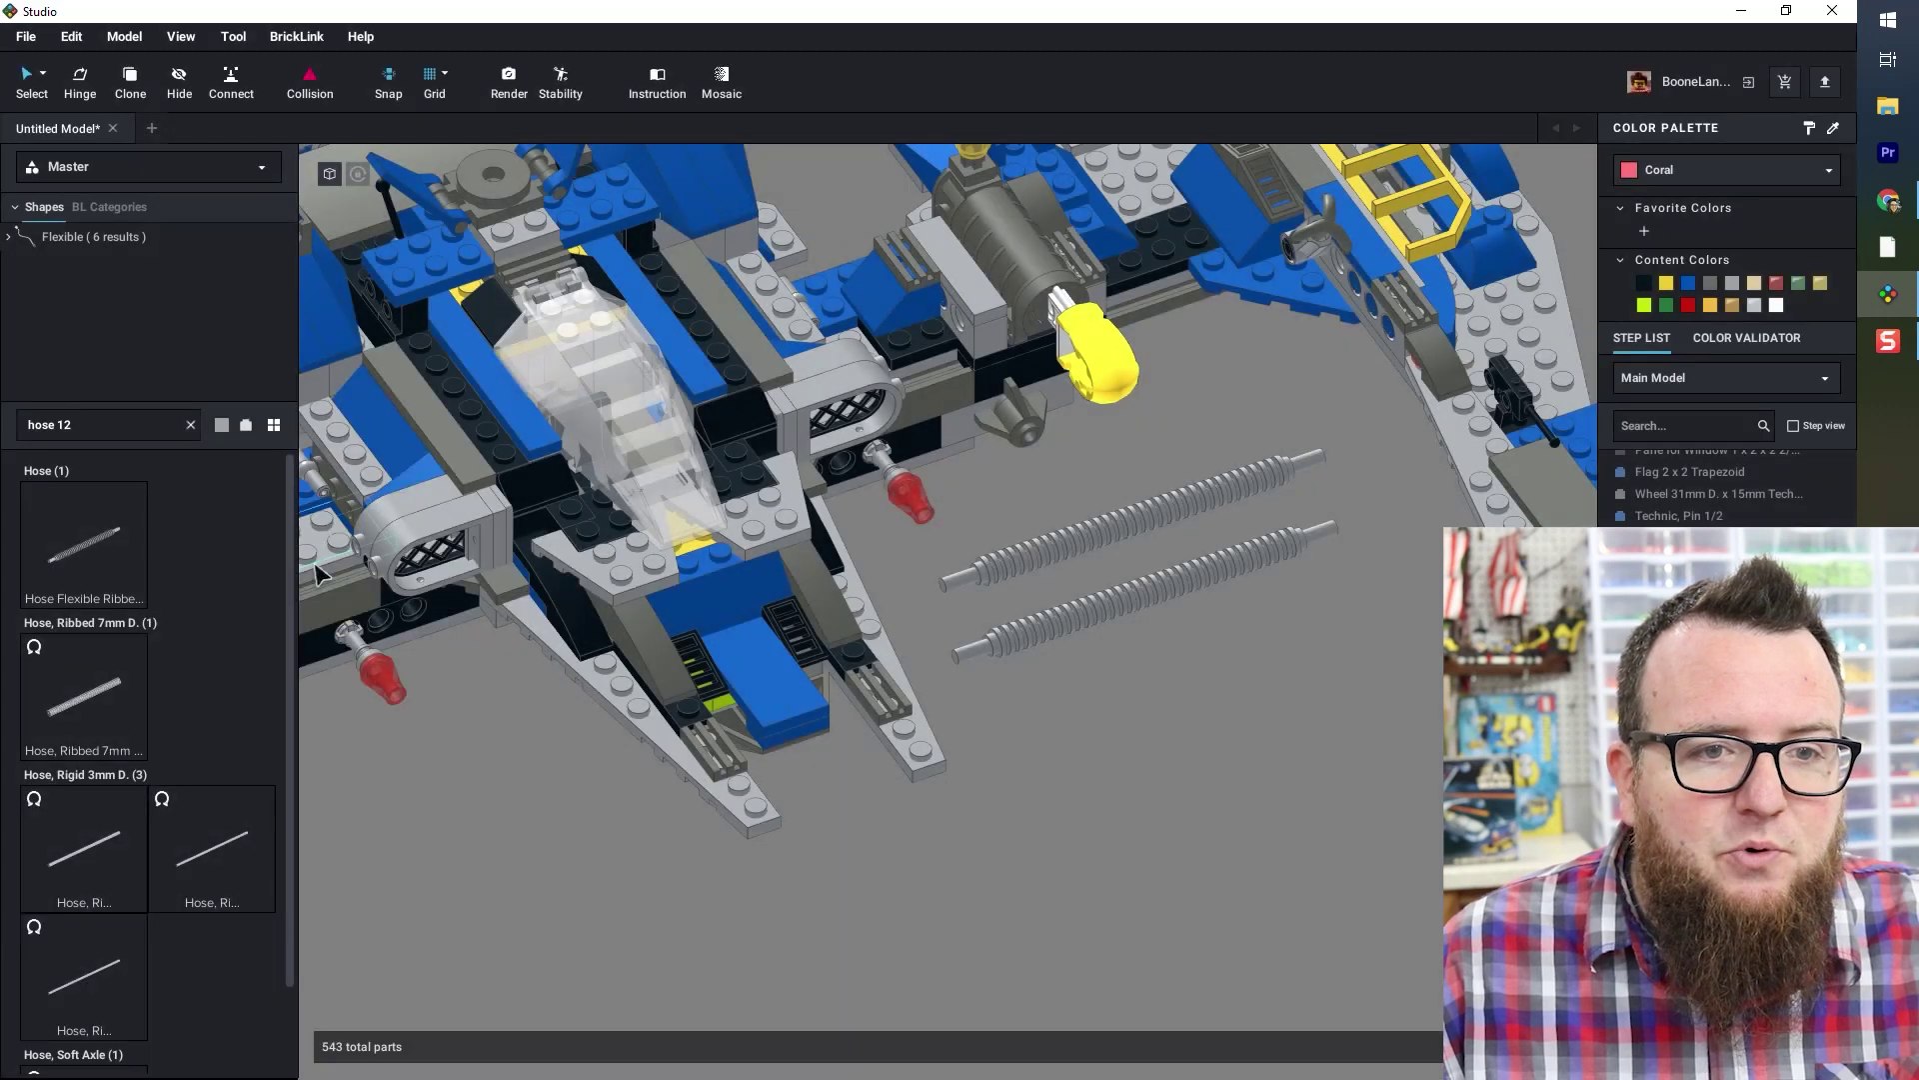
{"action": "left_click", "coordinate": [222, 427]}
{"action": "left_click", "coordinate": [246, 672]}
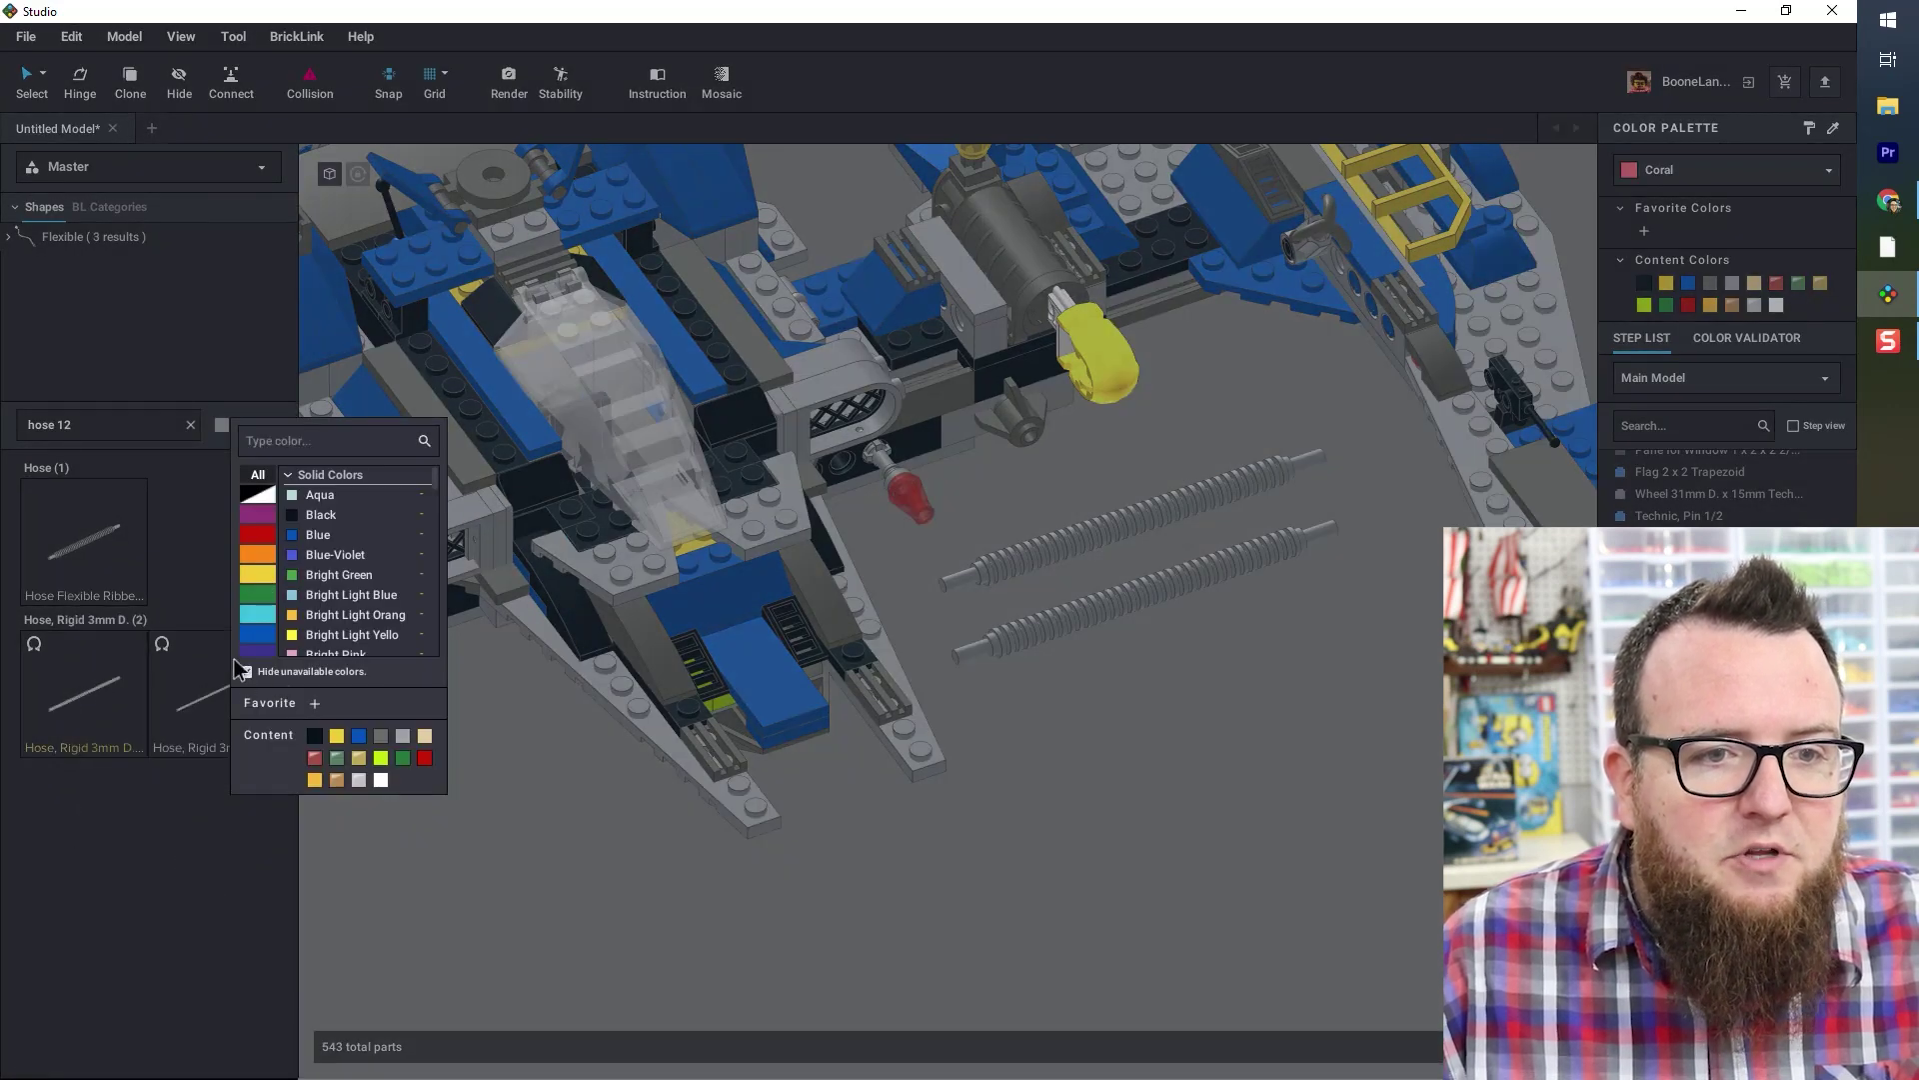
{"action": "left_click", "coordinate": [172, 548]}
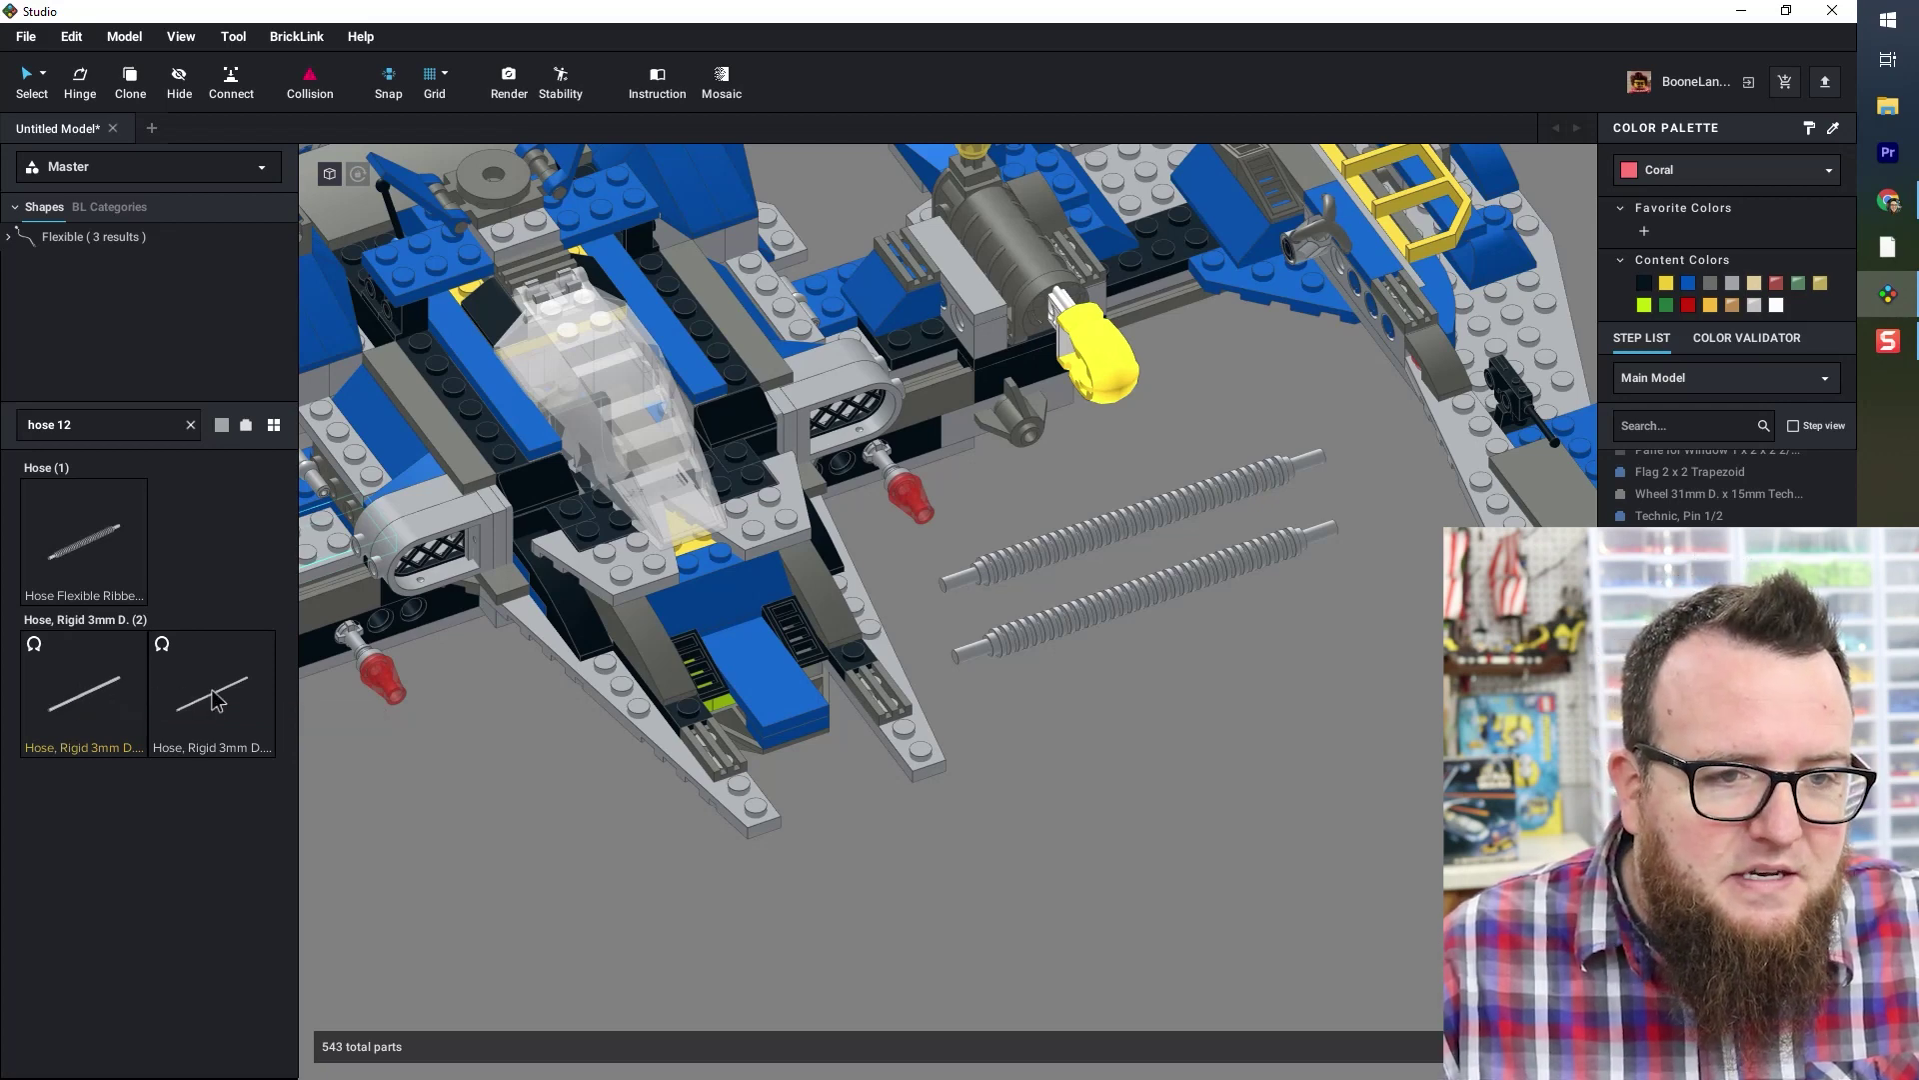
- Add a Hose, Rigid 3mm D. 12L and attach one end to the black brick under the blue plate behind the cockpit
{"action": "left_click_drag", "start_coordinate": [245, 770], "coordinate": [1261, 653]}
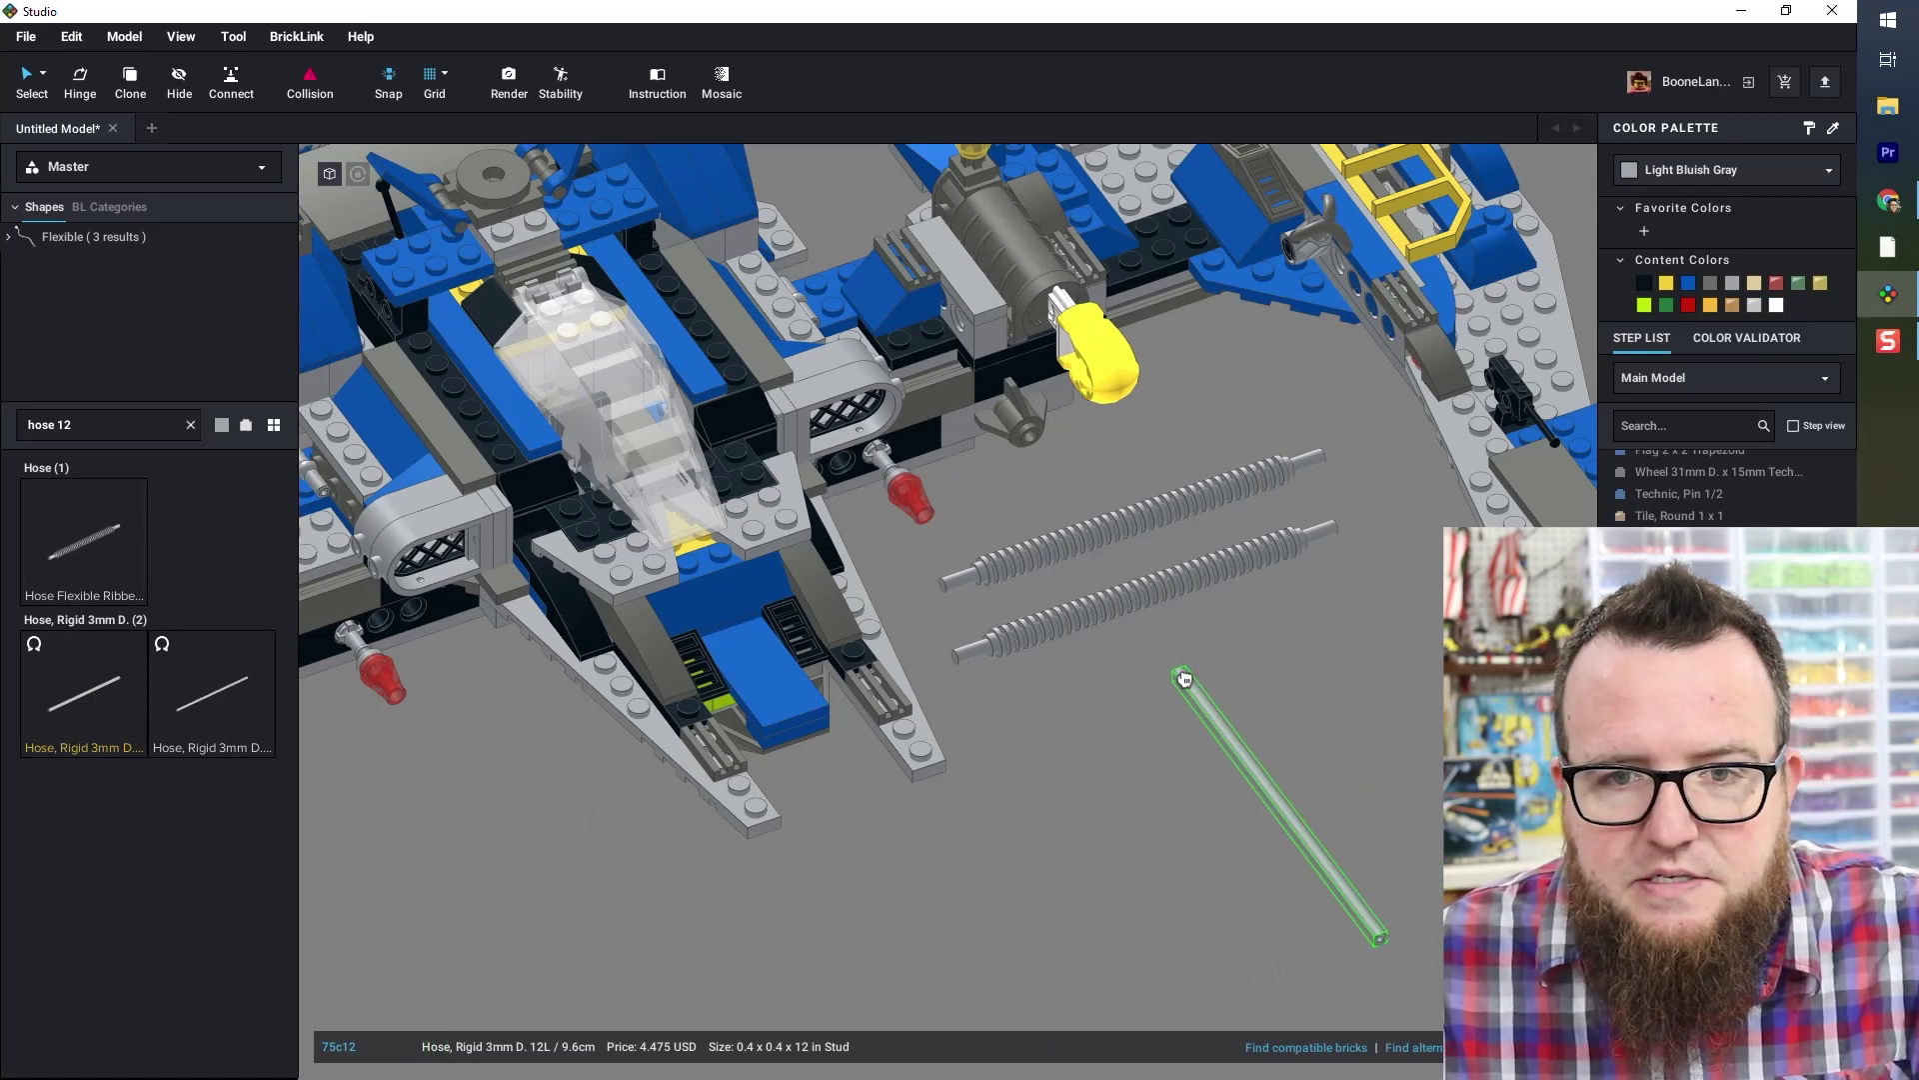
{"action": "right_click_drag", "start_coordinate": [1169, 673], "coordinate": [1117, 690]}
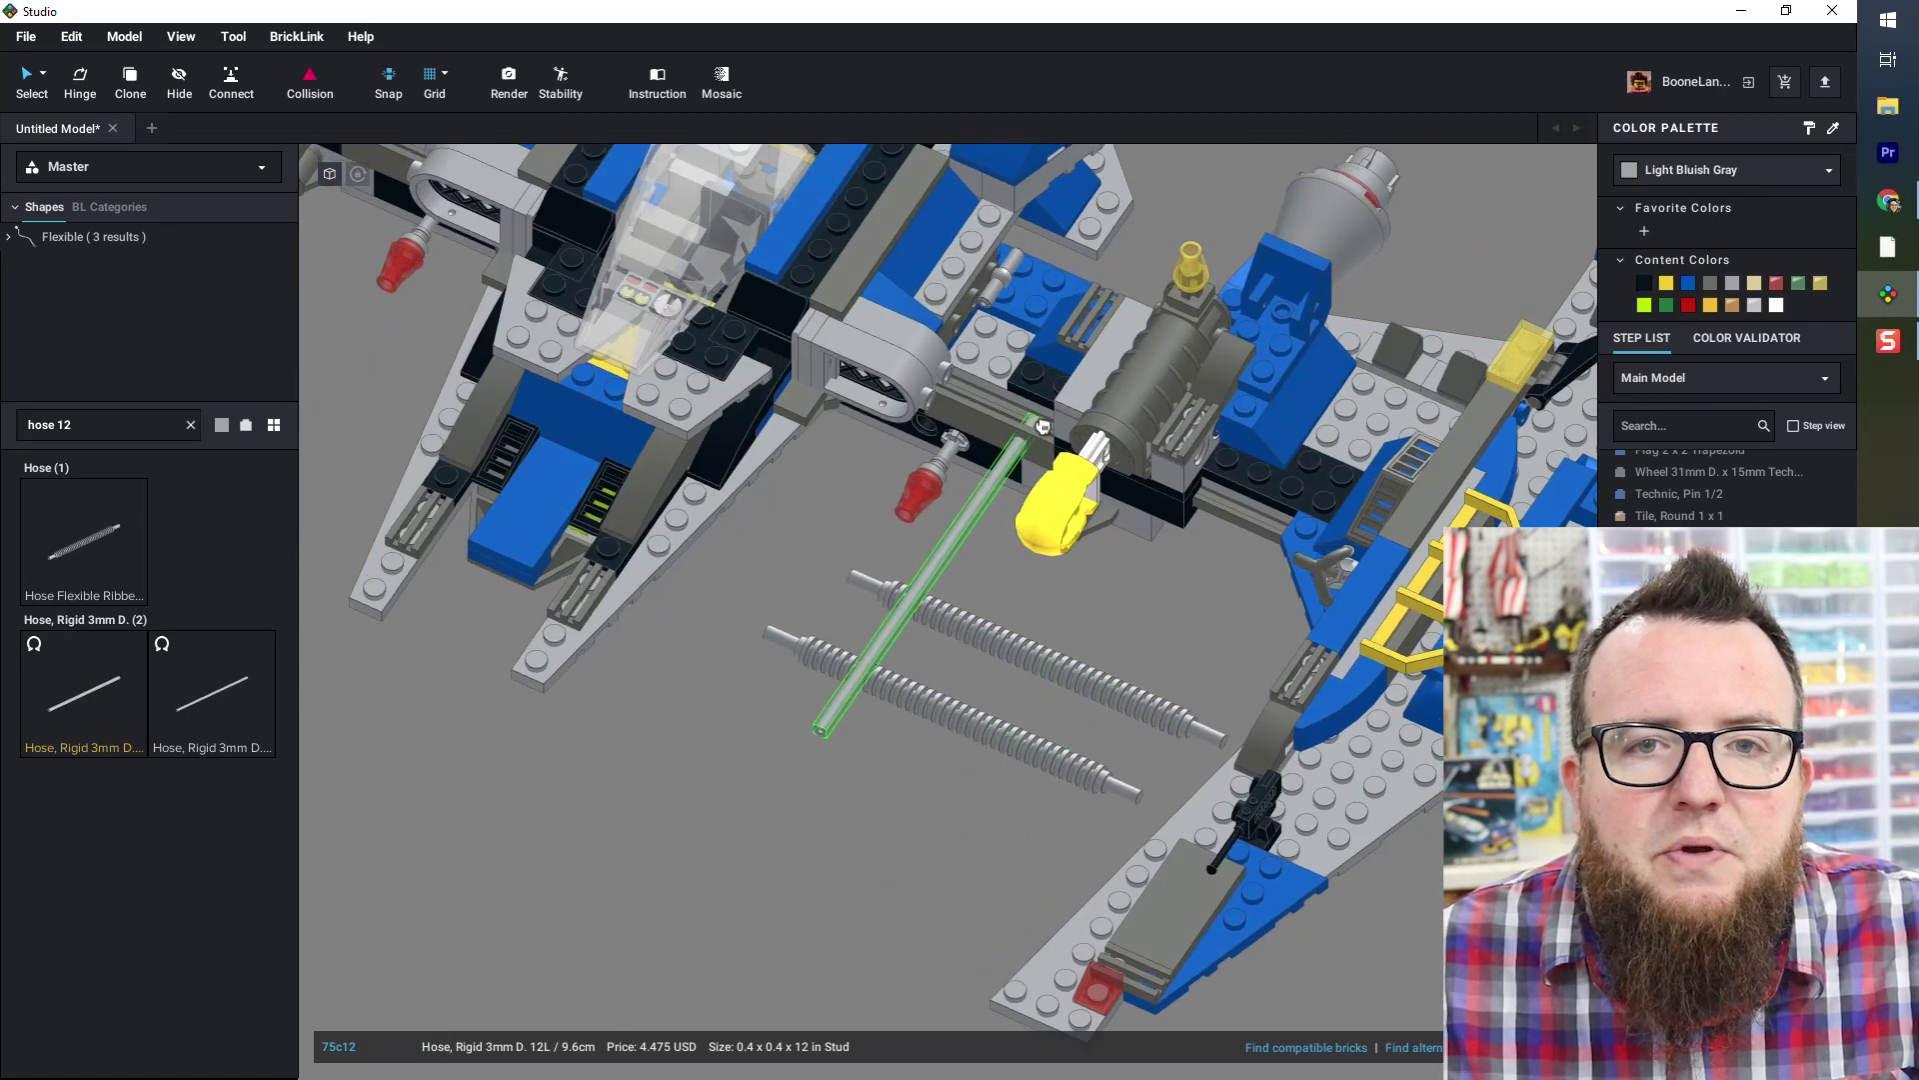
{"action": "middle_click_drag", "start_coordinate": [1037, 430], "coordinate": [905, 699]}
{"action": "scroll", "coordinate": [879, 570], "scroll_direction": "up", "scroll_amount": 5}
{"action": "middle_click_drag", "start_coordinate": [907, 531], "coordinate": [891, 703]}
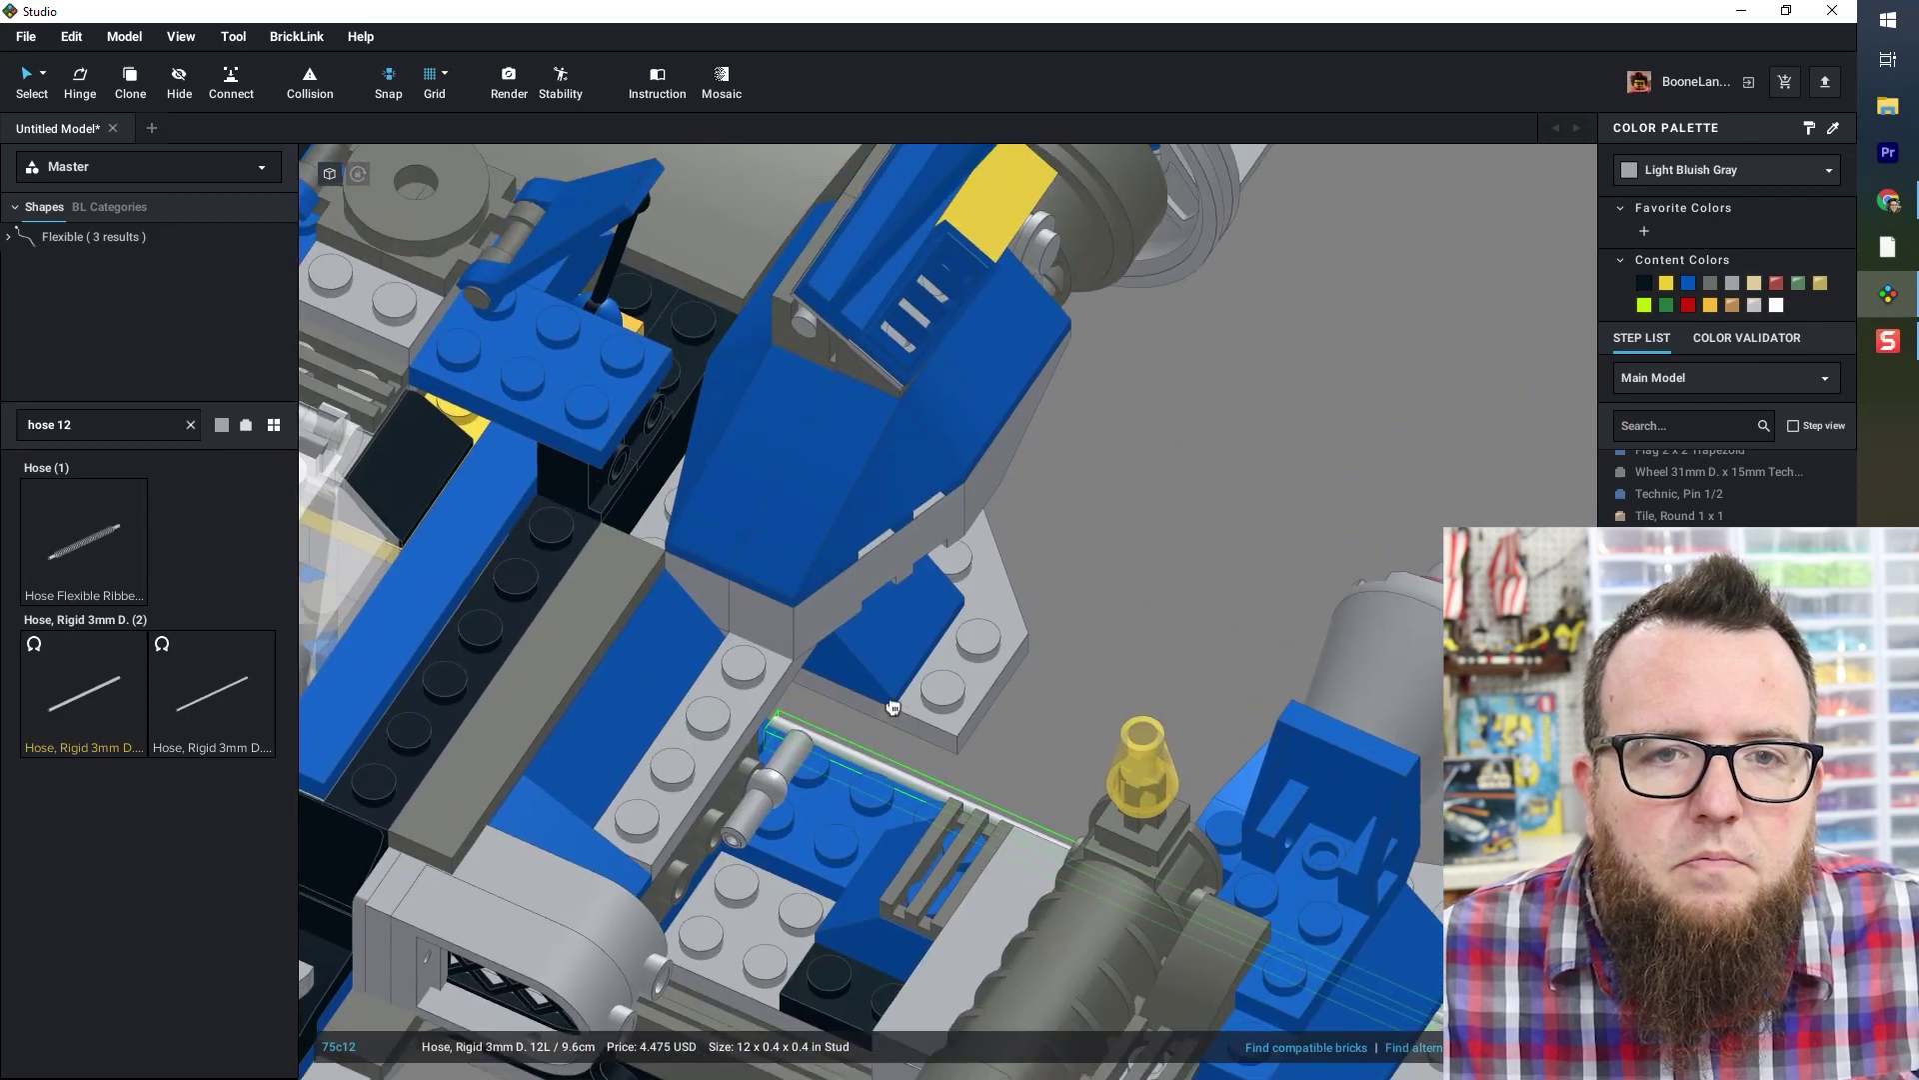
{"action": "right_click_drag", "start_coordinate": [890, 703], "coordinate": [880, 693]}
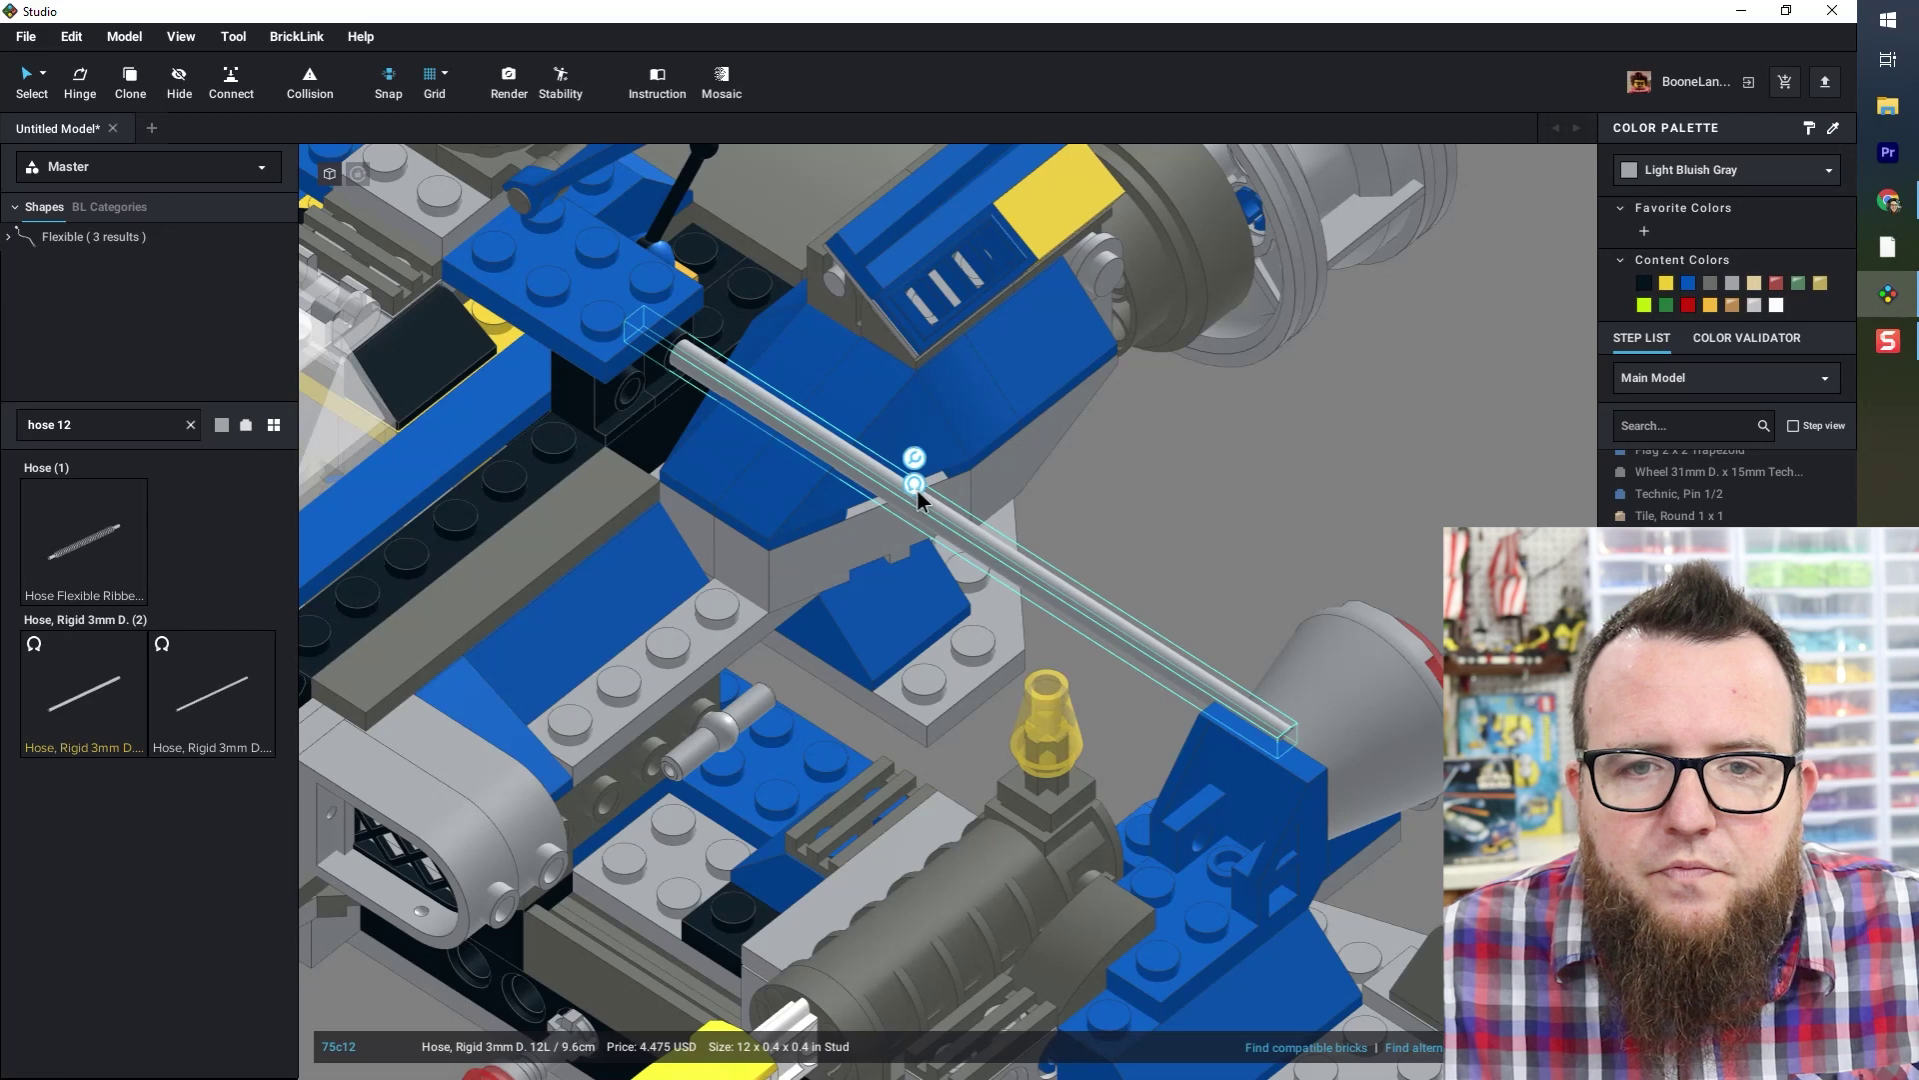
- Bend the rigid hose so its free end meets the brick hole behind the grille engine
{"action": "left_click", "coordinate": [914, 495]}
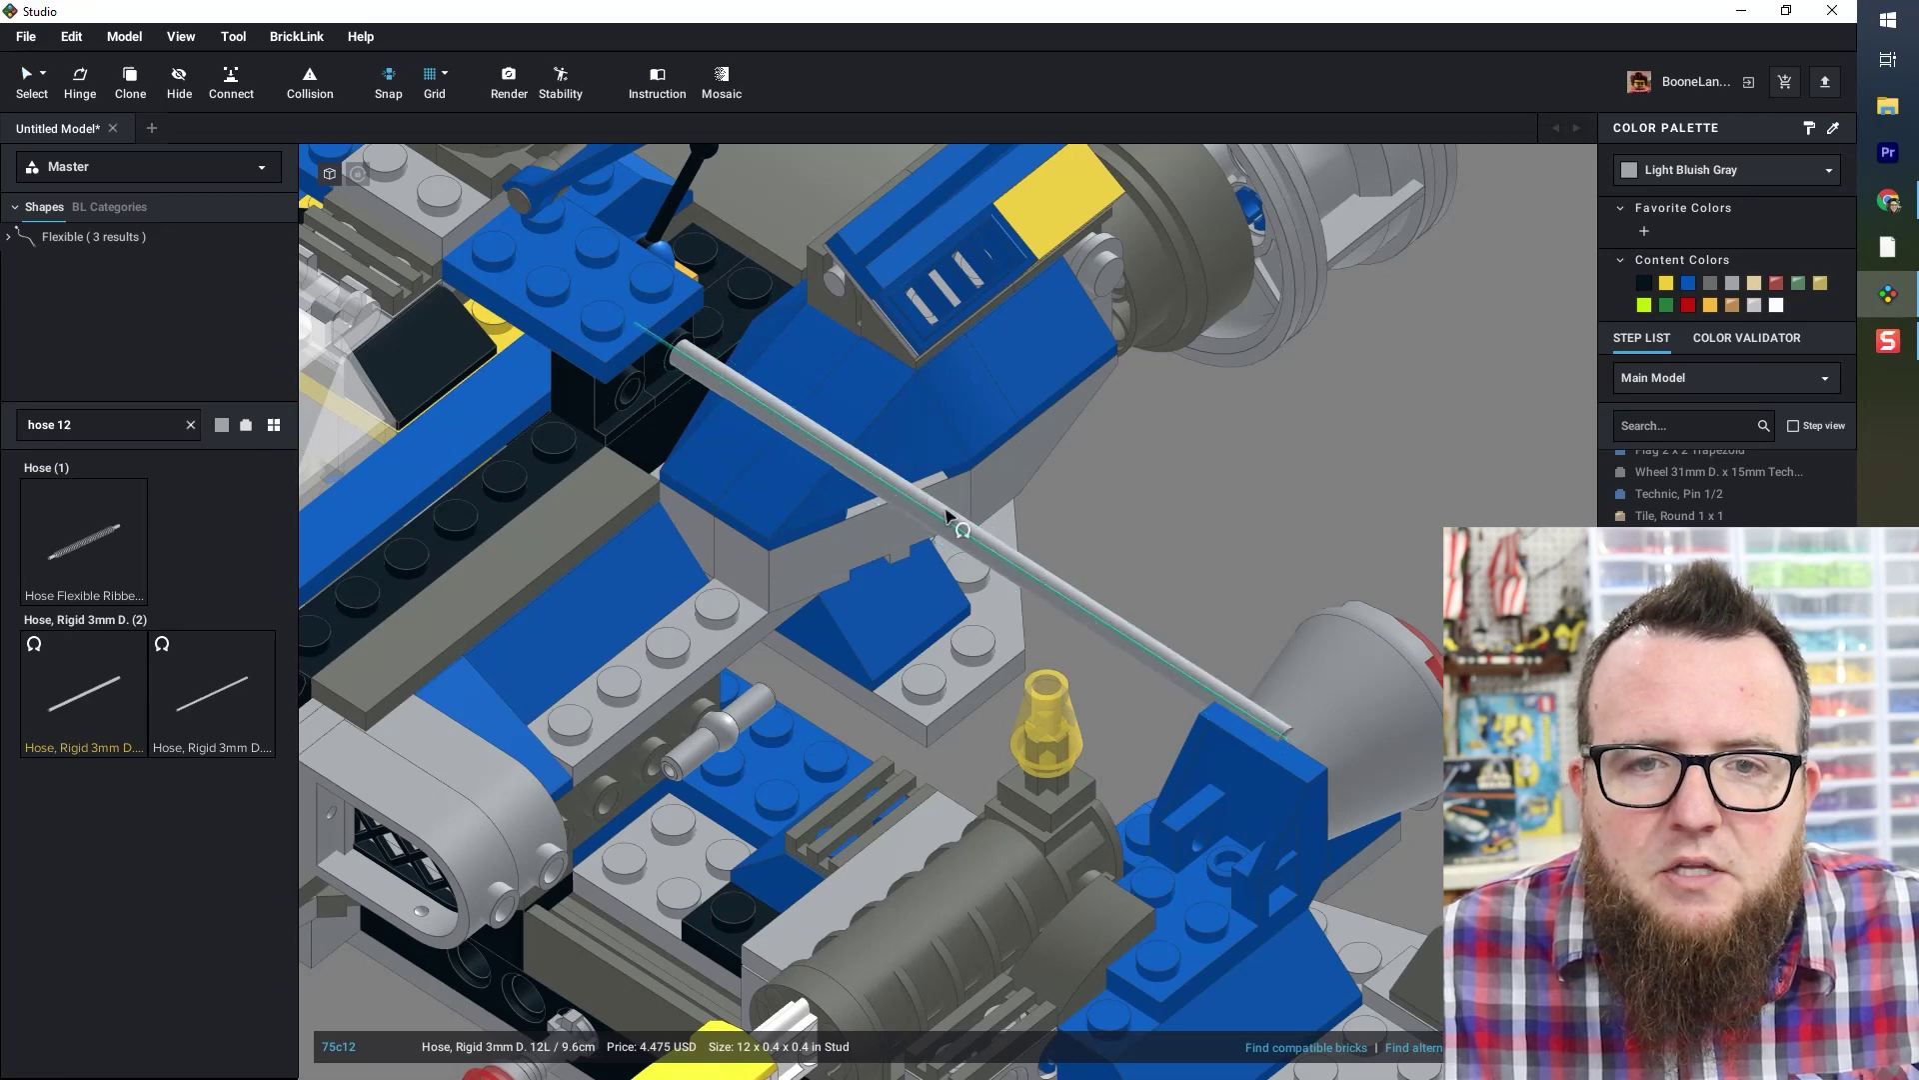
{"action": "left_click", "coordinate": [1252, 707]}
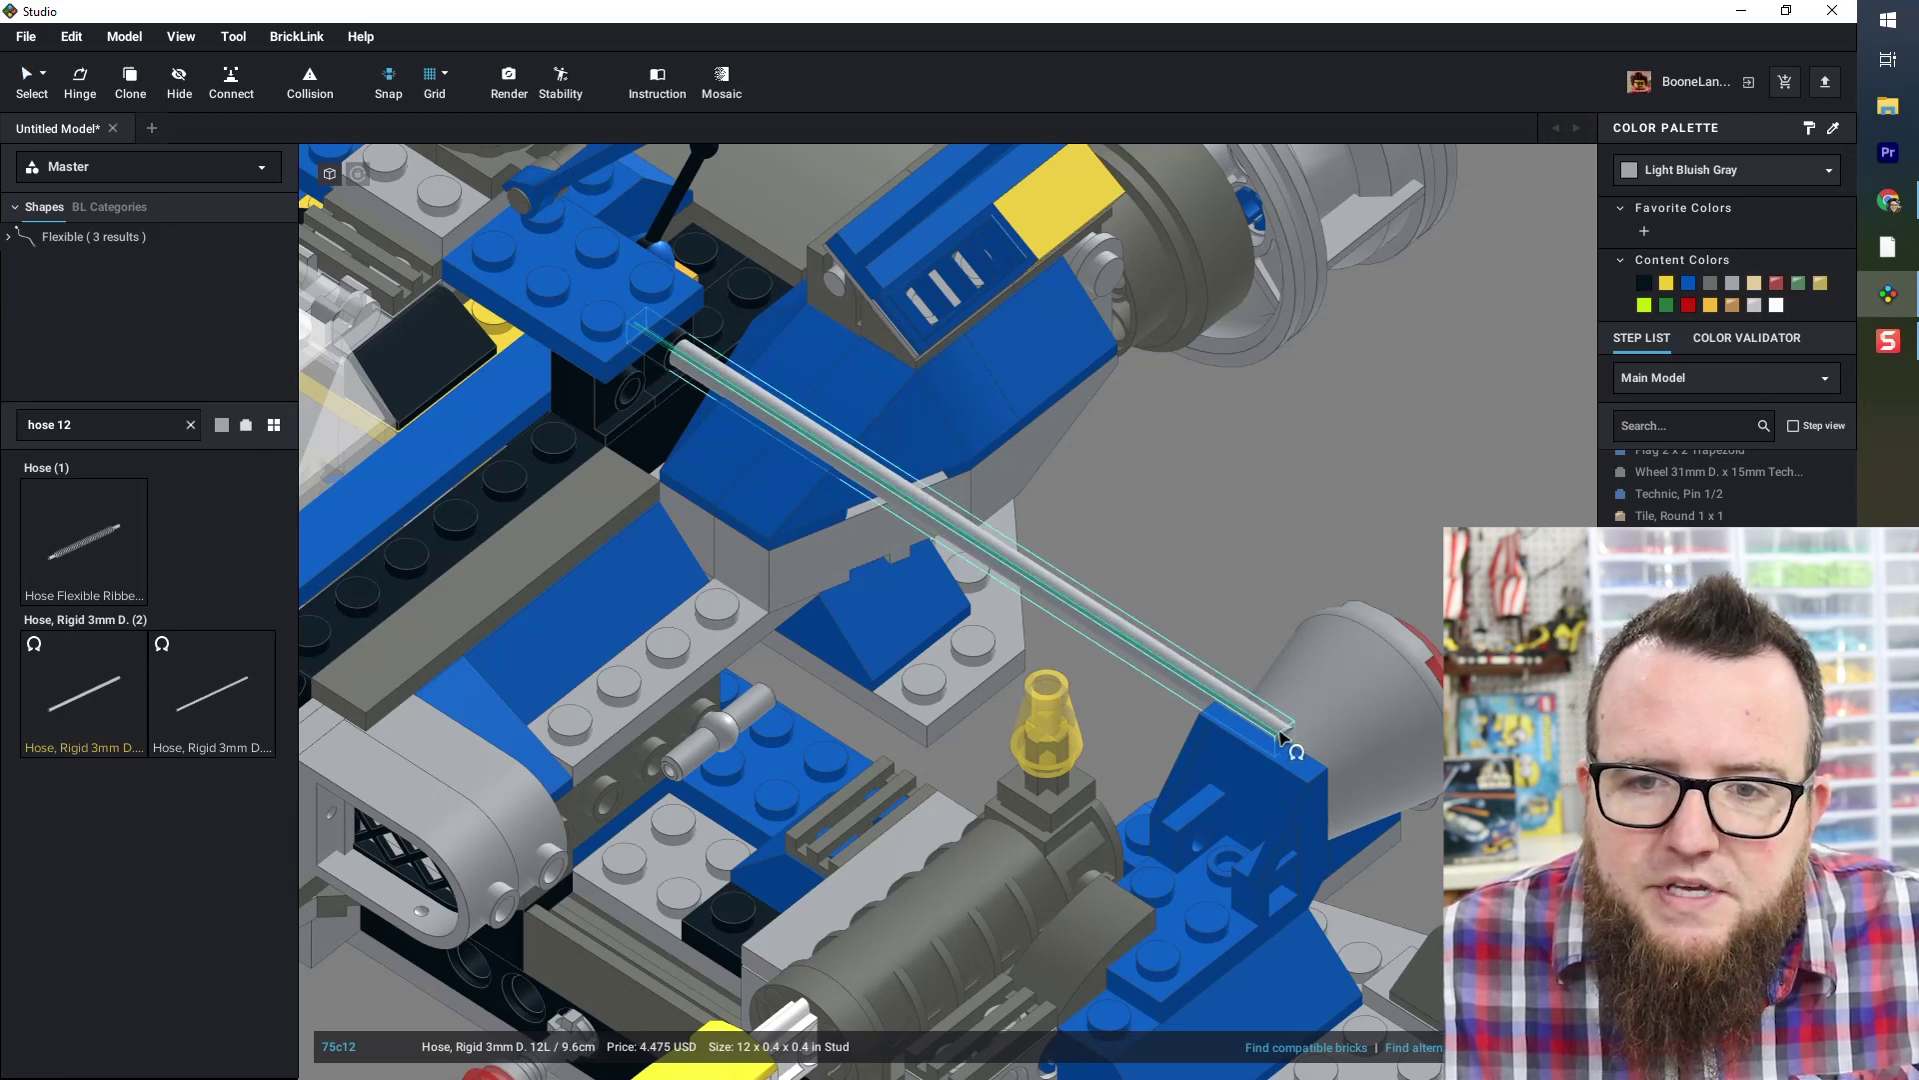
{"action": "left_click_drag", "start_coordinate": [1281, 735], "coordinate": [612, 803]}
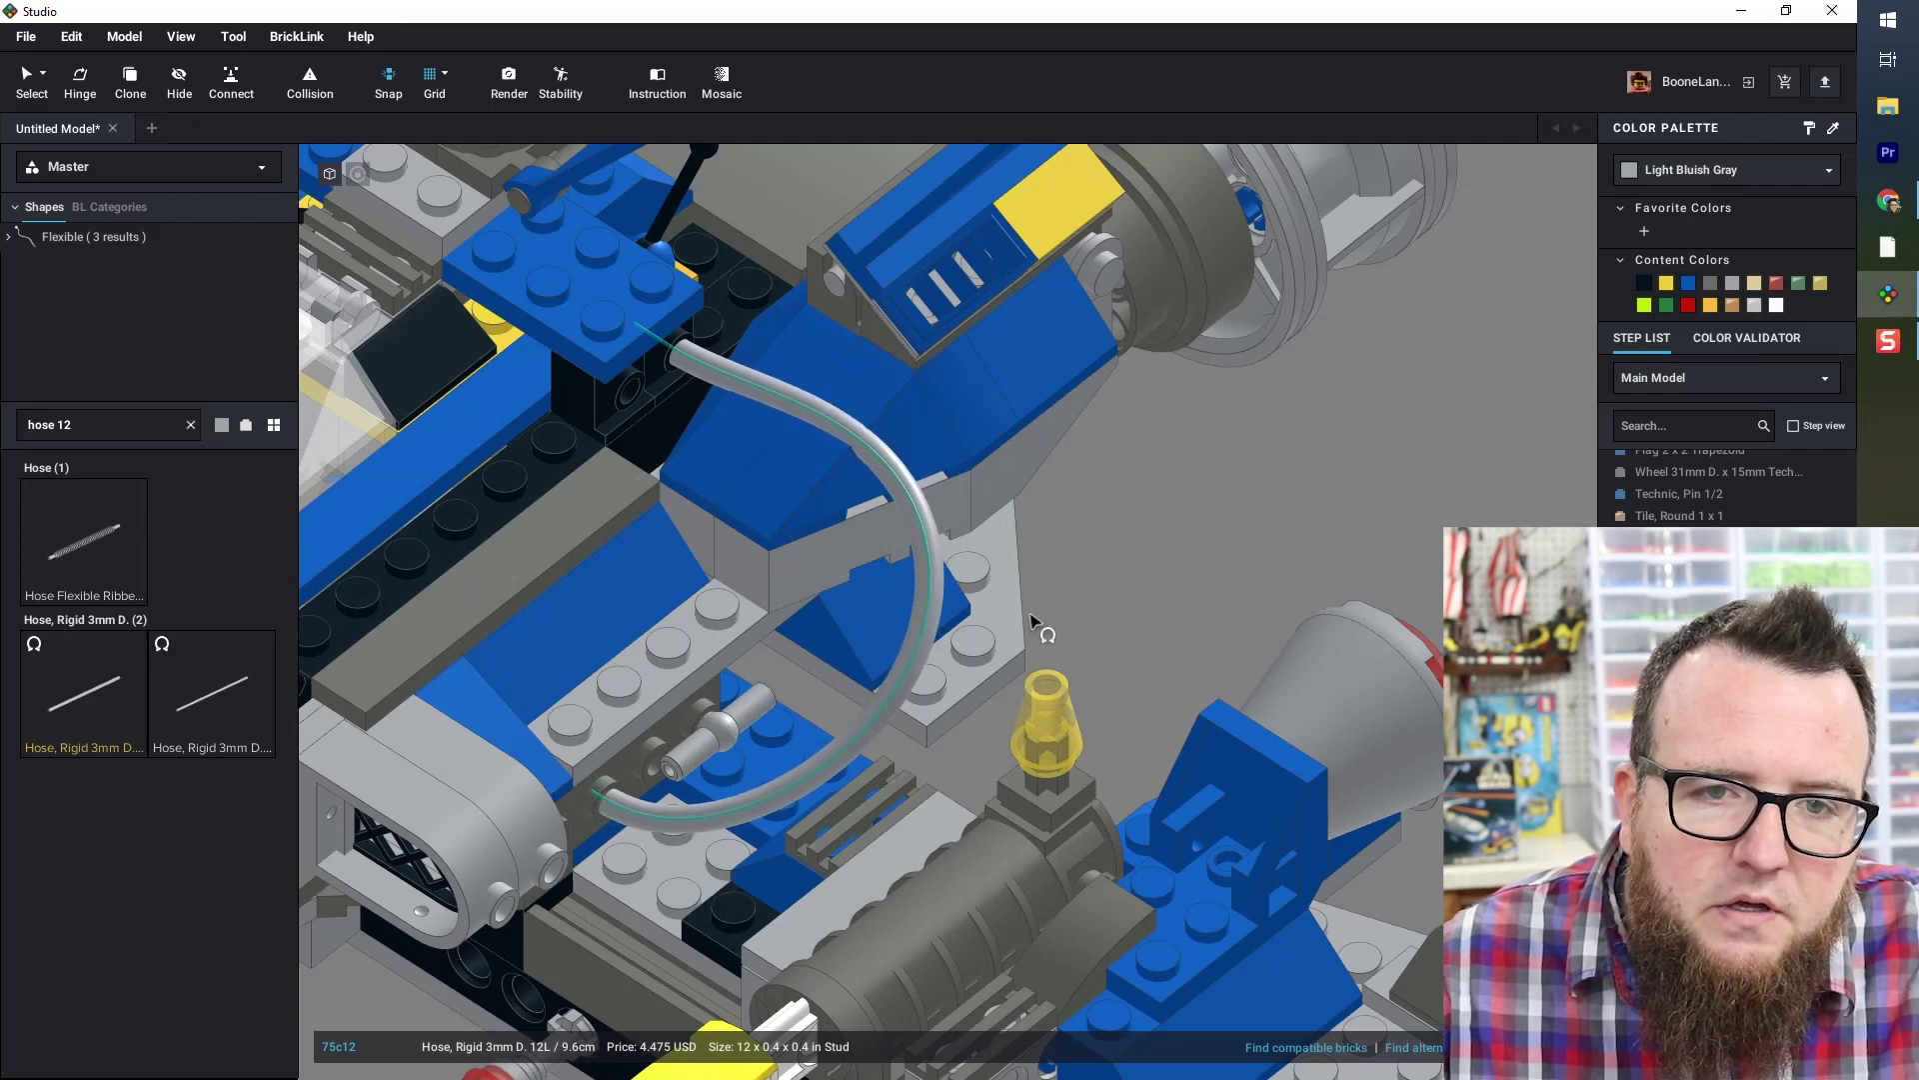
- Shape the middle of the rigid hose into a smooth arc bowing outward between its two connections
{"action": "left_click_drag", "start_coordinate": [938, 565], "coordinate": [891, 501]}
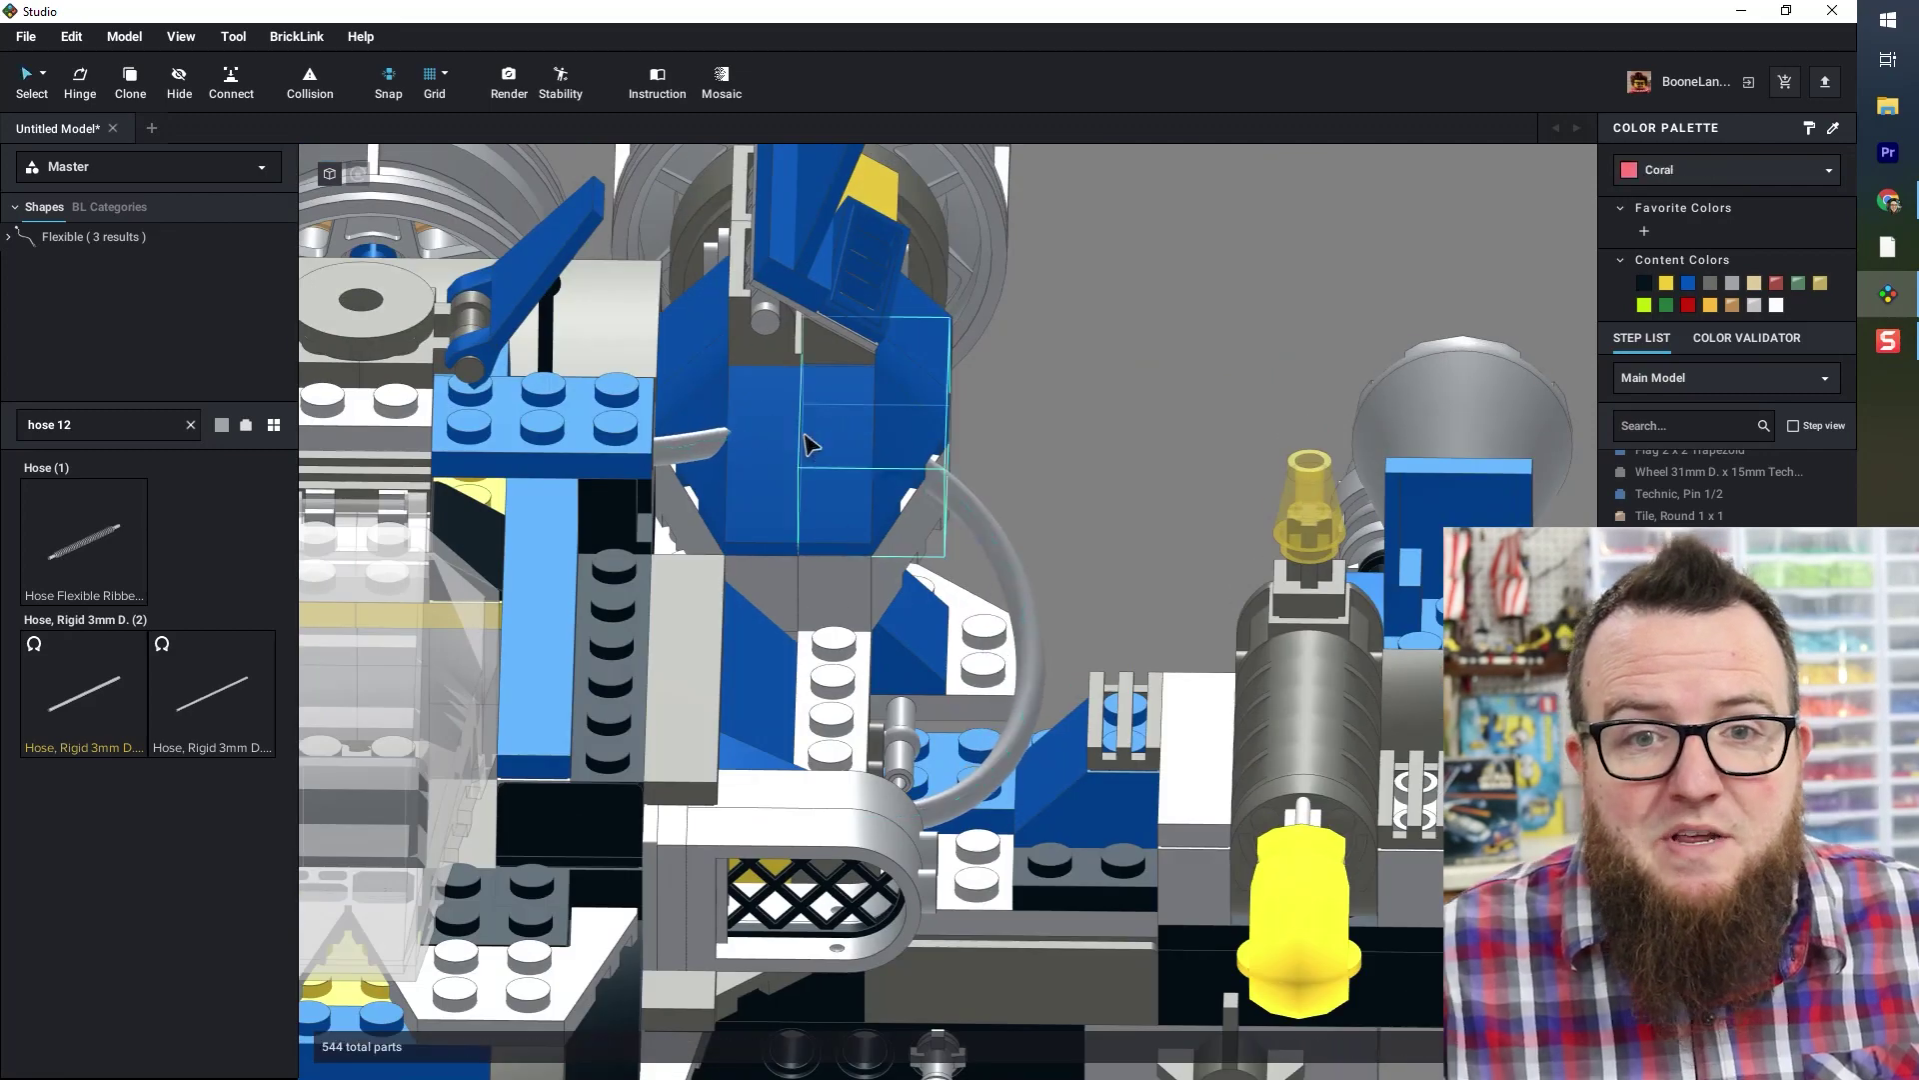
{"action": "left_click_drag", "start_coordinate": [984, 589], "coordinate": [1233, 514]}
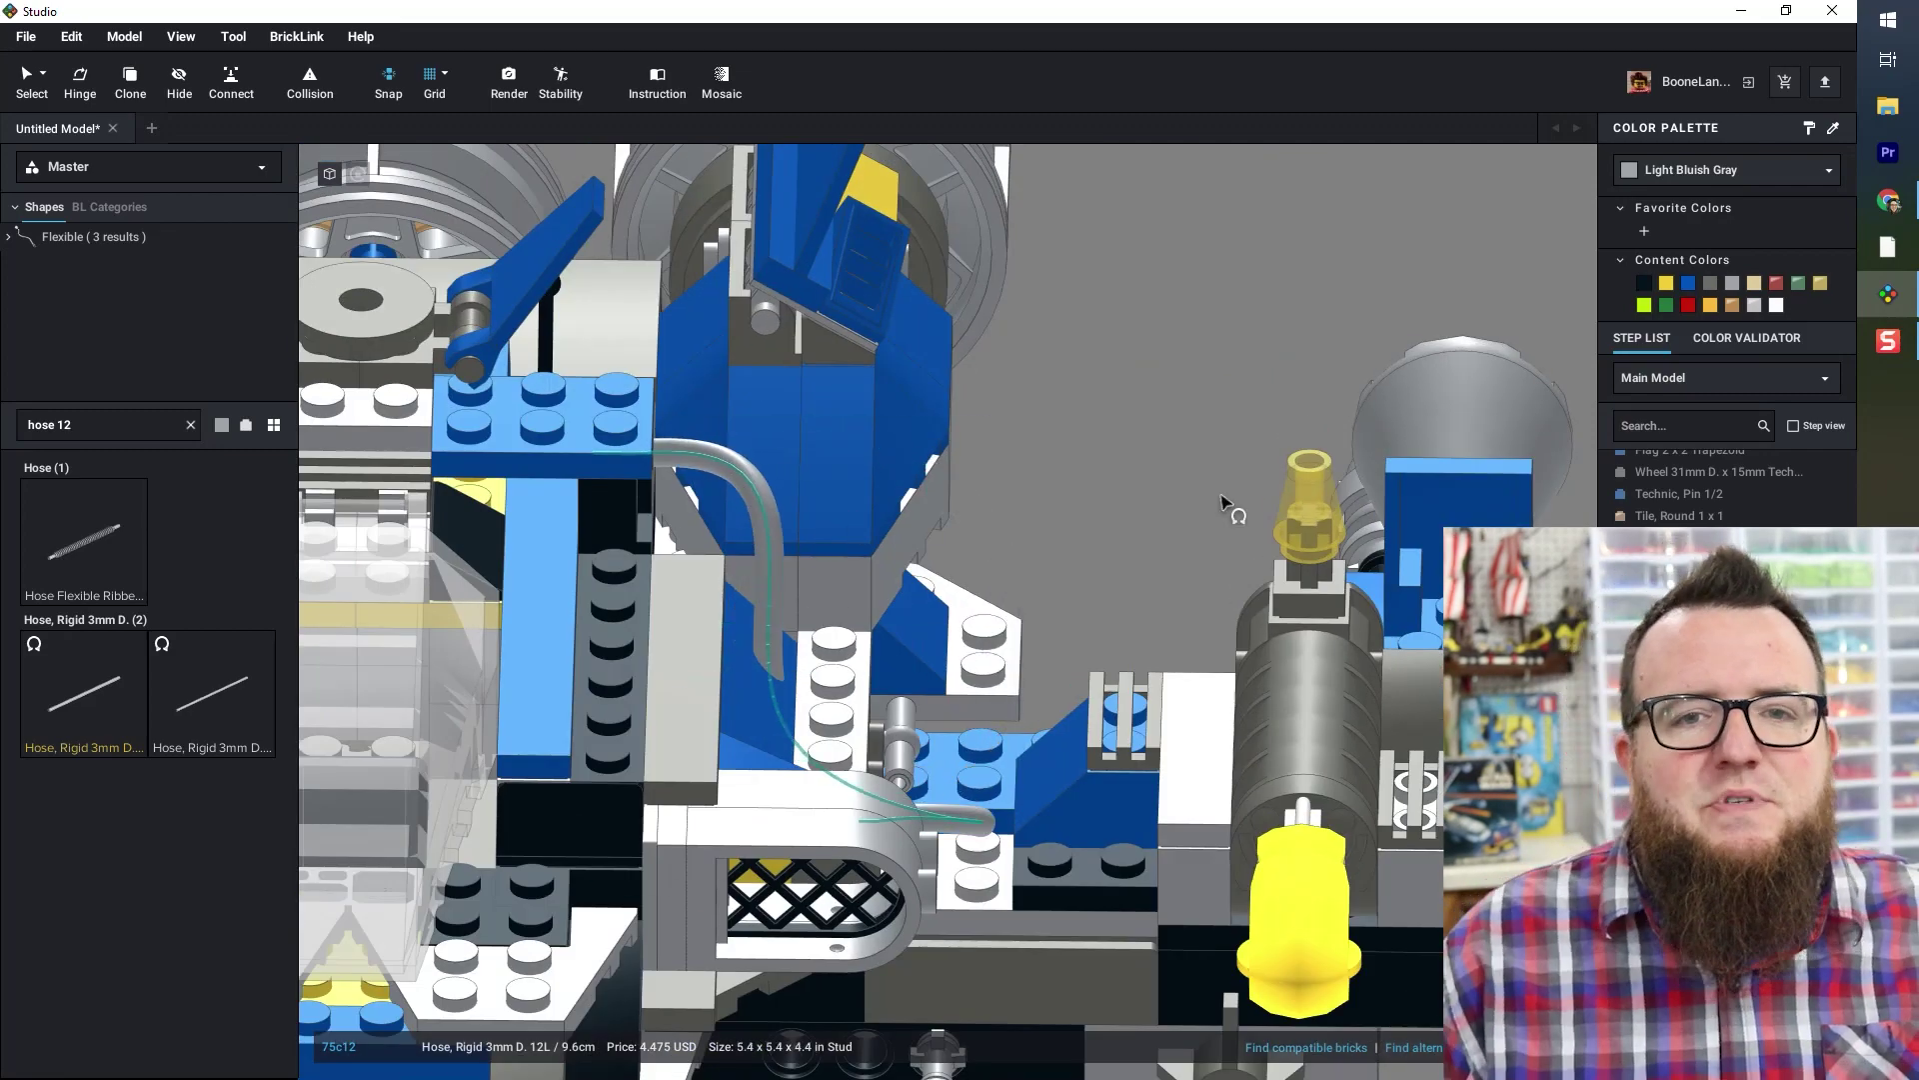
{"action": "right_click_drag", "start_coordinate": [1233, 514], "coordinate": [939, 767]}
{"action": "left_click_drag", "start_coordinate": [935, 515], "coordinate": [763, 199]}
{"action": "right_click_drag", "start_coordinate": [763, 199], "coordinate": [1336, 450]}
- Clone the bent rigid hose and place the copy parallel to the original, one hole closer to the nose
{"action": "left_click", "coordinate": [978, 430]}
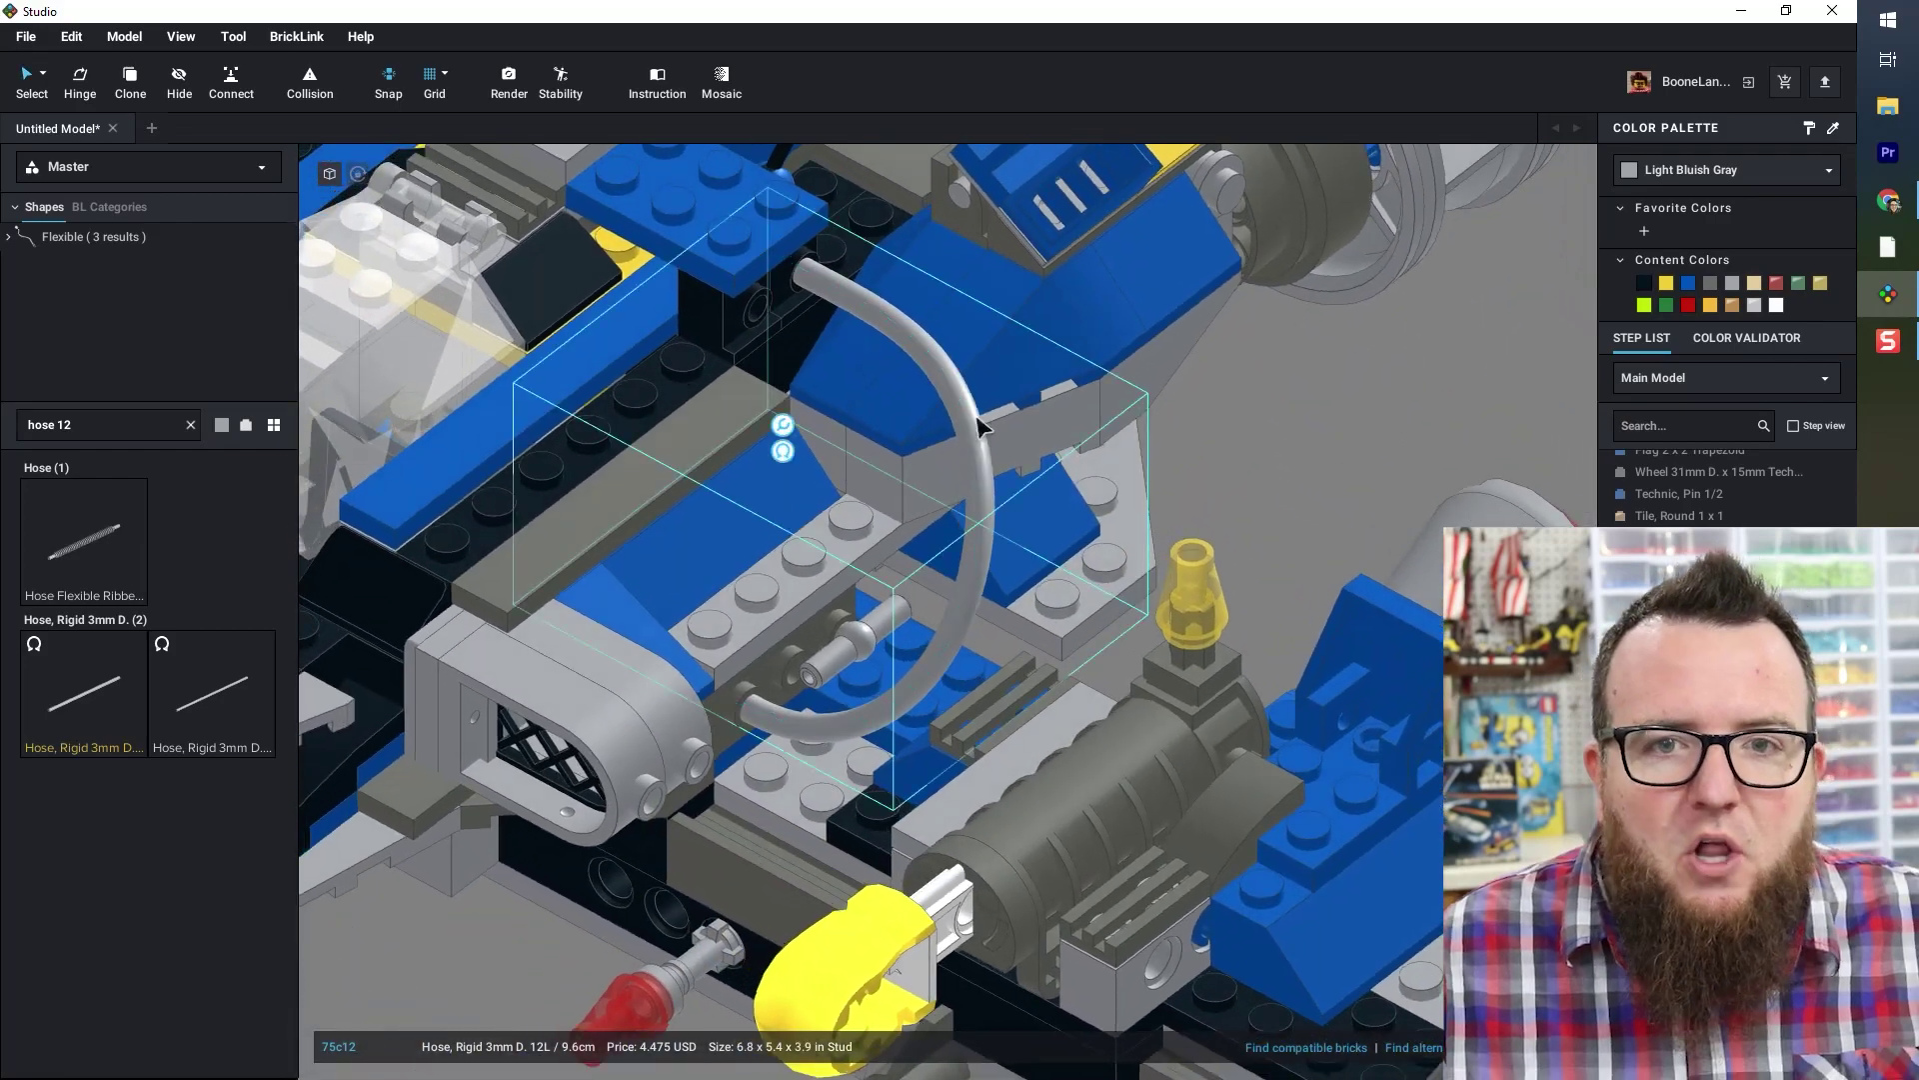
{"action": "key", "text": "c"}
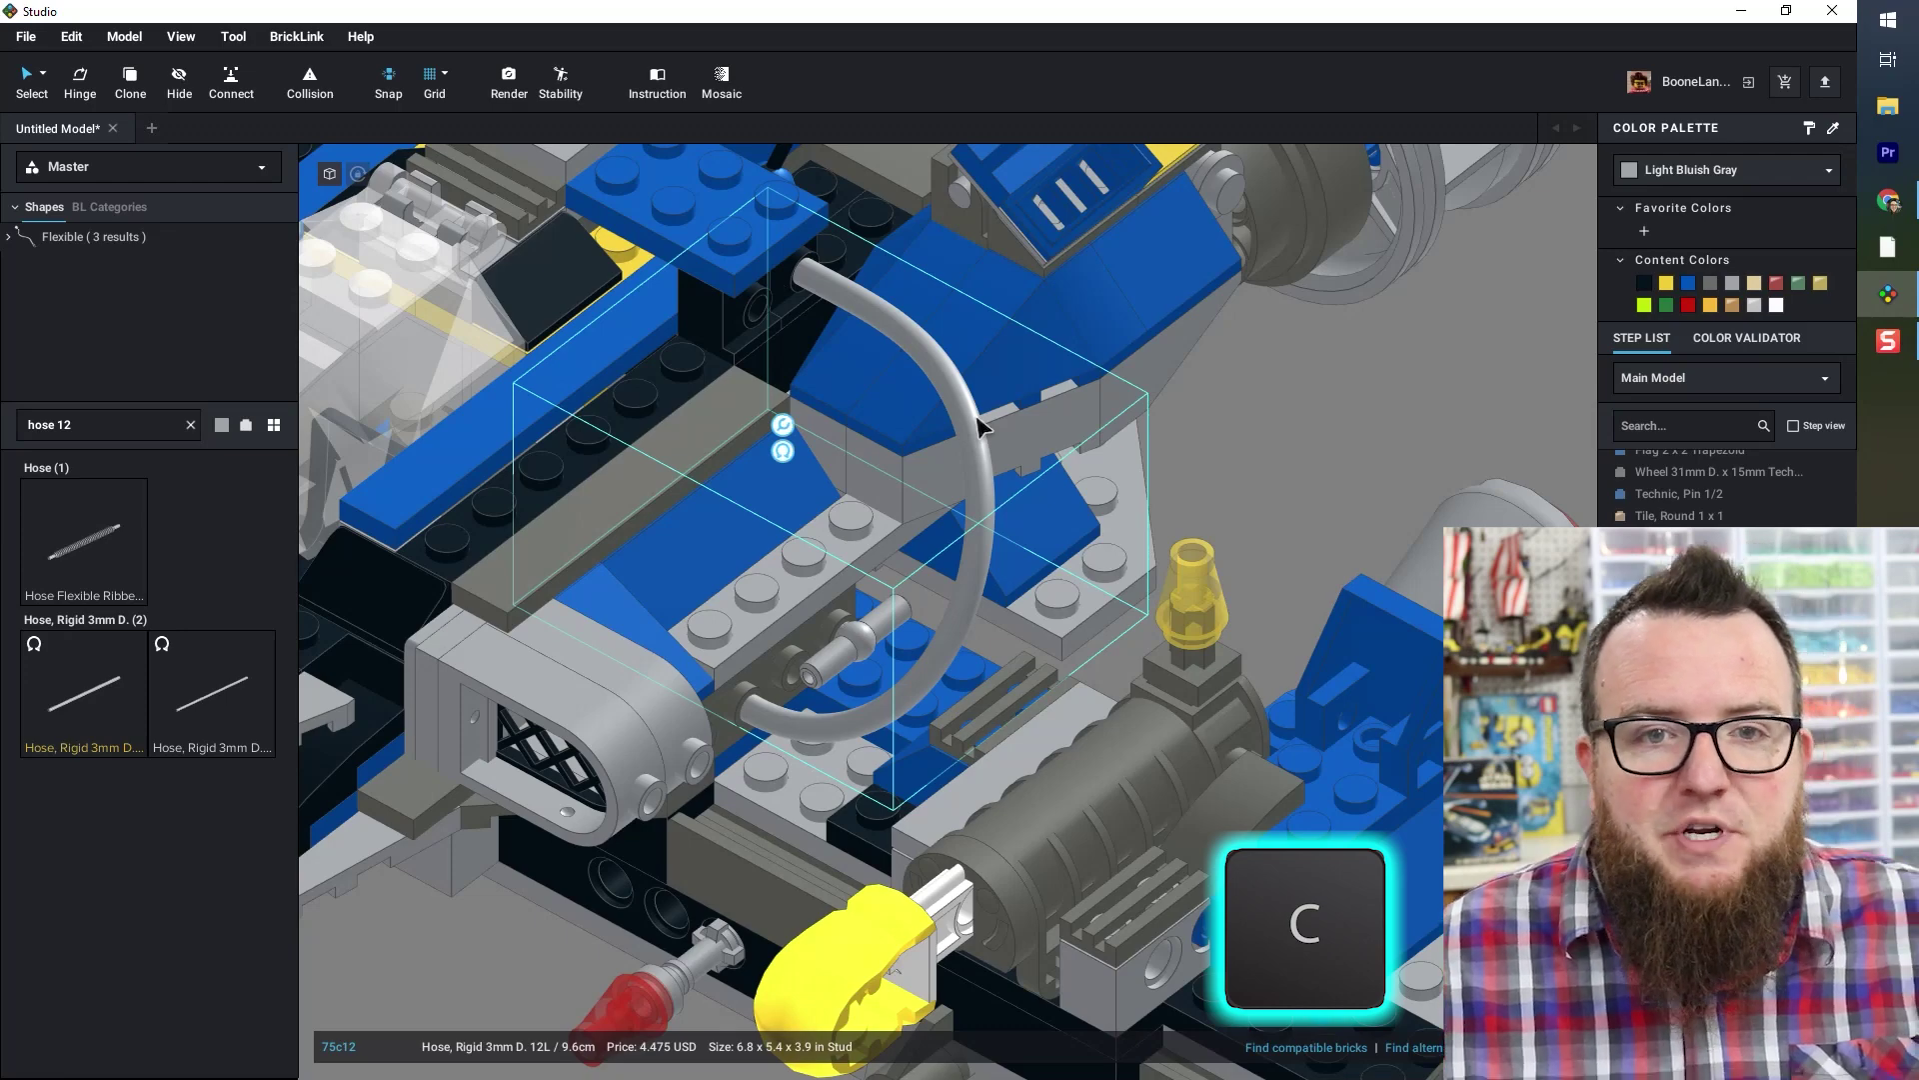
{"action": "key", "text": "c"}
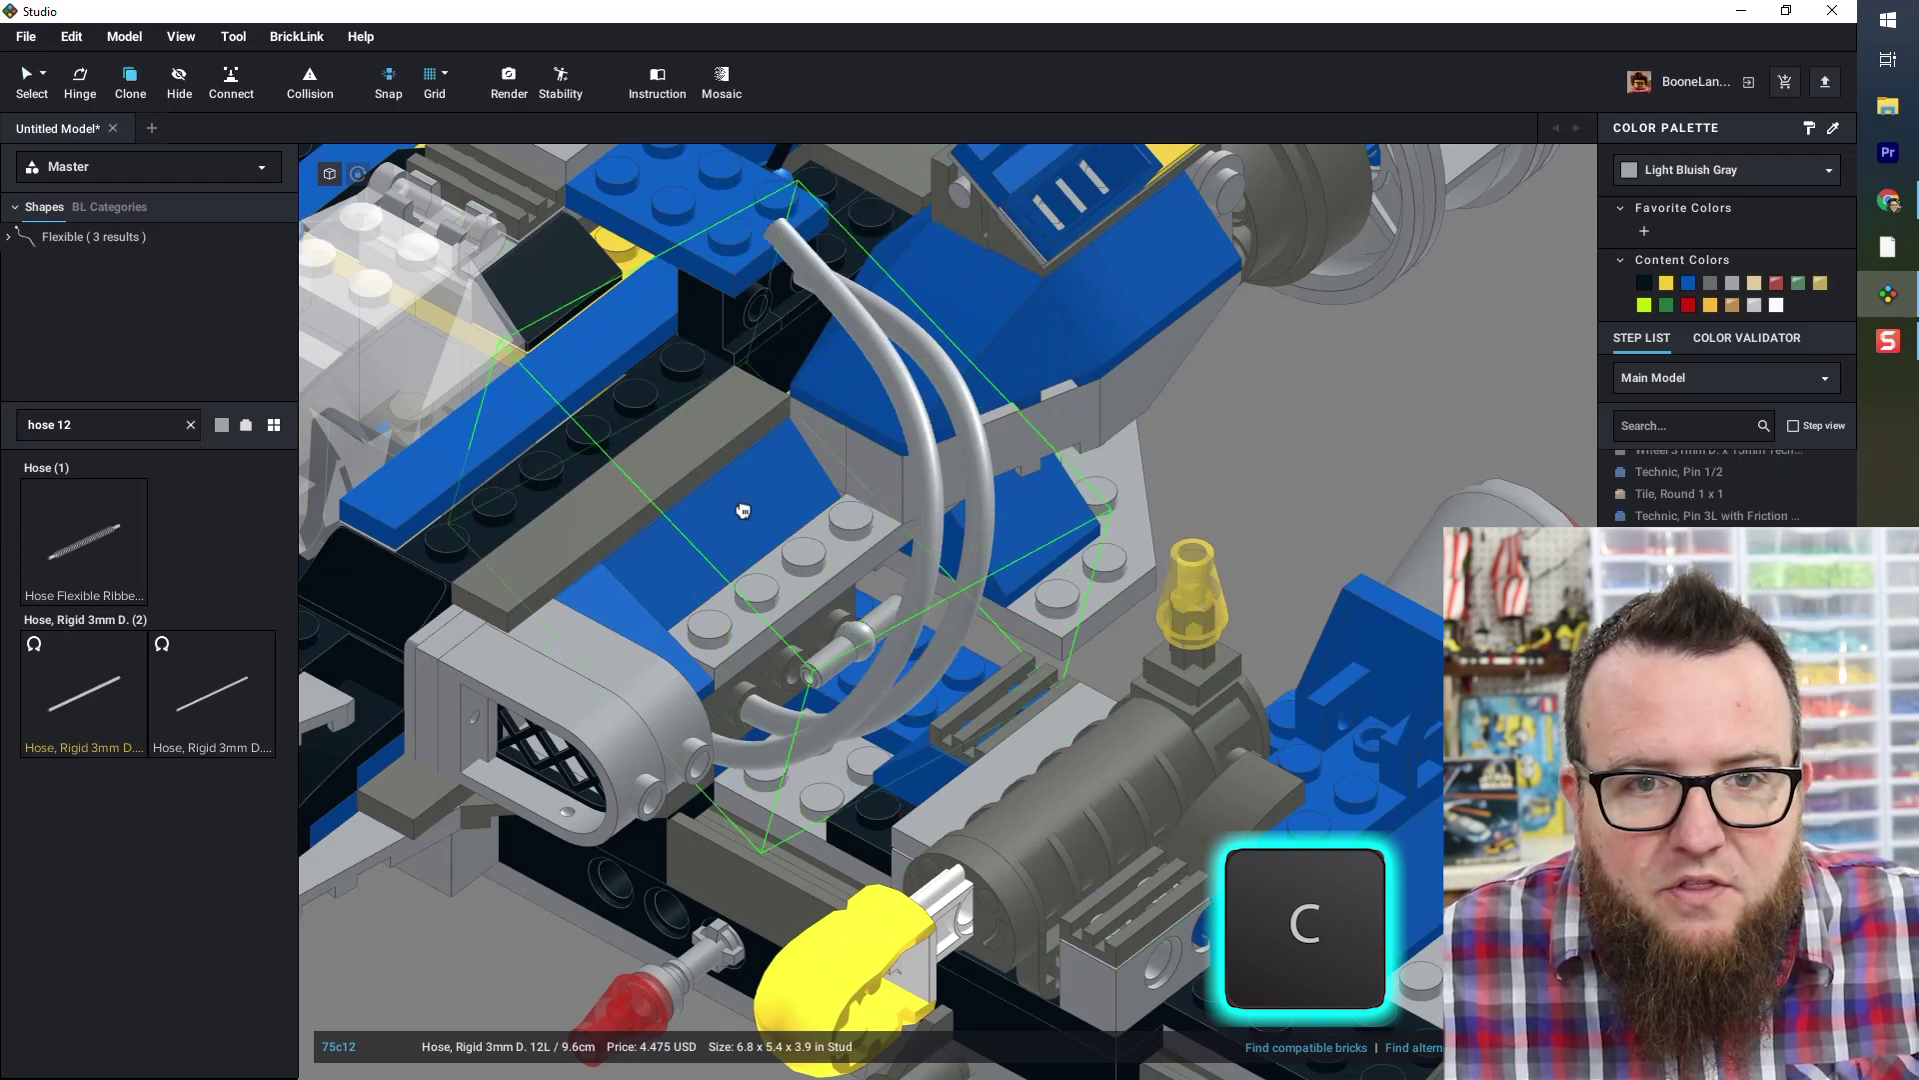
{"action": "mouse_move", "coordinate": [742, 511]}
{"action": "left_mouse_down"}
{"action": "mouse_move", "coordinate": [738, 563]}
{"action": "mouse_move", "coordinate": [782, 564]}
{"action": "mouse_move", "coordinate": [790, 536]}
{"action": "left_mouse_up"}
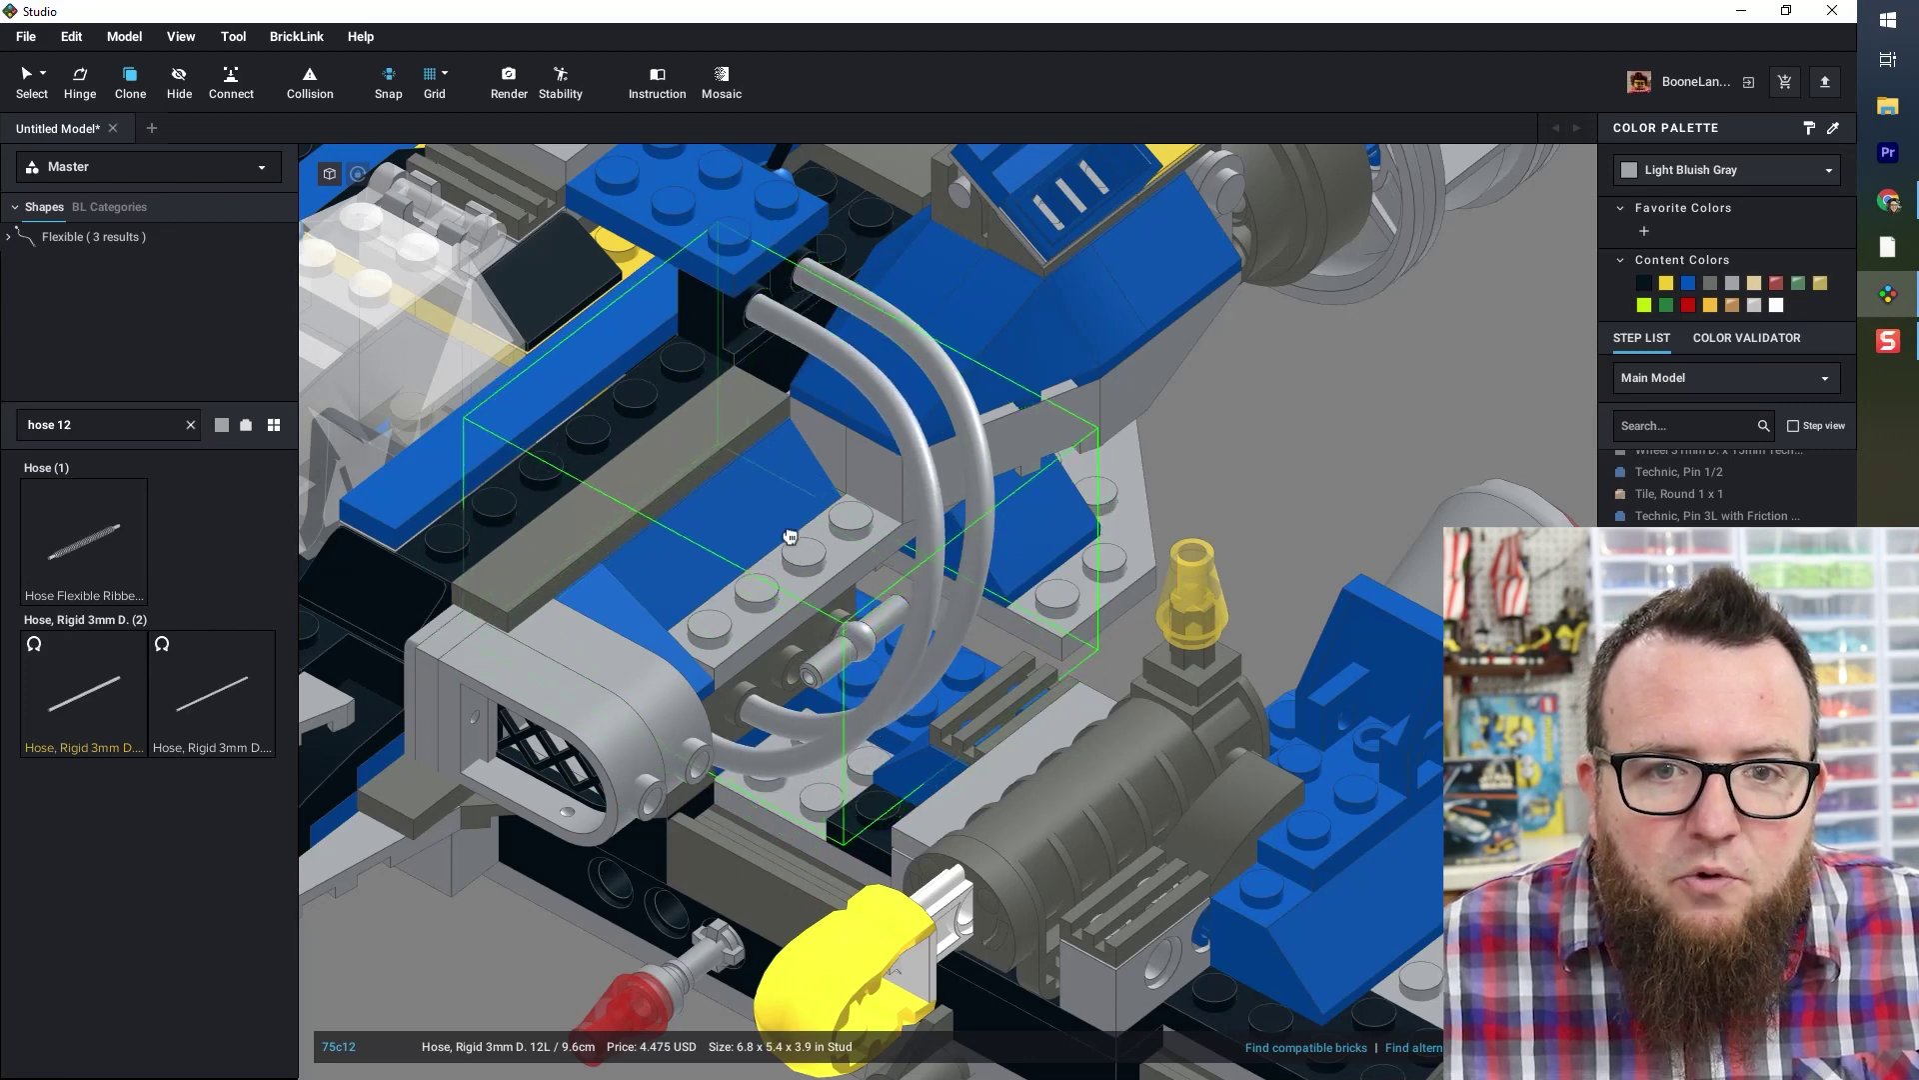
{"action": "left_click", "coordinate": [789, 537]}
{"action": "key", "text": "Escape"}
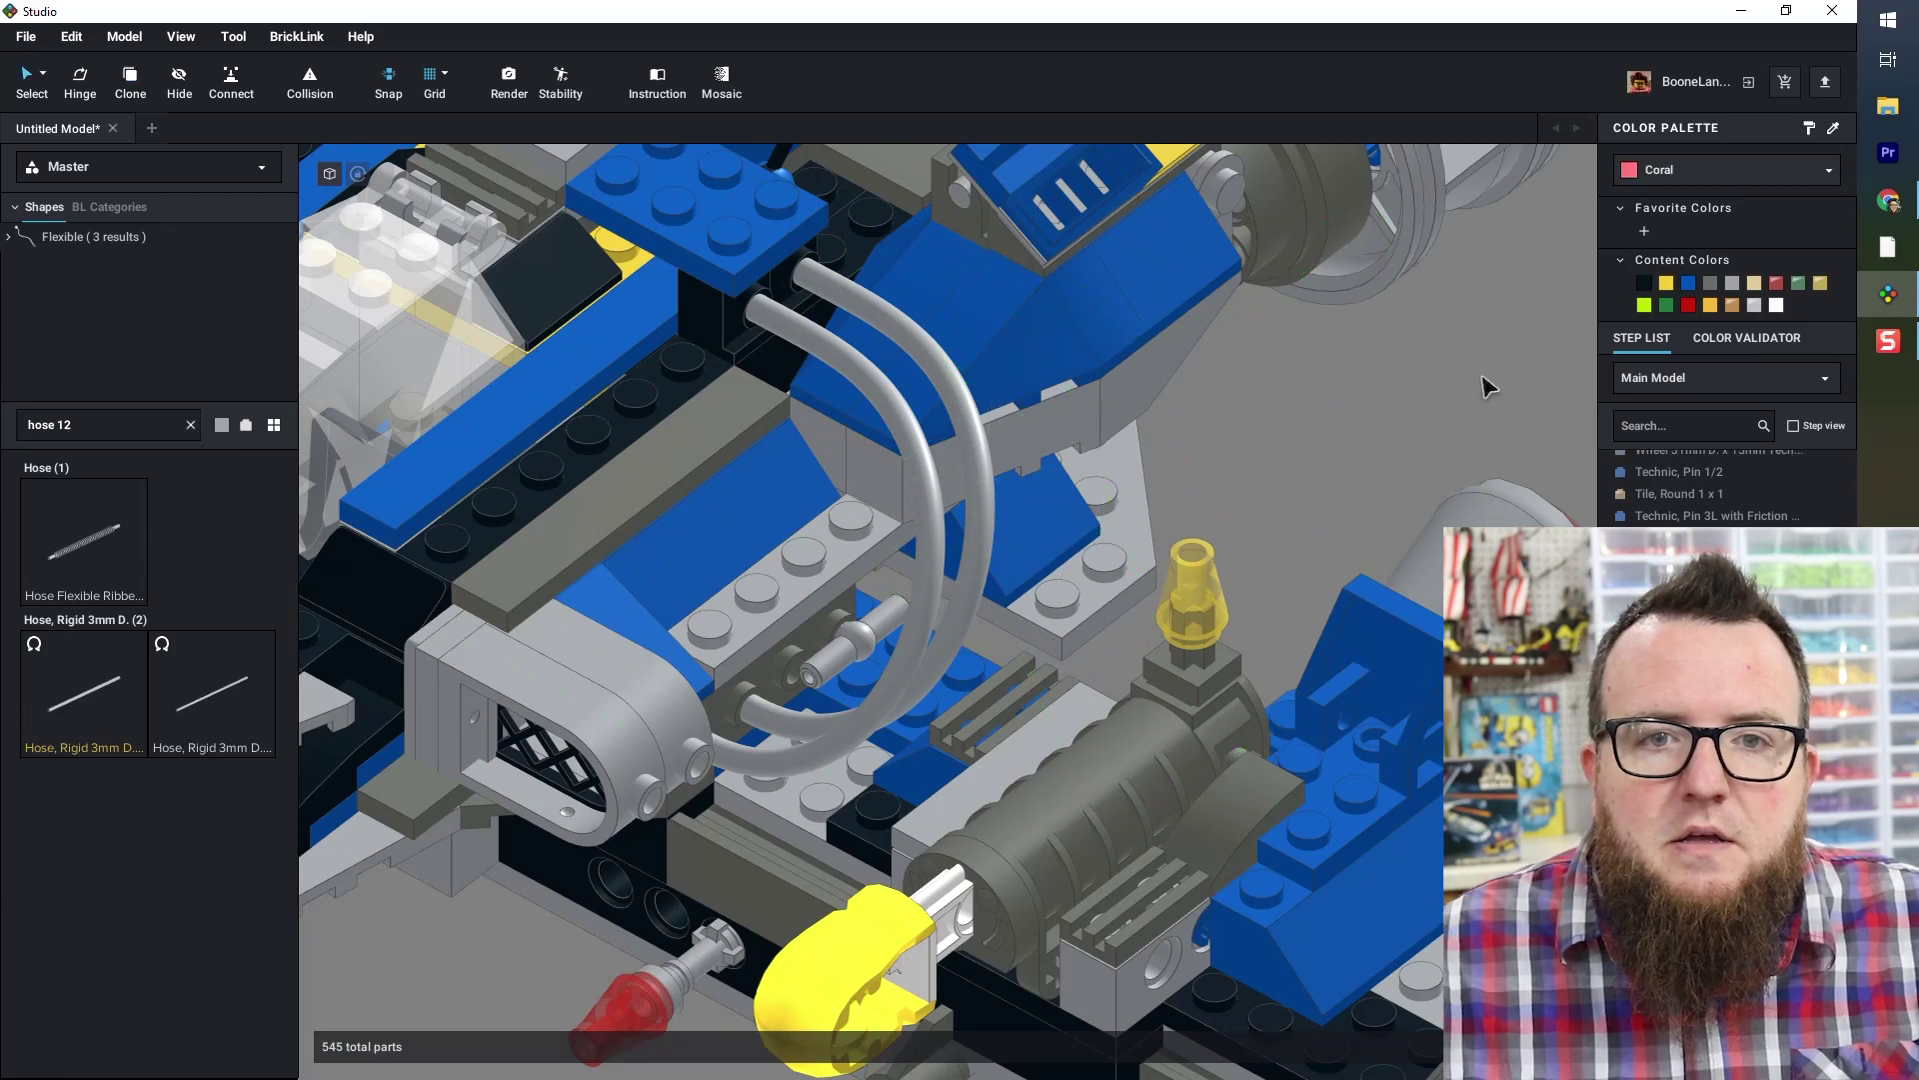
- Select both bent rigid hoses and create a mirrored copy of the pair
{"action": "scroll", "coordinate": [1129, 525], "scroll_direction": "down", "scroll_amount": 5}
{"action": "right_click_drag", "start_coordinate": [1122, 527], "coordinate": [974, 540]}
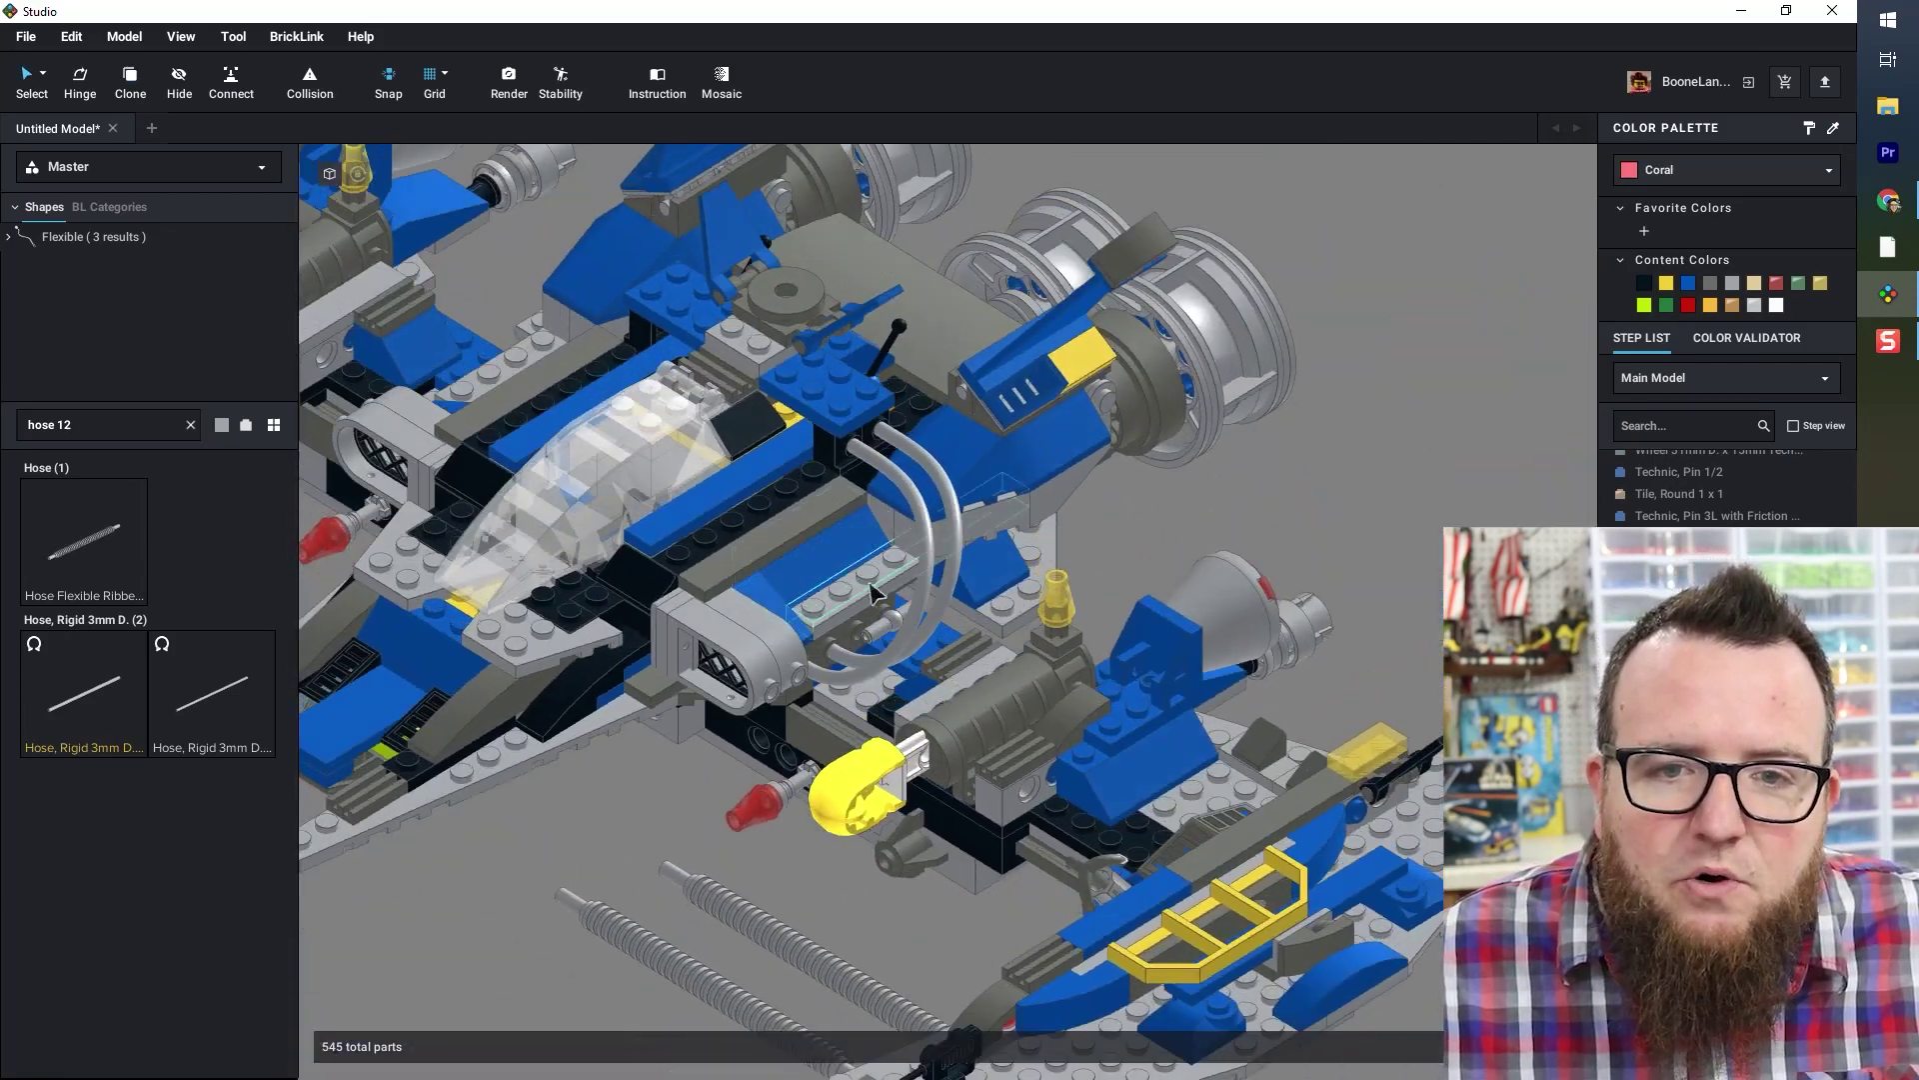
{"action": "left_click", "coordinate": [960, 540]}
{"action": "left_click", "coordinate": [929, 545], "text": "ctrl"}
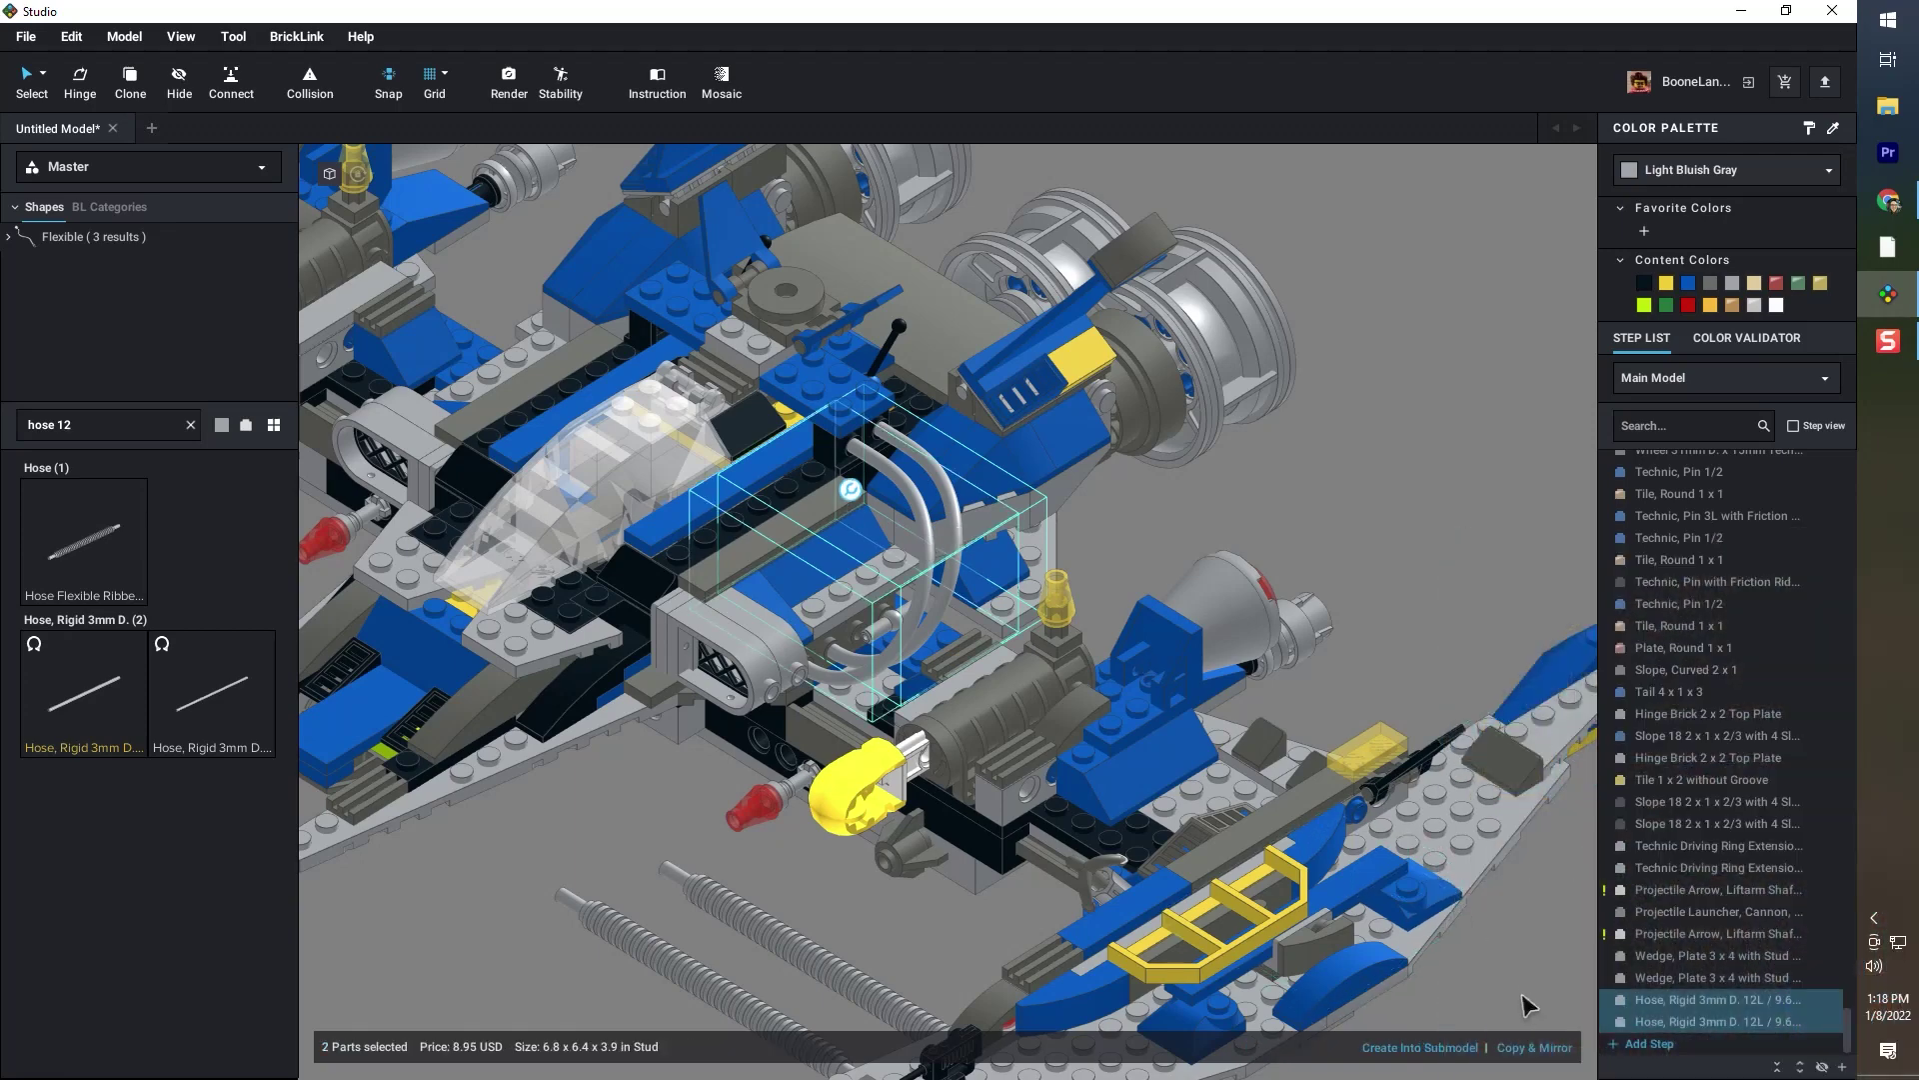
{"action": "left_click", "coordinate": [1521, 1047]}
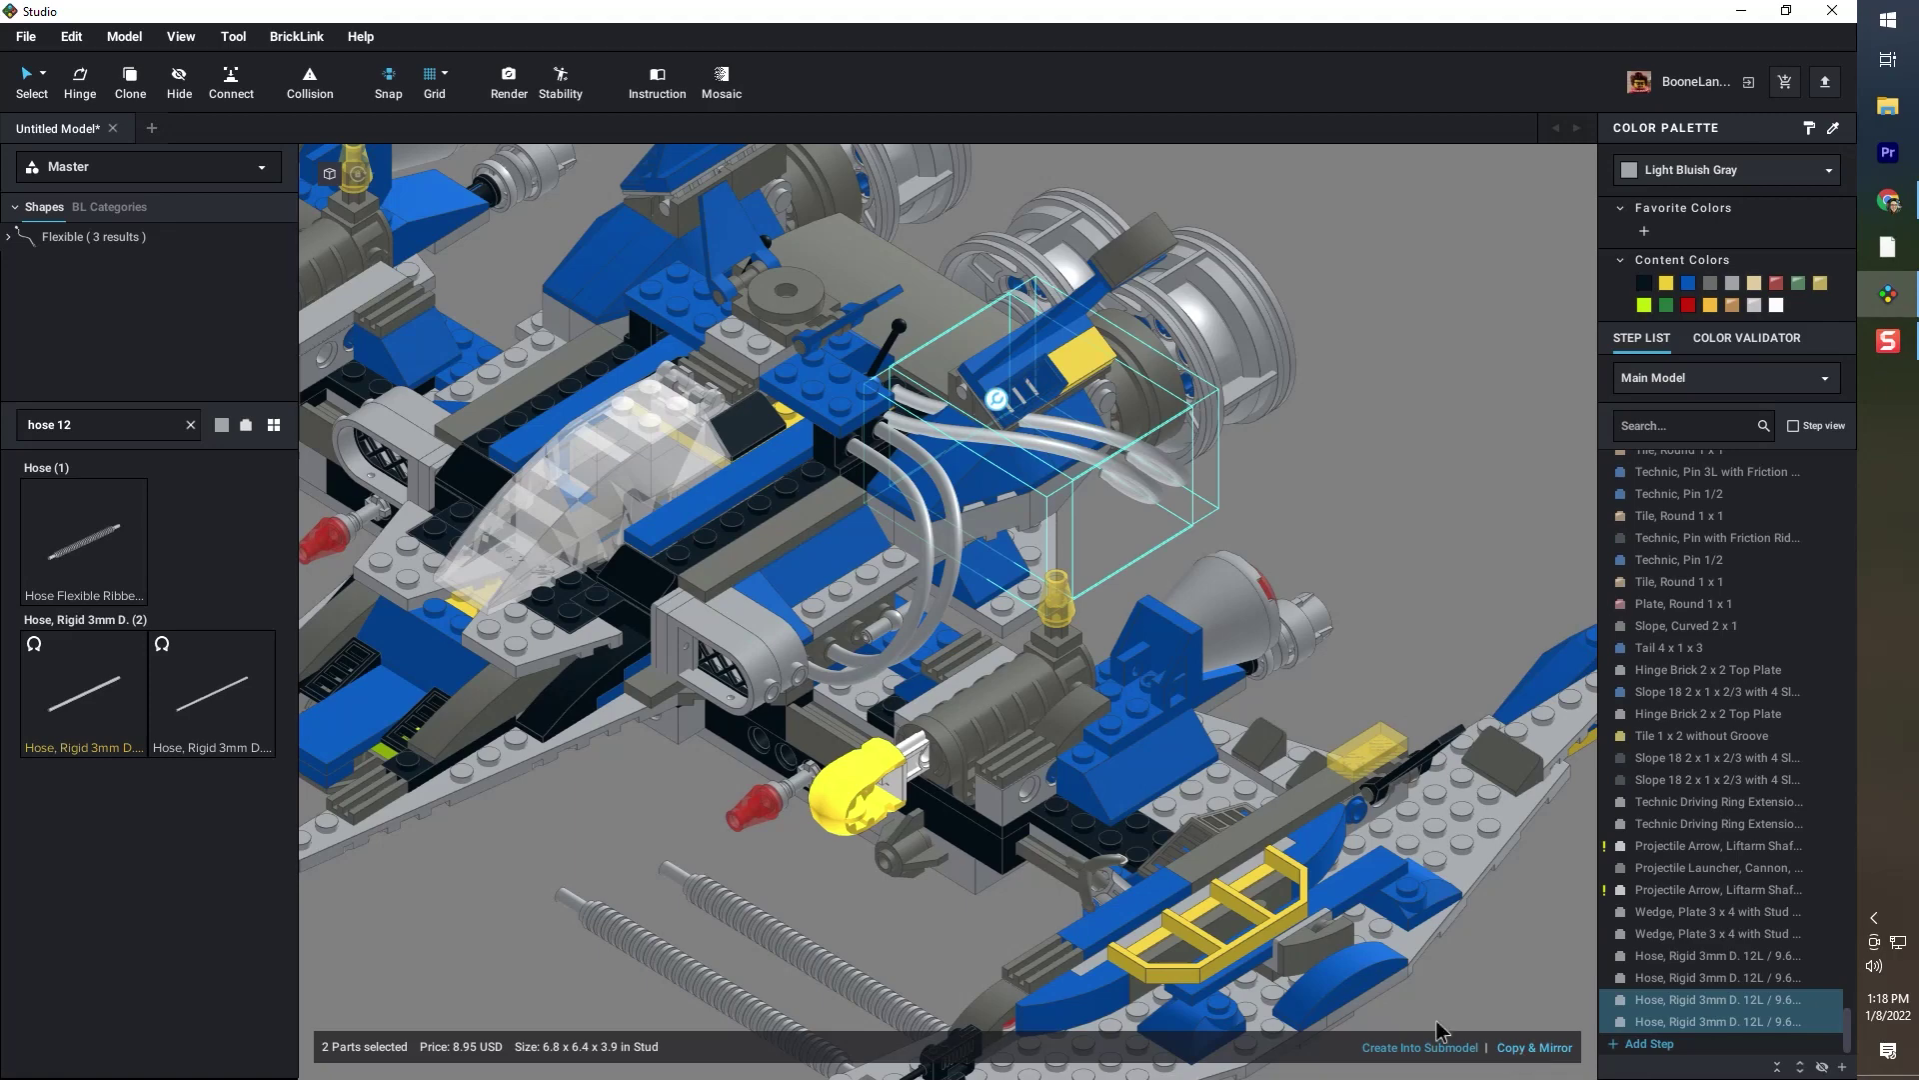
- Move the mirrored hose pair to the opposite side of the cockpit, connecting it to the matching black brick and engine holes
{"action": "right_click_drag", "start_coordinate": [1117, 496], "coordinate": [1051, 667]}
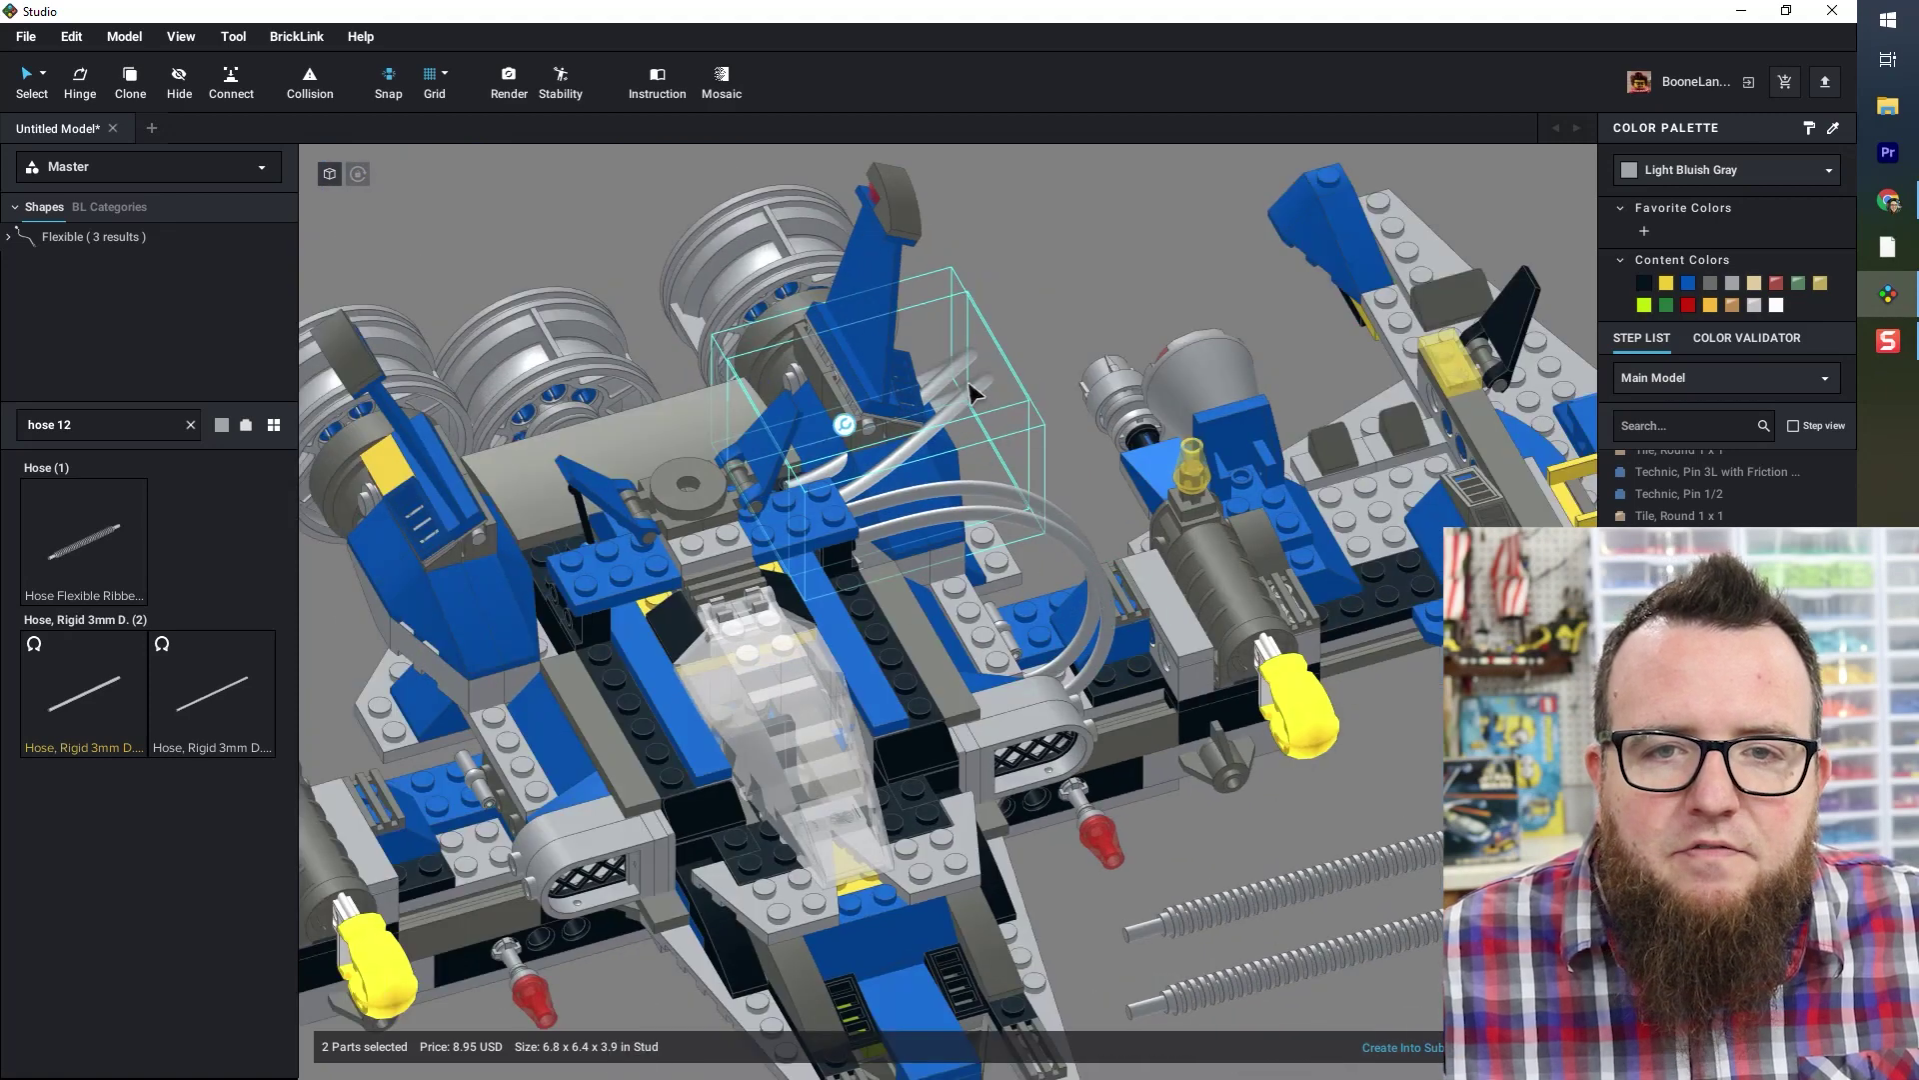
{"action": "left_click_drag", "start_coordinate": [970, 390], "coordinate": [629, 644]}
{"action": "right_click_drag", "start_coordinate": [630, 645], "coordinate": [800, 709]}
{"action": "left_click_drag", "start_coordinate": [800, 710], "coordinate": [991, 602]}
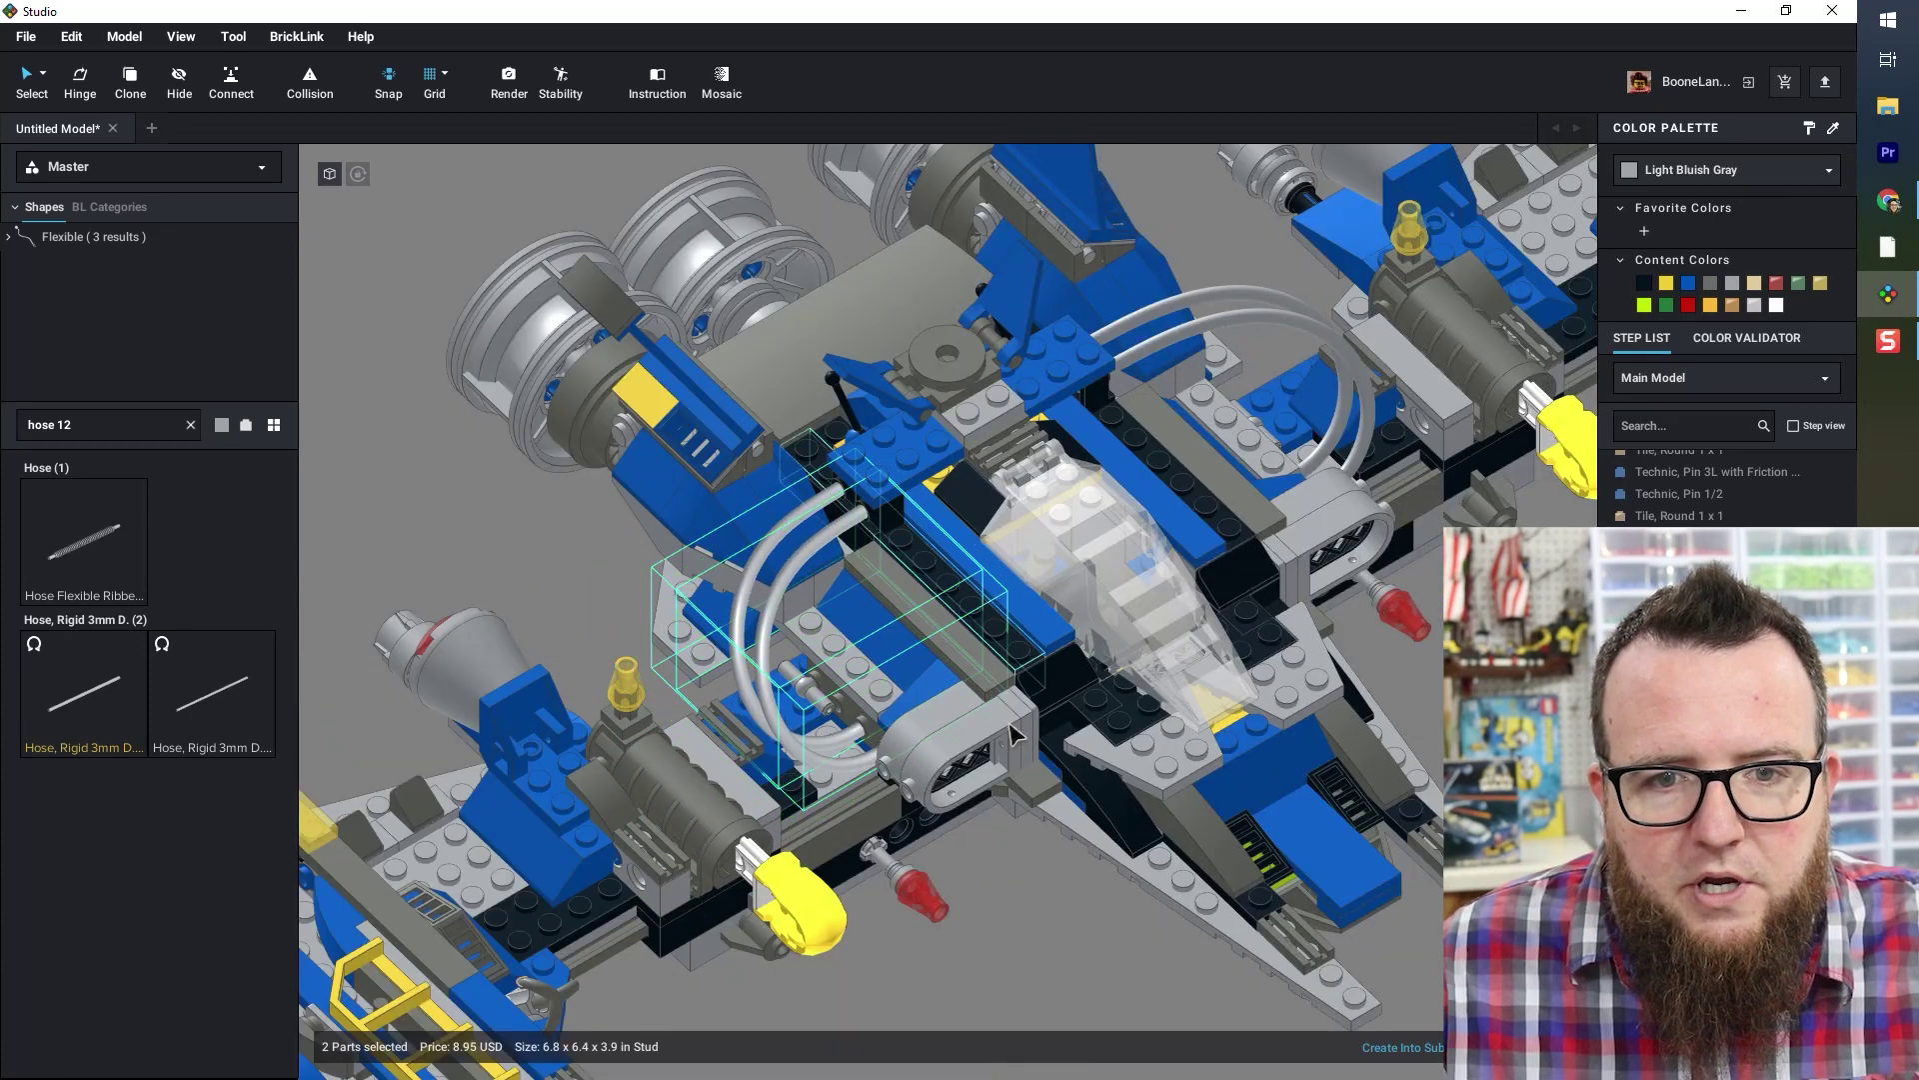
{"action": "left_click", "coordinate": [1018, 921]}
- Delete the two loose ribbed hoses lying in front of the wing
{"action": "scroll", "coordinate": [1031, 874], "scroll_direction": "down", "scroll_amount": 2}
{"action": "mouse_move", "coordinate": [1024, 866]}
{"action": "right_mouse_down"}
{"action": "mouse_move", "coordinate": [960, 860]}
{"action": "mouse_move", "coordinate": [1004, 875]}
{"action": "right_mouse_up"}
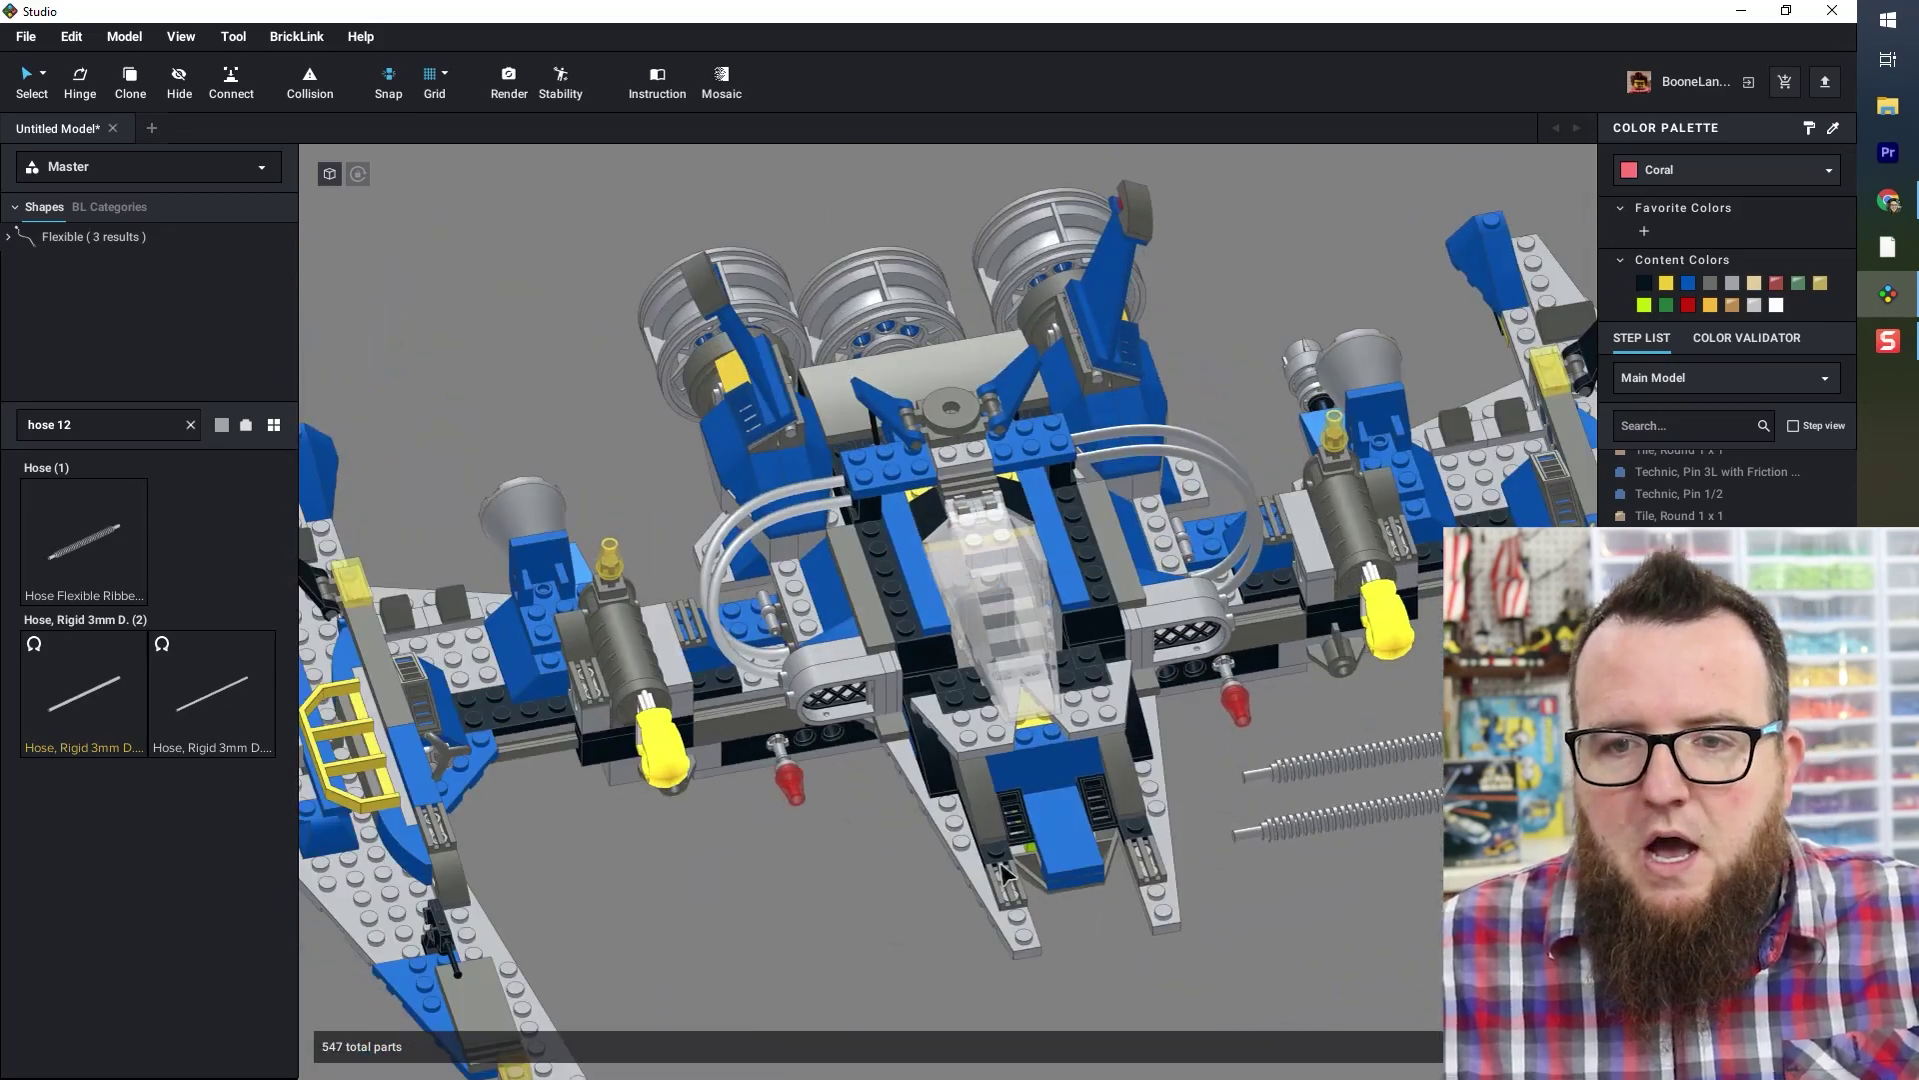
{"action": "left_click", "coordinate": [1325, 761]}
{"action": "left_click", "coordinate": [1349, 816], "text": "ctrl"}
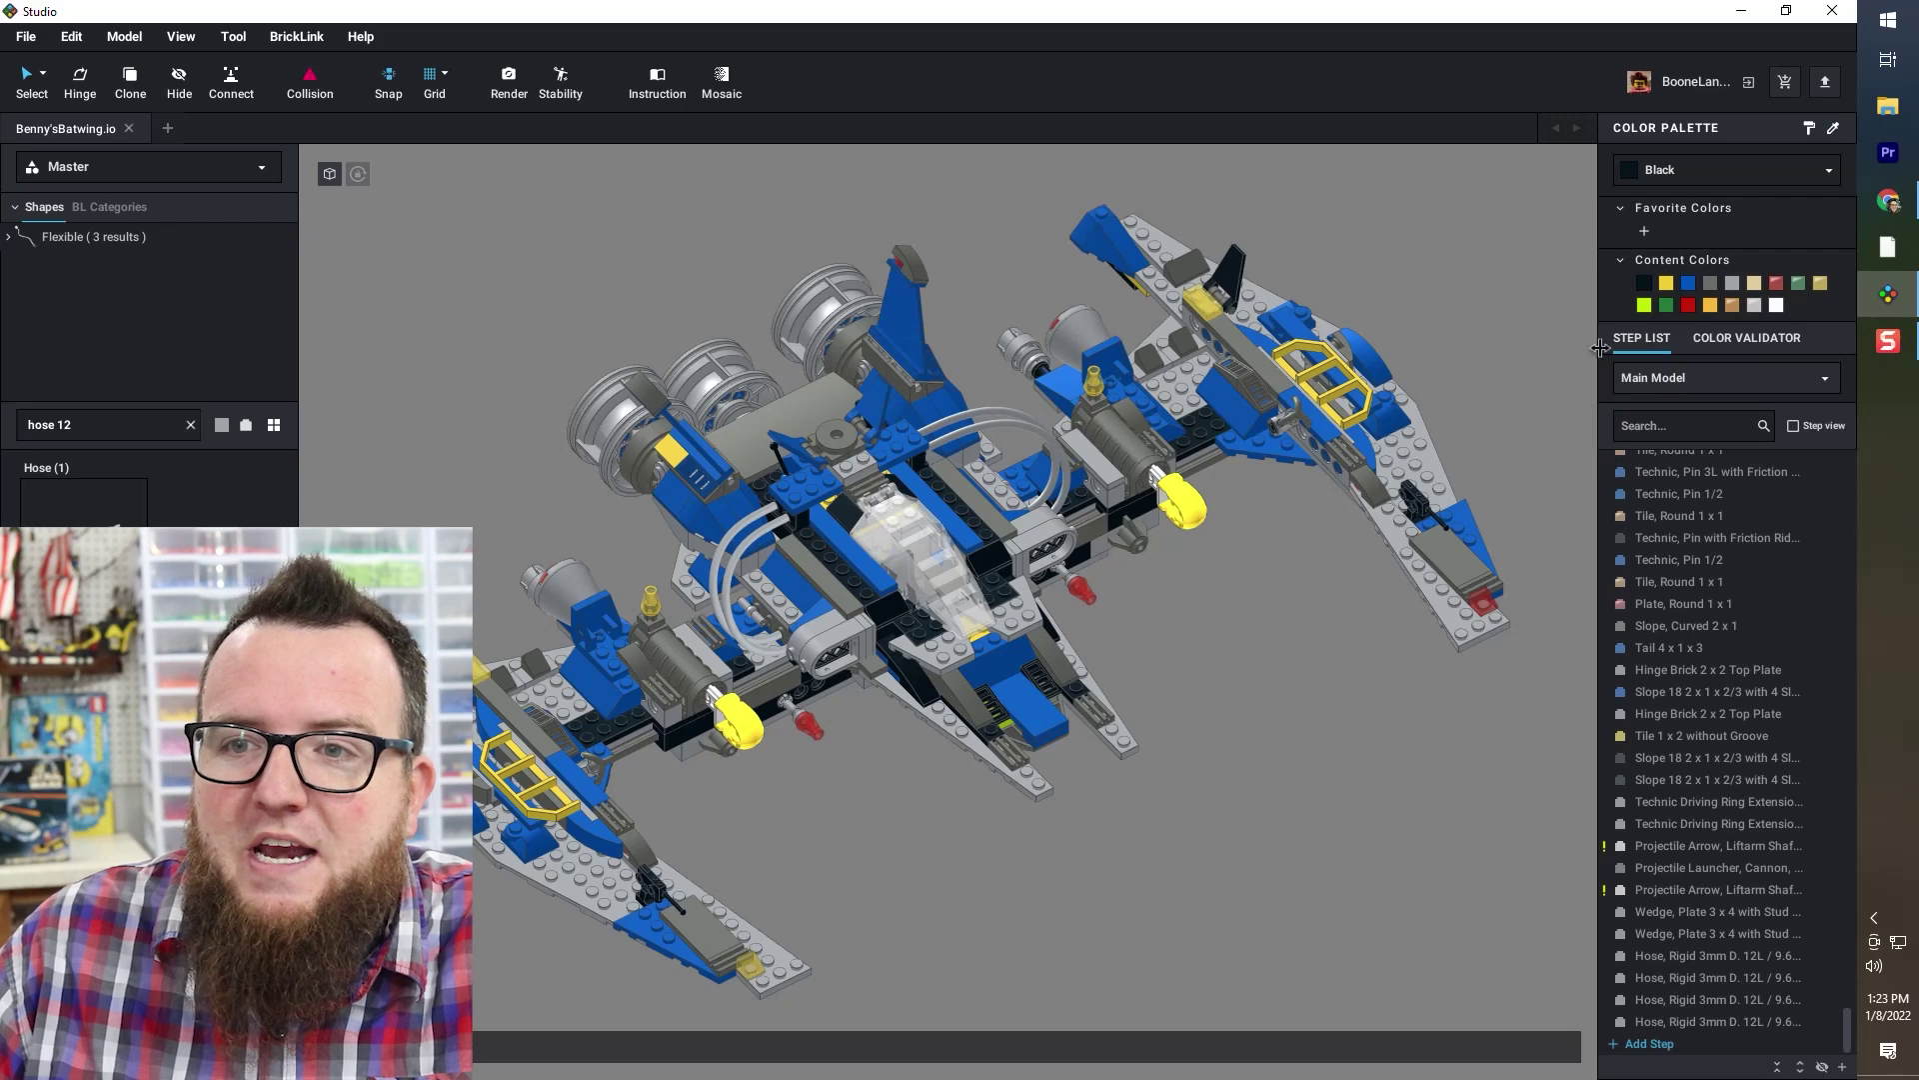
- Open the color validator and inspect where the Dark Bluish Gray 3066 Brick 1 x 4 without Bottom Tubes parts sit in the model
{"action": "left_click", "coordinate": [1751, 339]}
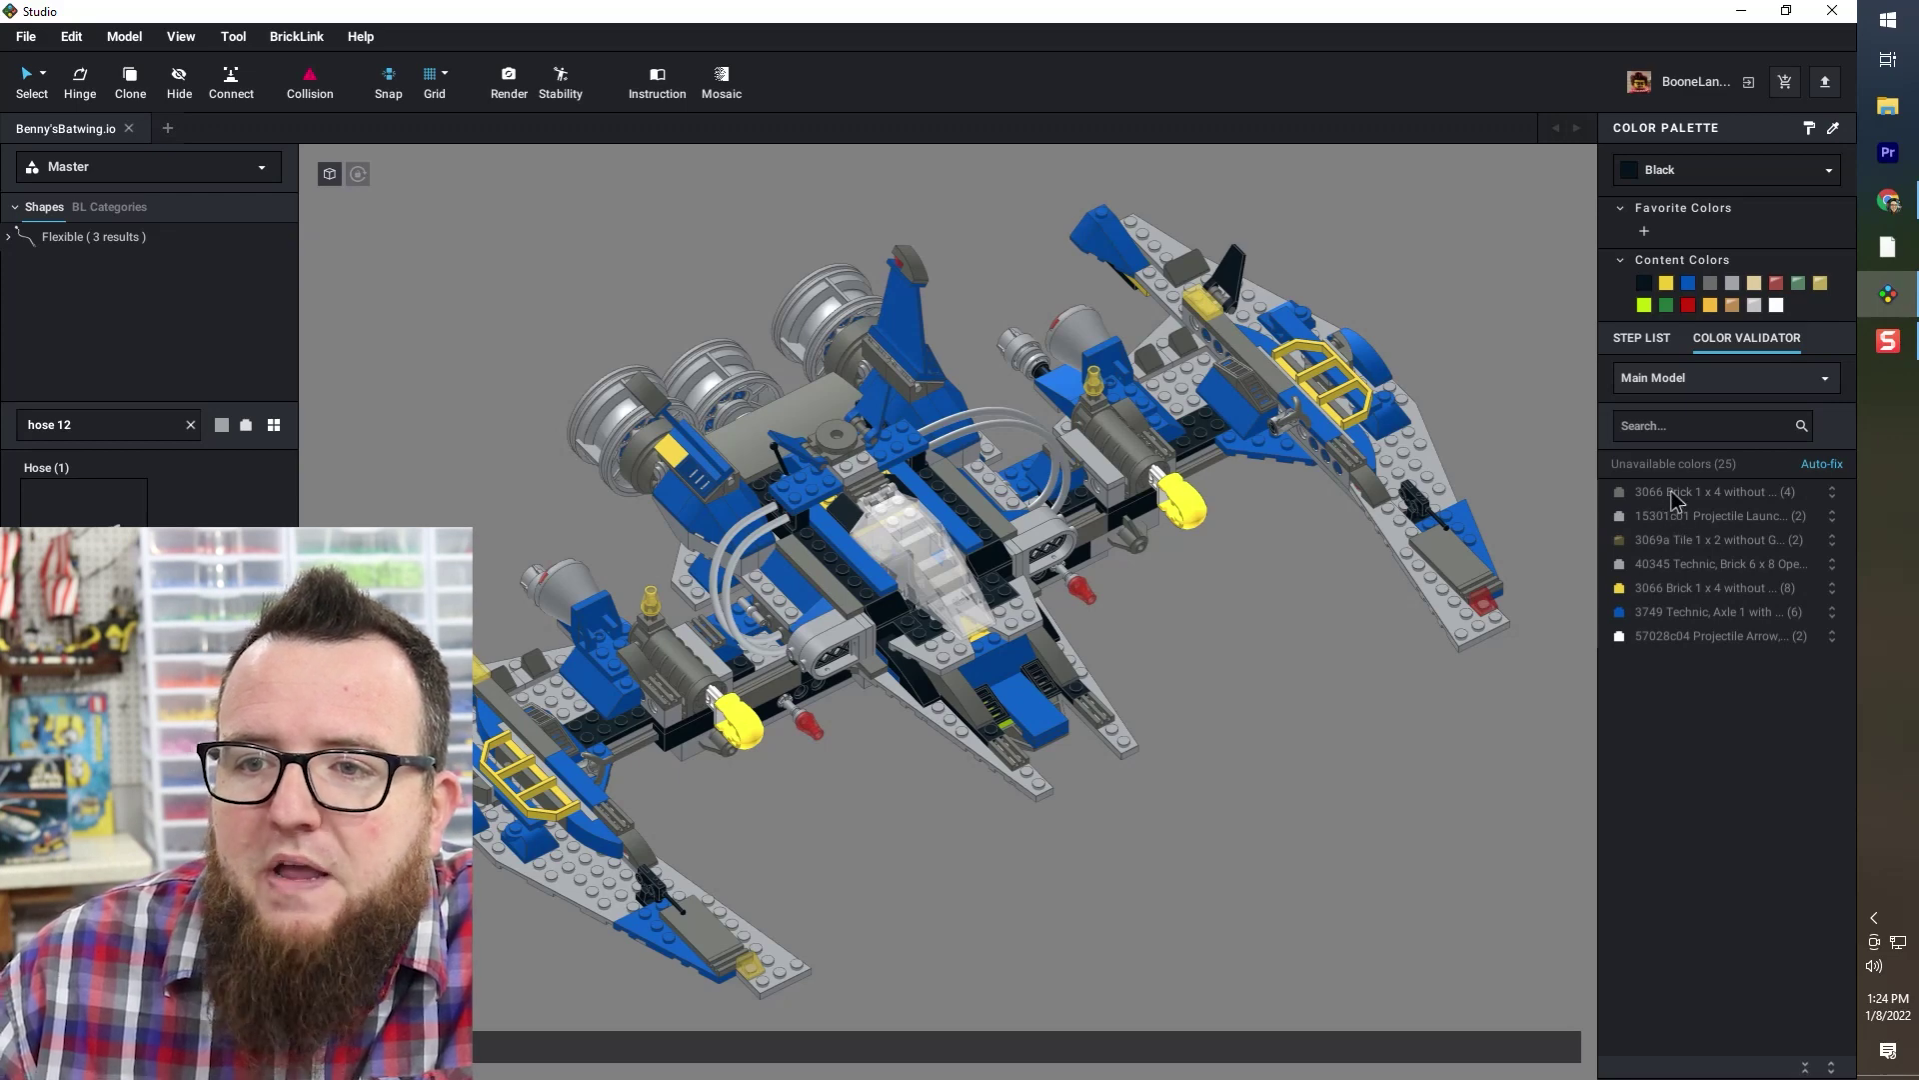
{"action": "left_click", "coordinate": [1685, 492]}
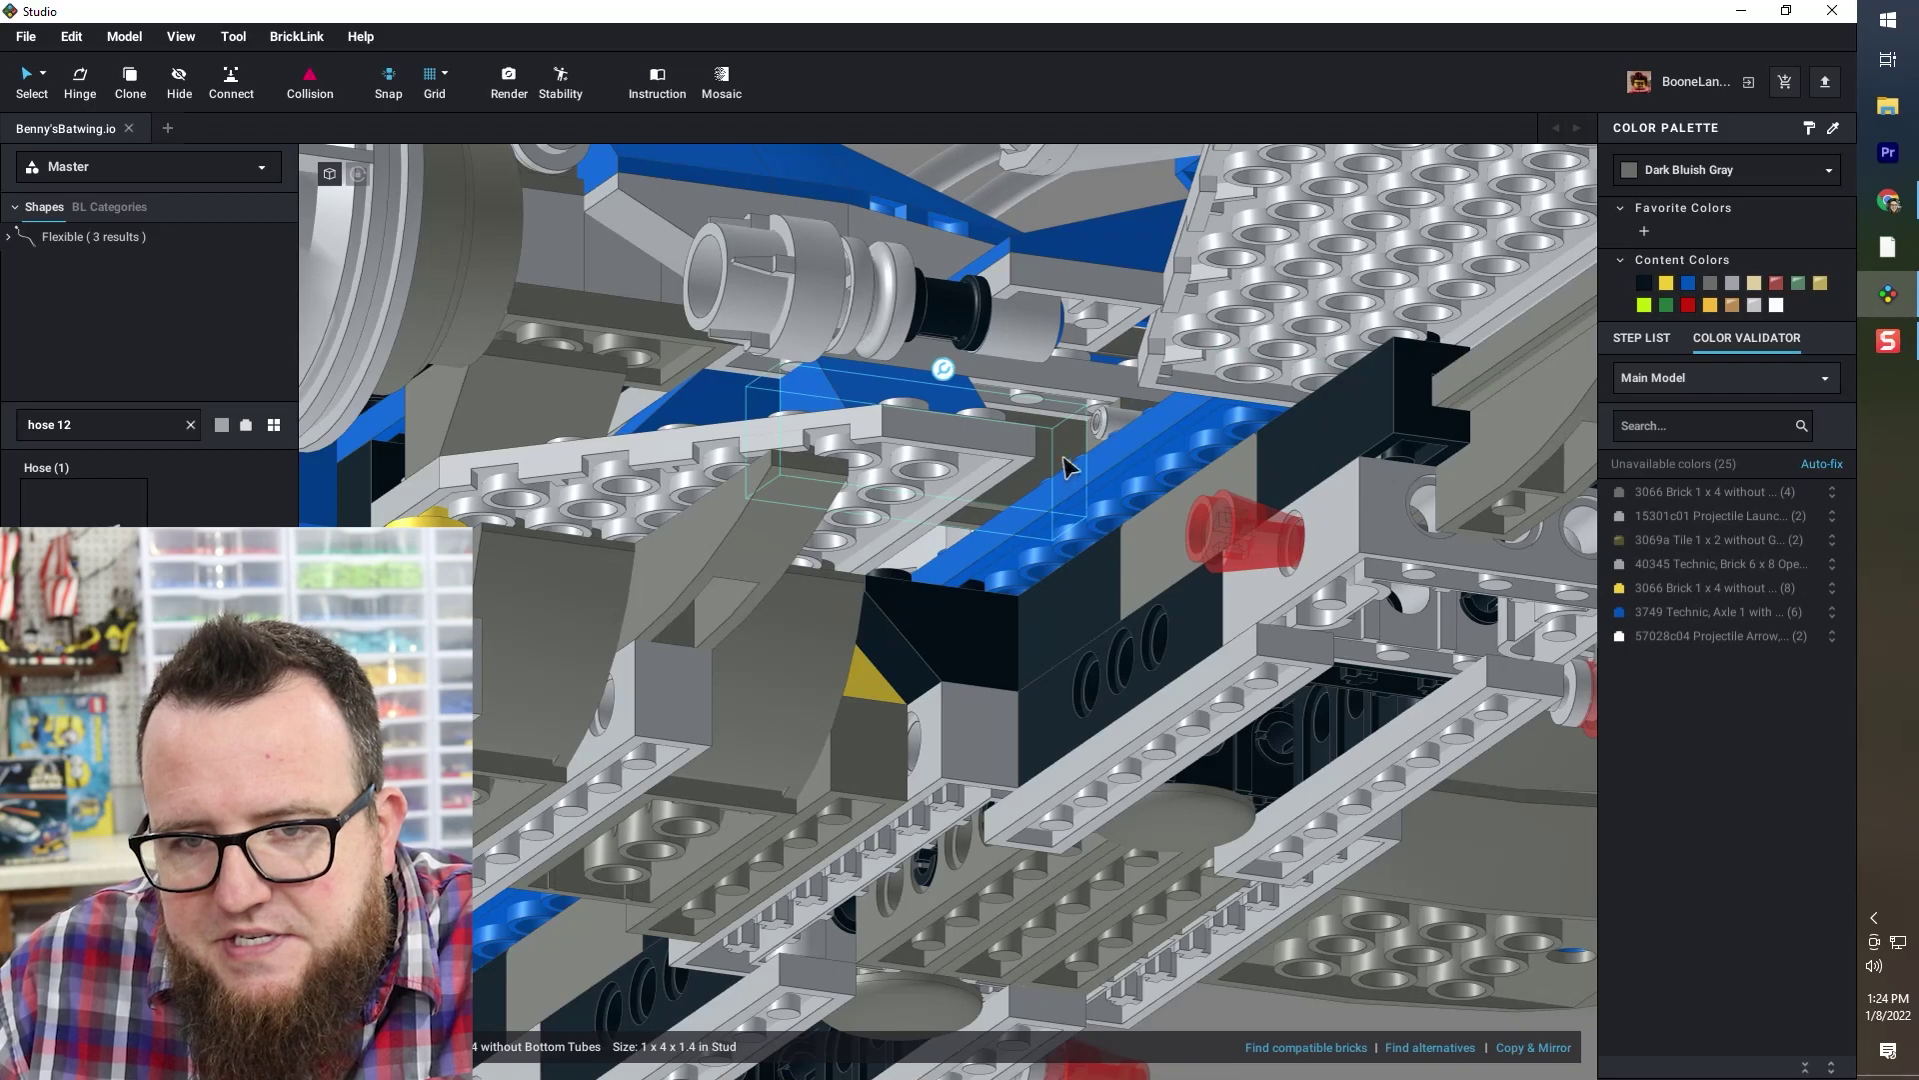
{"action": "scroll", "coordinate": [1064, 459], "scroll_direction": "up", "scroll_amount": 1}
{"action": "scroll", "coordinate": [1063, 459], "scroll_direction": "down", "scroll_amount": 3}
{"action": "right_click_drag", "start_coordinate": [1064, 458], "coordinate": [1080, 494]}
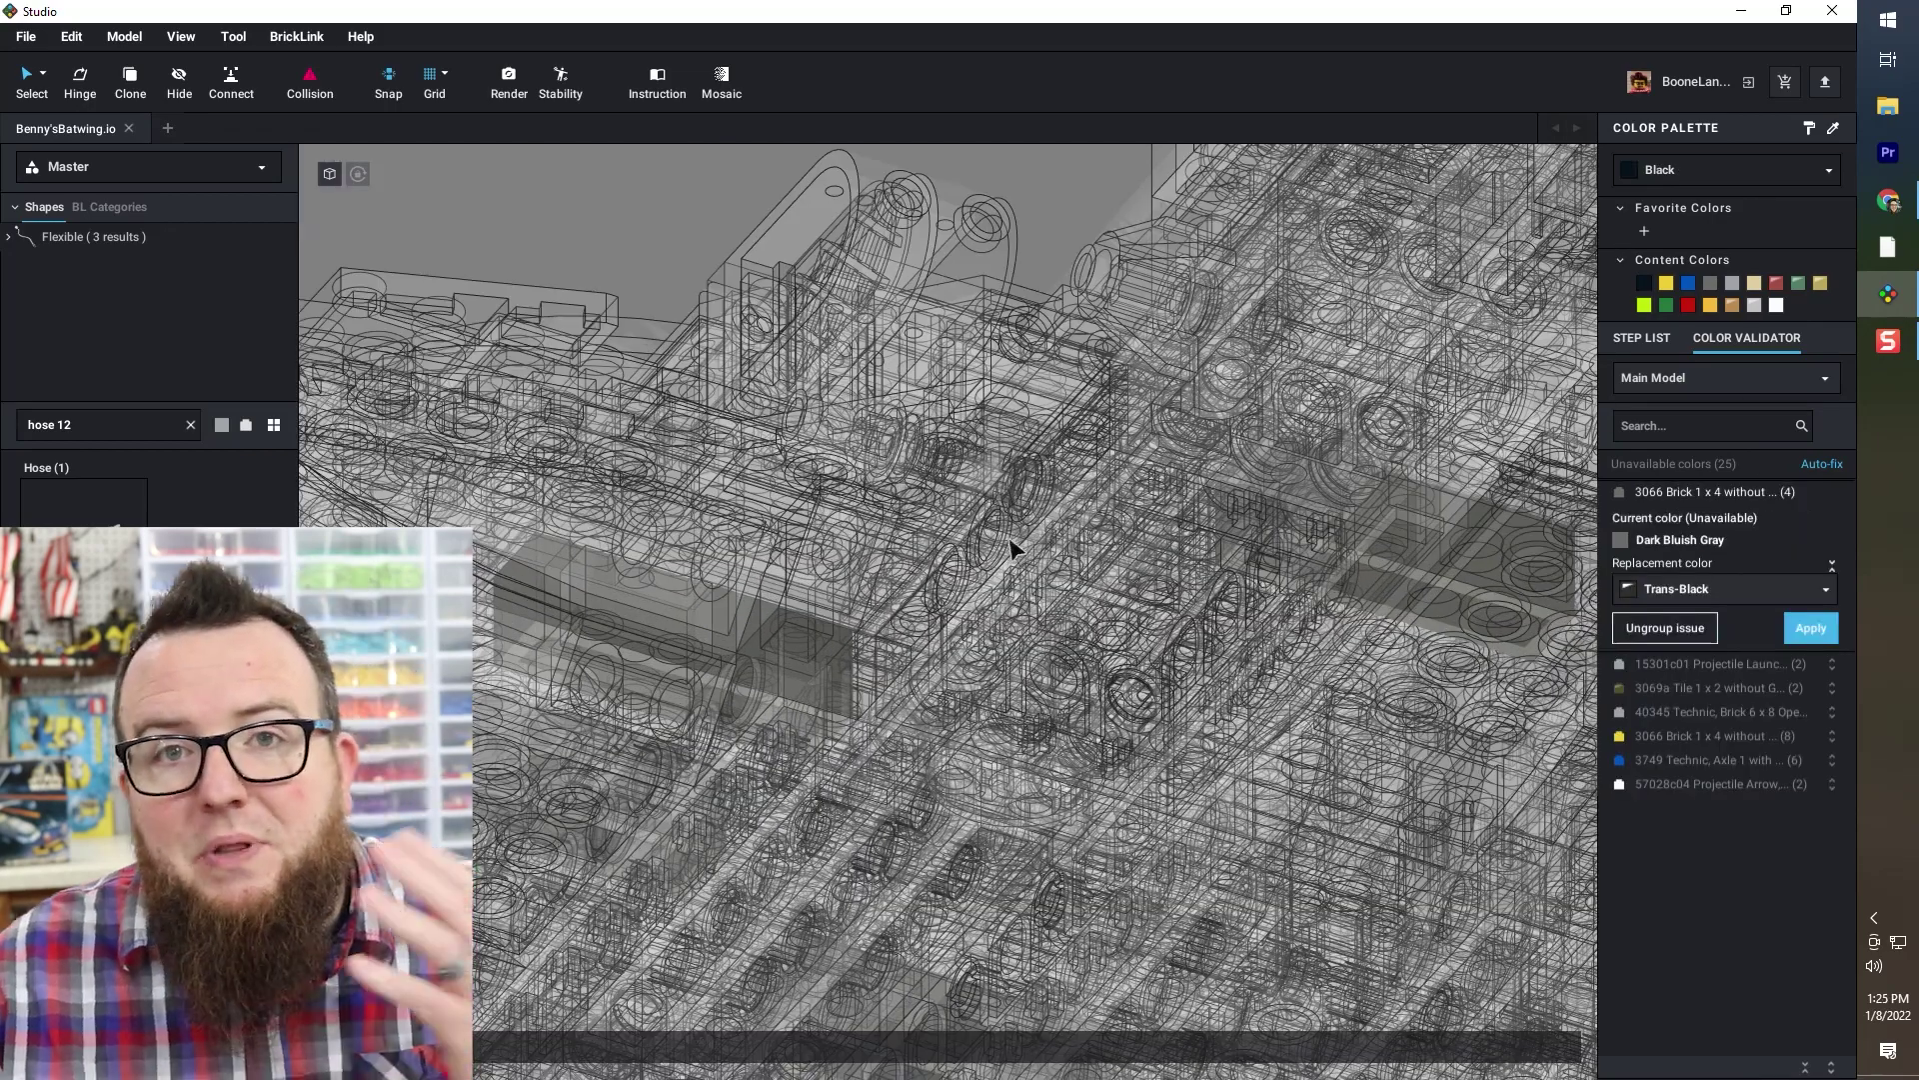
{"action": "scroll", "coordinate": [962, 570], "scroll_direction": "down", "scroll_amount": 3}
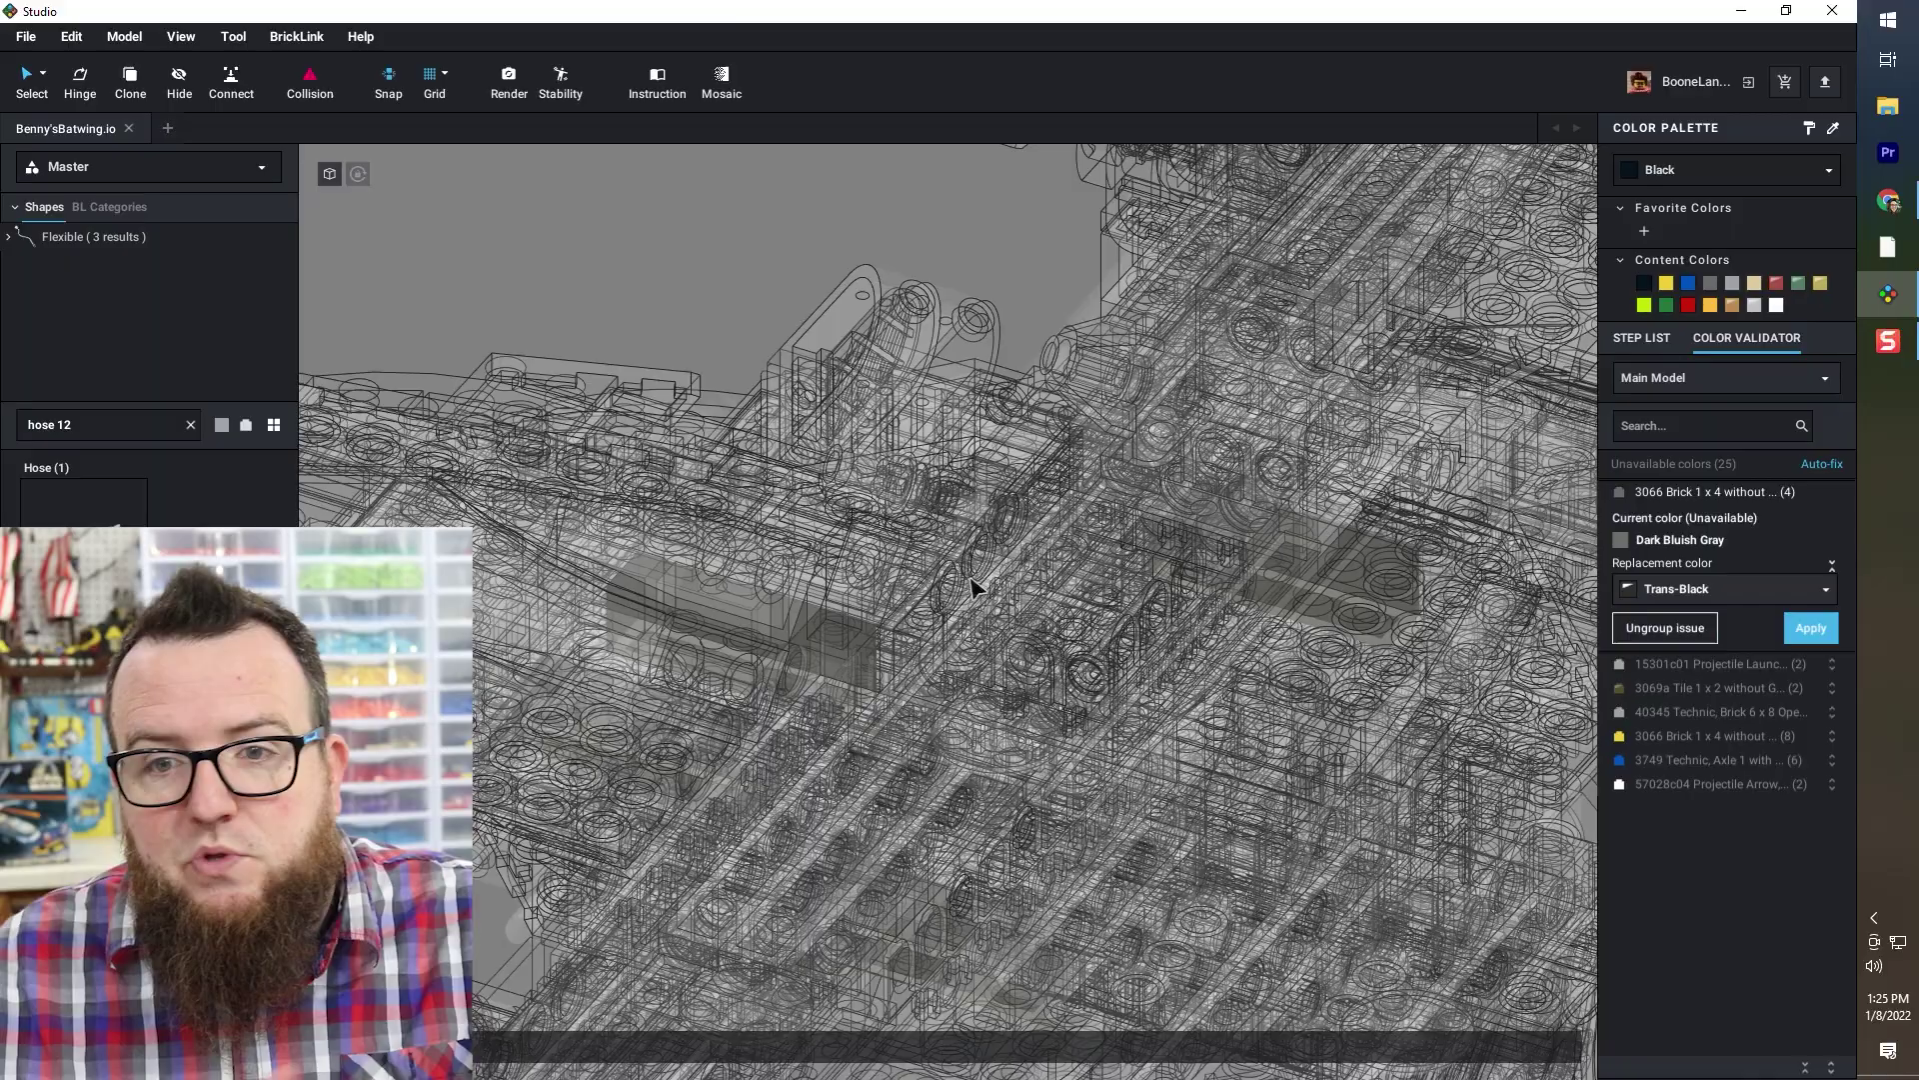
- Hide the plates and blue part covering the Dark Bluish Gray 1 x 4 brick on the ship's underside
{"action": "mouse_move", "coordinate": [962, 570]}
{"action": "right_mouse_down"}
{"action": "mouse_move", "coordinate": [995, 520]}
{"action": "mouse_move", "coordinate": [1060, 530]}
{"action": "mouse_move", "coordinate": [991, 570]}
{"action": "right_mouse_up"}
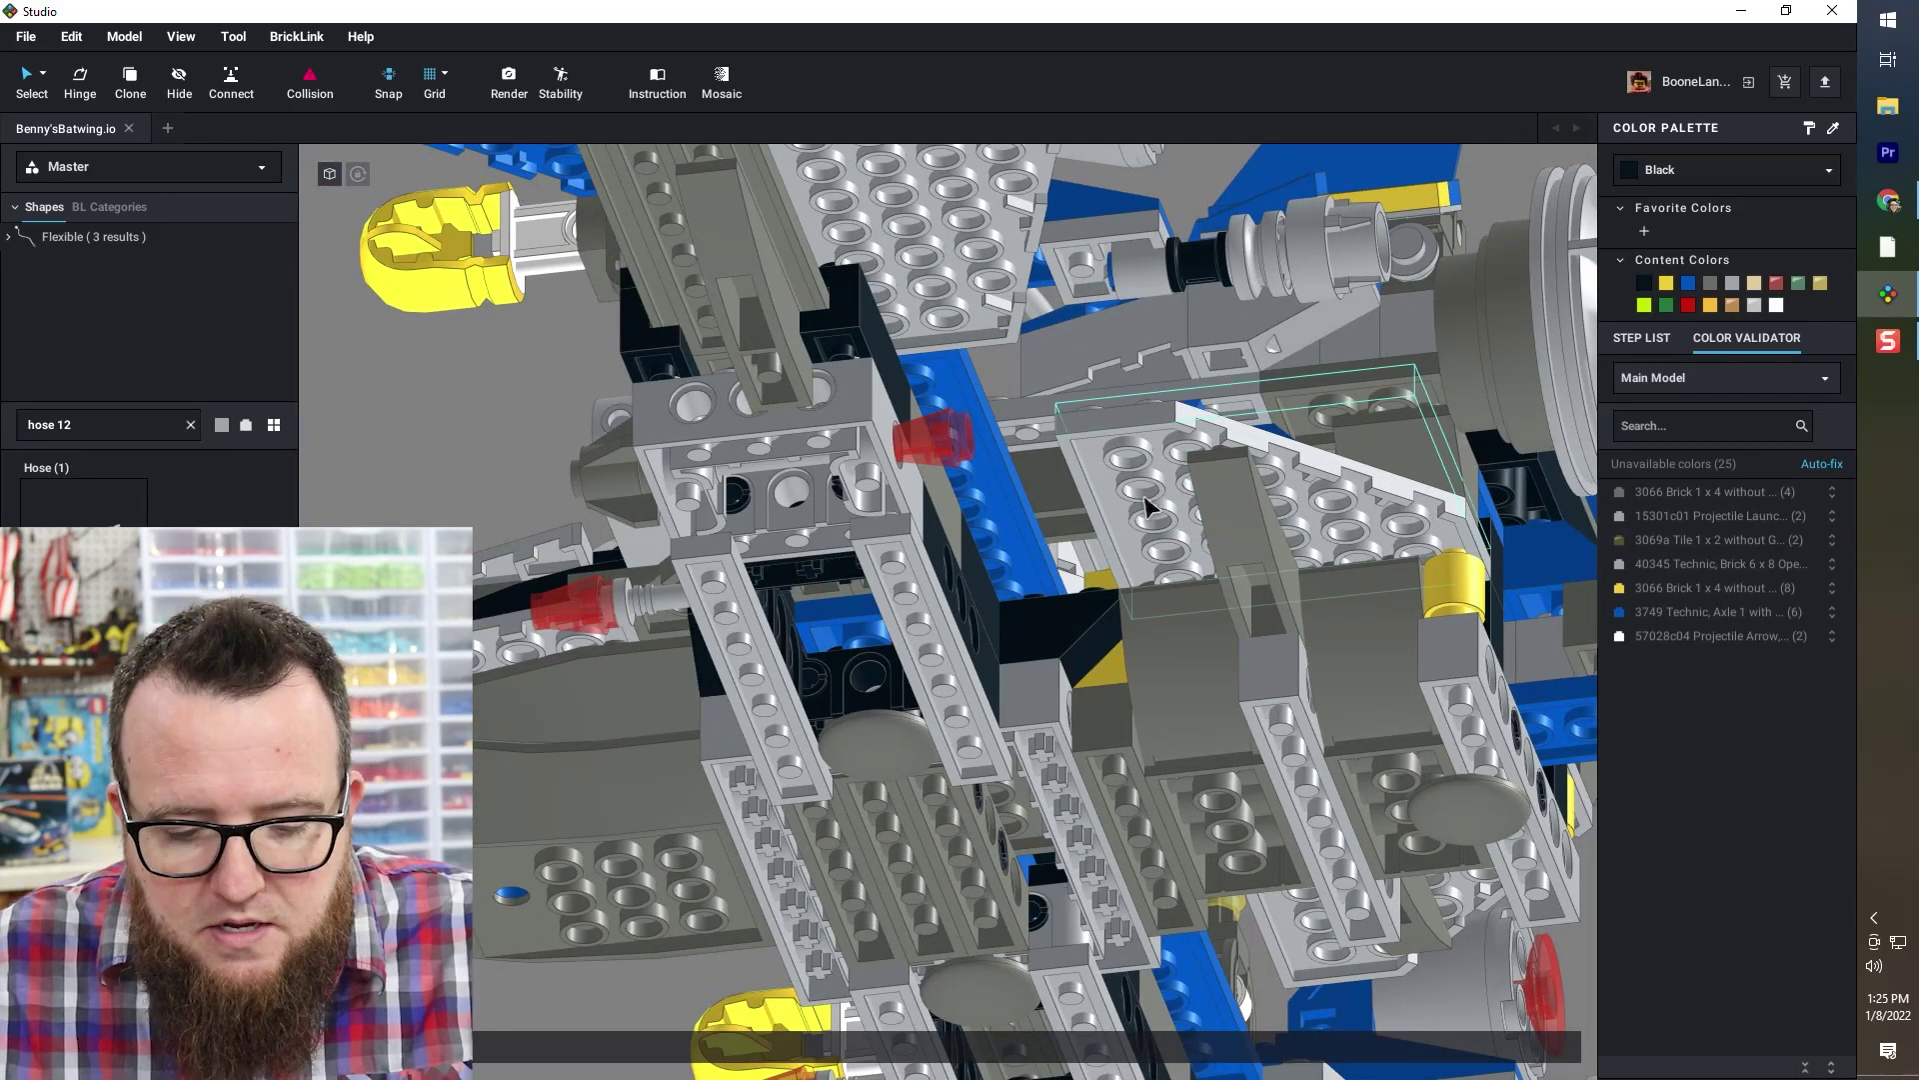
{"action": "left_click", "coordinate": [1155, 496]}
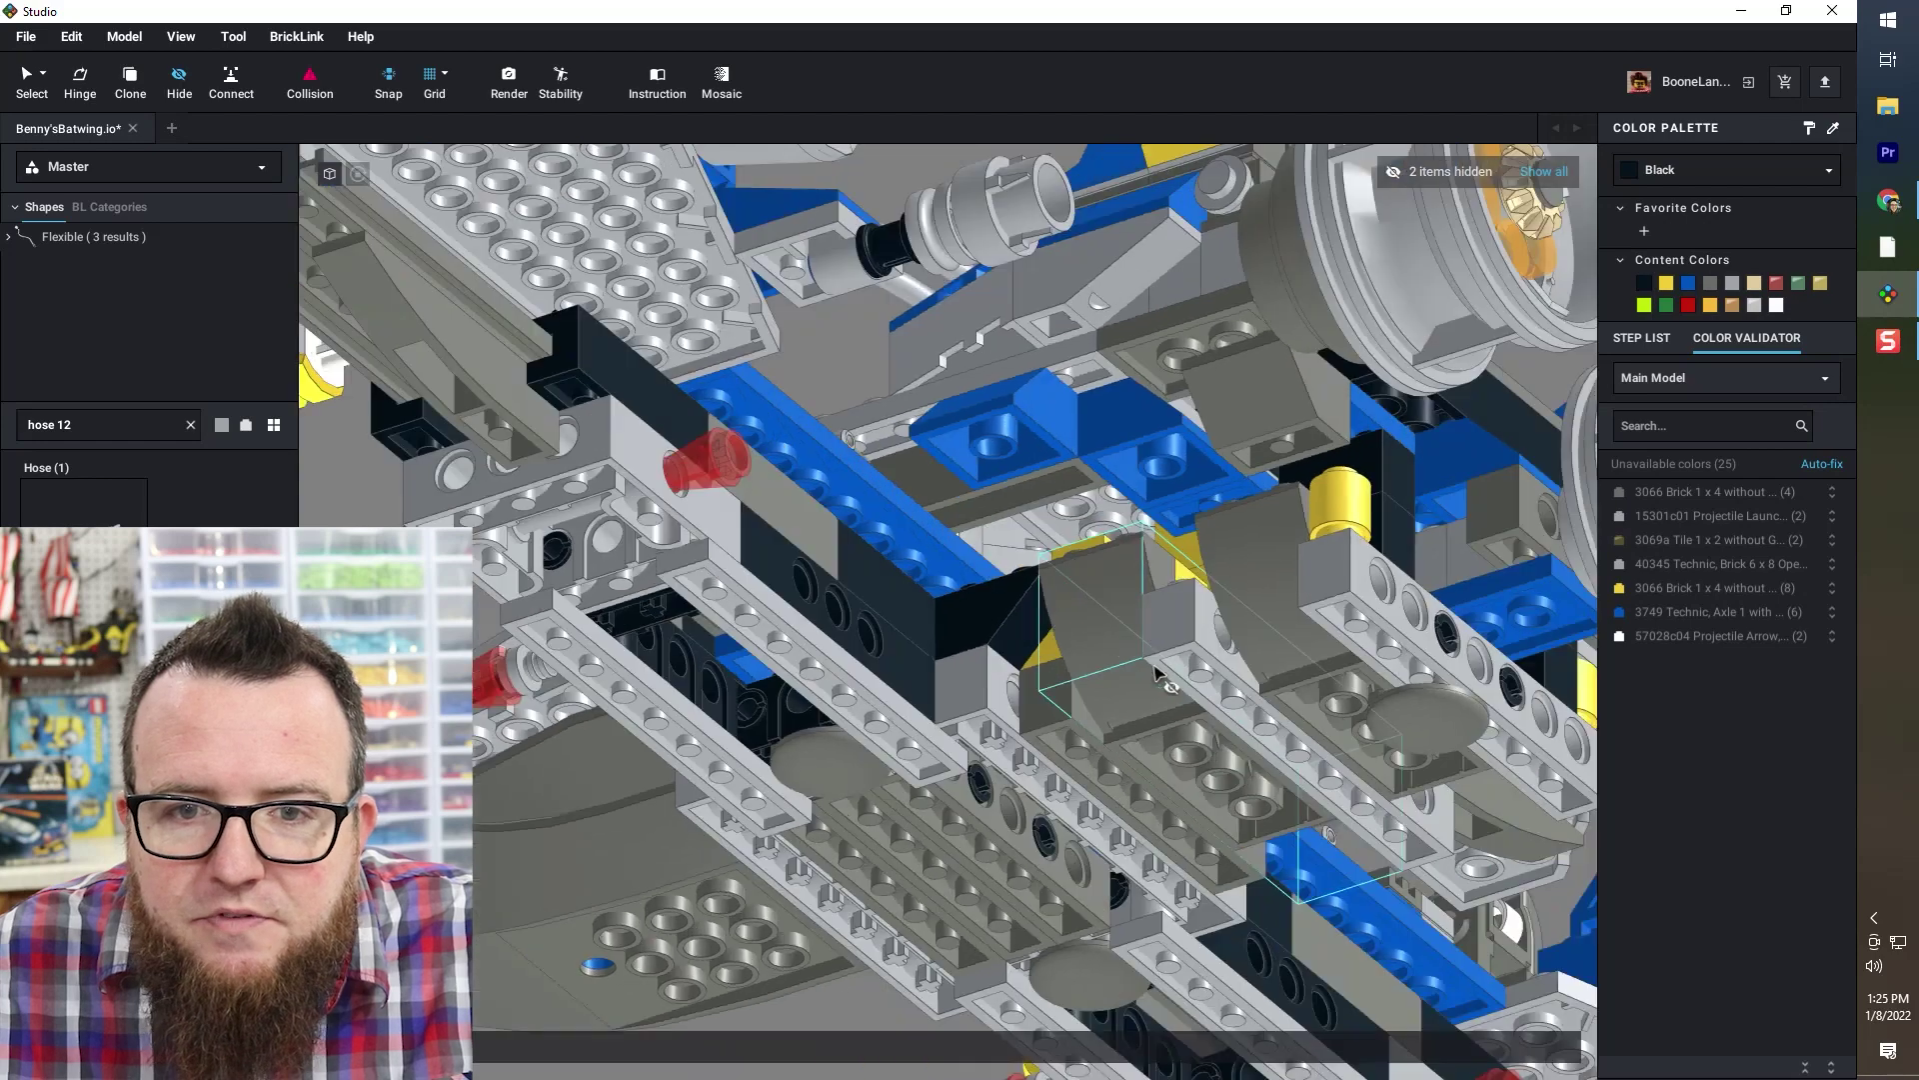
{"action": "right_click_drag", "start_coordinate": [1155, 675], "coordinate": [964, 660]}
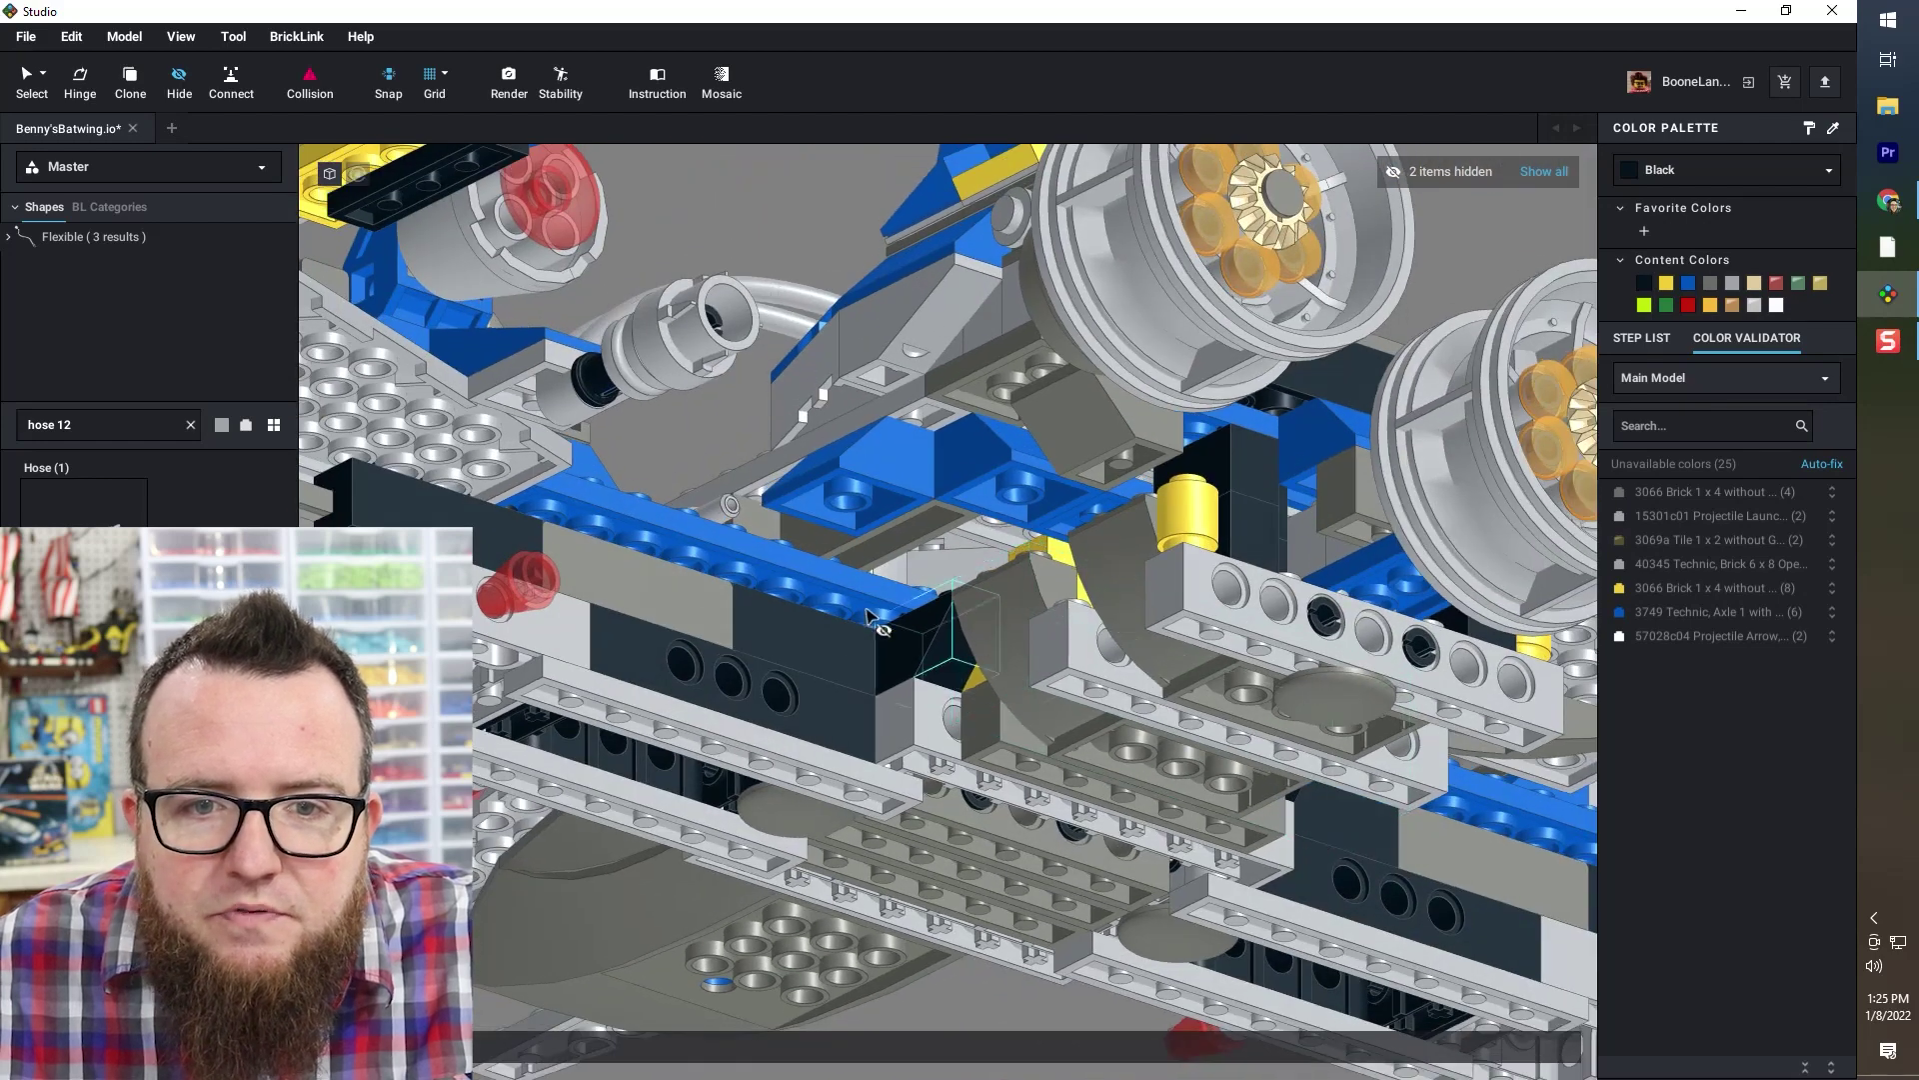
{"action": "left_click", "coordinate": [874, 614]}
{"action": "scroll", "coordinate": [872, 611], "scroll_direction": "up", "scroll_amount": 3}
{"action": "right_click_drag", "start_coordinate": [873, 611], "coordinate": [916, 602]}
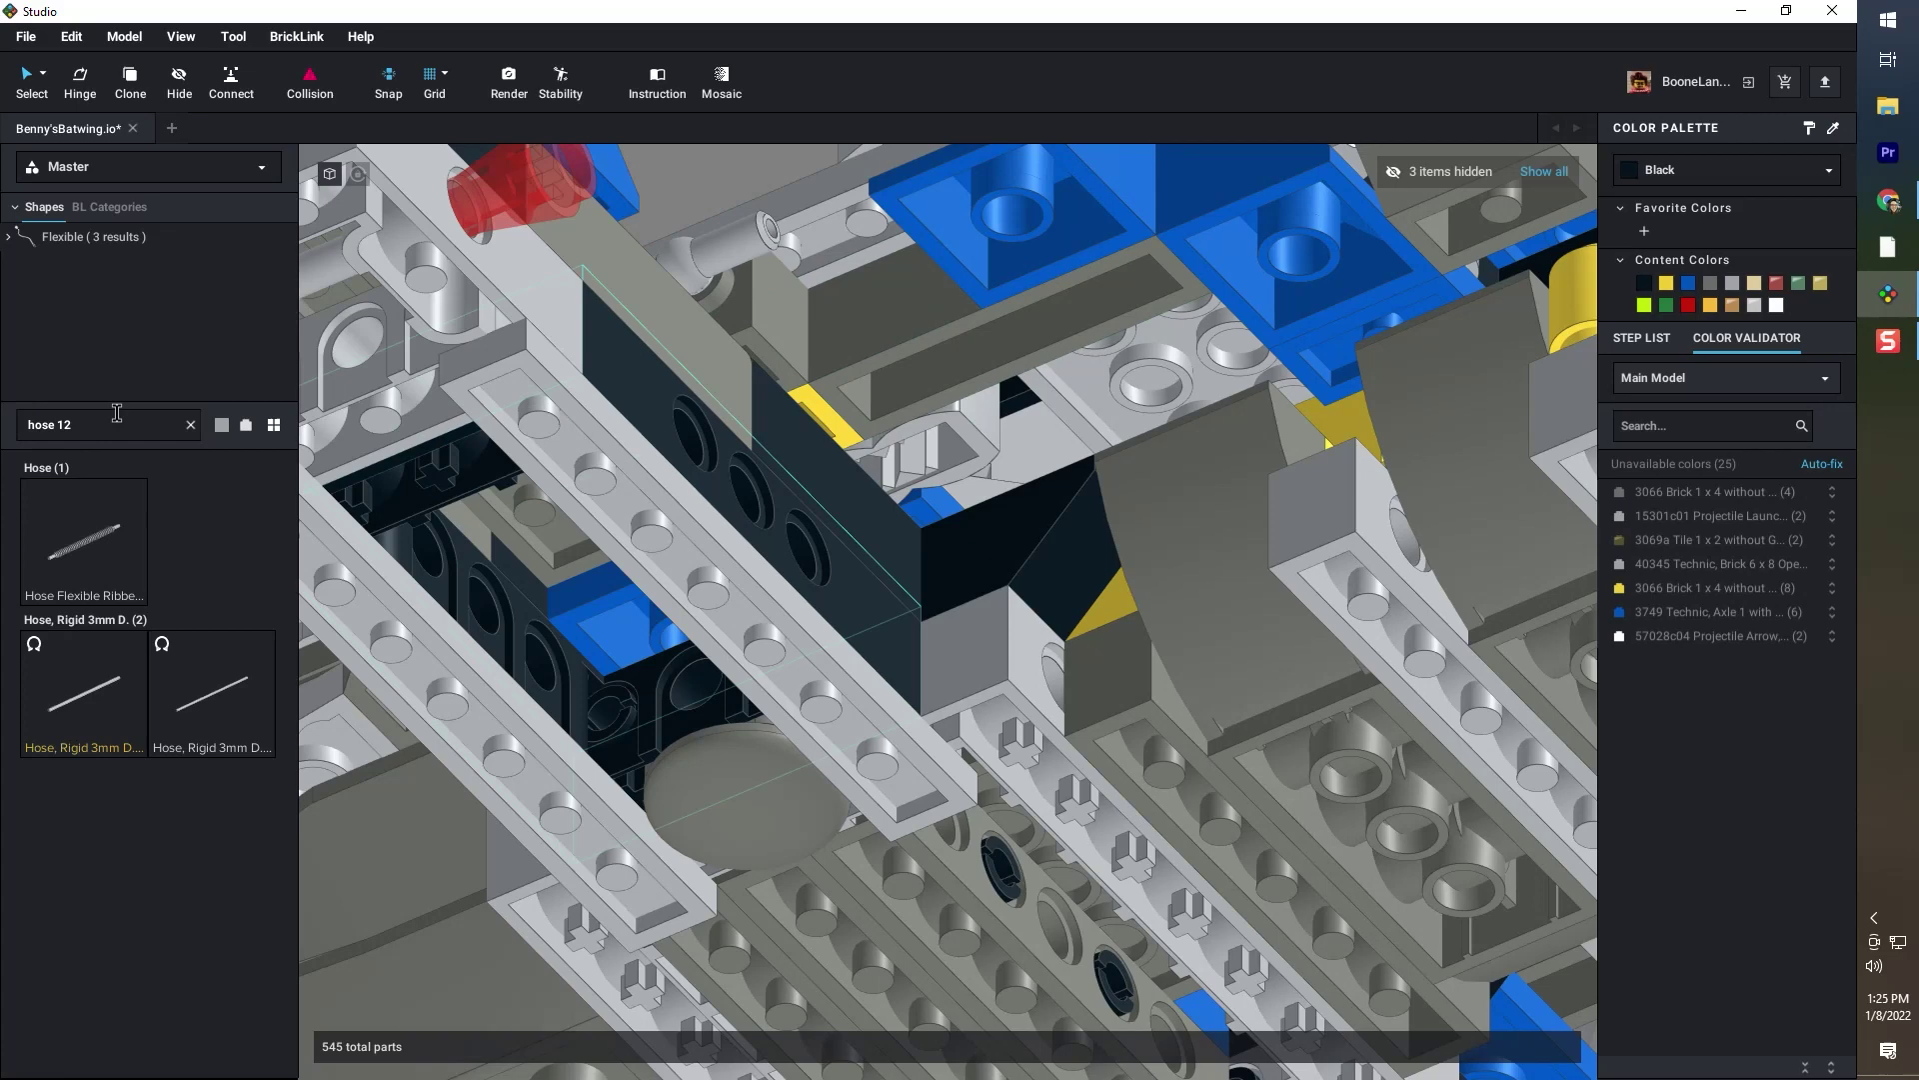
- Search the part library for 1x4 and filter the results to parts available in Dark Bluish Gray
{"action": "type", "text": "1x4"}
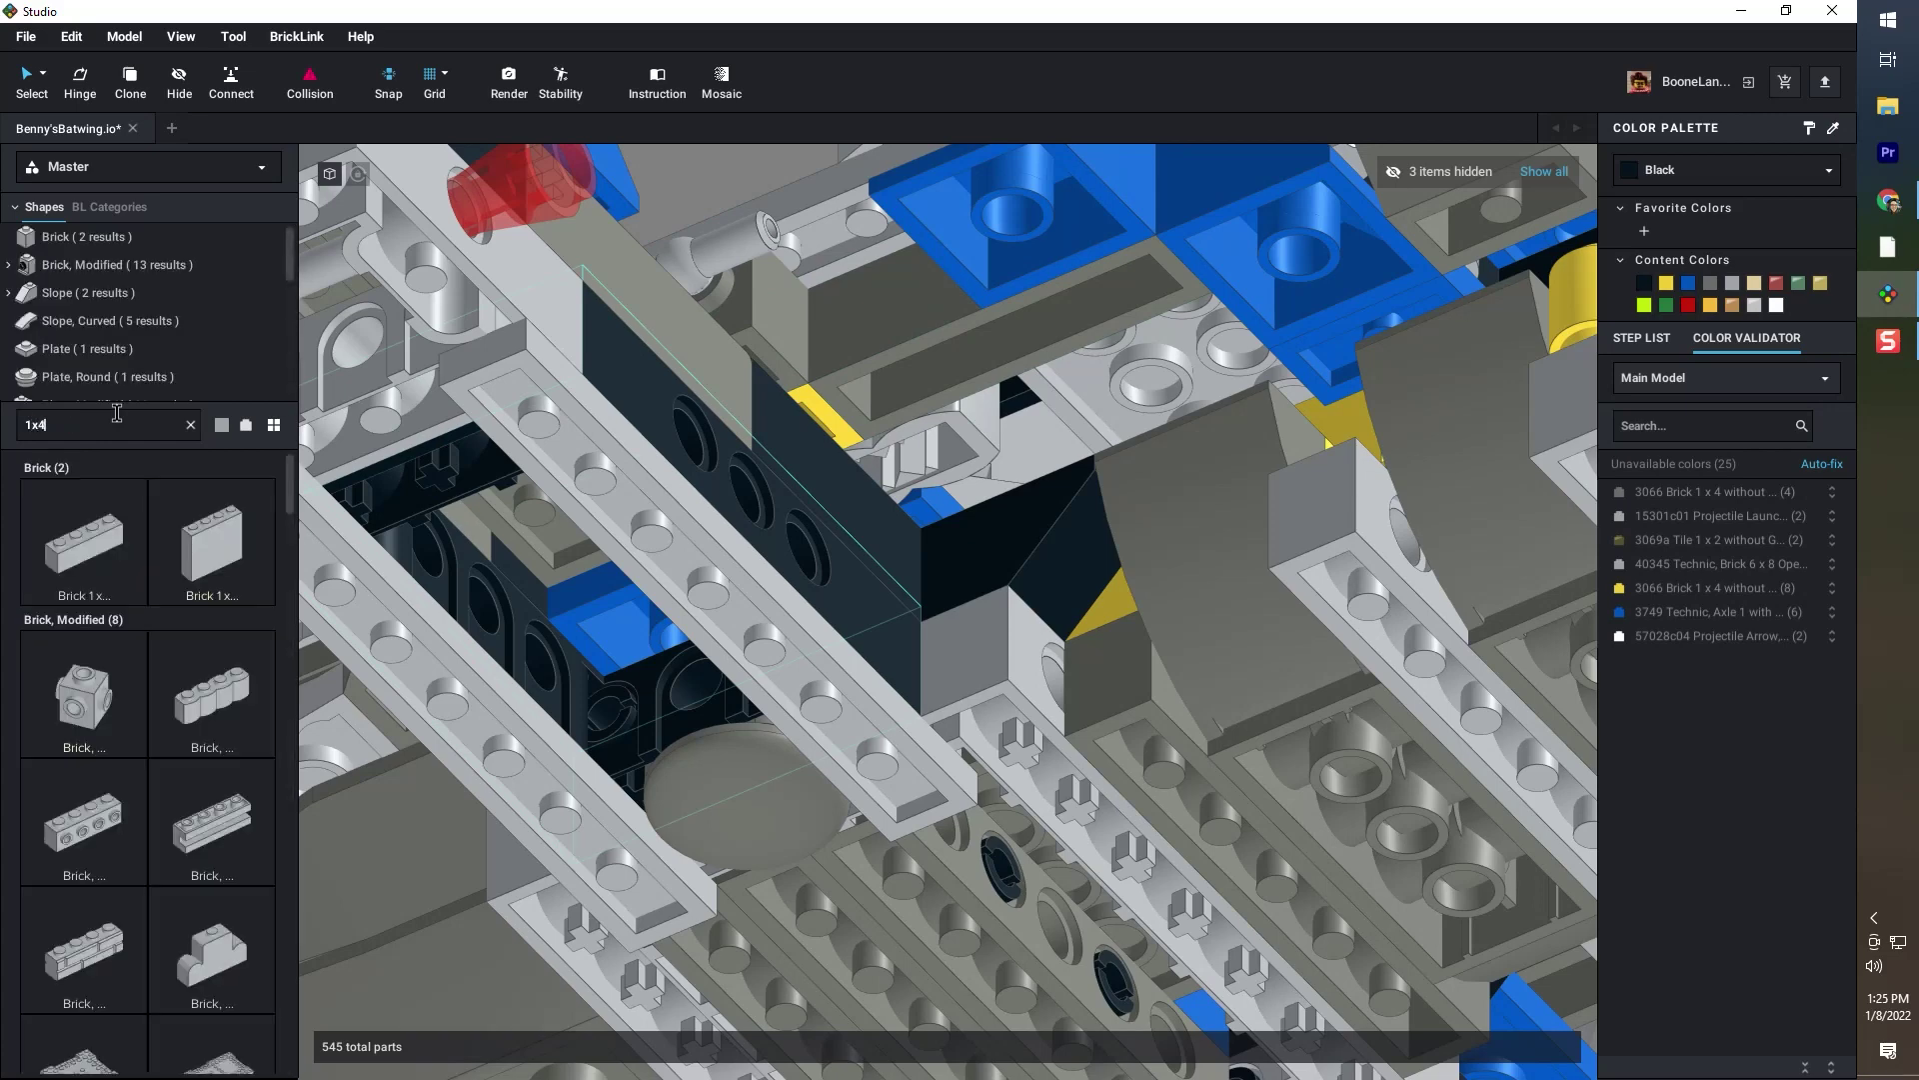
{"action": "left_click", "coordinate": [222, 425]}
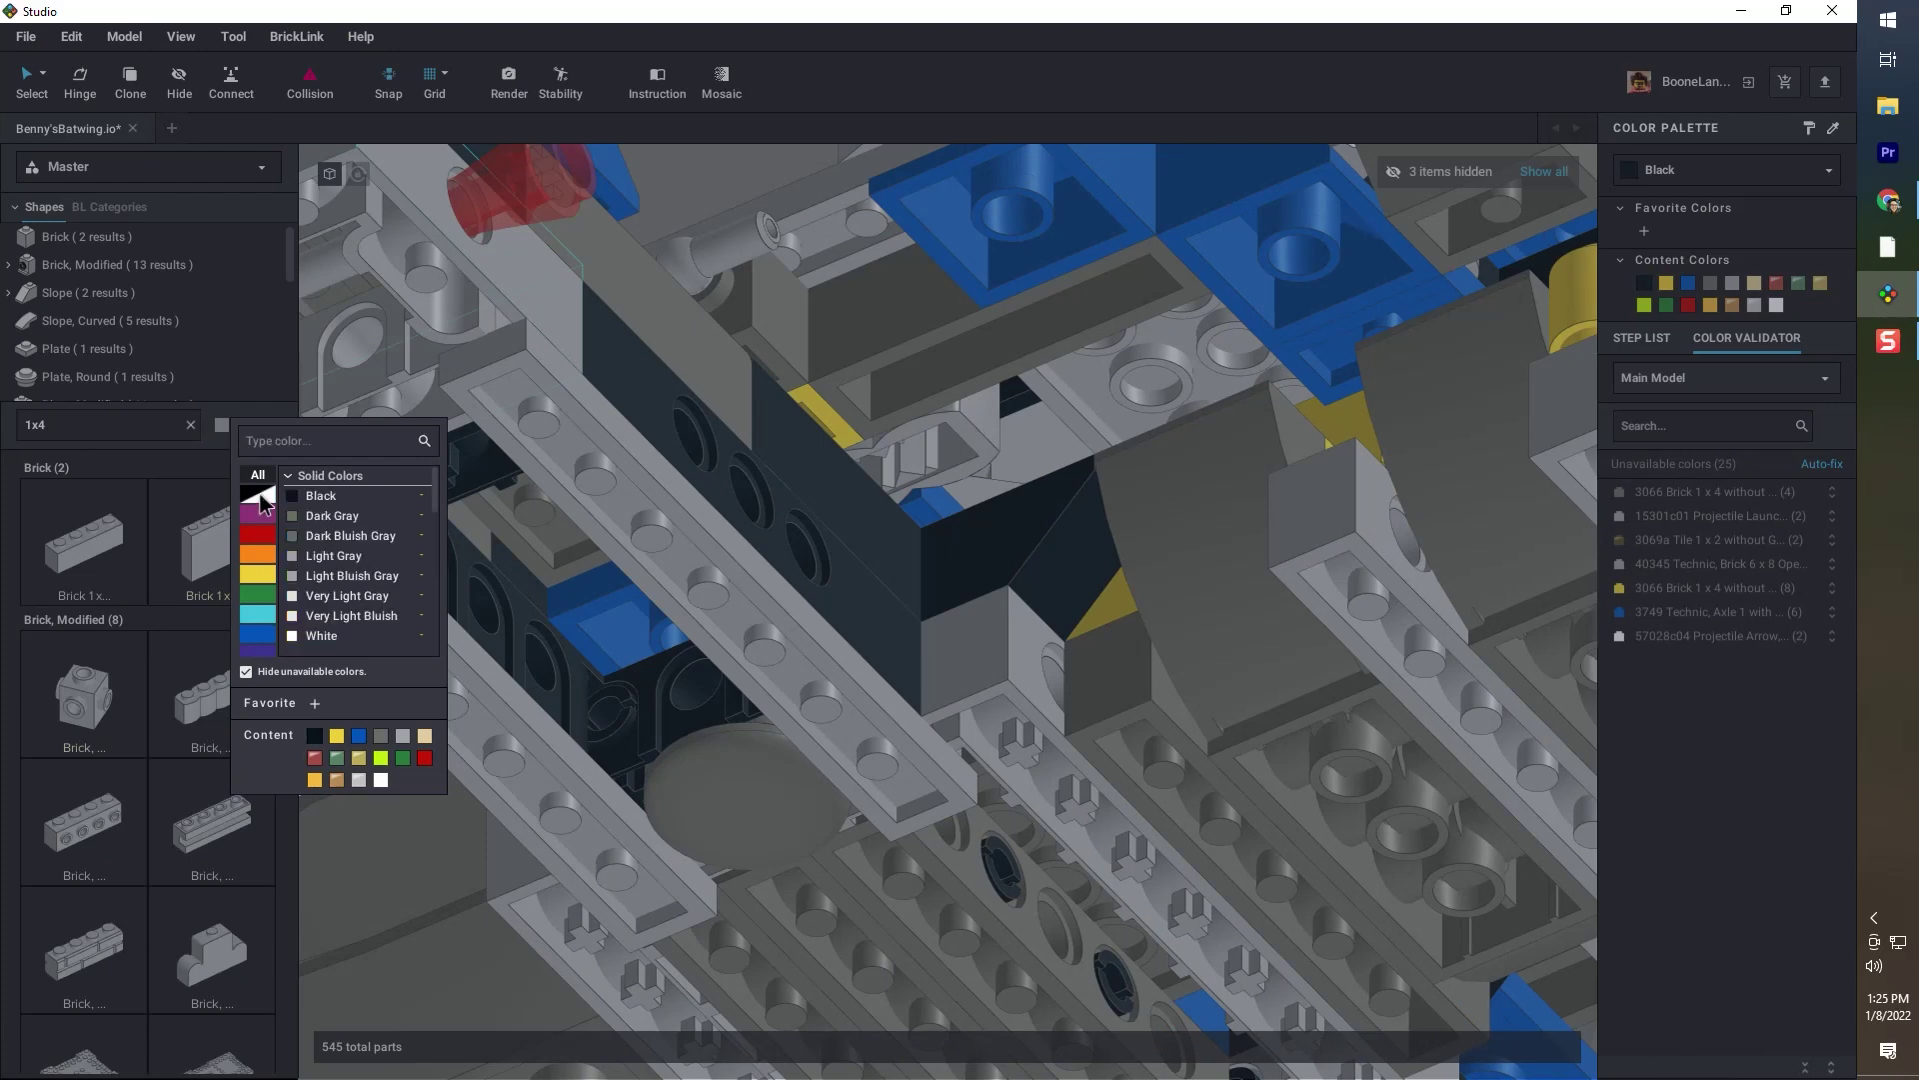
{"action": "left_click", "coordinate": [355, 536]}
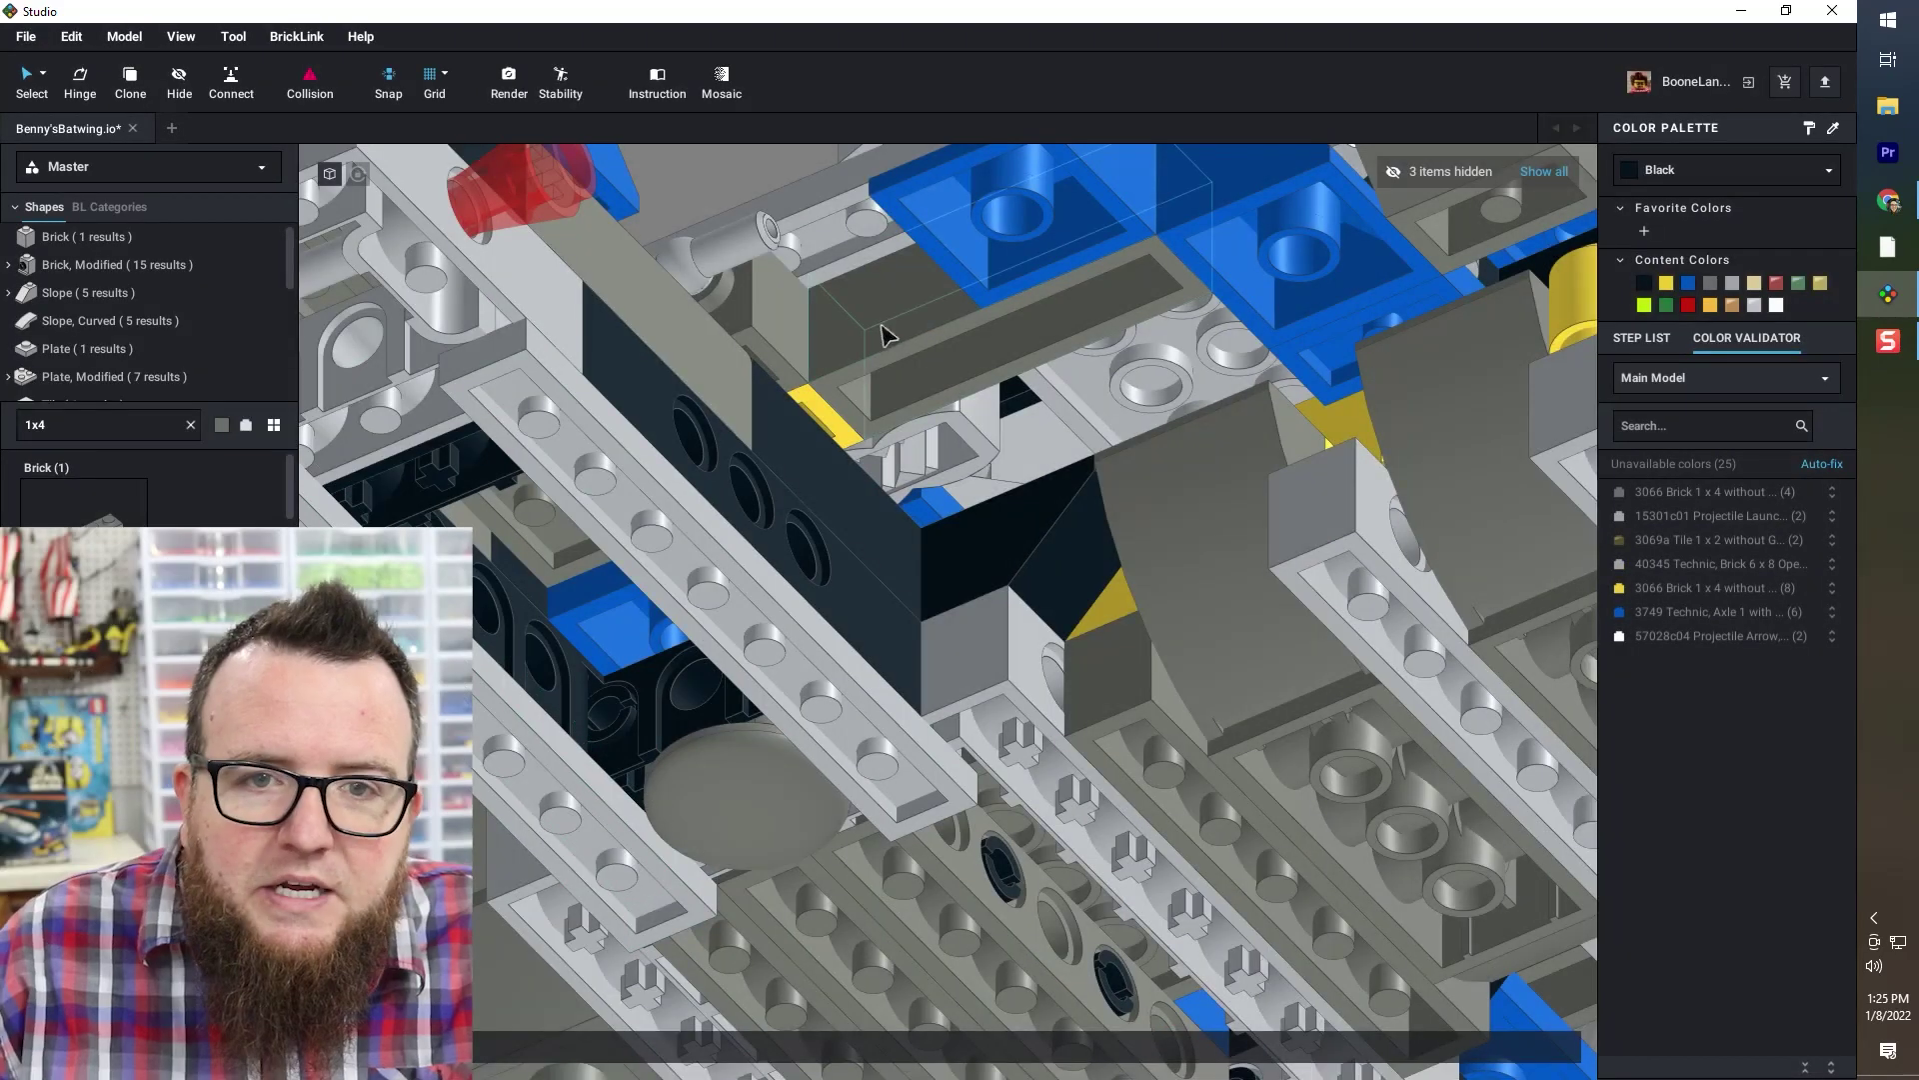
- Delete the exposed 3066 brick without bottom tubes and place a Dark Bluish Gray Brick 1 x 4 in its spot
{"action": "left_click", "coordinate": [879, 326]}
{"action": "key", "text": "Delete"}
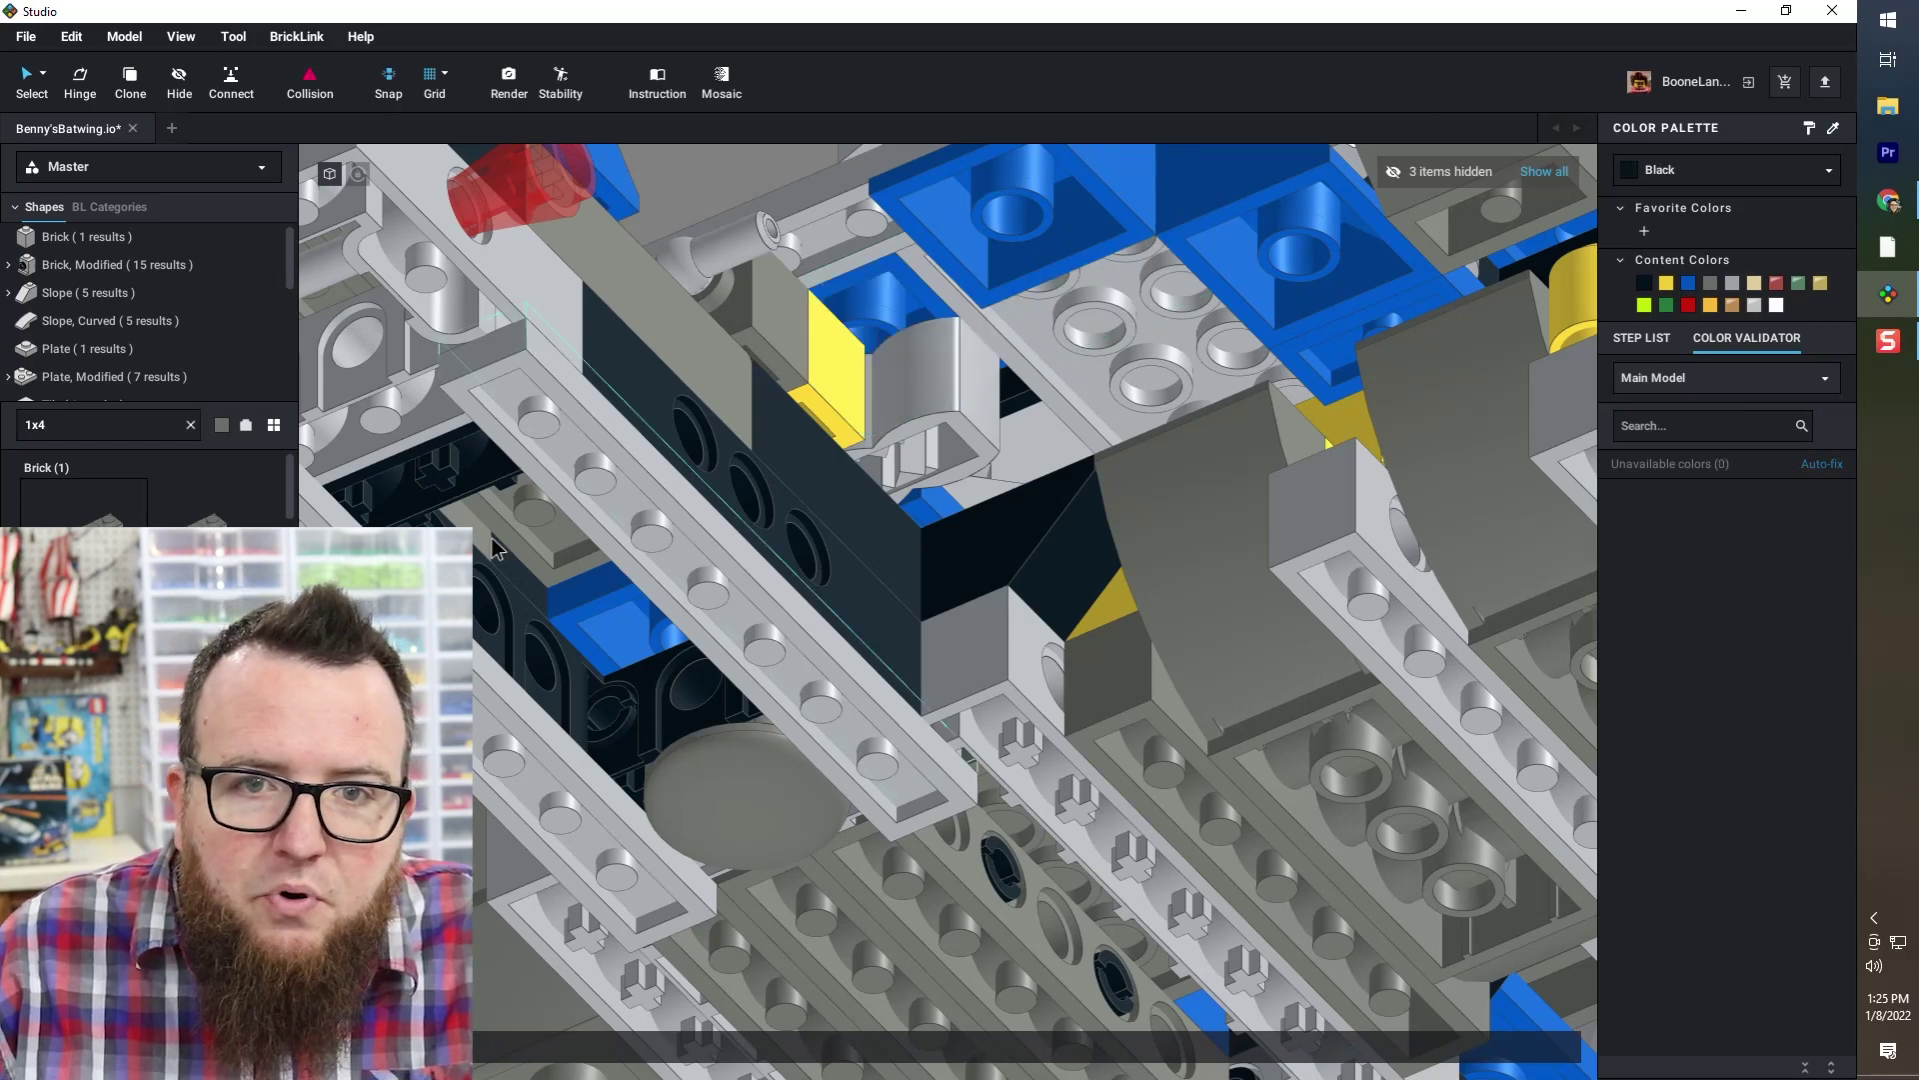
{"action": "left_click_drag", "start_coordinate": [492, 537], "coordinate": [1123, 525]}
{"action": "right_click_drag", "start_coordinate": [1123, 524], "coordinate": [751, 748]}
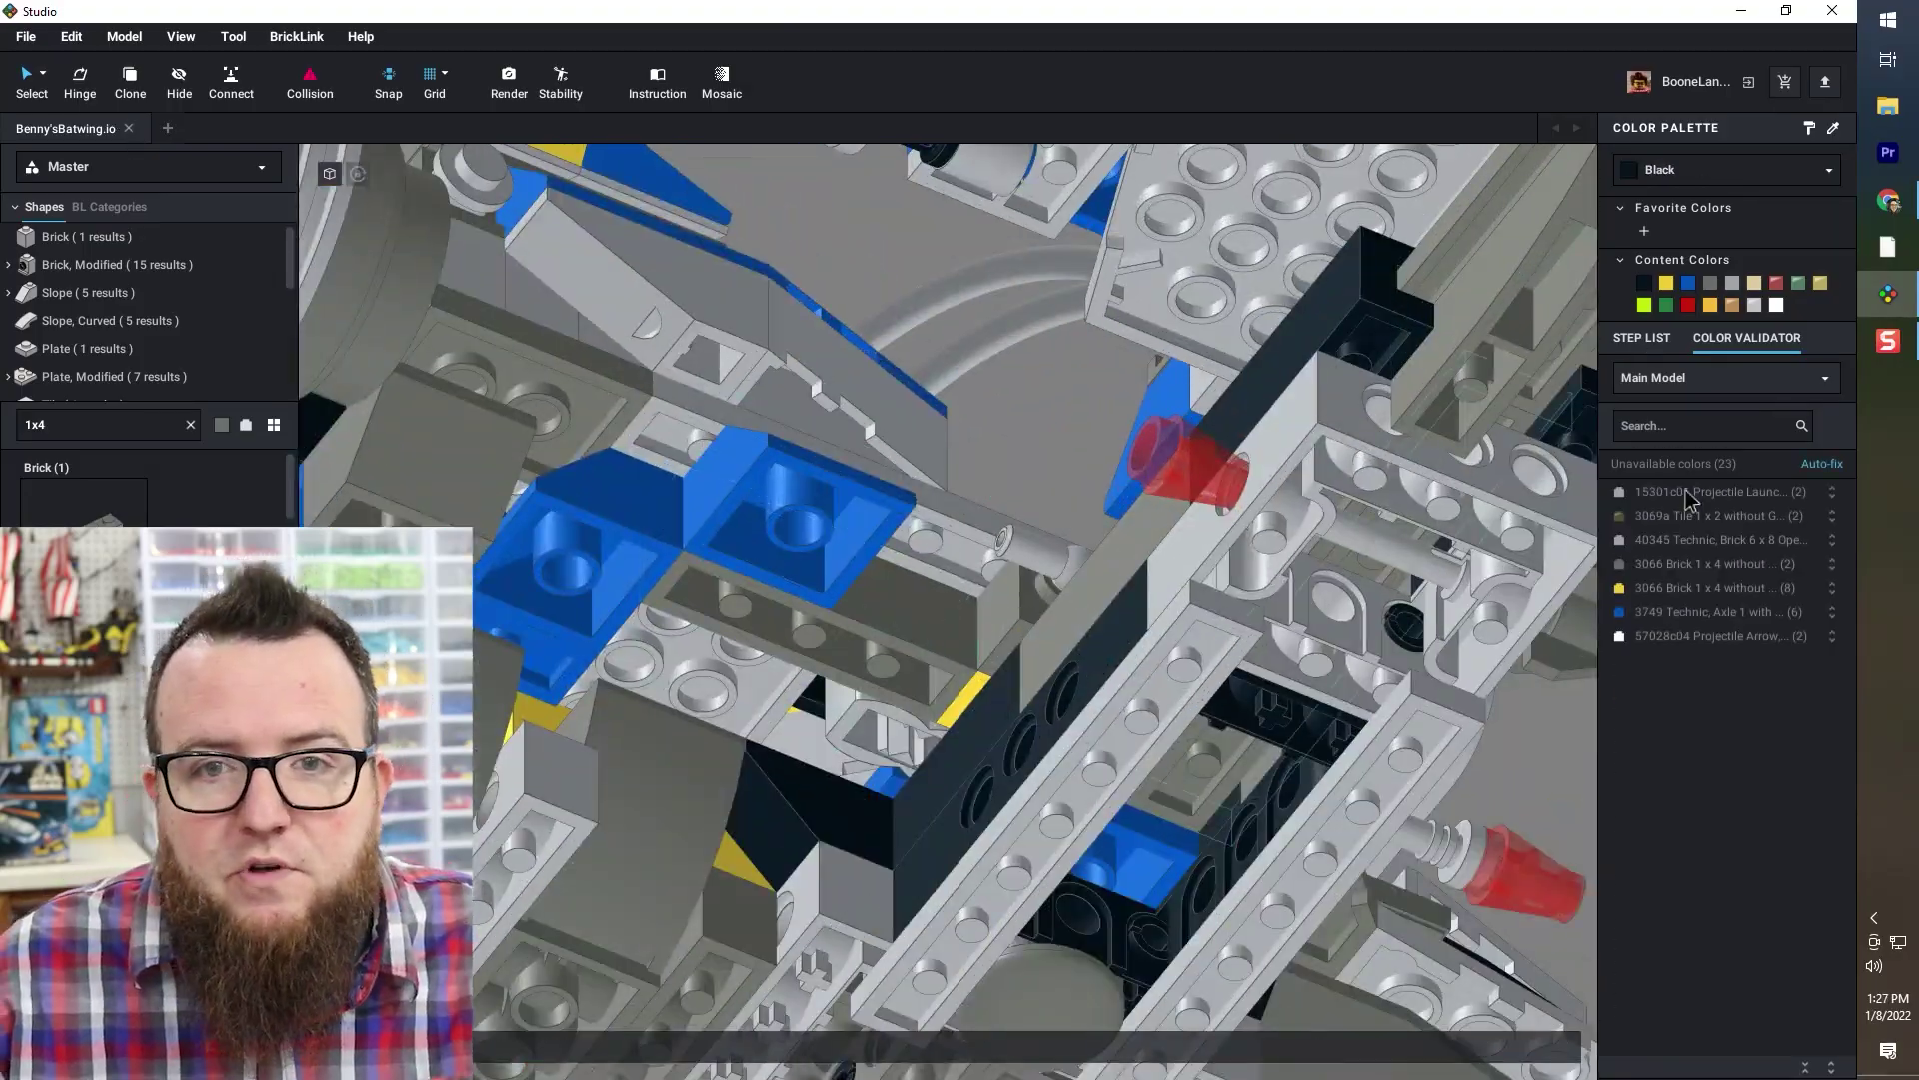
- Locate the remaining gray 3066 bricks, show all hidden parts, and auto-fix the list of unavailable colors
{"action": "left_click", "coordinate": [1714, 564]}
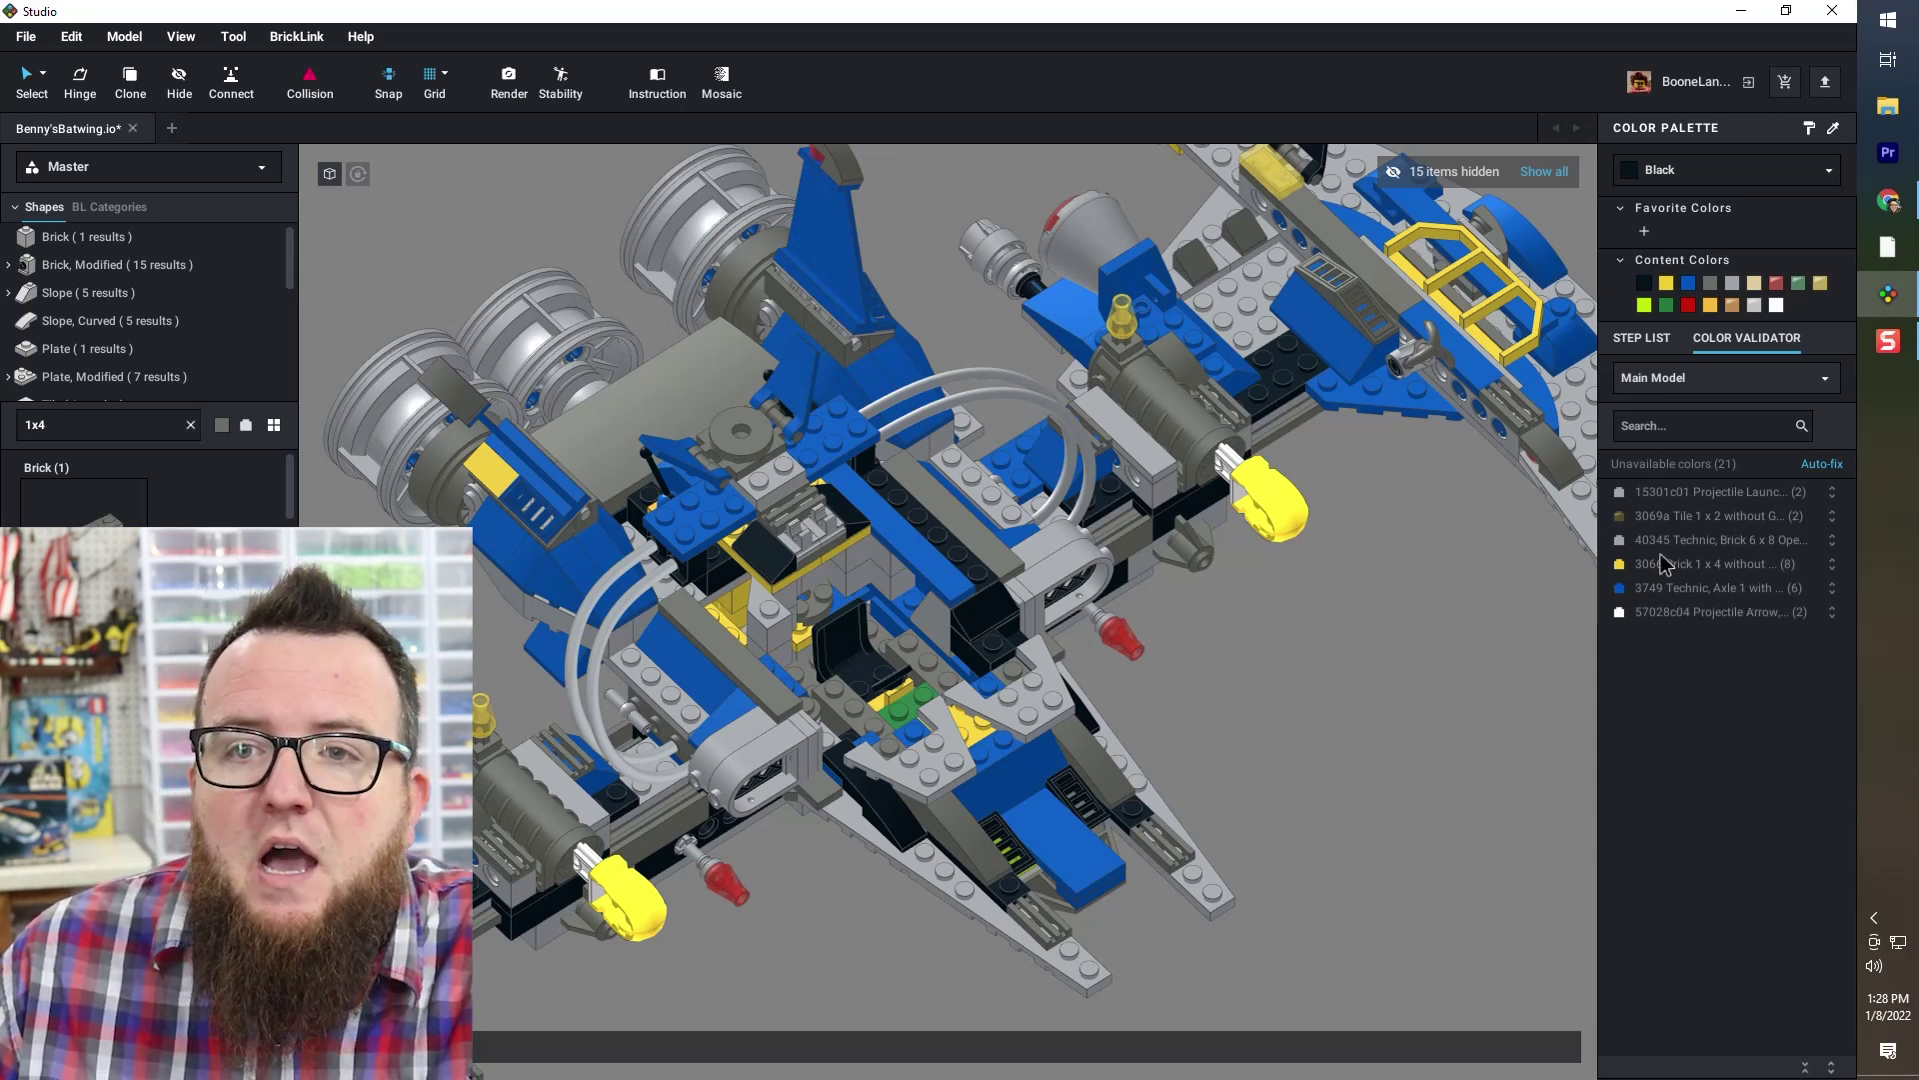
{"action": "left_click", "coordinate": [1544, 172]}
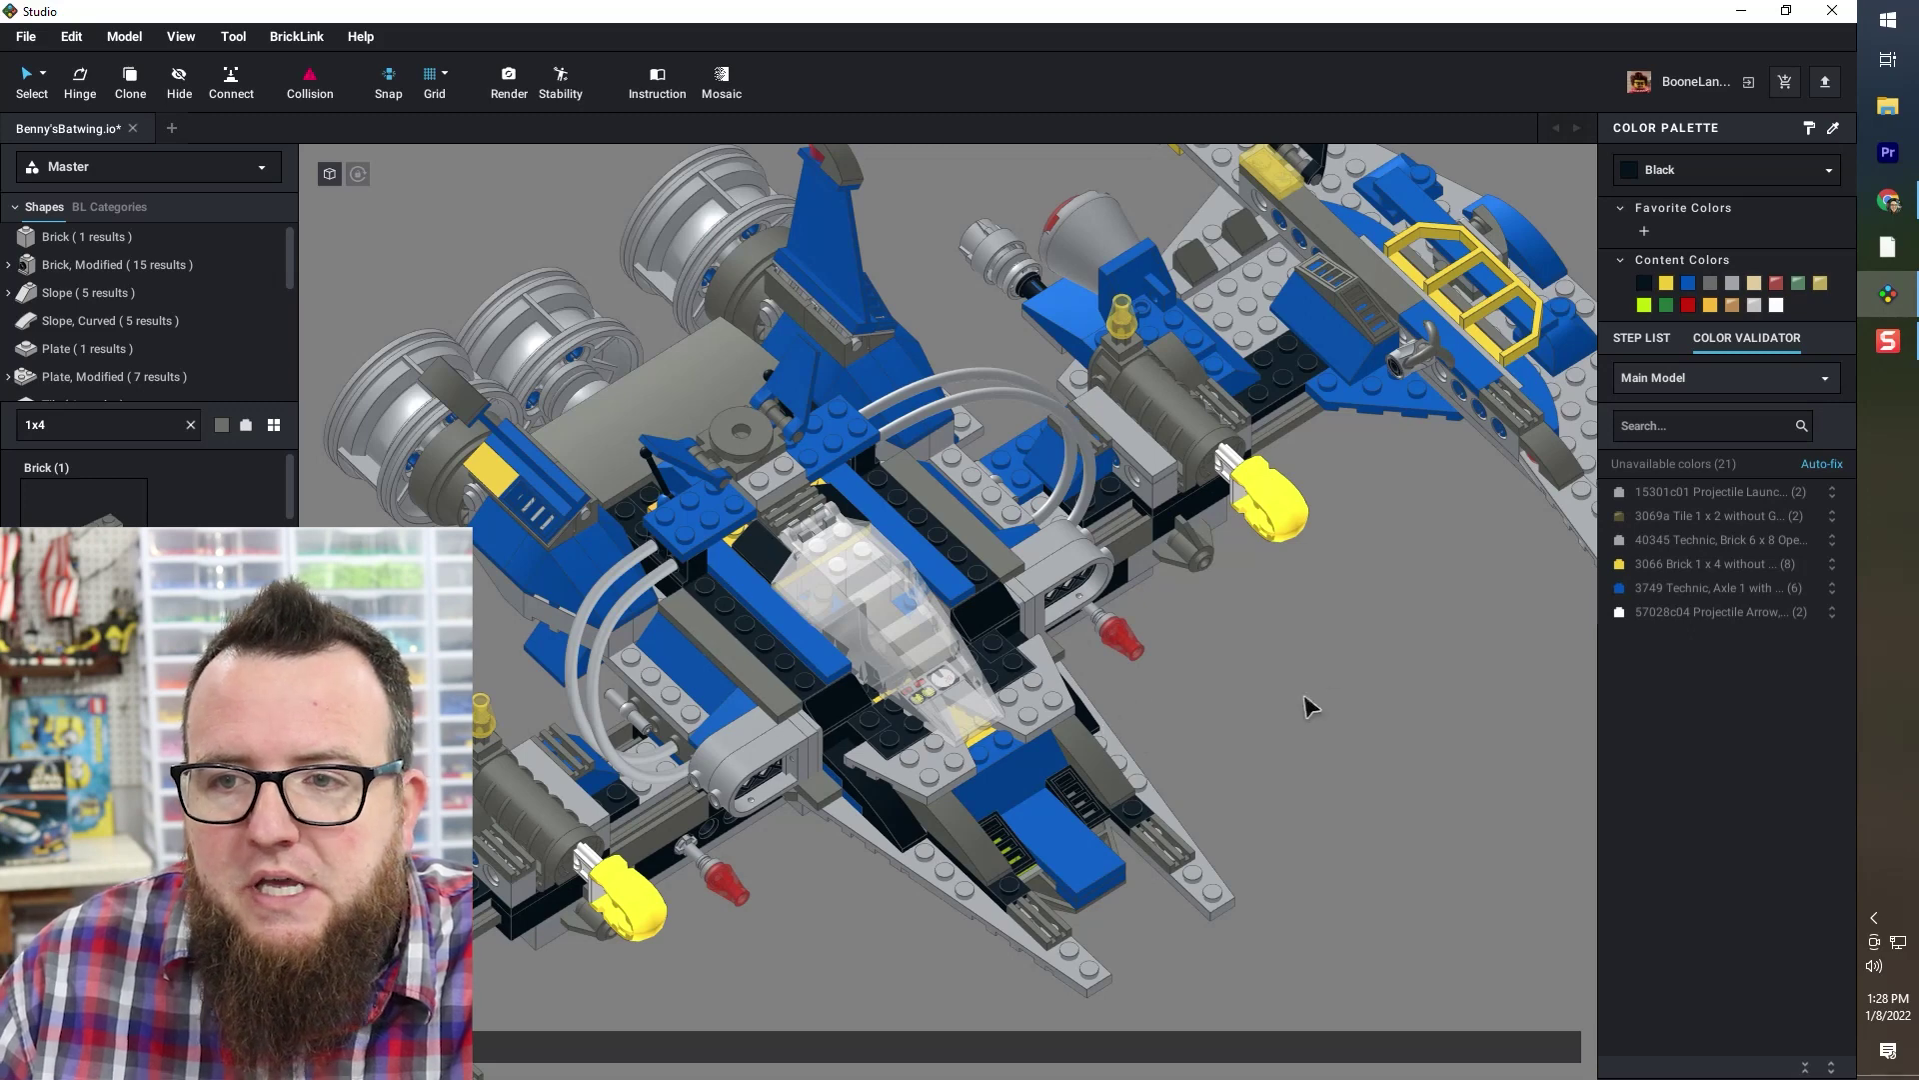
{"action": "left_click", "coordinate": [1821, 464]}
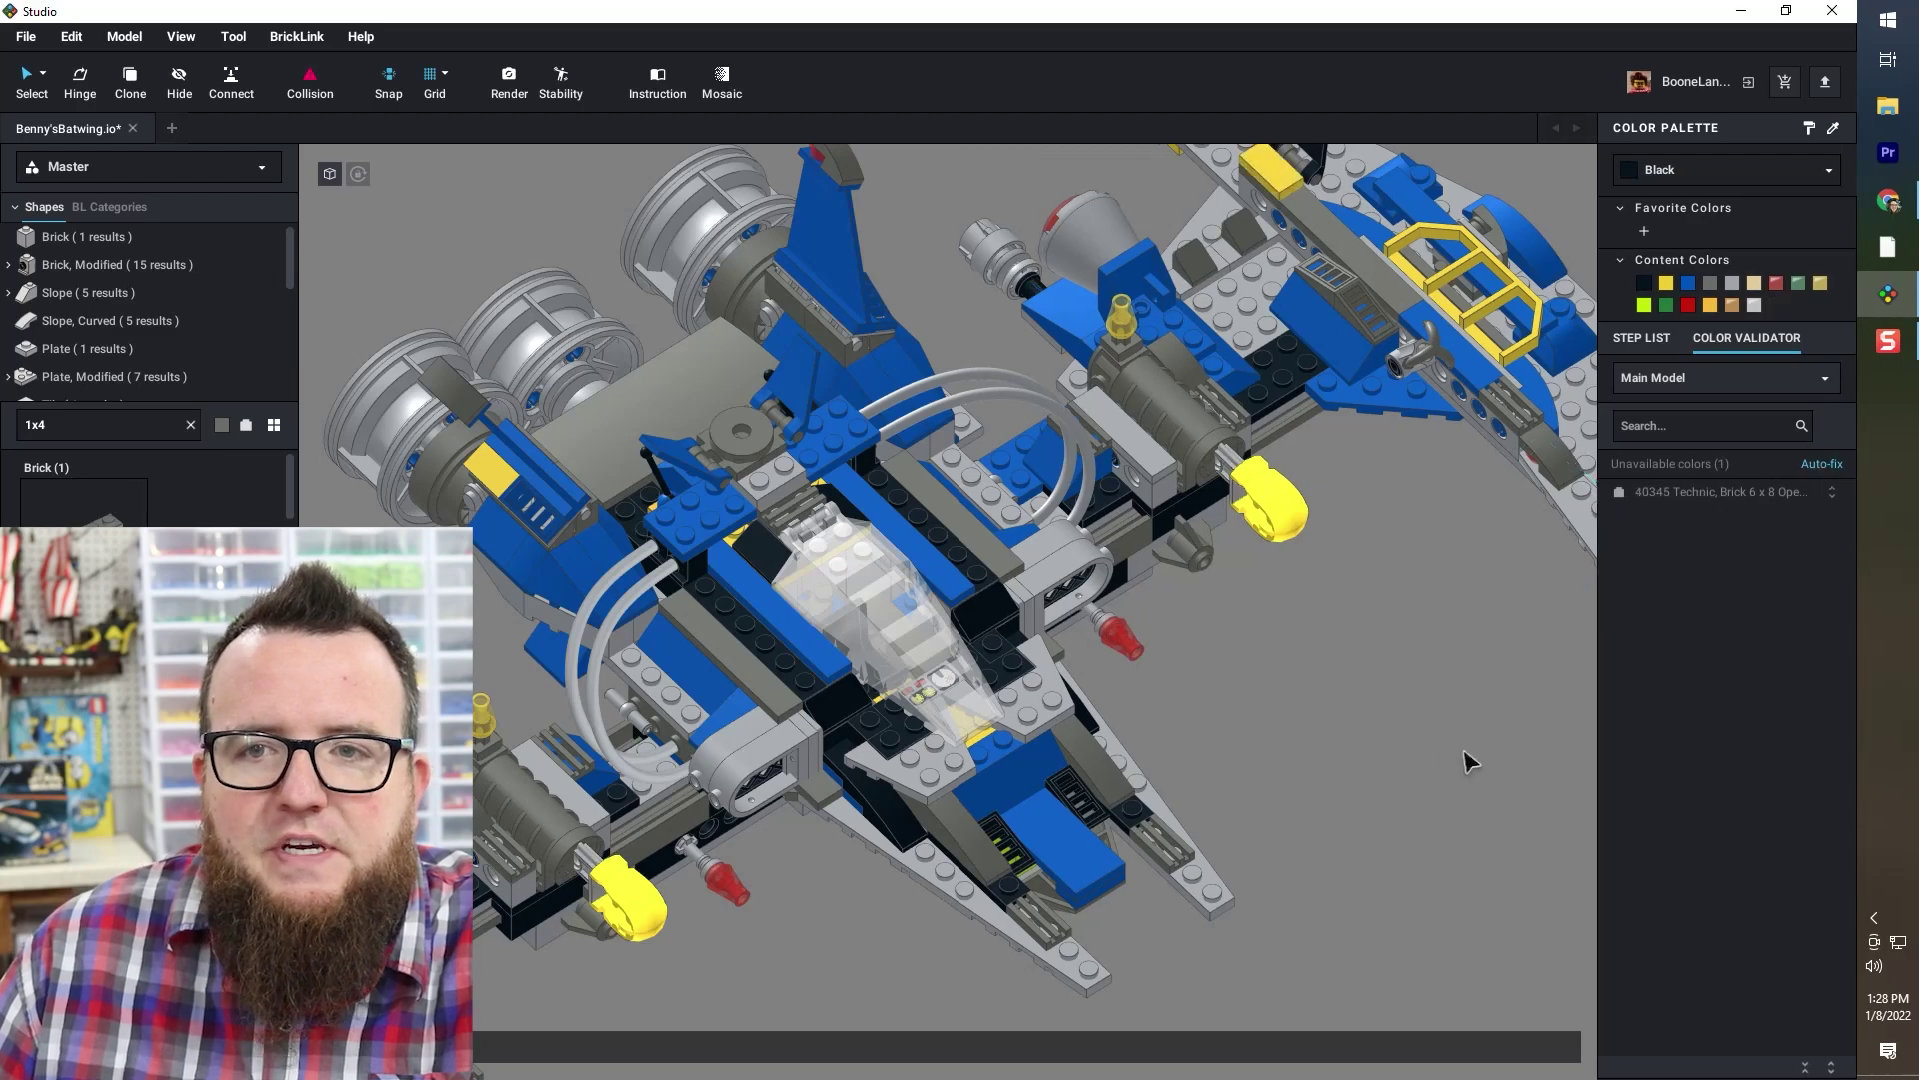
{"action": "mouse_move", "coordinate": [1414, 741]}
{"action": "right_mouse_down"}
{"action": "mouse_move", "coordinate": [1339, 733]}
{"action": "mouse_move", "coordinate": [1413, 699]}
{"action": "mouse_move", "coordinate": [1407, 737]}
{"action": "right_mouse_up"}
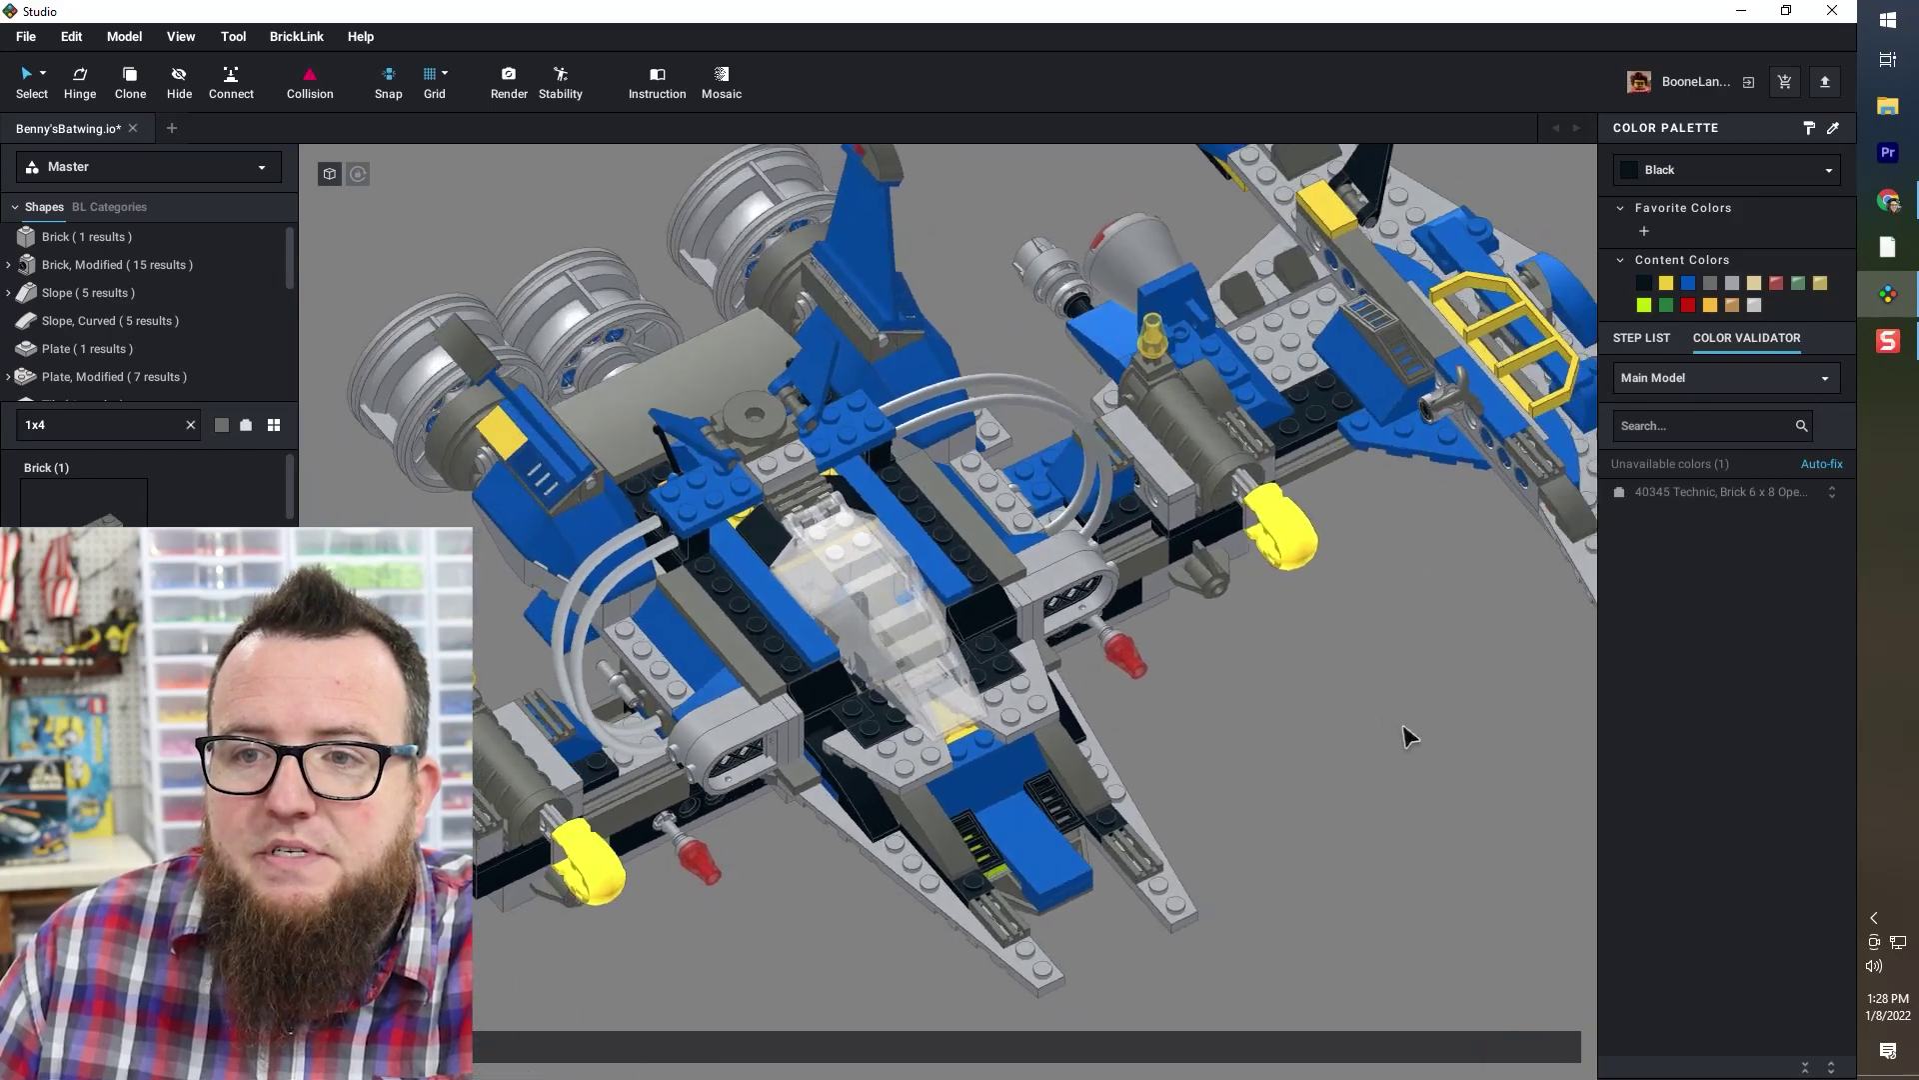
- Try to apply Light Bluish Gray as the replacement color for the 40345 Technic Brick 6 x 8 Open Center
{"action": "left_click", "coordinate": [1701, 493]}
{"action": "right_click_drag", "start_coordinate": [1369, 763], "coordinate": [1314, 669]}
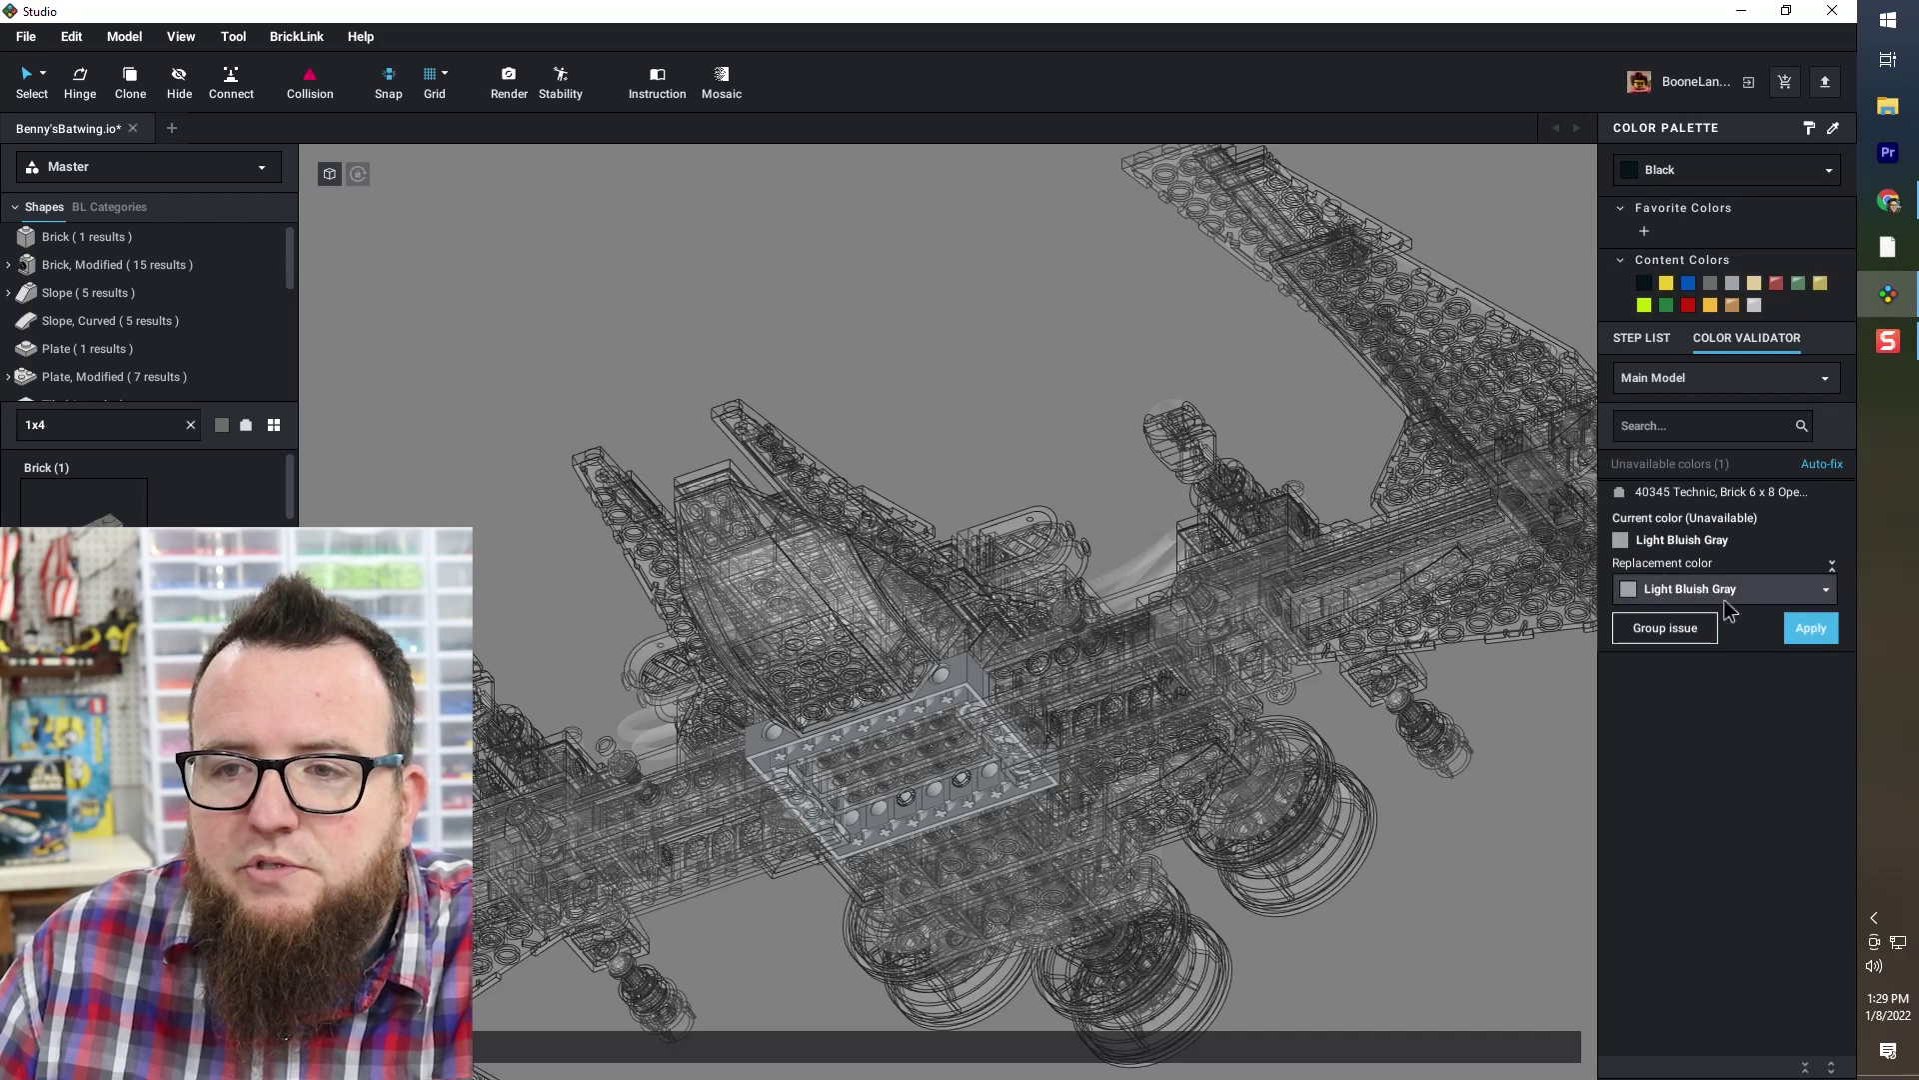
{"action": "left_click", "coordinate": [1813, 630]}
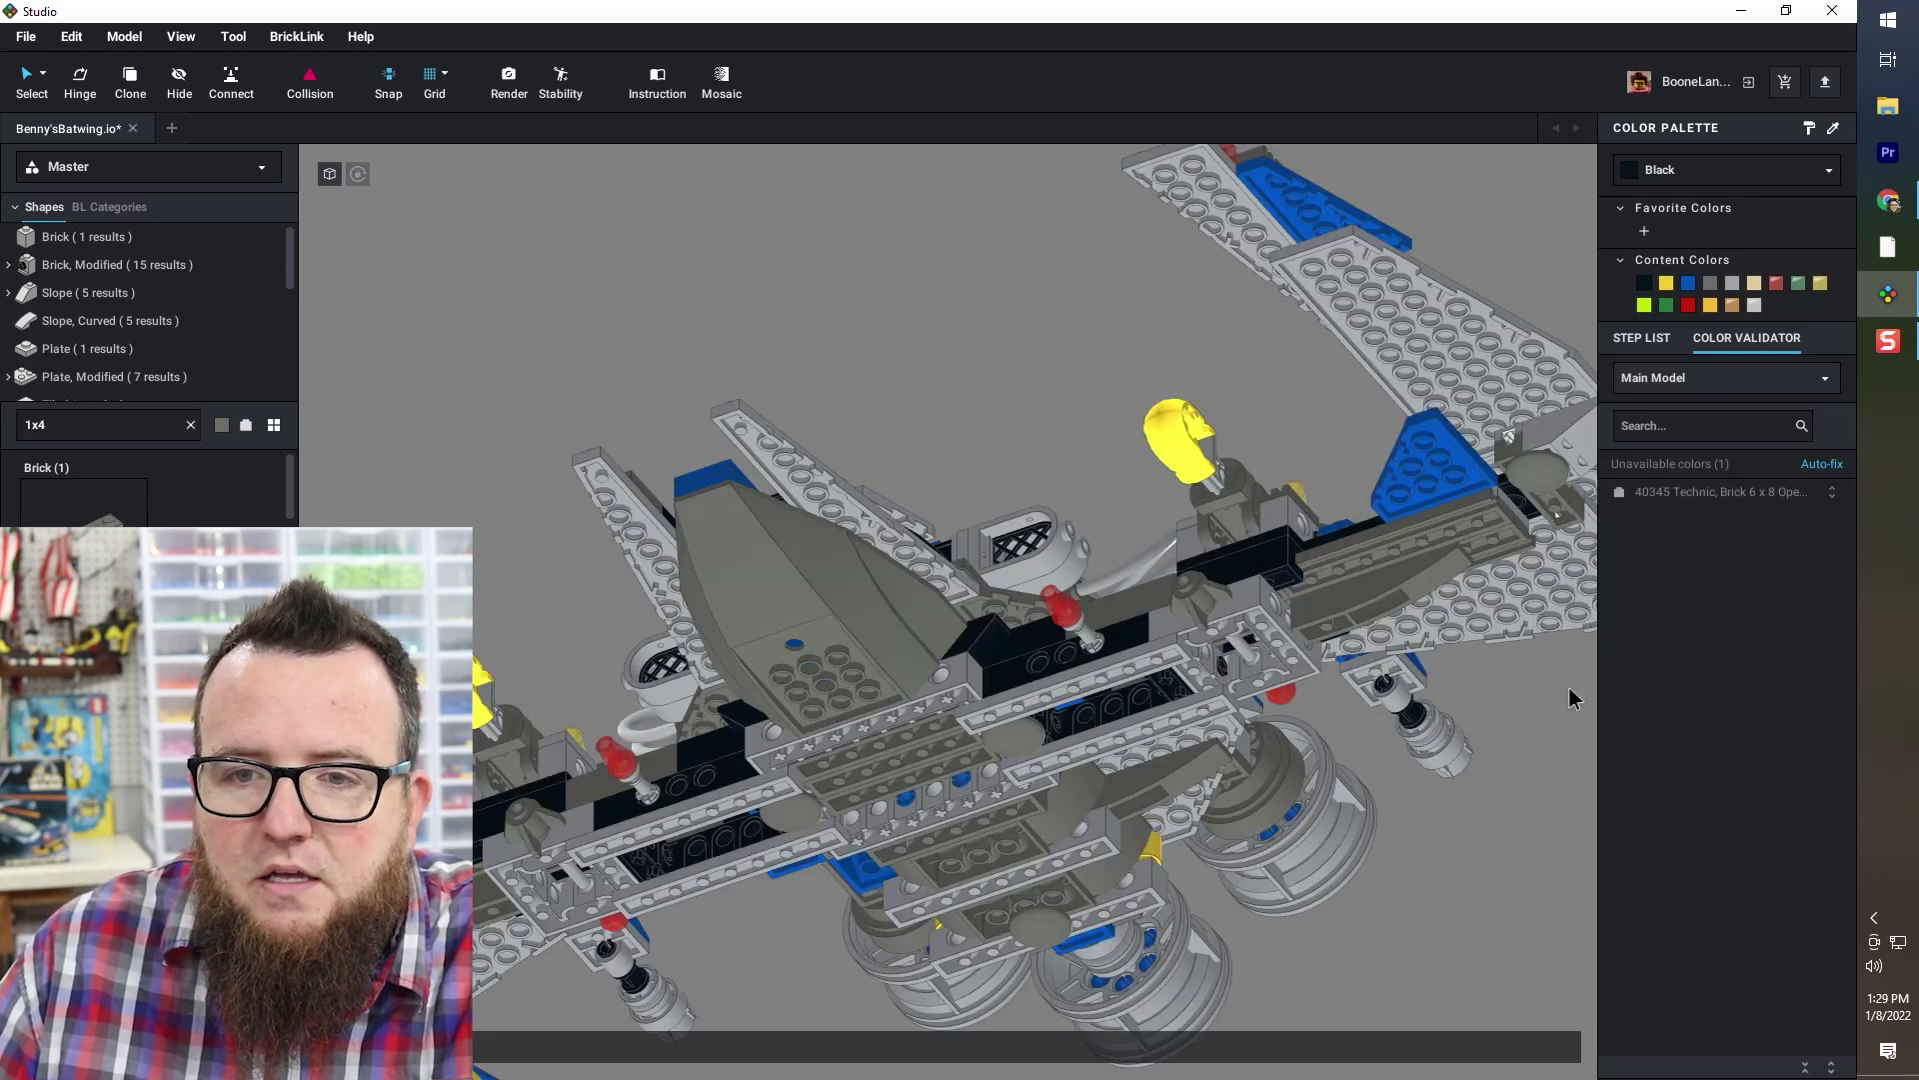
{"action": "right_click_drag", "start_coordinate": [1200, 695], "coordinate": [1525, 716]}
- Select the Brick 6 x 8 Open Center in the model and check which palette colors it is available in
{"action": "left_click", "coordinate": [1071, 571]}
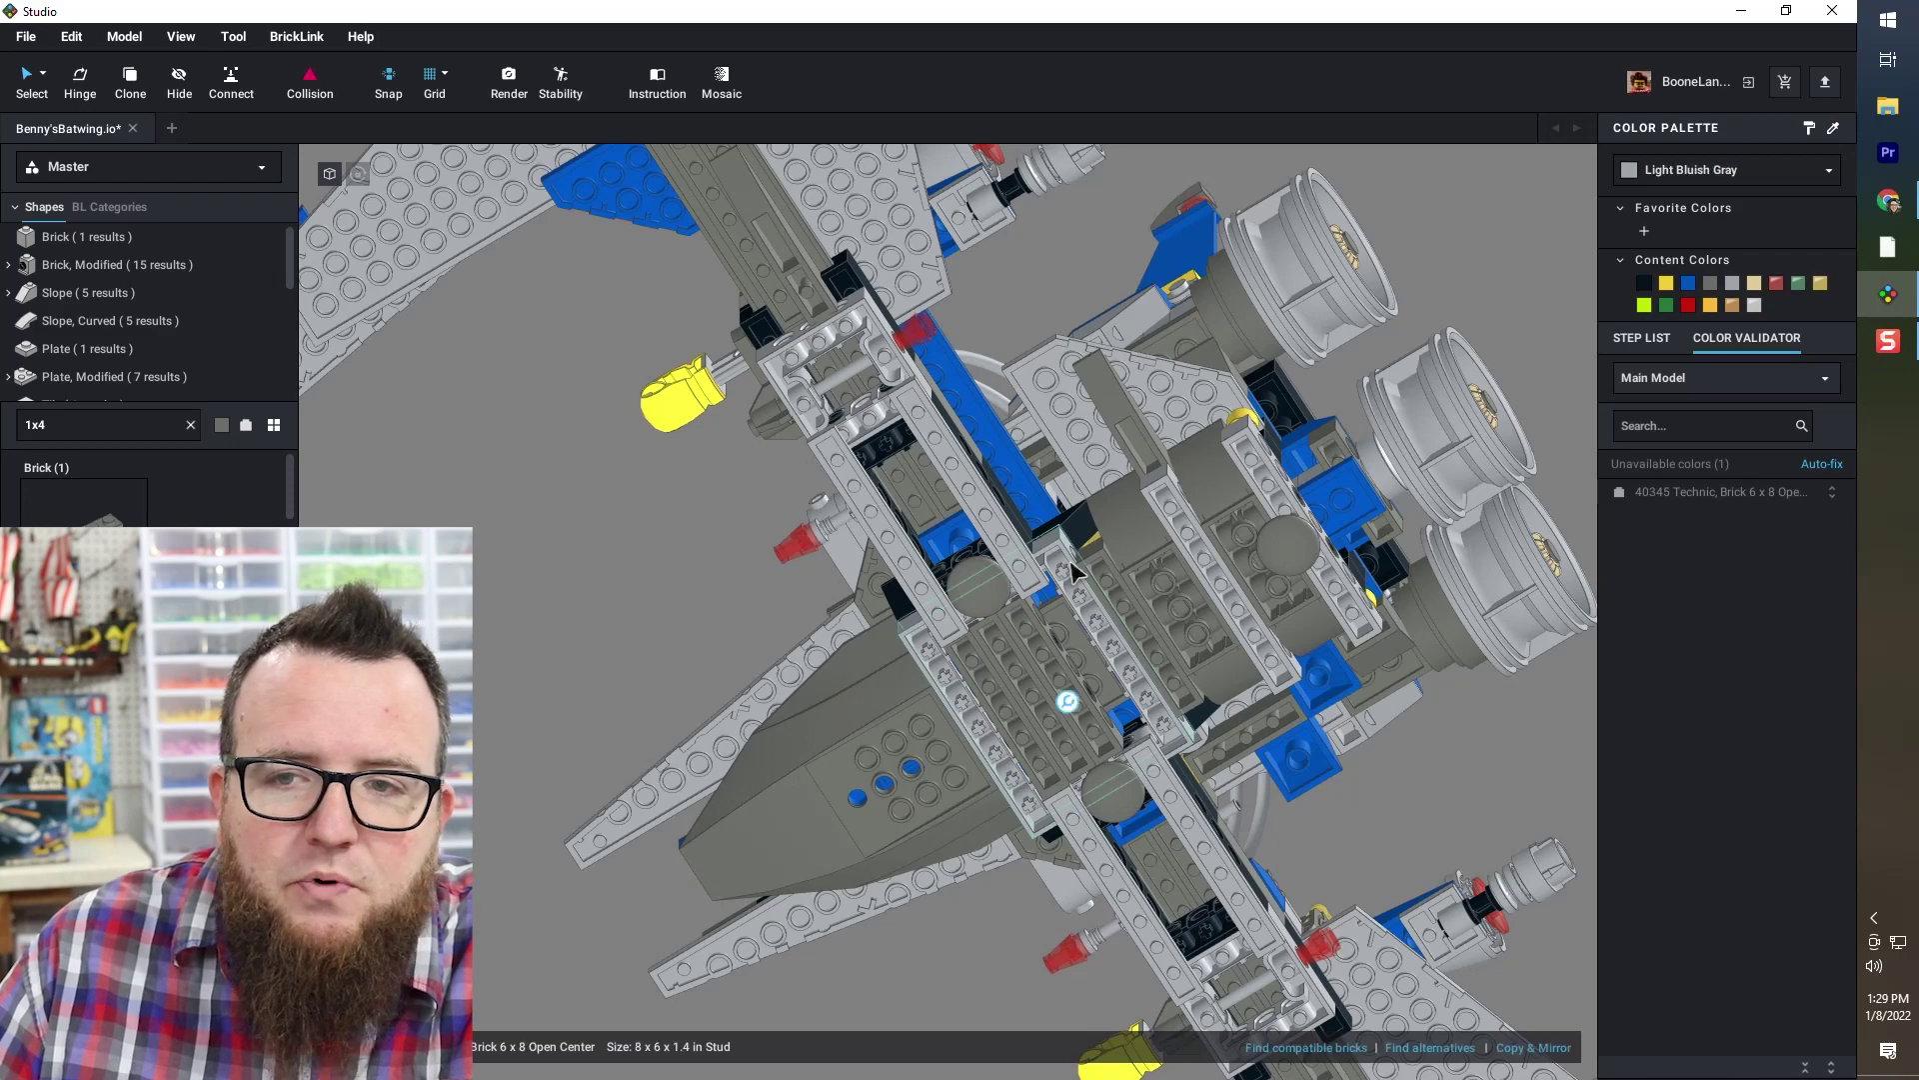
{"action": "left_click", "coordinate": [1679, 493]}
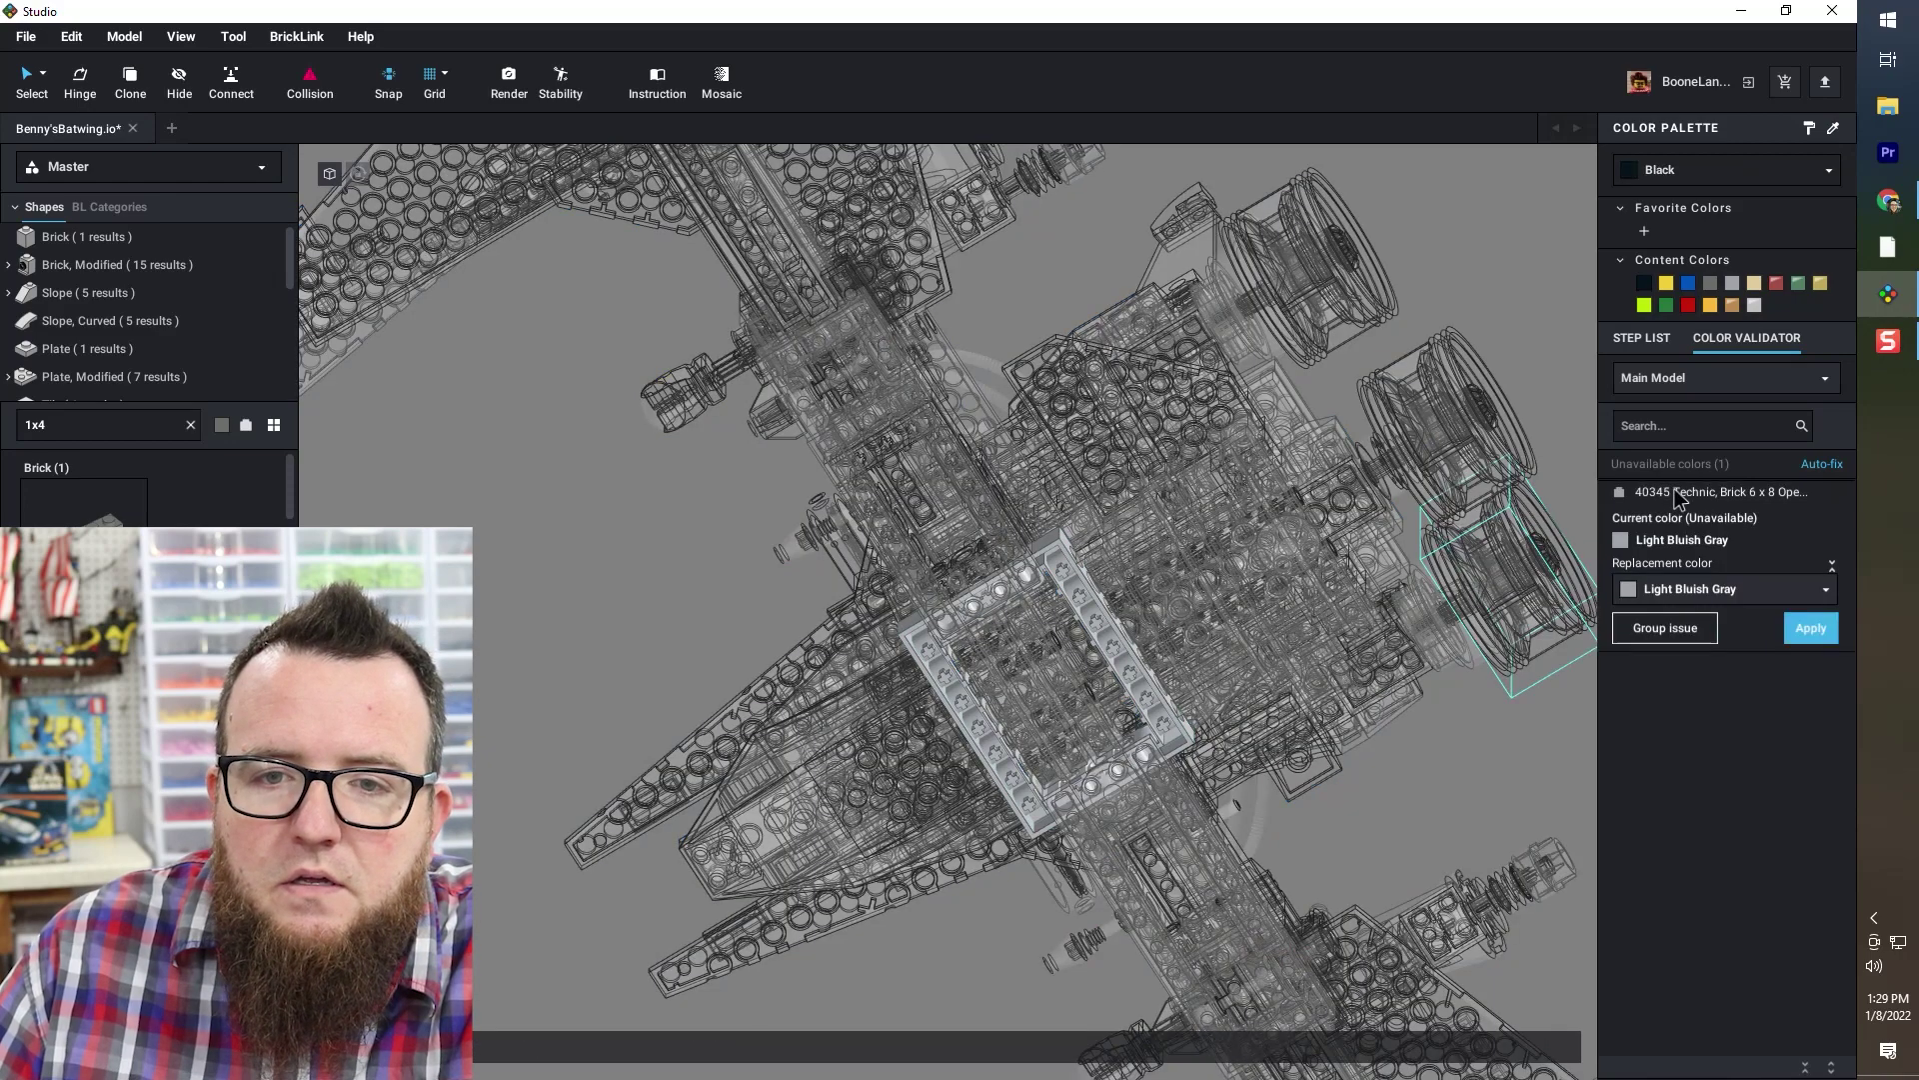
{"action": "left_click", "coordinate": [1094, 607]}
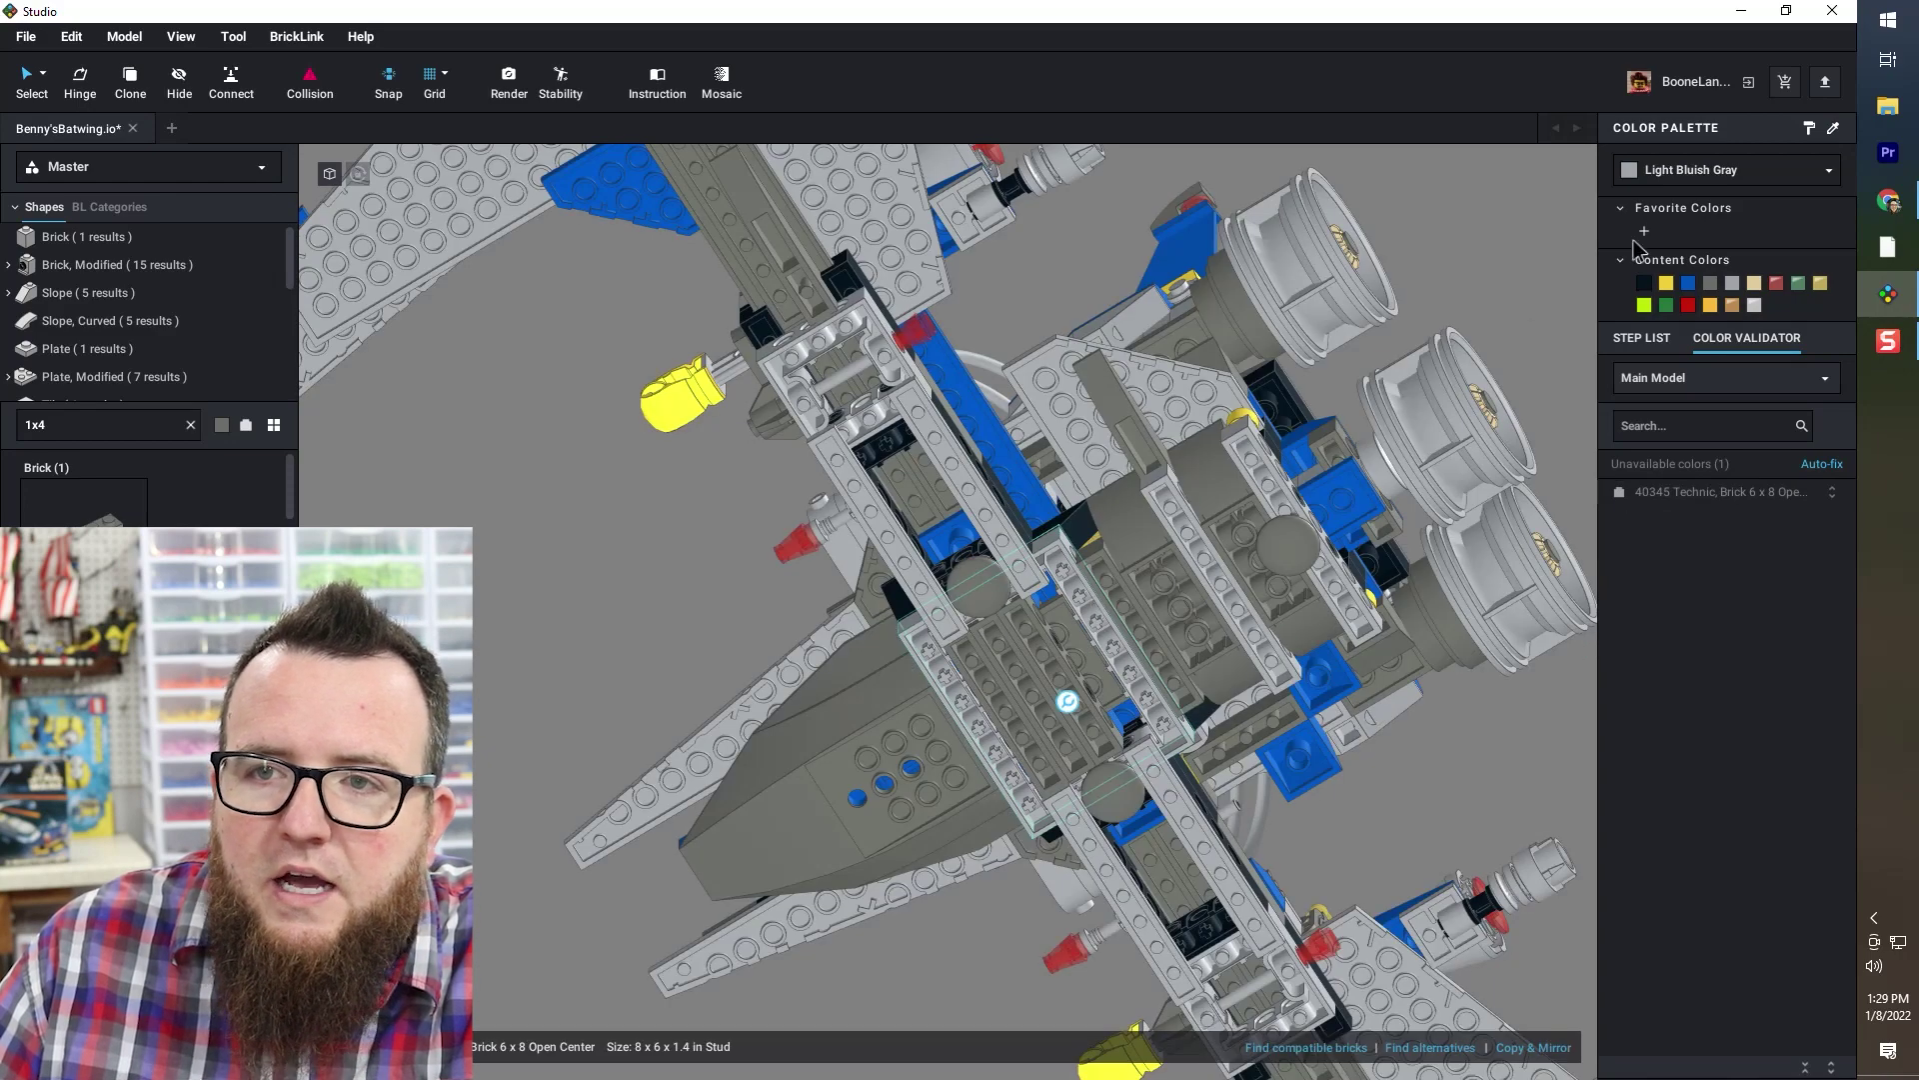
{"action": "left_click", "coordinate": [1771, 172]}
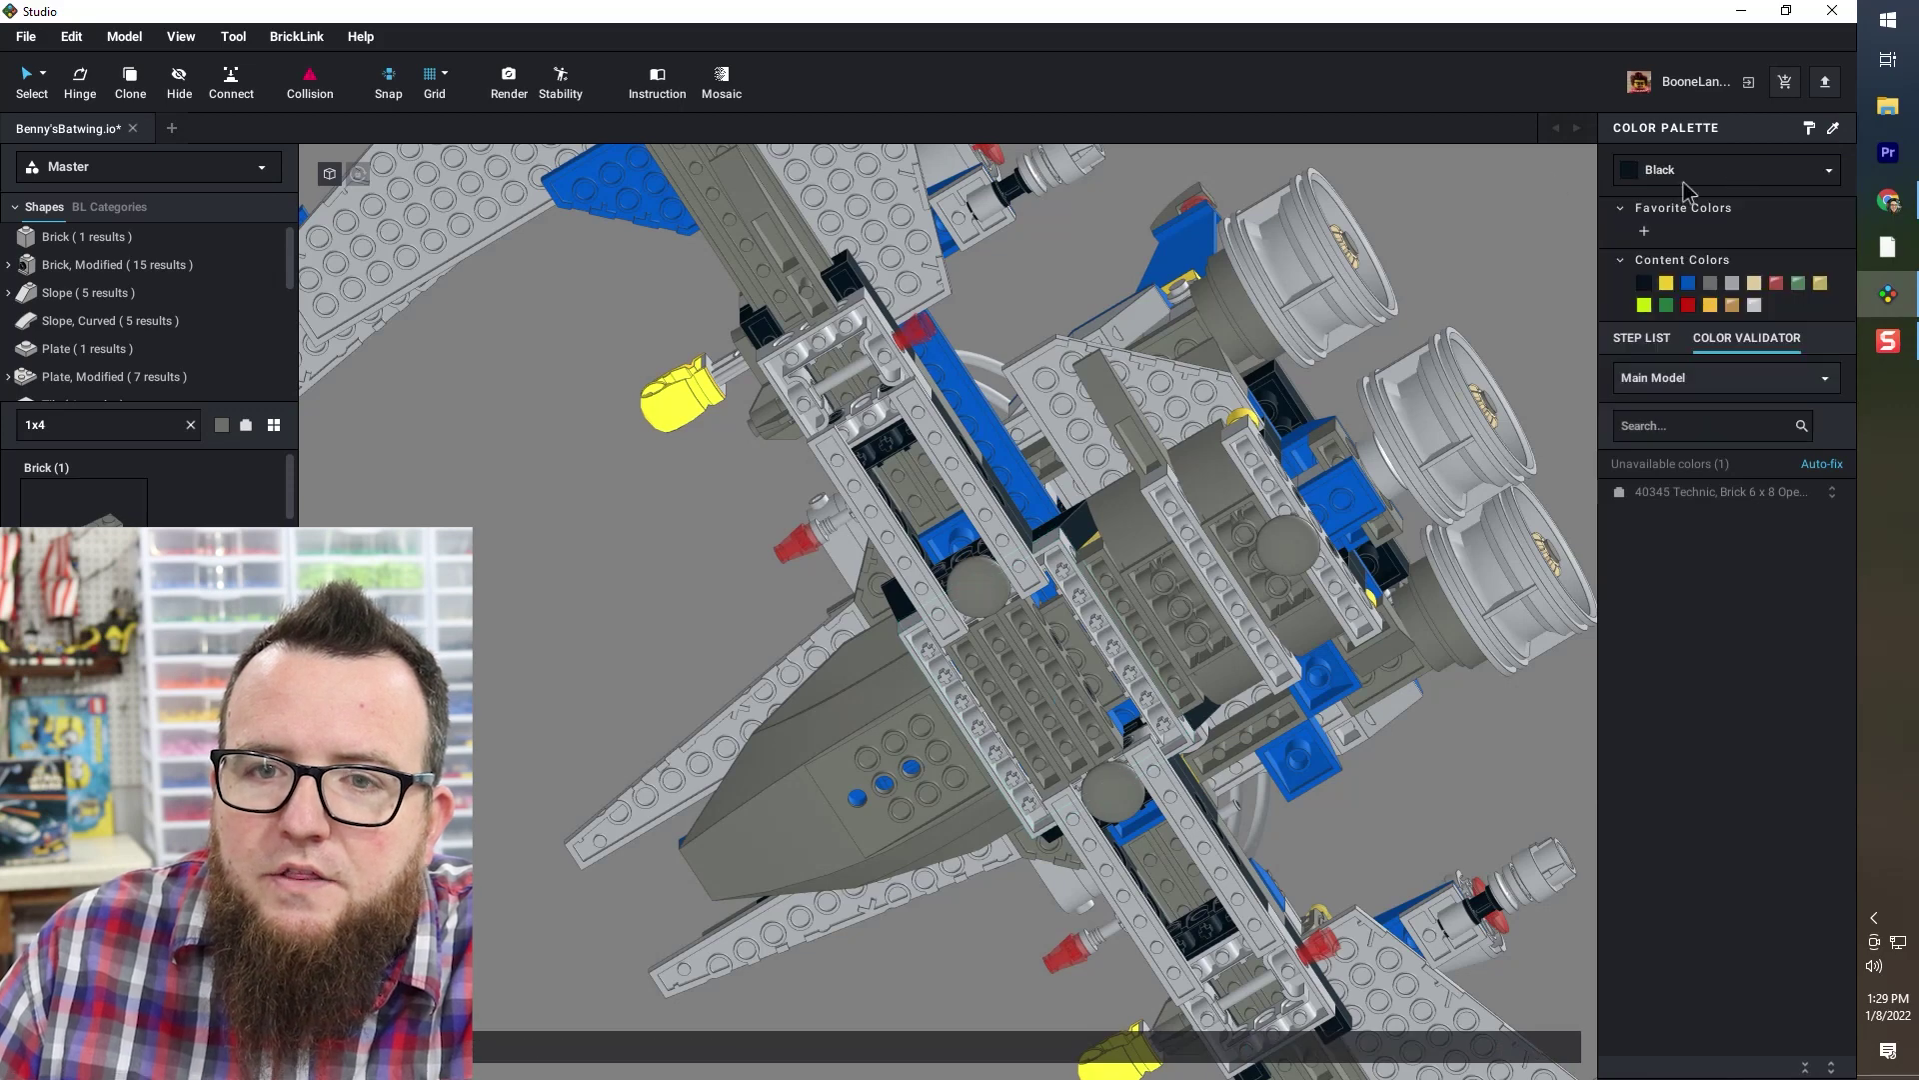
{"action": "left_click", "coordinate": [1736, 166]}
{"action": "left_click", "coordinate": [1060, 560]}
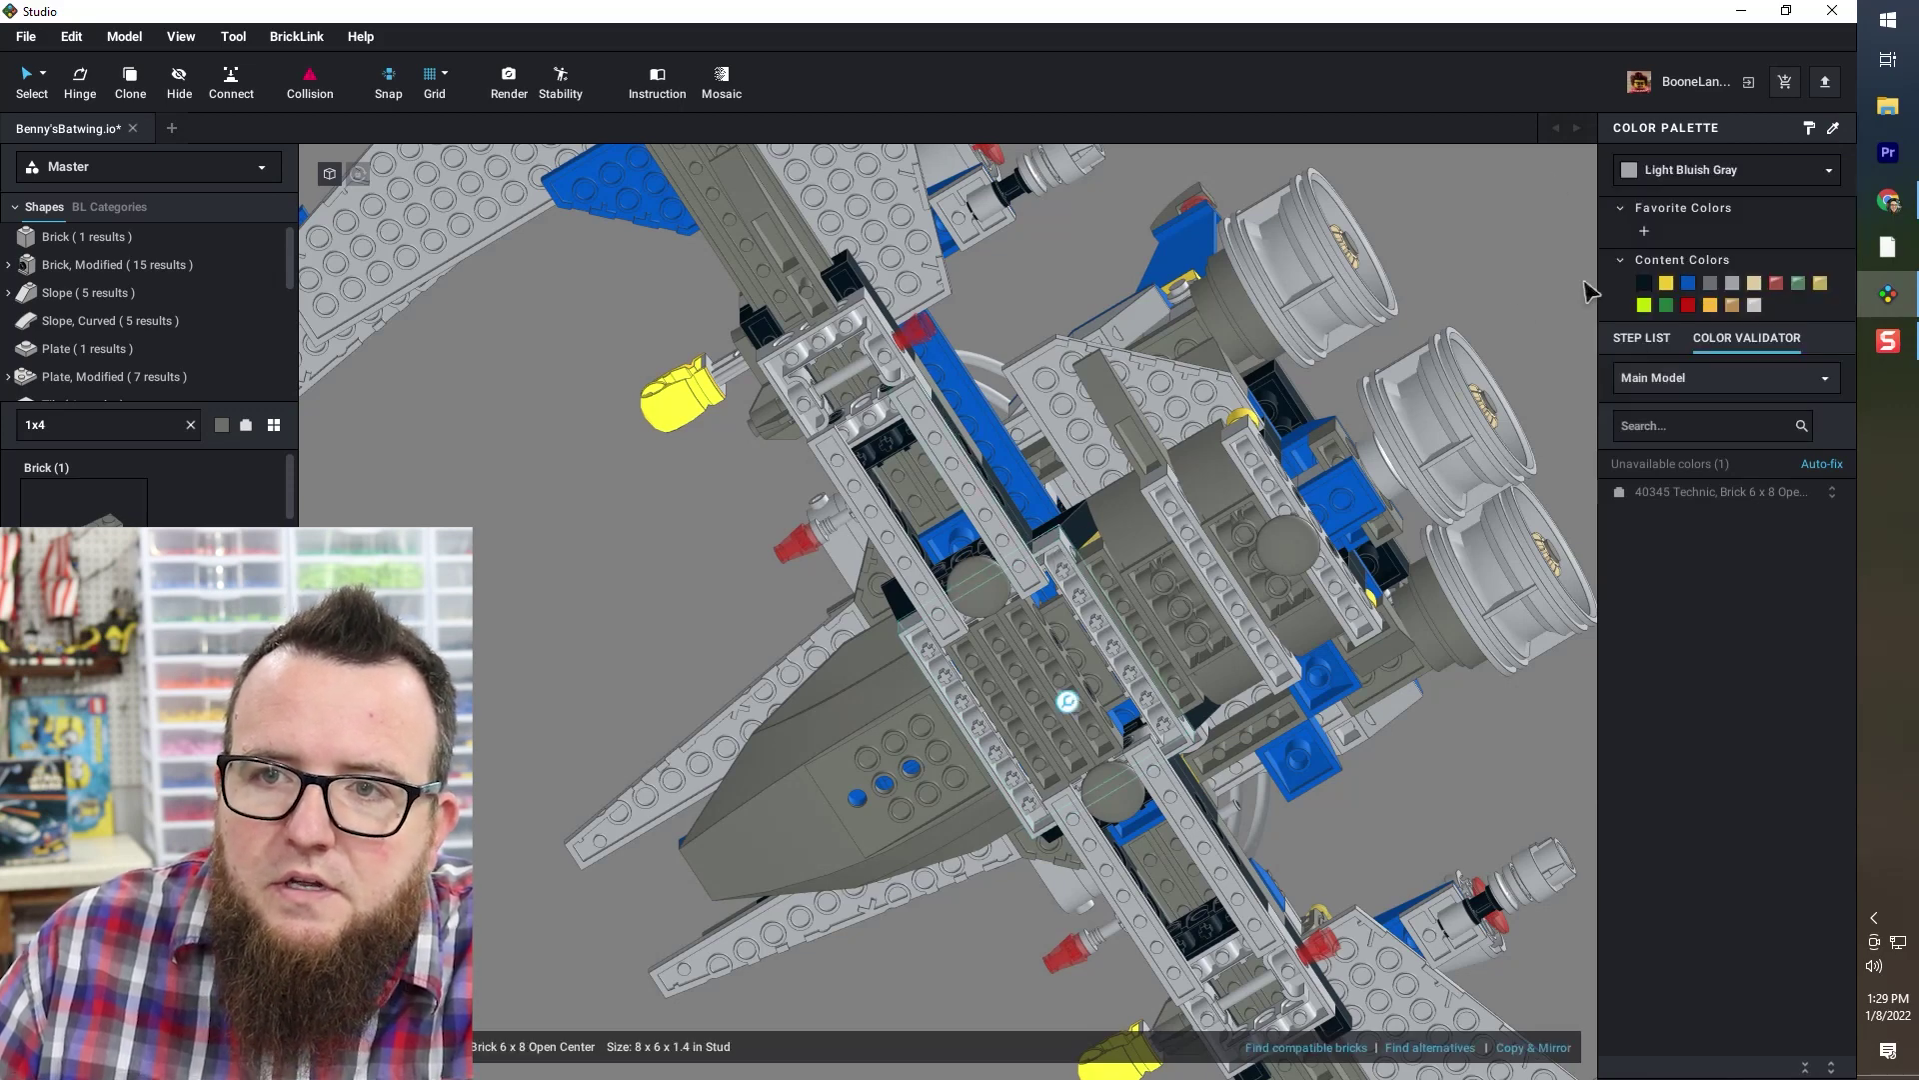
{"action": "left_click", "coordinate": [1828, 175]}
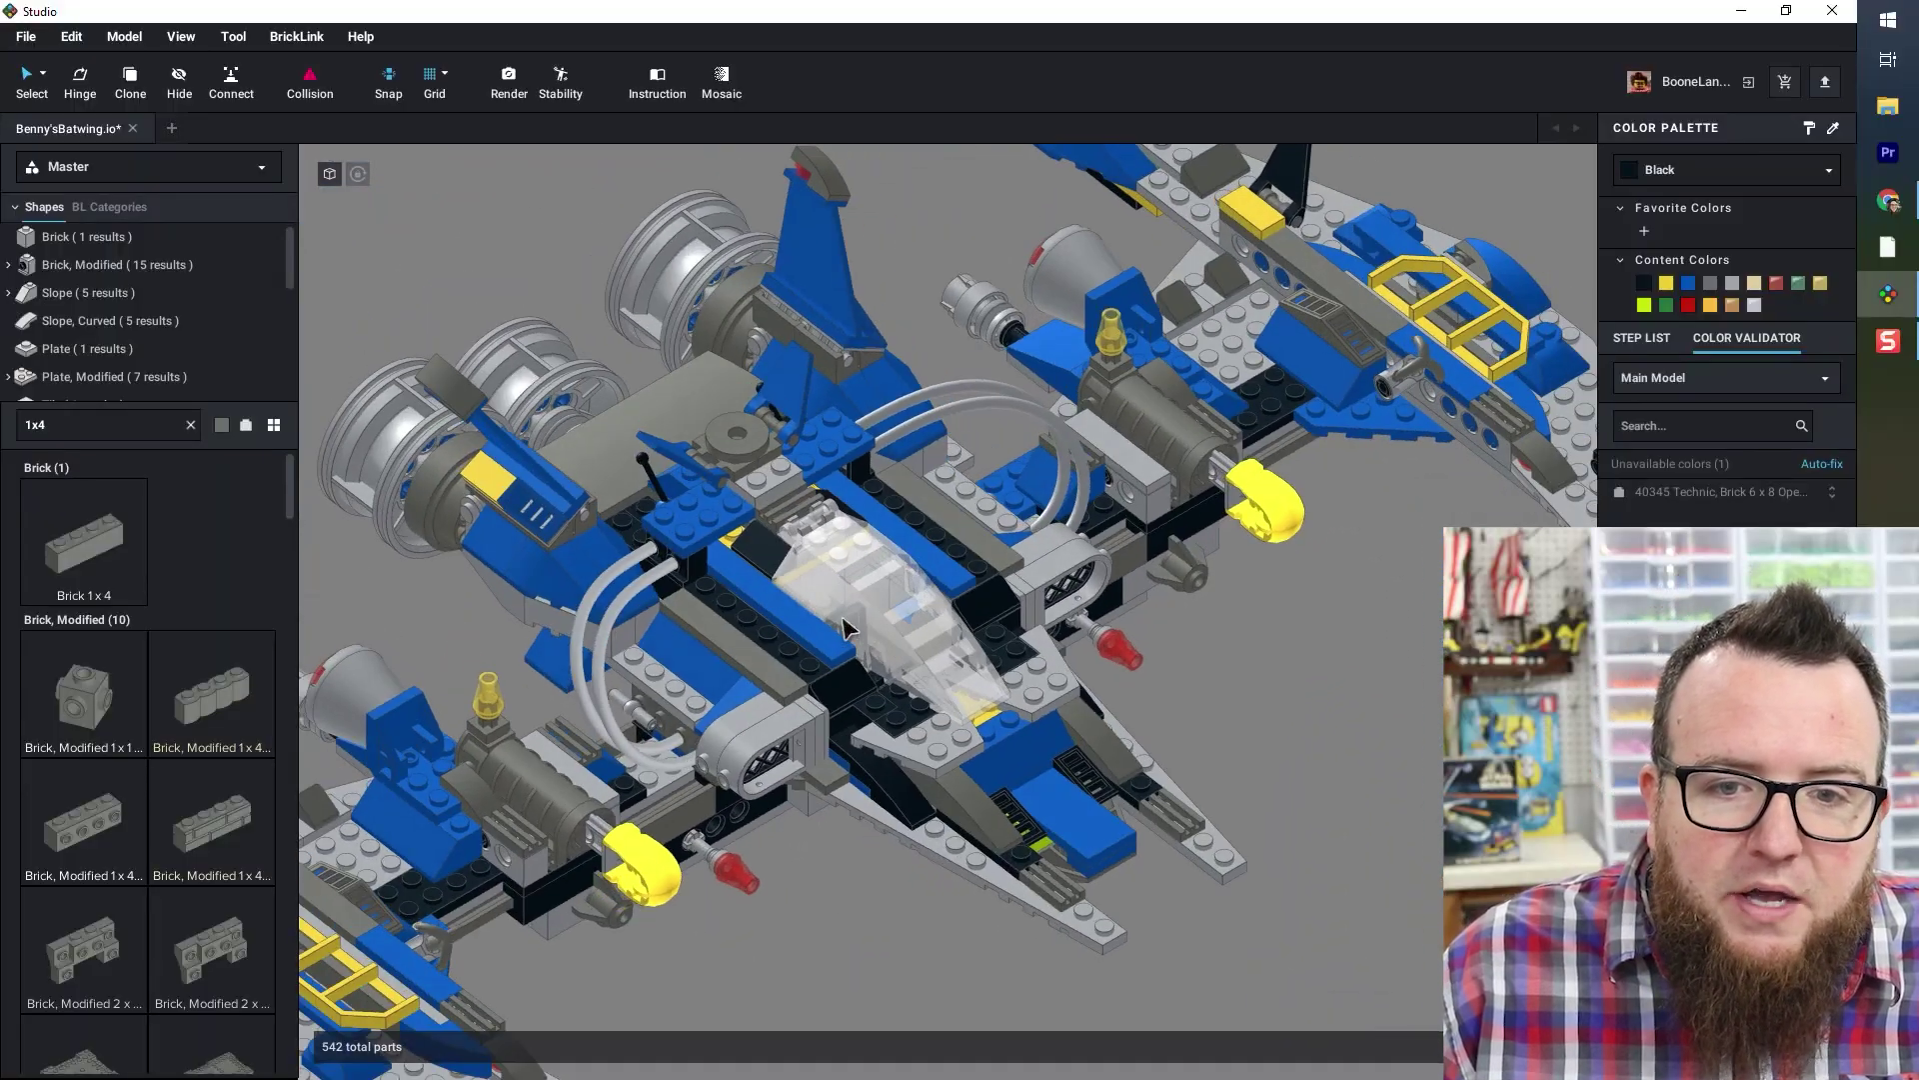
- Hide the blue panels and black grille pieces on the ship's nose to uncover the lime brick underneath
{"action": "right_click_drag", "start_coordinate": [985, 660], "coordinate": [1202, 738]}
{"action": "scroll", "coordinate": [1203, 738], "scroll_direction": "up", "scroll_amount": 10}
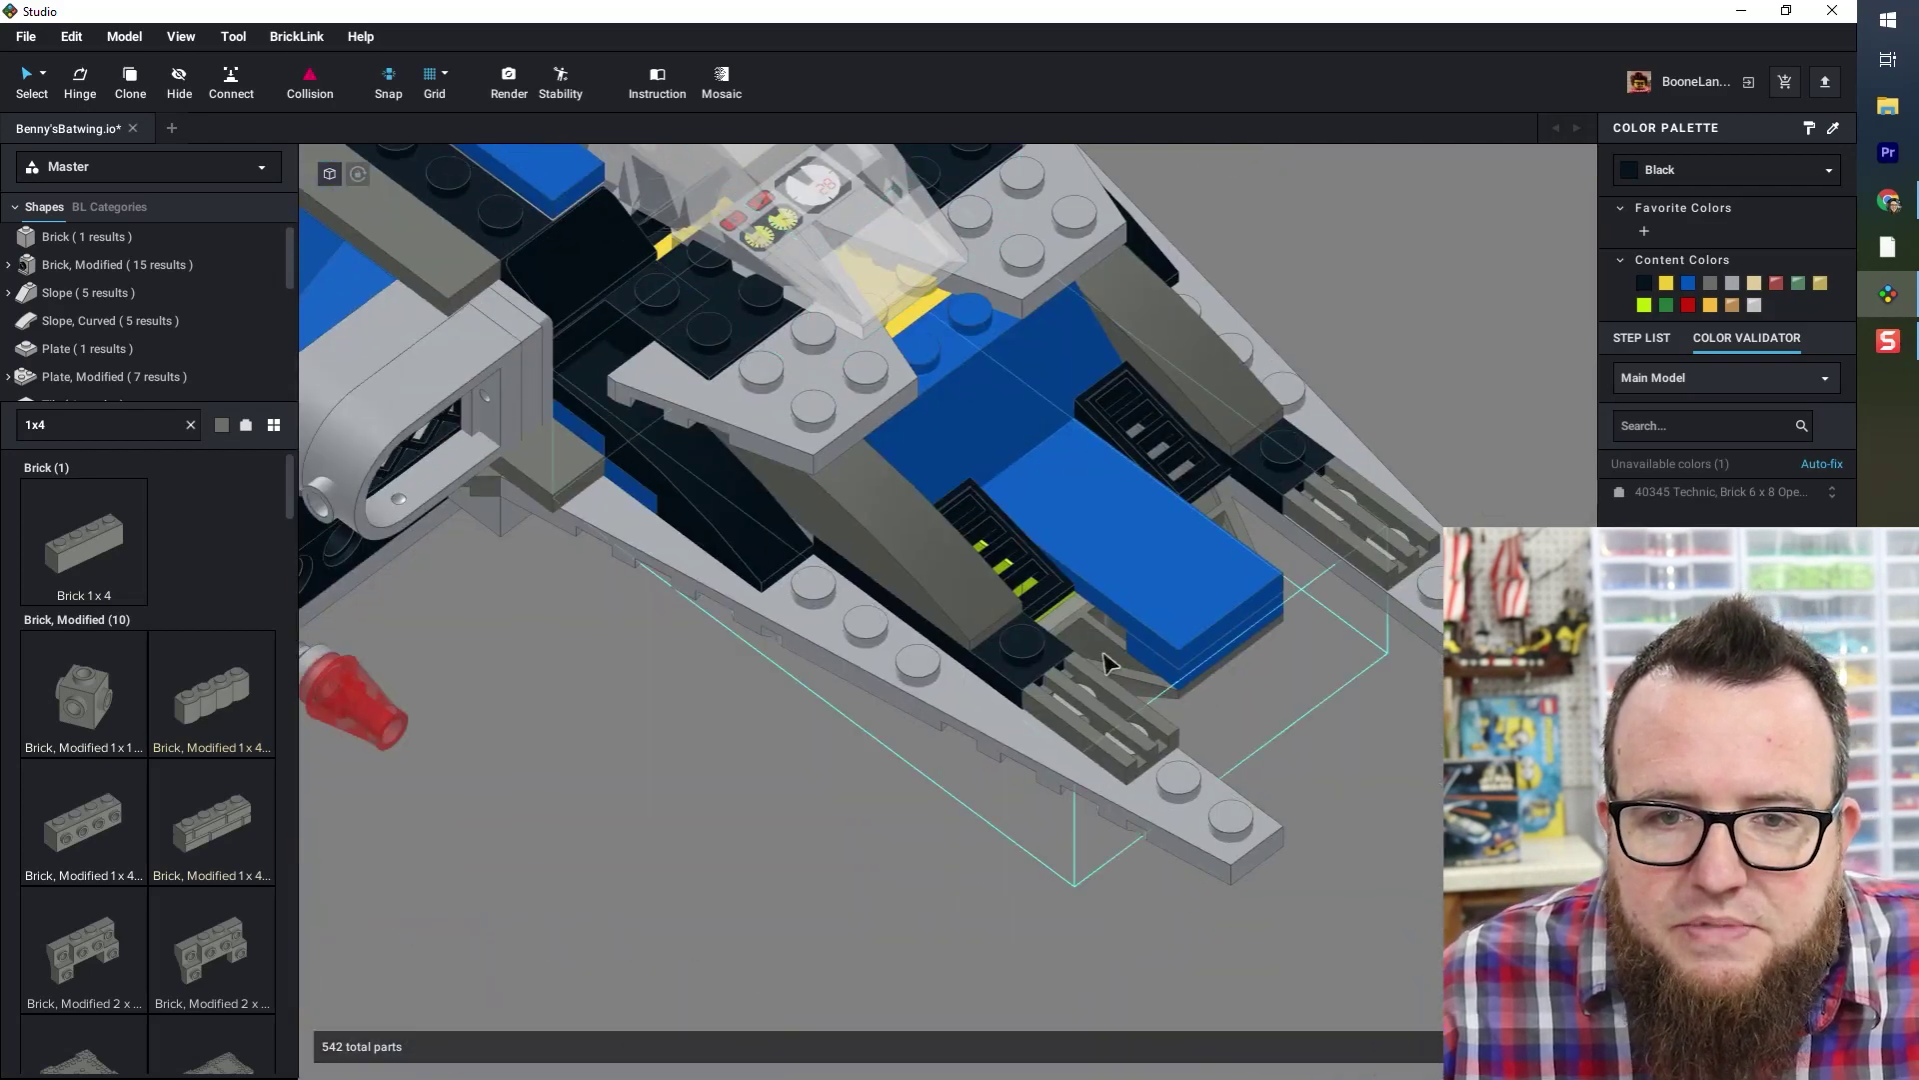
{"action": "mouse_move", "coordinate": [1108, 663]}
{"action": "right_mouse_down"}
{"action": "mouse_move", "coordinate": [1037, 632]}
{"action": "mouse_move", "coordinate": [1092, 639]}
{"action": "mouse_move", "coordinate": [1088, 664]}
{"action": "mouse_move", "coordinate": [1117, 650]}
{"action": "mouse_move", "coordinate": [1103, 668]}
{"action": "right_mouse_up"}
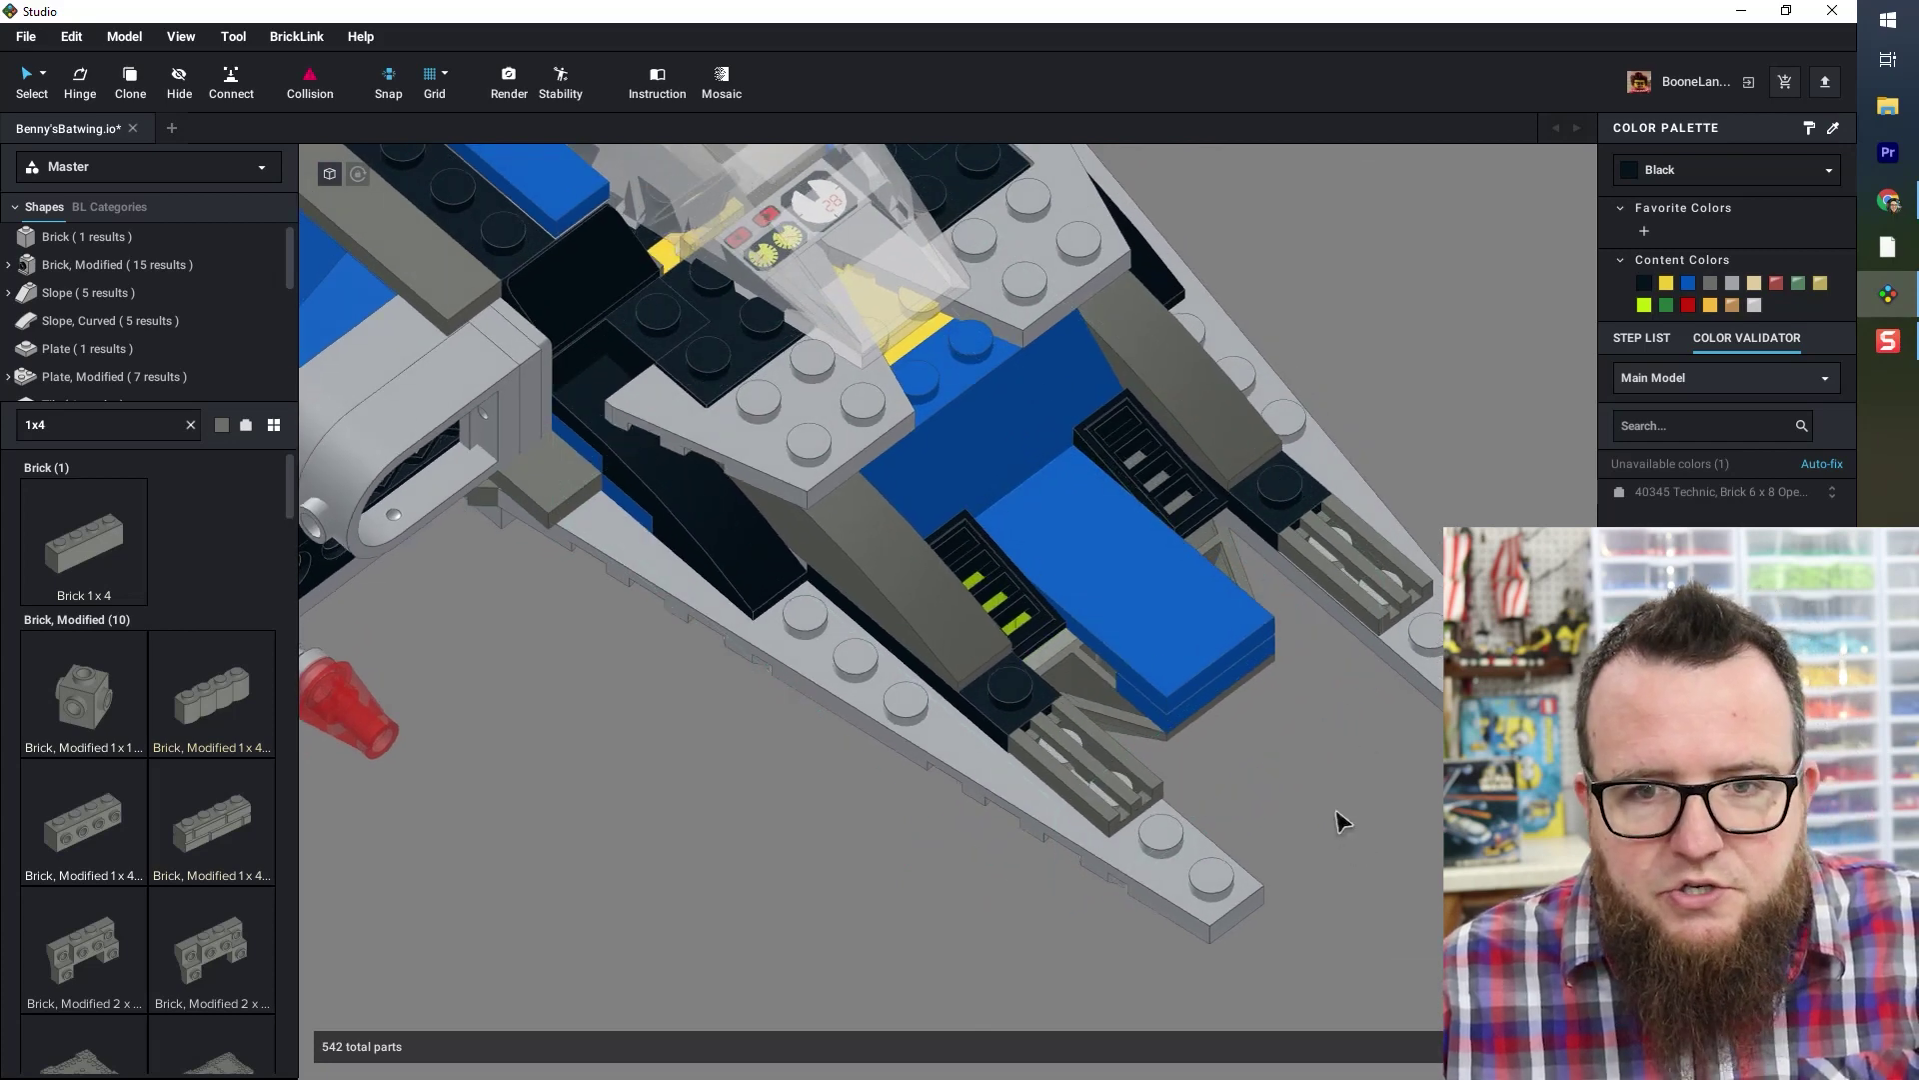
{"action": "right_click_drag", "start_coordinate": [1341, 818], "coordinate": [1285, 815]}
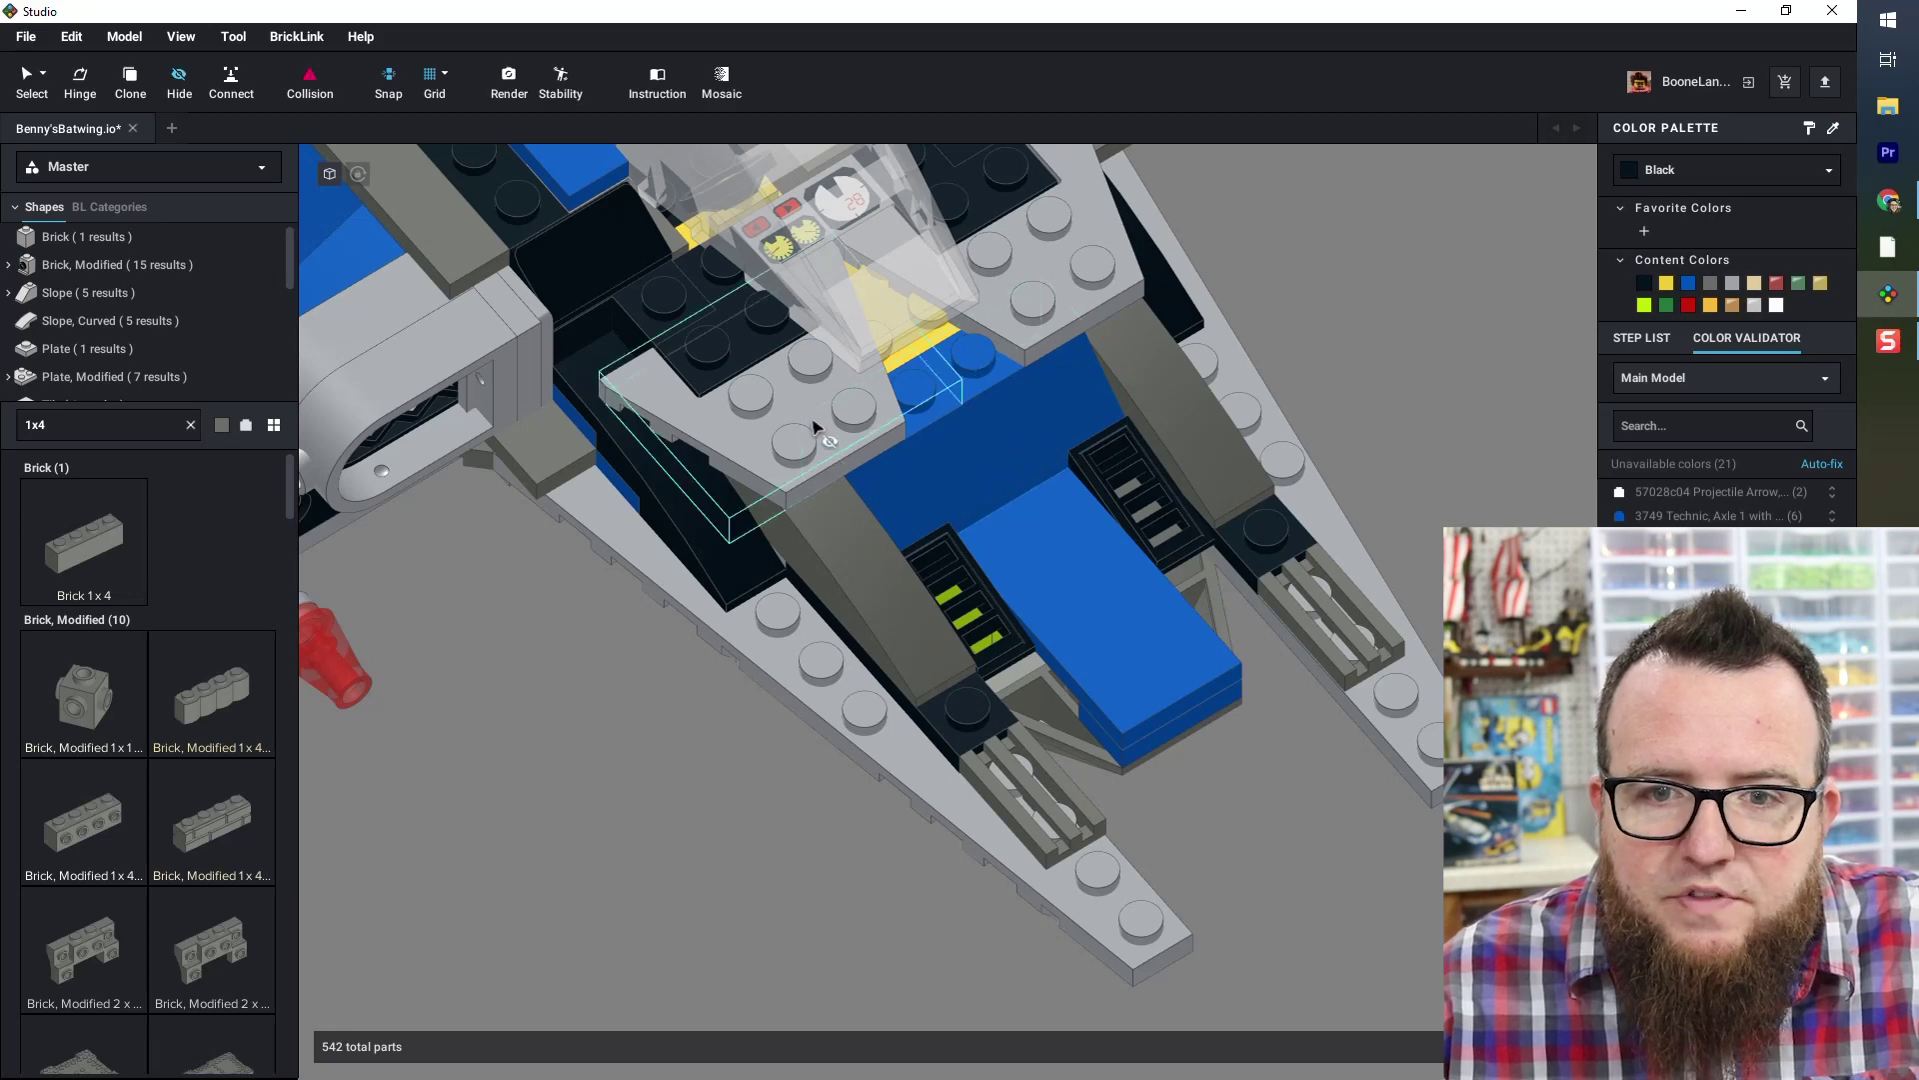
{"action": "left_click", "coordinate": [981, 456]}
{"action": "left_click", "coordinate": [1046, 550]}
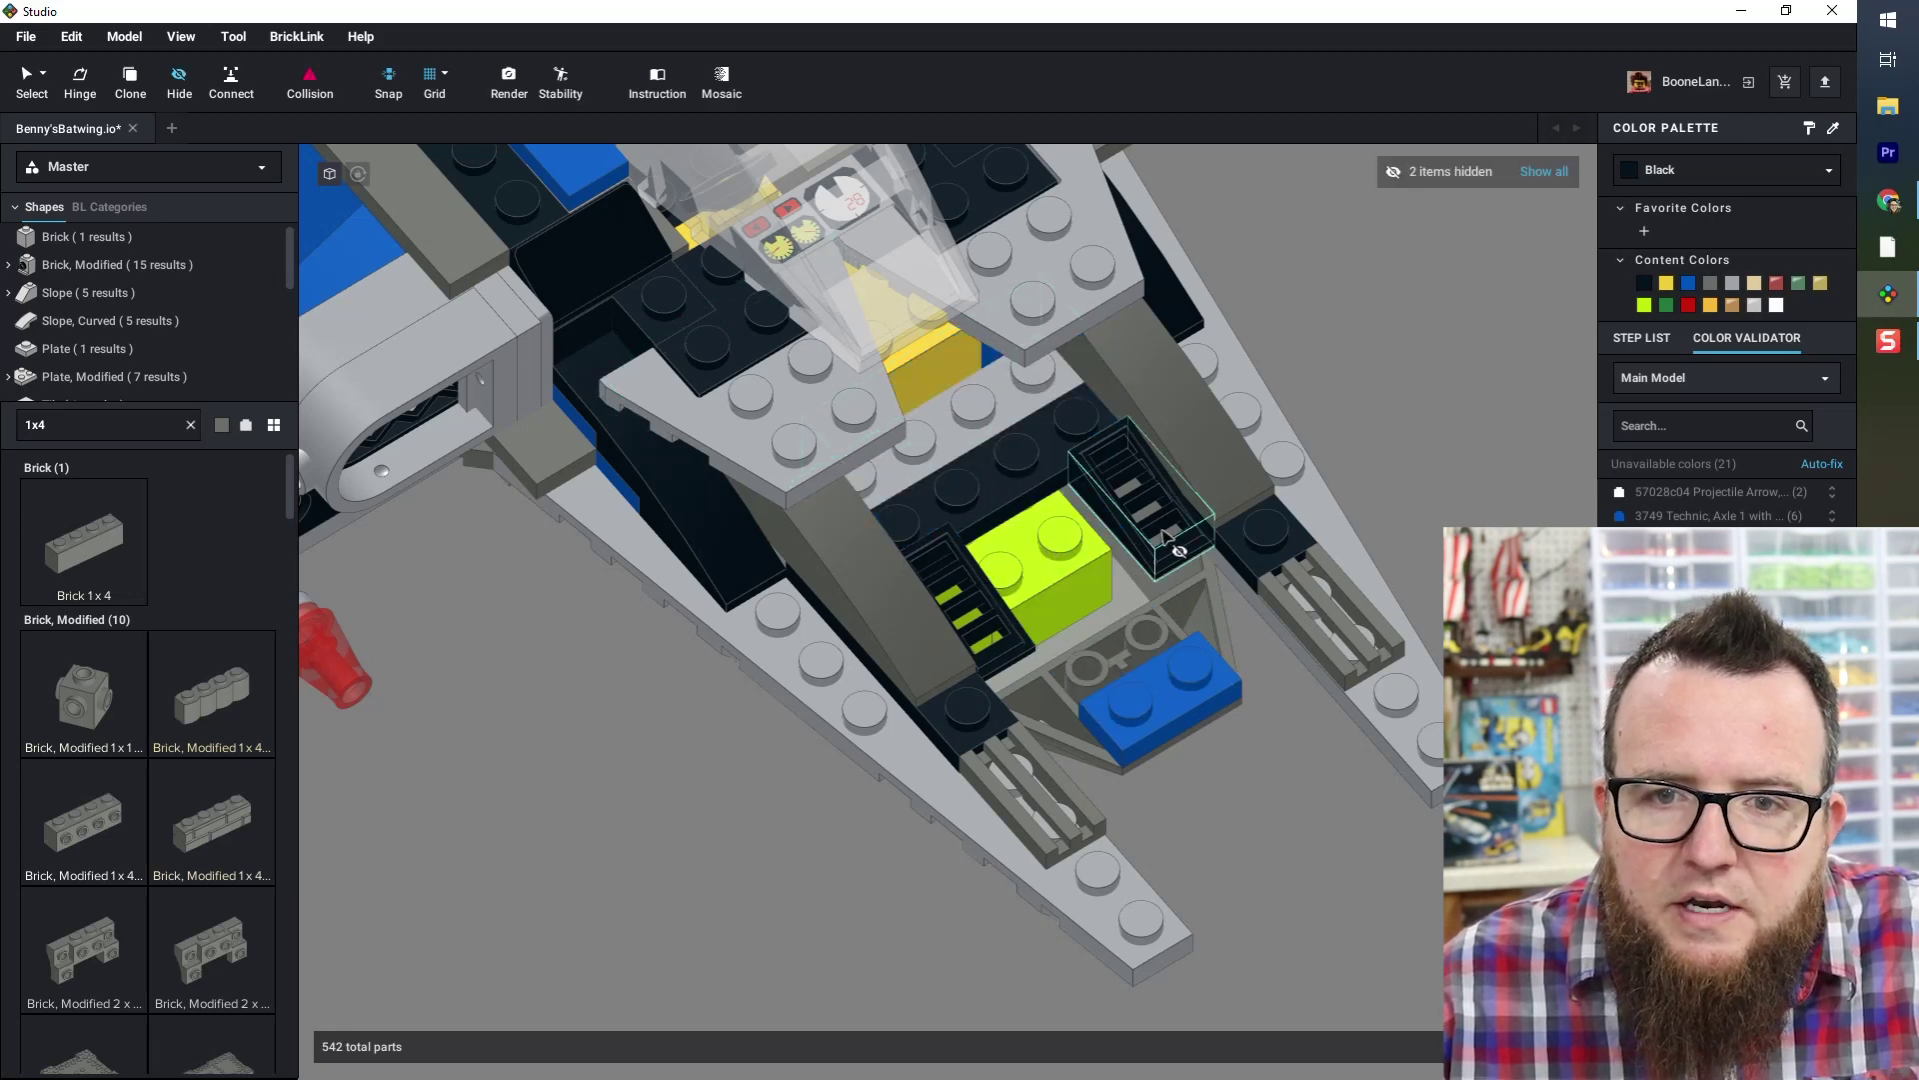
{"action": "left_click", "coordinate": [1167, 534]}
{"action": "left_click", "coordinate": [1016, 462]}
{"action": "left_click", "coordinate": [978, 582]}
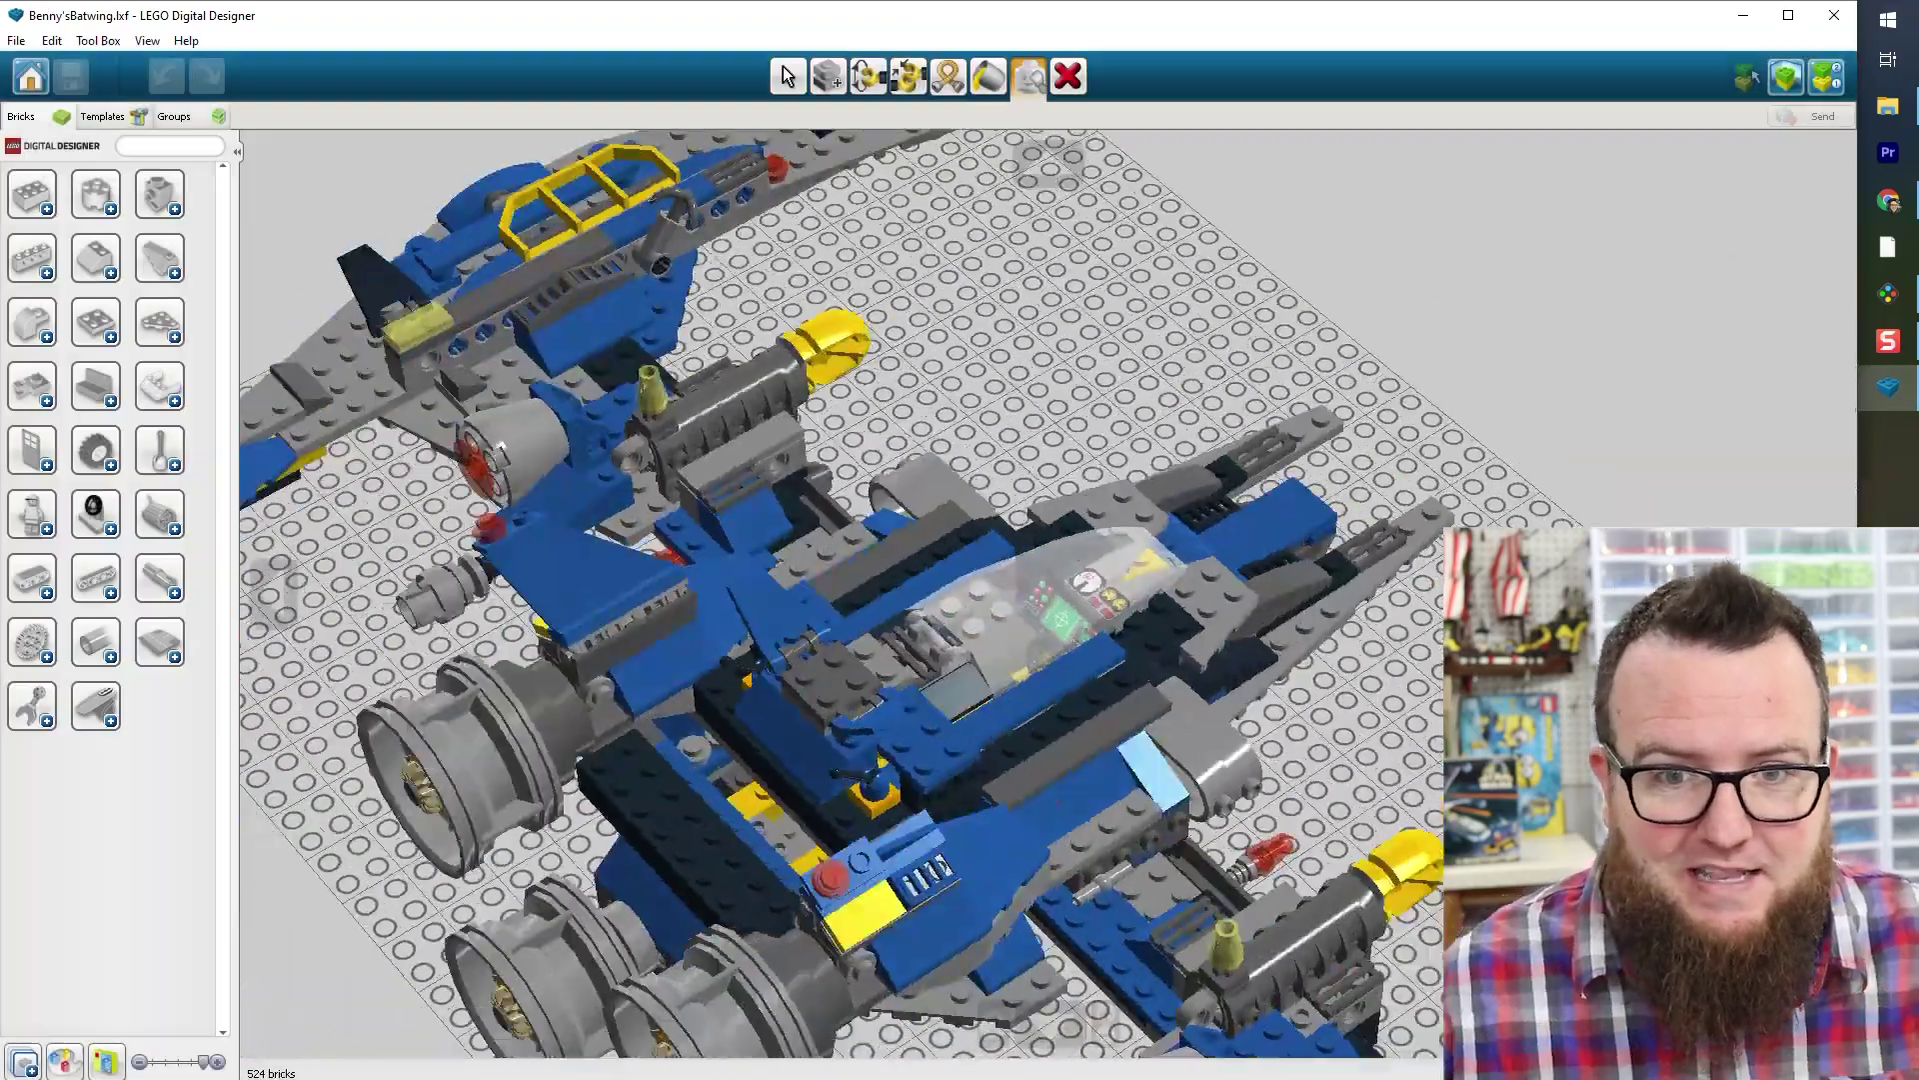
- Examine the nose of the original Benny'sBatwing.lxf model in LEGO Digital Designer for comparison
{"action": "right_click_drag", "start_coordinate": [1299, 650], "coordinate": [1380, 721]}
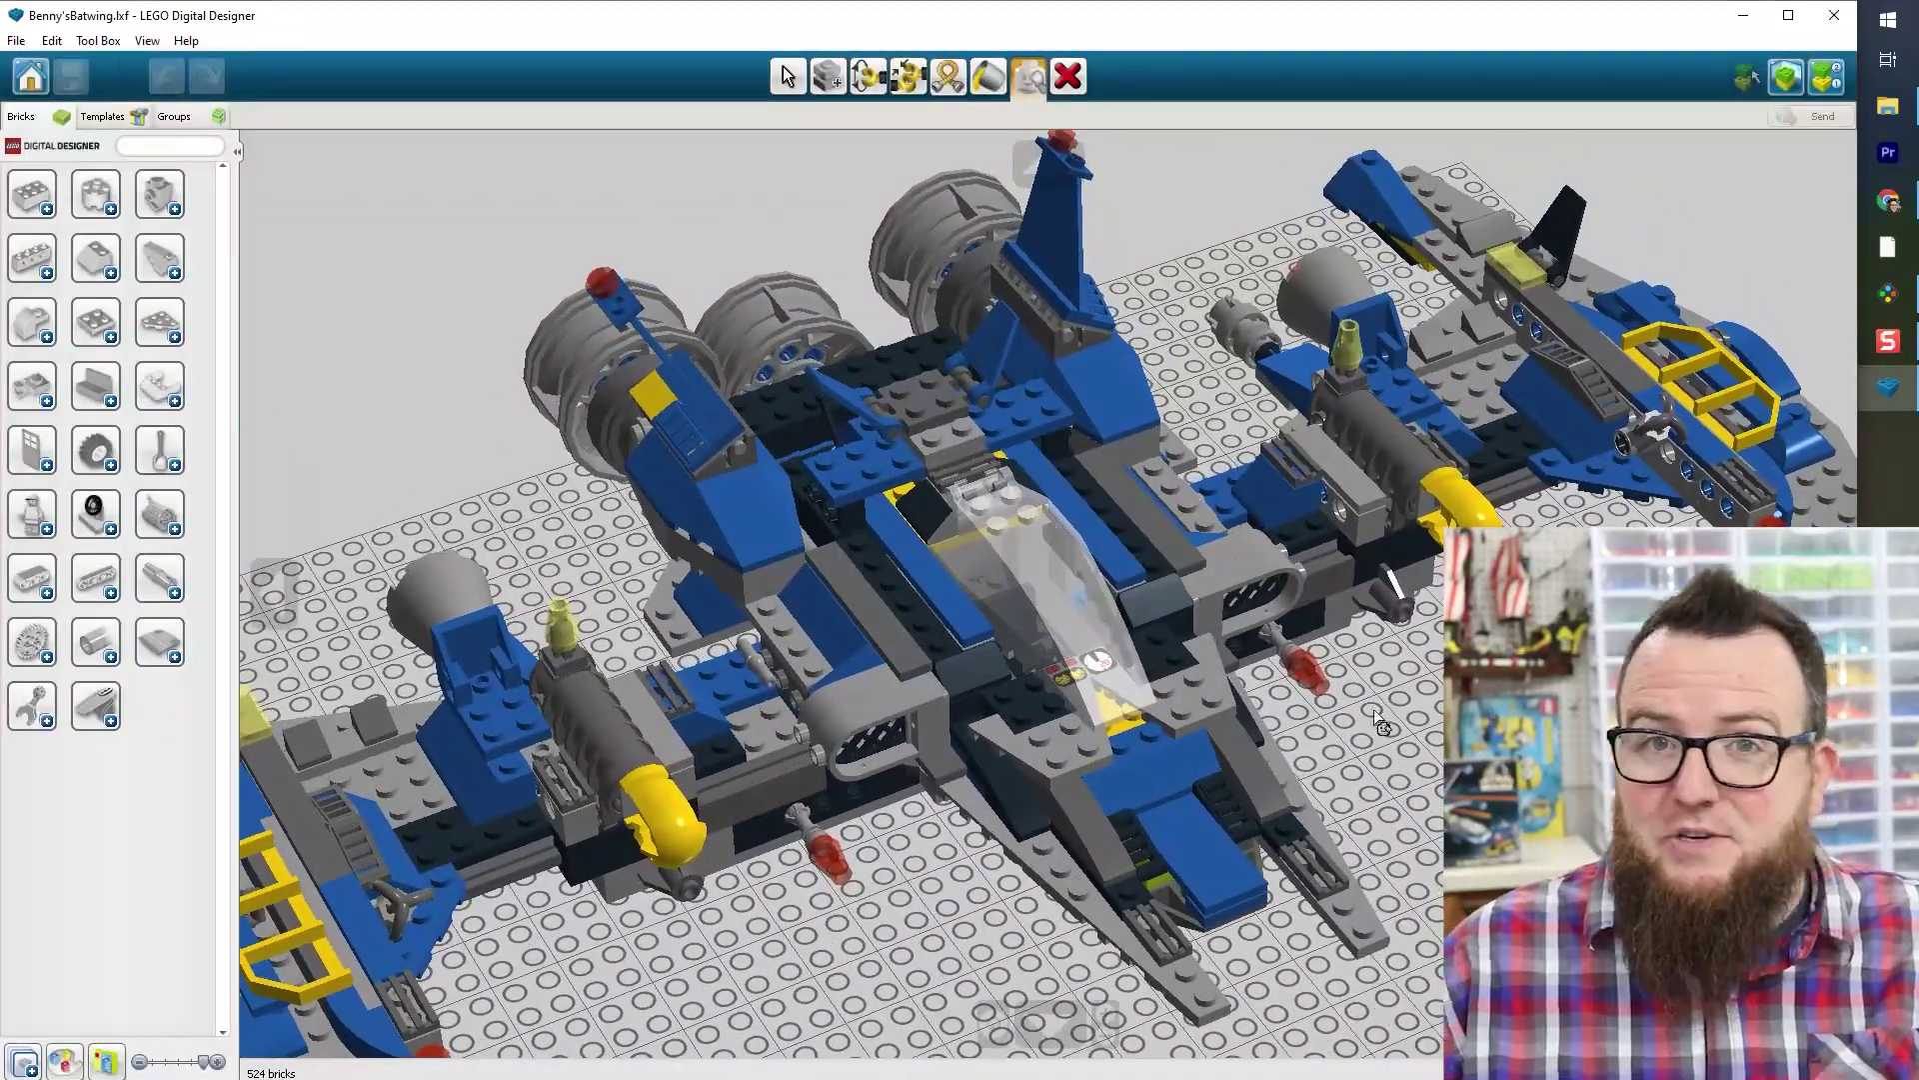
{"action": "scroll", "coordinate": [1300, 670], "scroll_direction": "up", "scroll_amount": 3}
{"action": "scroll", "coordinate": [993, 656], "scroll_direction": "up", "scroll_amount": 3}
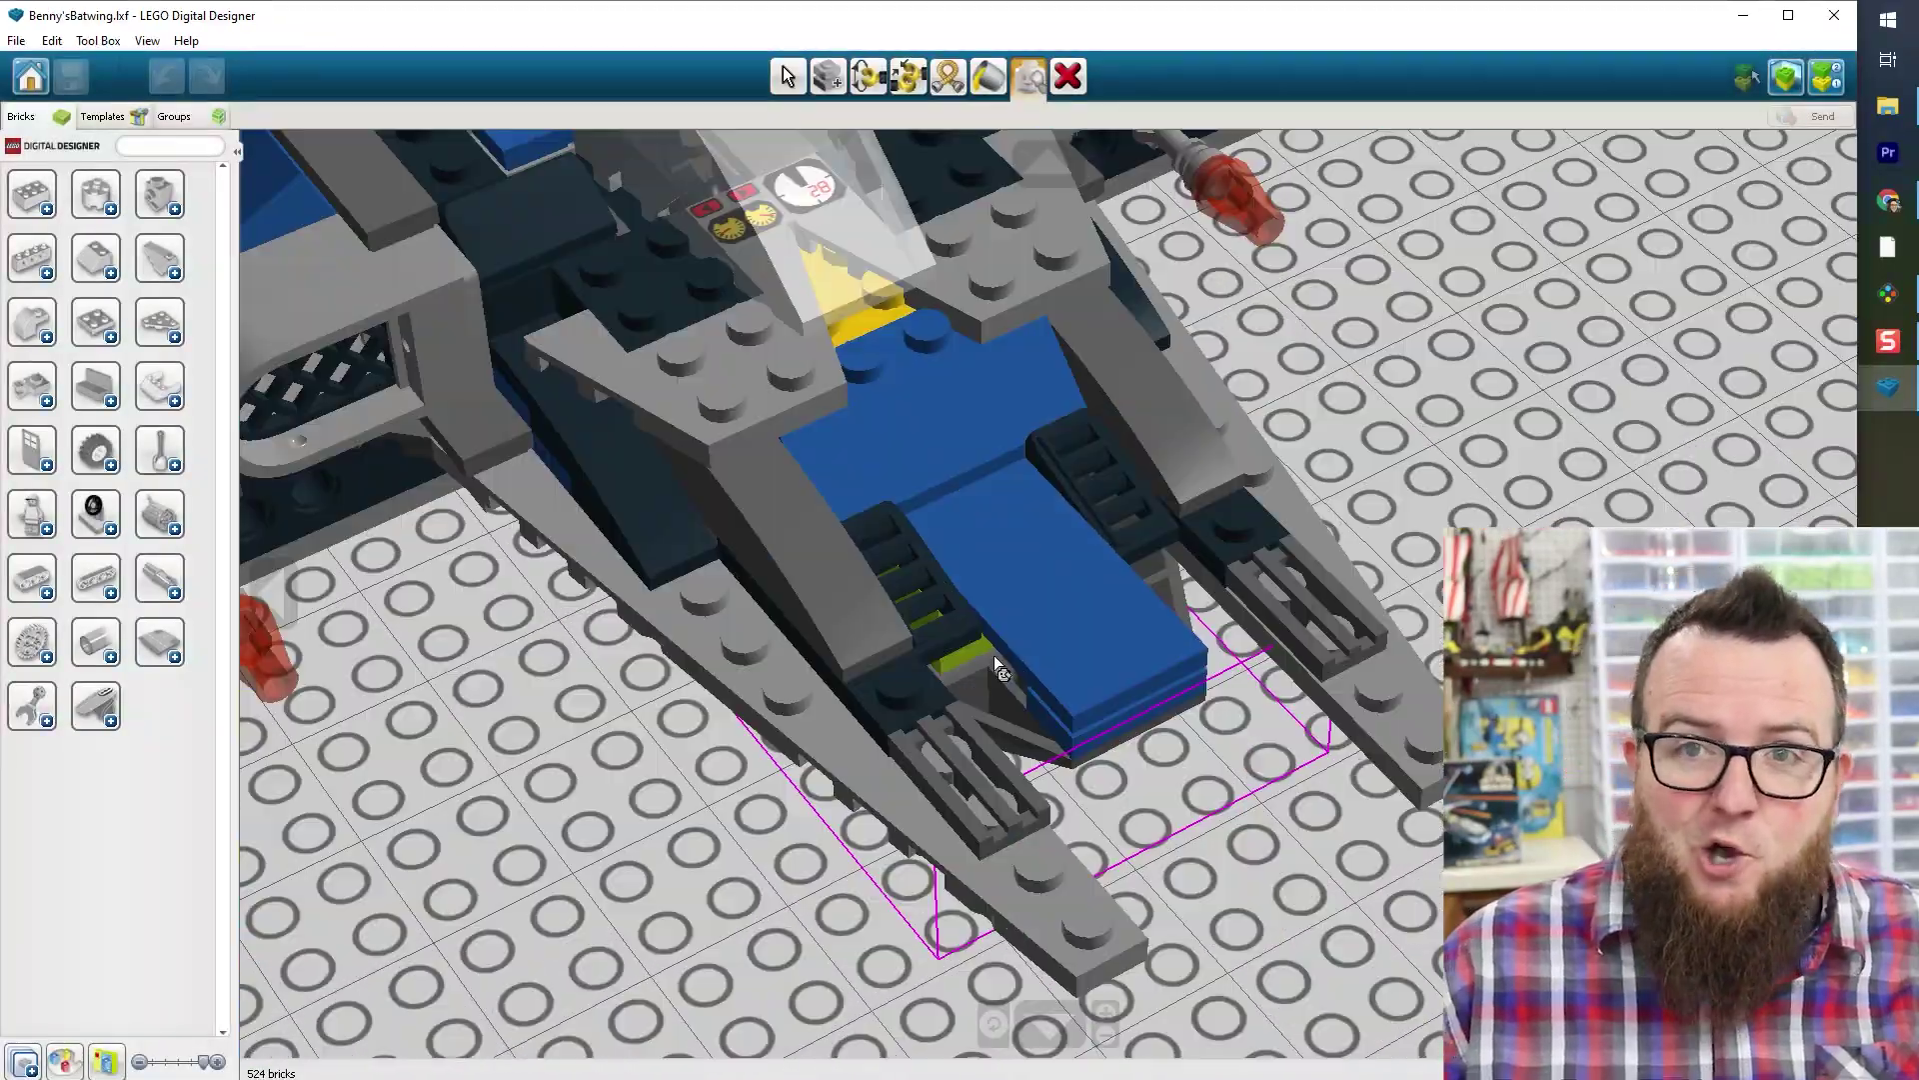
- Switch back to Studio and place a Dark Bluish Gray Plate 4 x 6 lengthwise over the lime brick in the nose
{"action": "key", "text": "alt+Tab"}
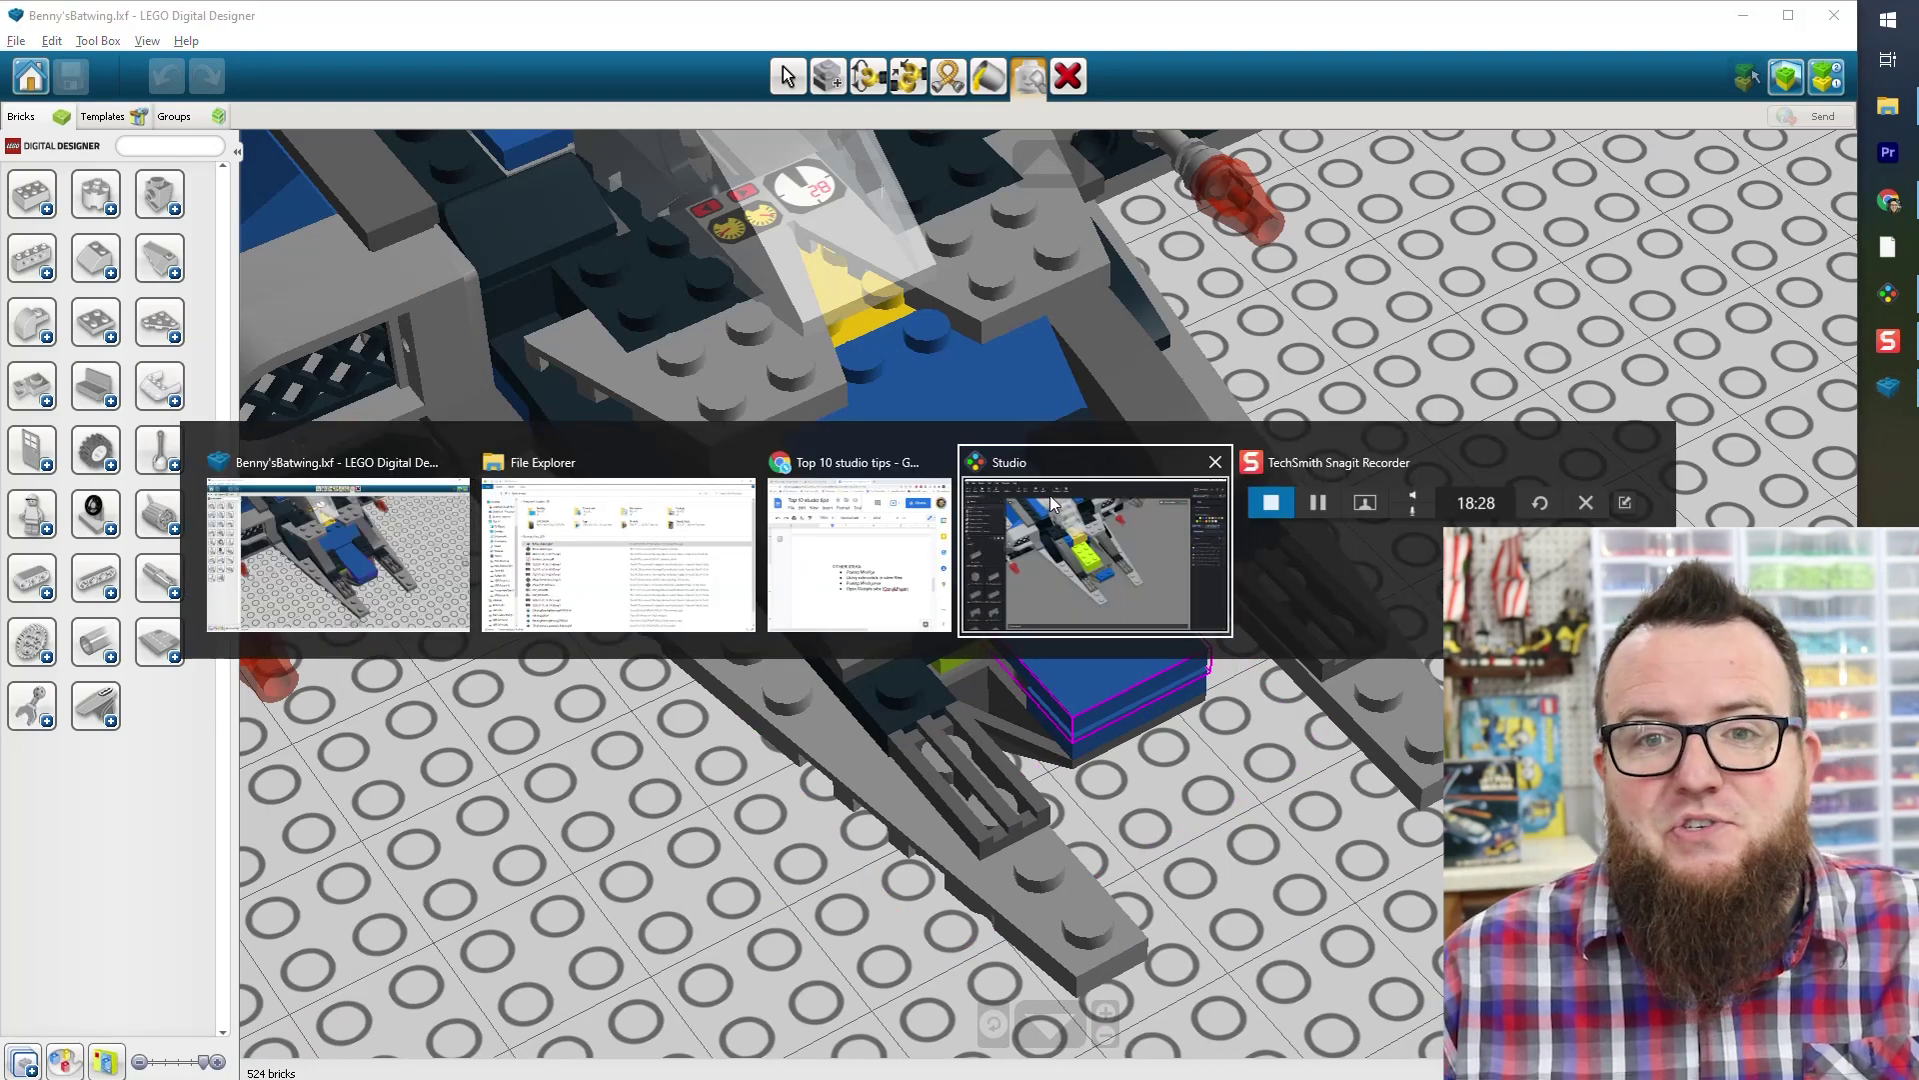
{"action": "left_click", "coordinate": [1048, 505]}
{"action": "mouse_move", "coordinate": [1015, 692]}
{"action": "right_mouse_down"}
{"action": "mouse_move", "coordinate": [959, 663]}
{"action": "mouse_move", "coordinate": [985, 656]}
{"action": "mouse_move", "coordinate": [997, 688]}
{"action": "mouse_move", "coordinate": [1016, 673]}
{"action": "mouse_move", "coordinate": [986, 680]}
{"action": "right_mouse_up"}
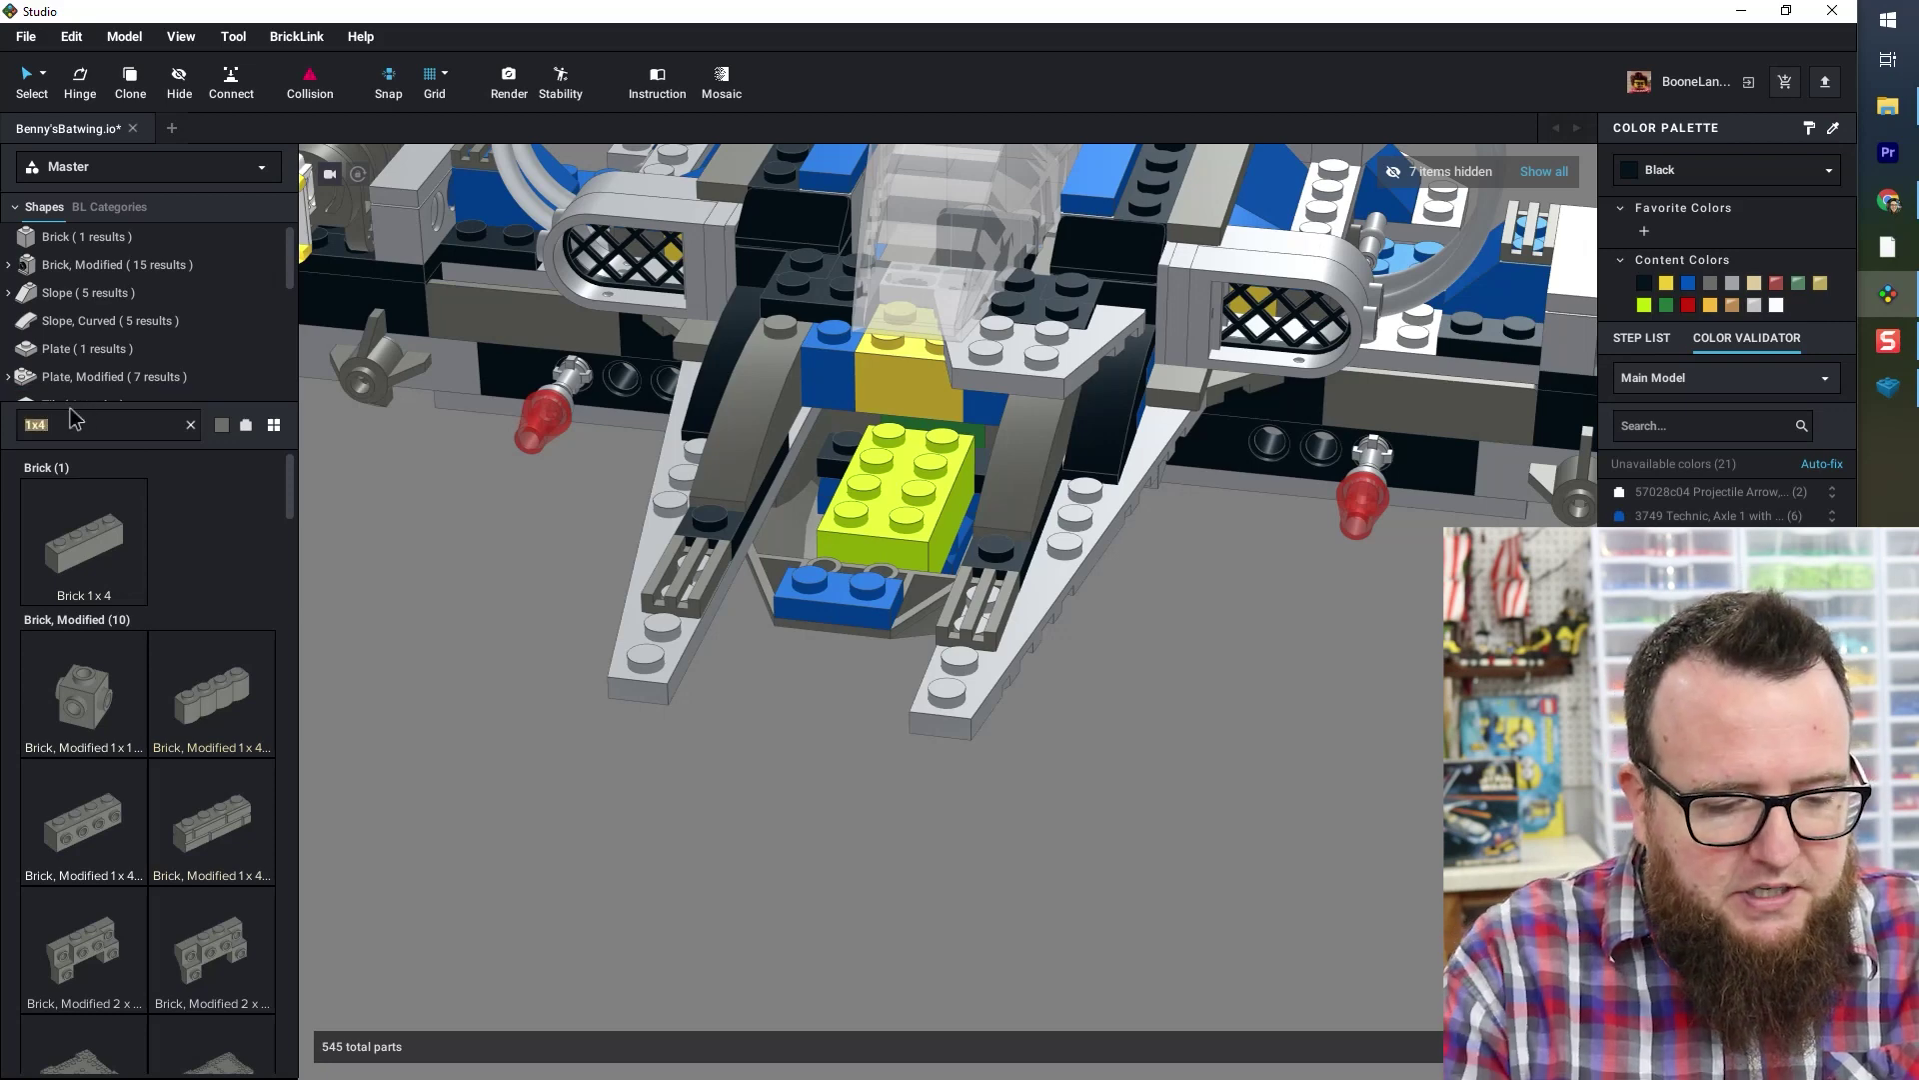
{"action": "type", "text": "4x6 plate"}
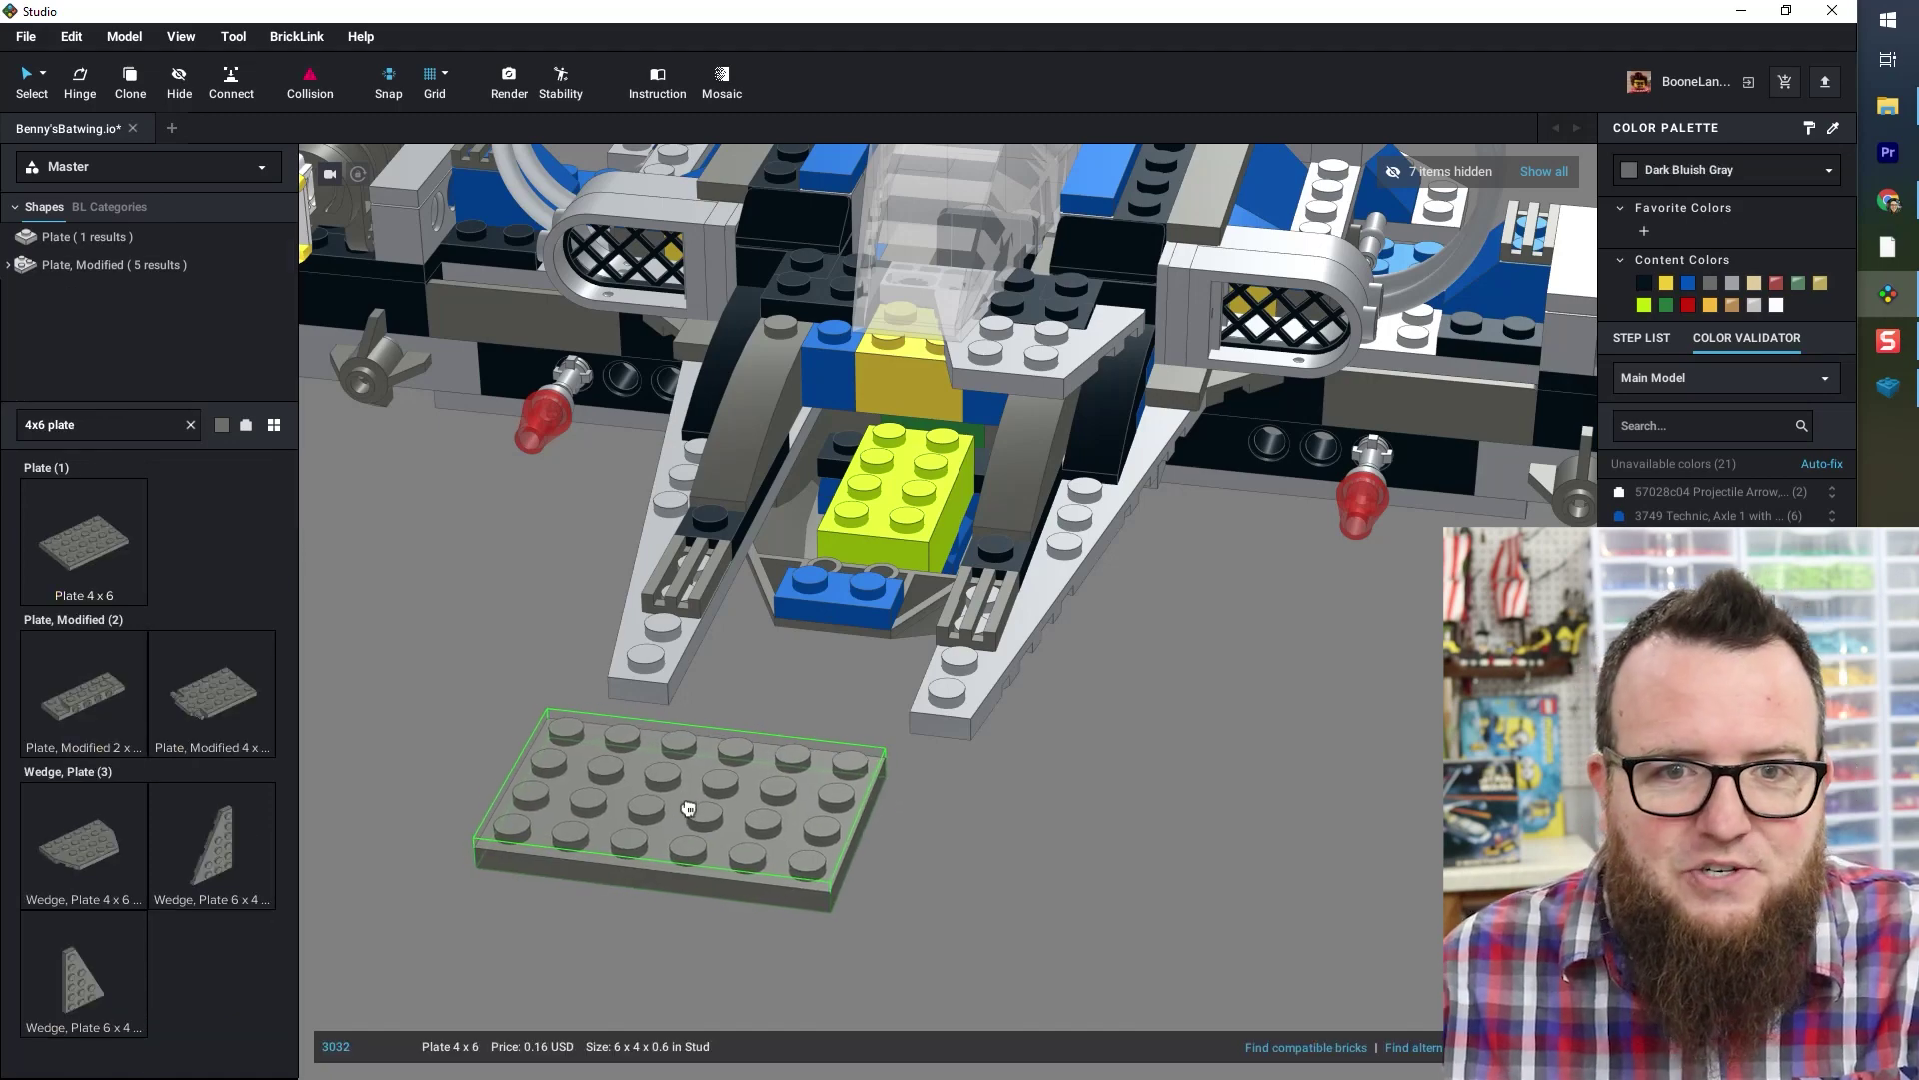
{"action": "key", "text": "Right"}
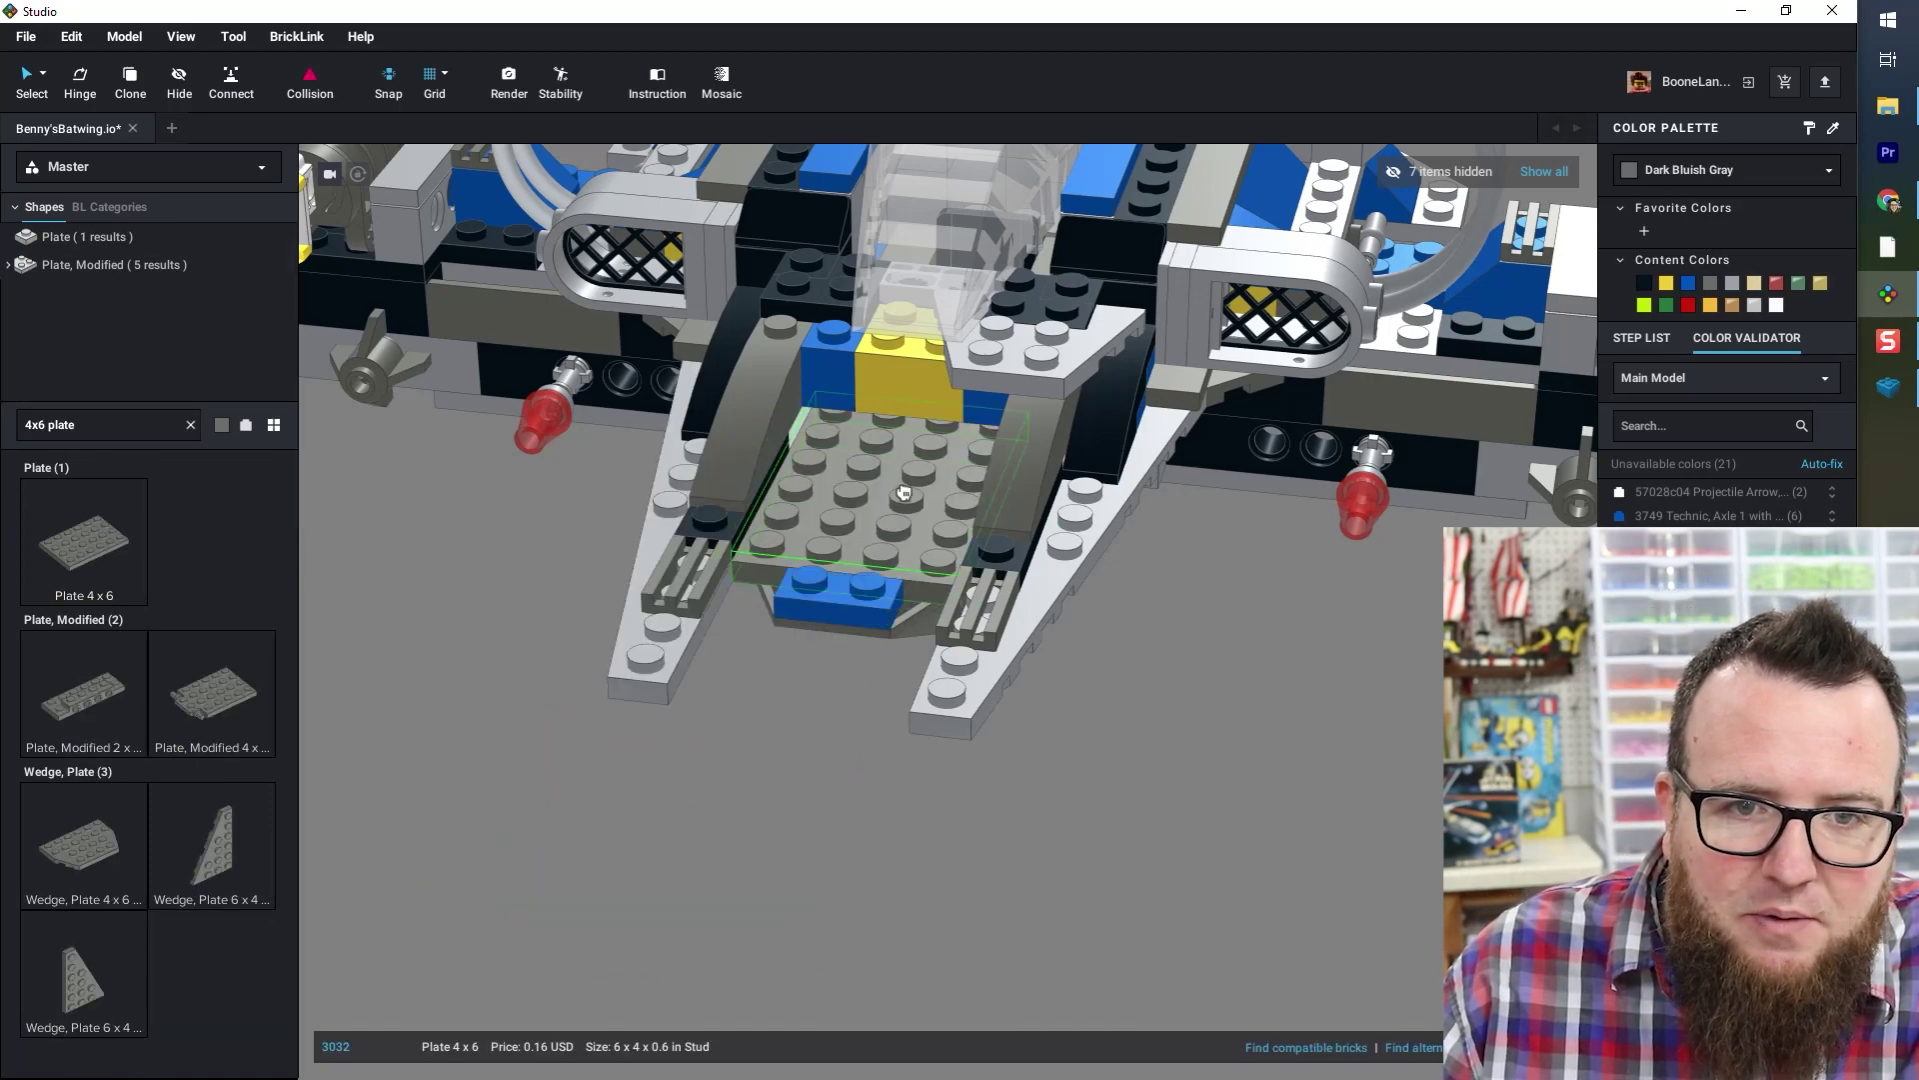
{"action": "key", "text": "Escape"}
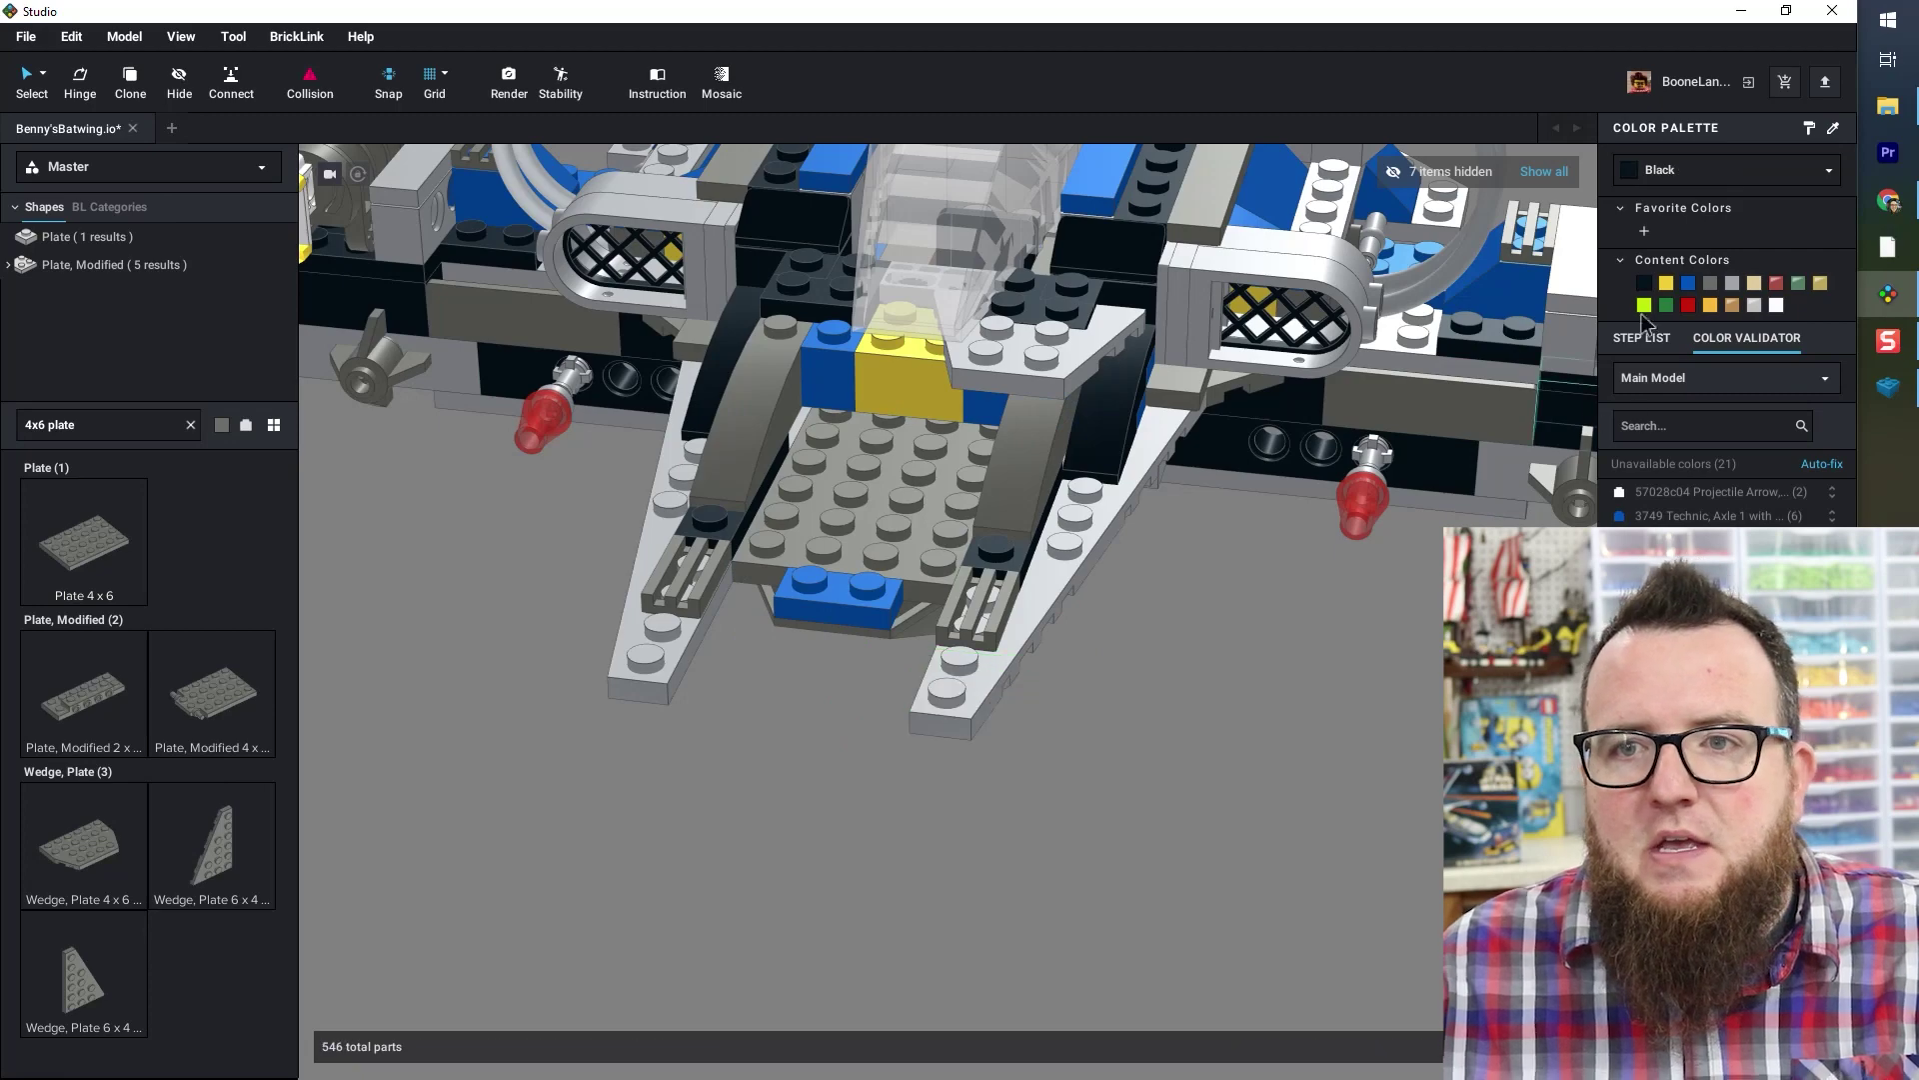
- Look over the whole ship with all its parts shown
{"action": "right_click_drag", "start_coordinate": [764, 812], "coordinate": [1033, 726]}
{"action": "scroll", "coordinate": [794, 833], "scroll_direction": "down", "scroll_amount": 5}
{"action": "scroll", "coordinate": [857, 760], "scroll_direction": "up", "scroll_amount": 3}
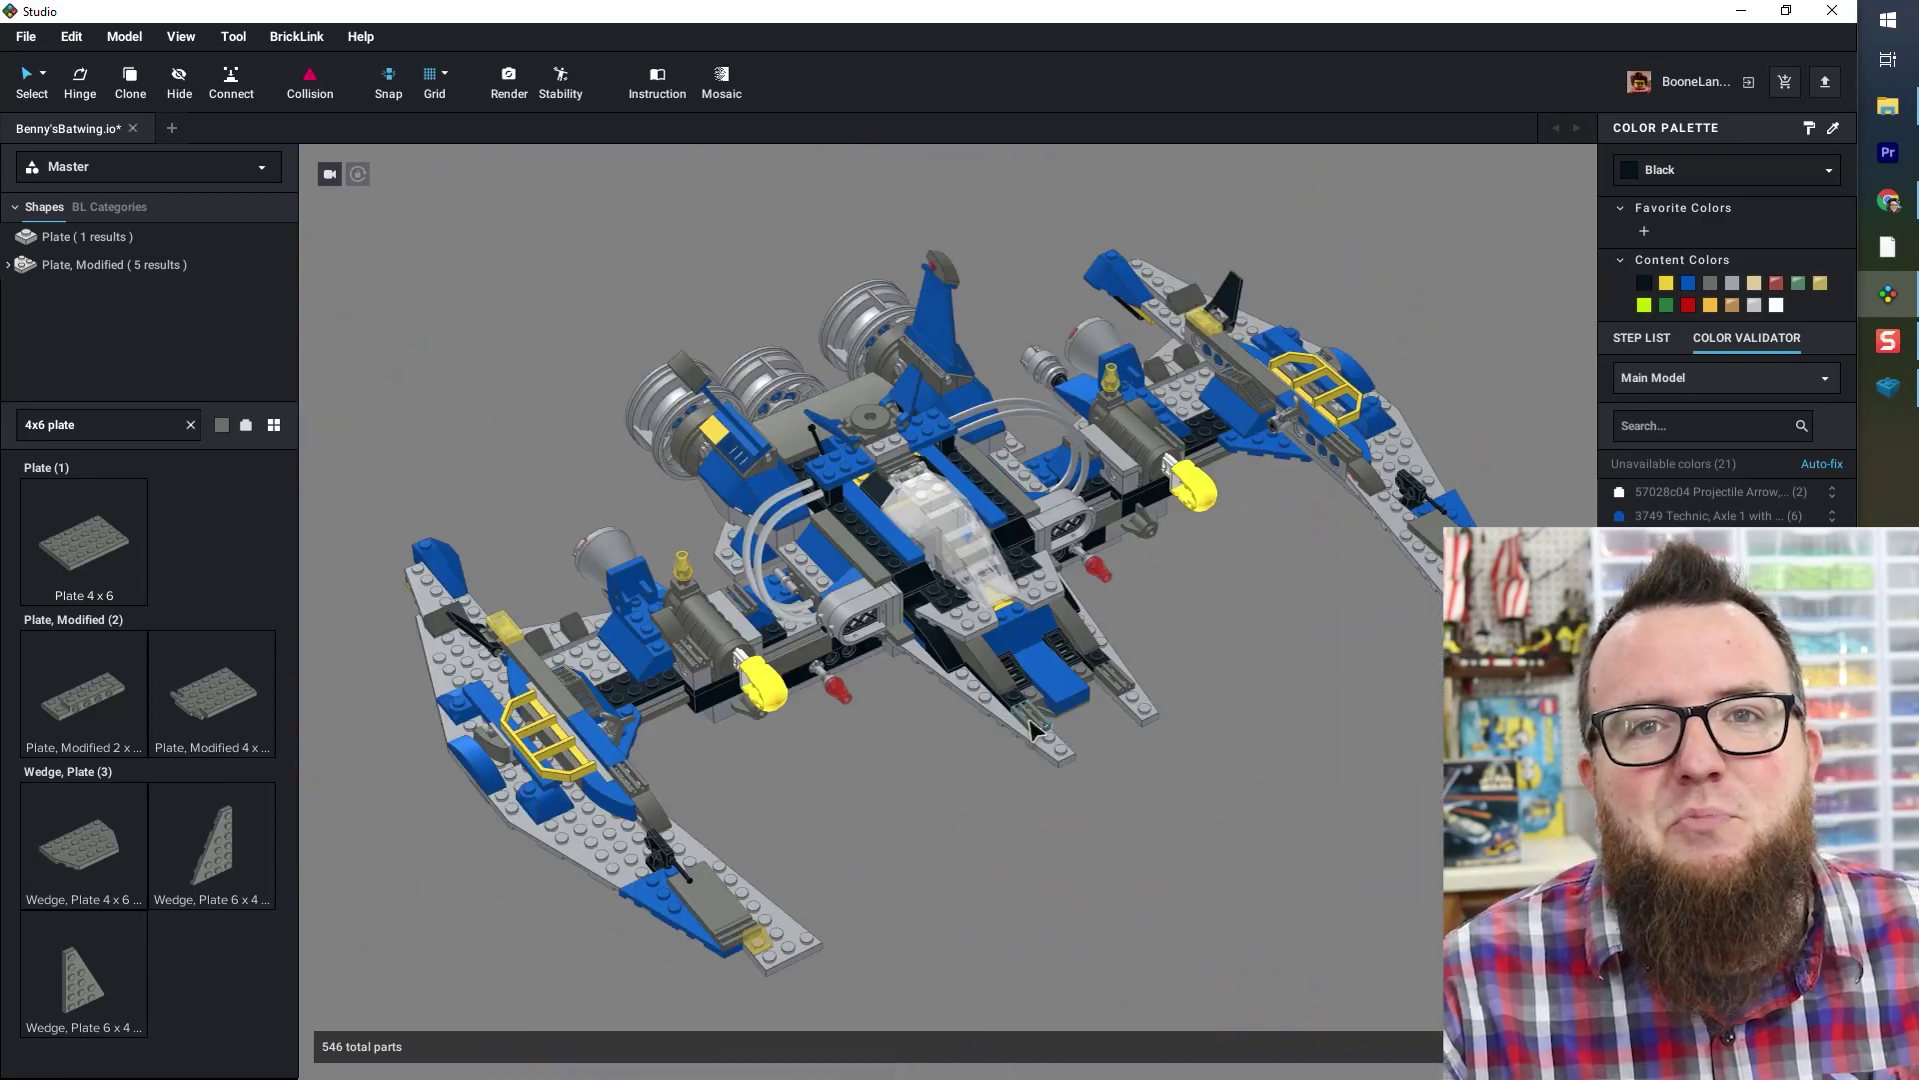